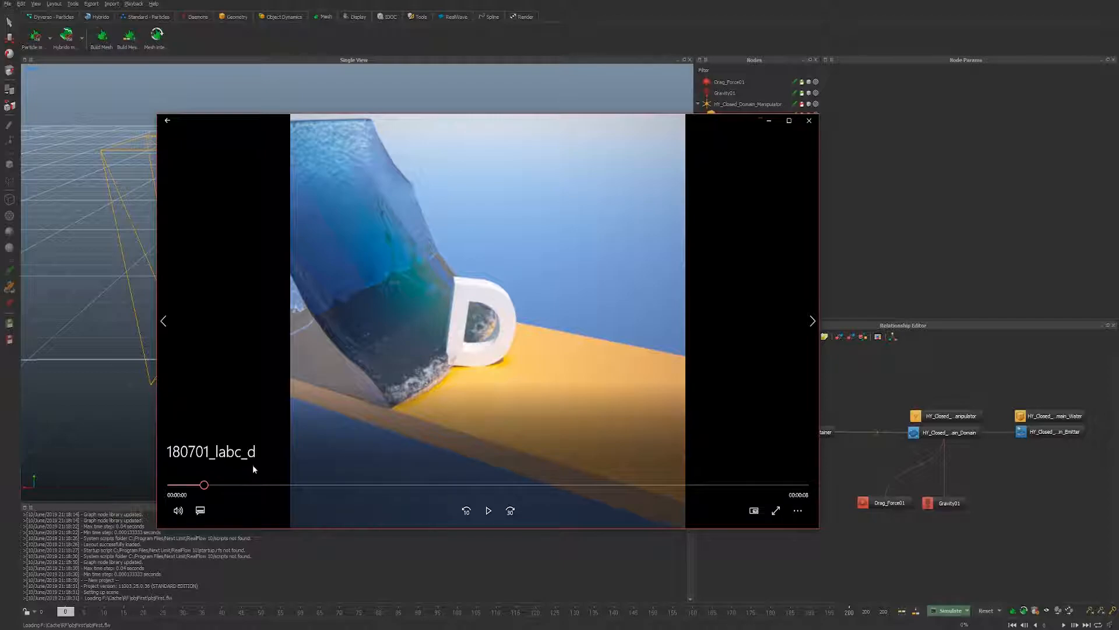
# - Play and scrub through the reference video 180701_labc_d, rewind it to the start and return to the RealFlow scene
pyautogui.moveTo(208, 485); pyautogui.dragTo(168, 486)
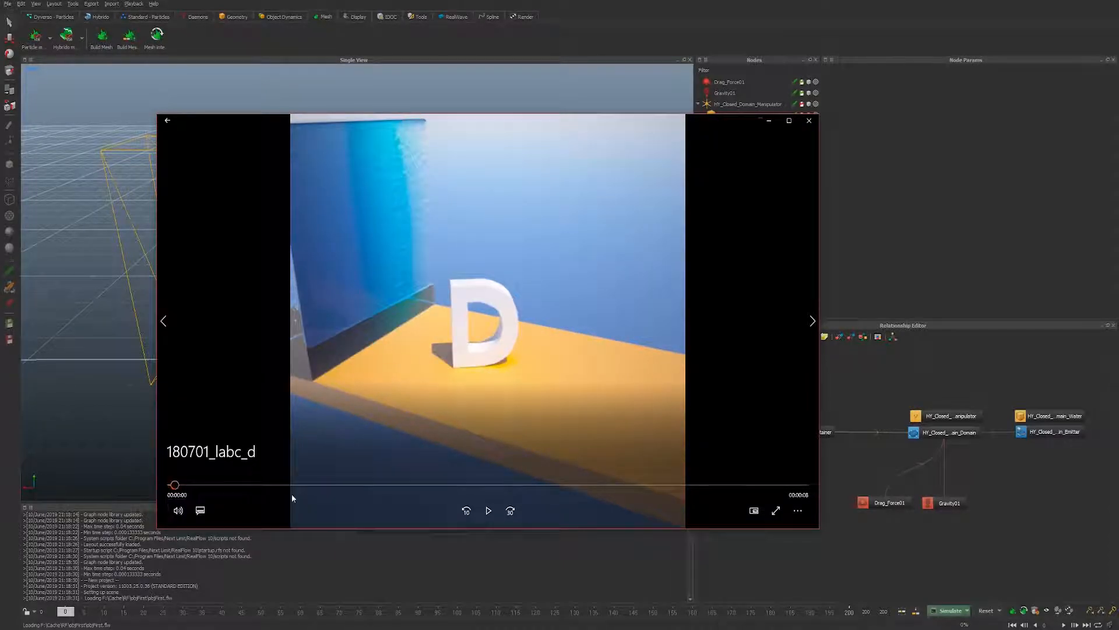
pyautogui.press('space')
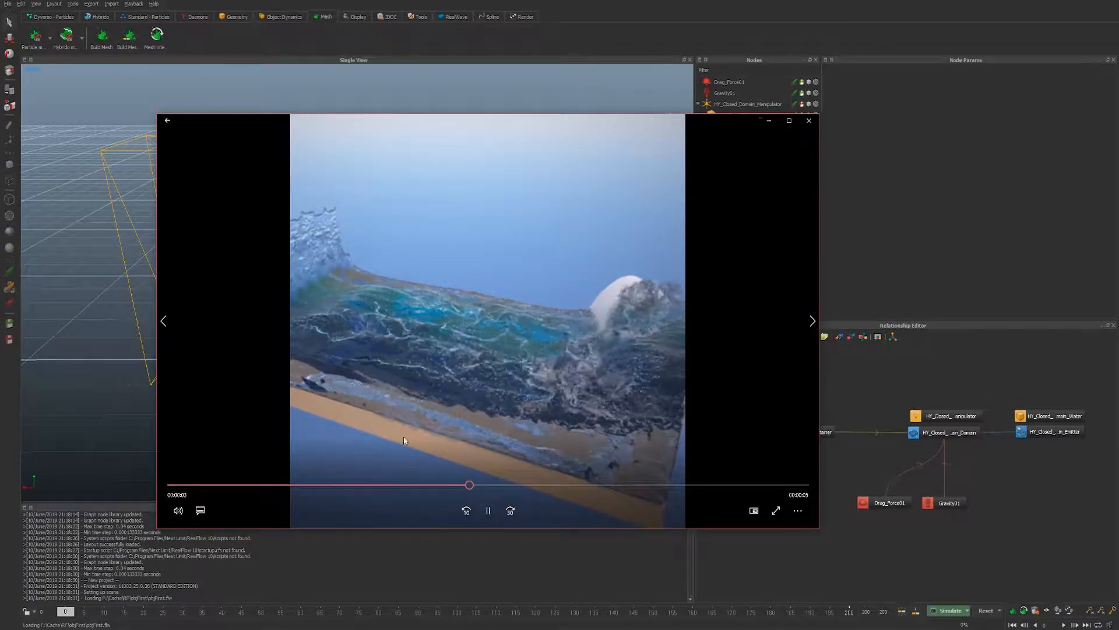
pyautogui.press('space')
pyautogui.moveTo(445, 486); pyautogui.dragTo(273, 483)
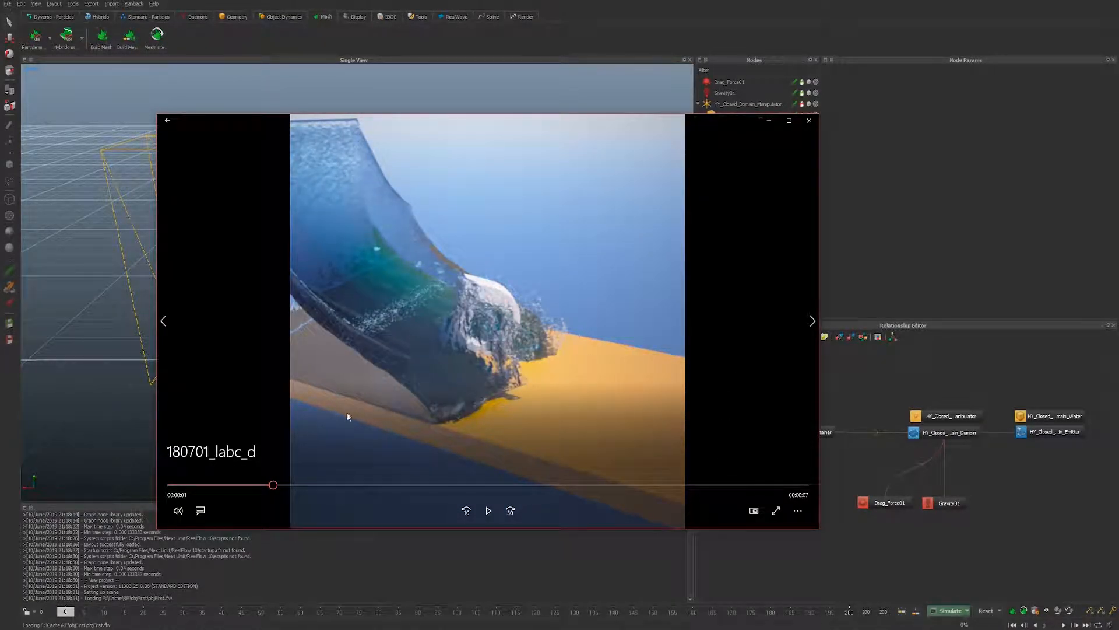
pyautogui.moveTo(273, 484); pyautogui.dragTo(137, 479)
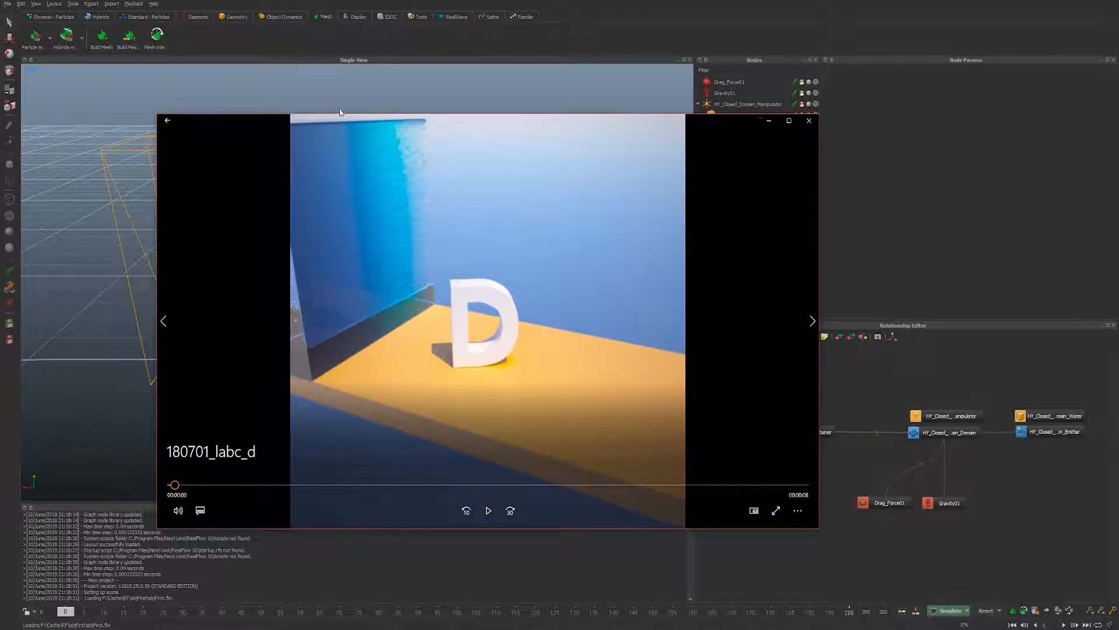
pyautogui.click(374, 88)
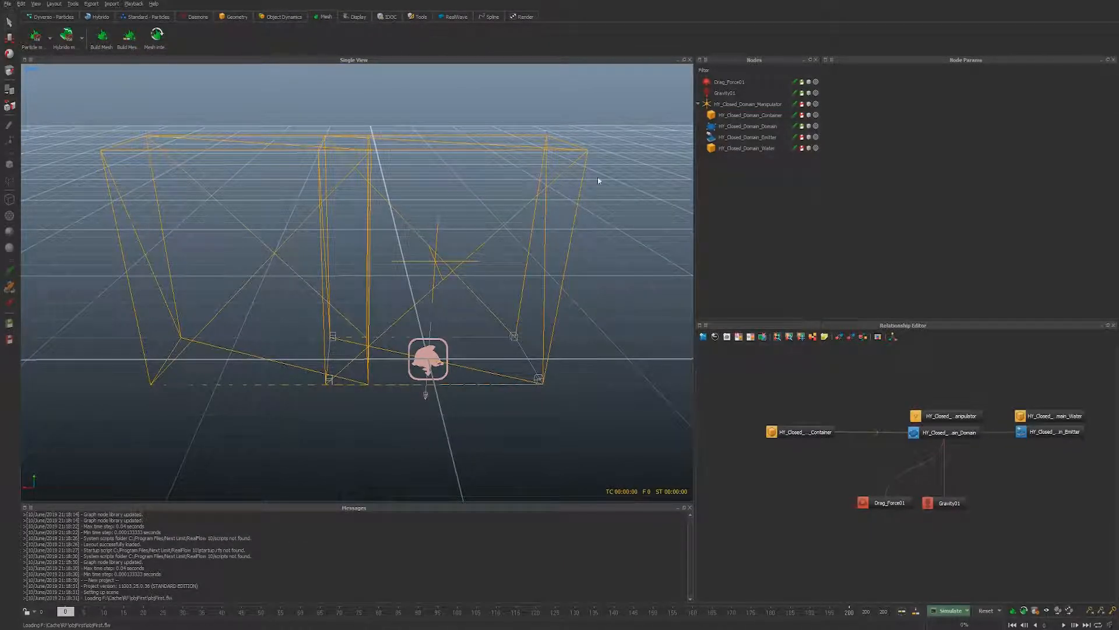
# - Hide the HY_Closed_Domain_Water volume, simulate the fluid scene from the command line and go to frame 1
pyautogui.click(815, 148)
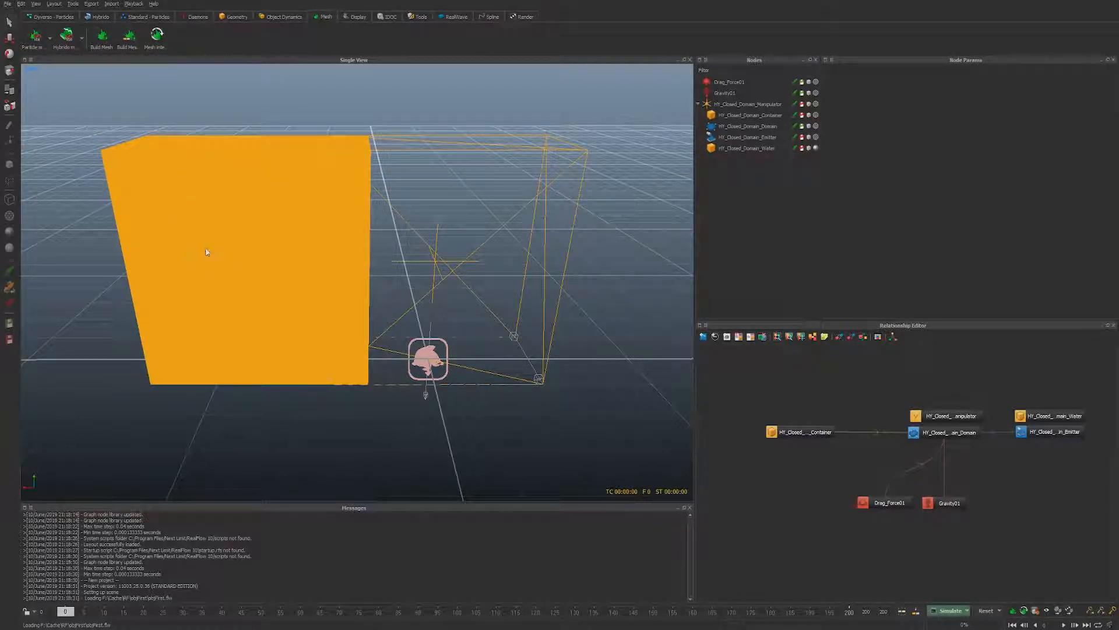
pyautogui.click(808, 148)
pyautogui.hotkey('alt', 'a')
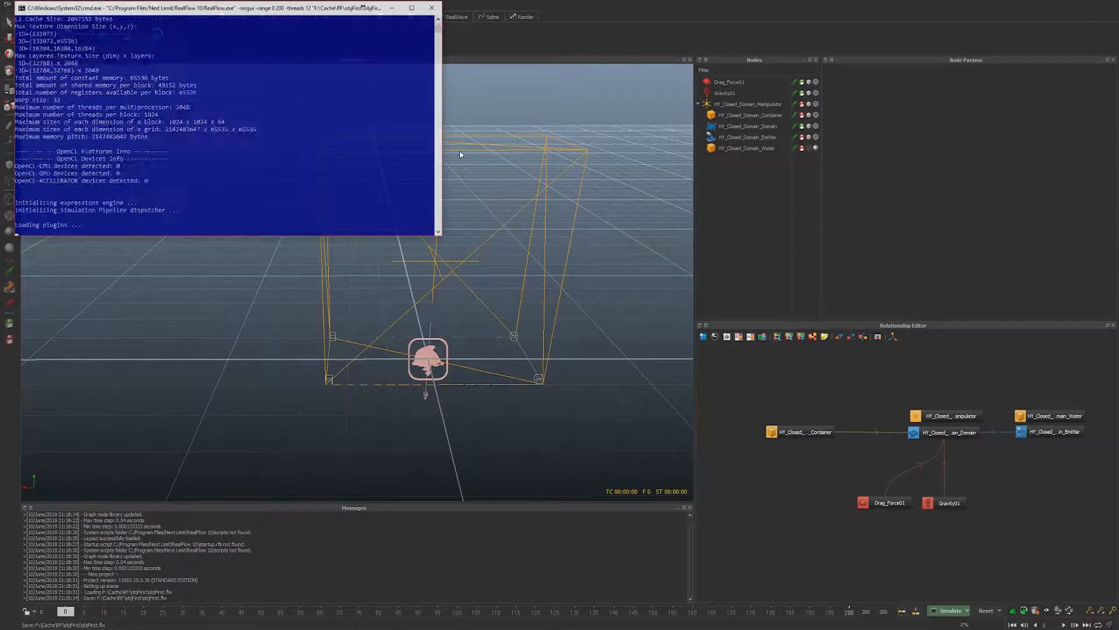
pyautogui.click(431, 9)
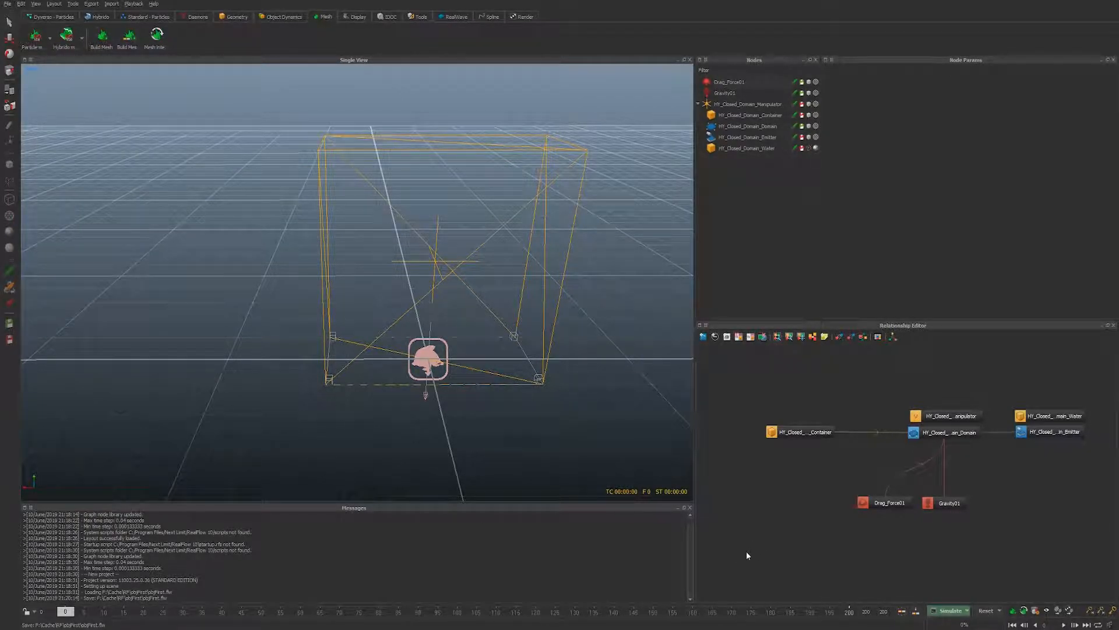
pyautogui.click(69, 613)
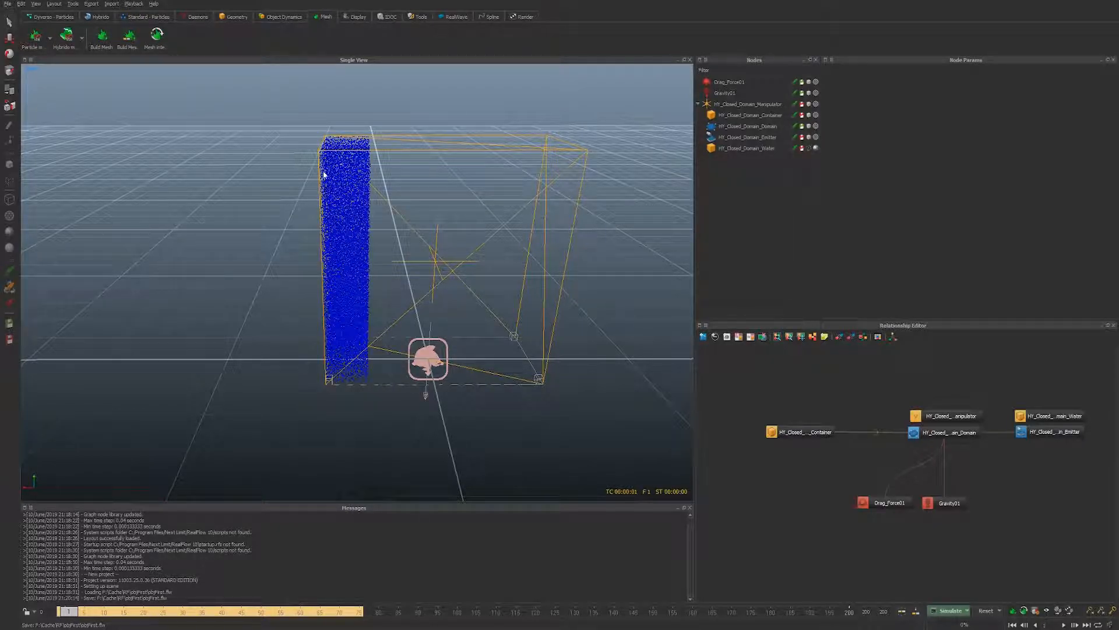
# - Switch to the reference video and examine how the water pushes the letter D, then close the player
pyautogui.hotkey('alt', 'Tab')
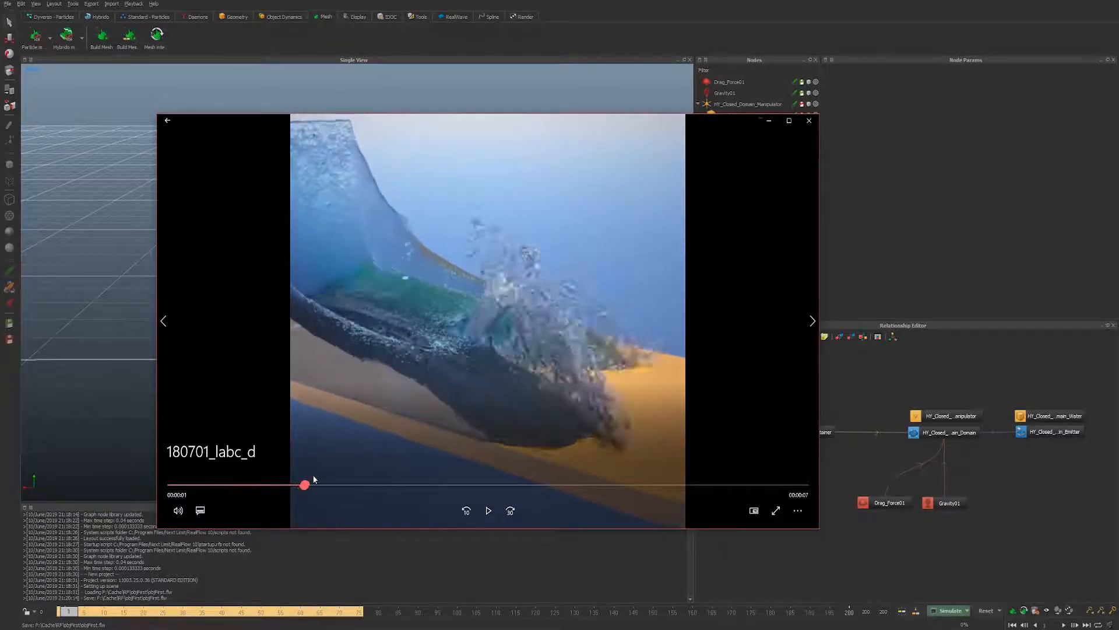
pyautogui.moveTo(258, 473); pyautogui.dragTo(386, 484)
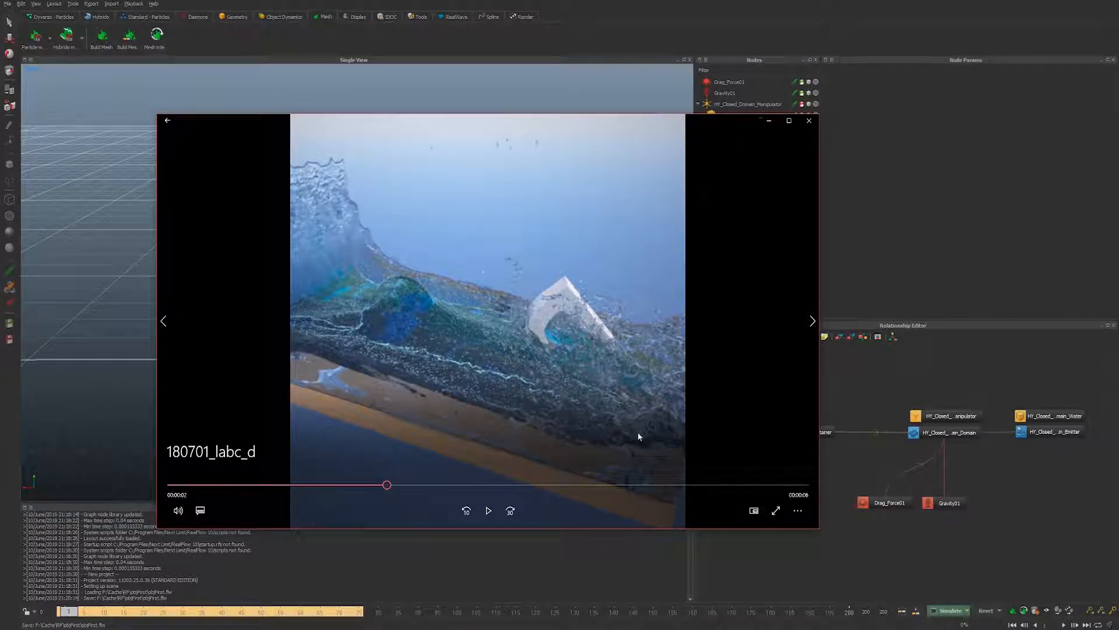
pyautogui.moveTo(389, 483); pyautogui.dragTo(558, 485)
pyautogui.moveTo(490, 500); pyautogui.dragTo(219, 516)
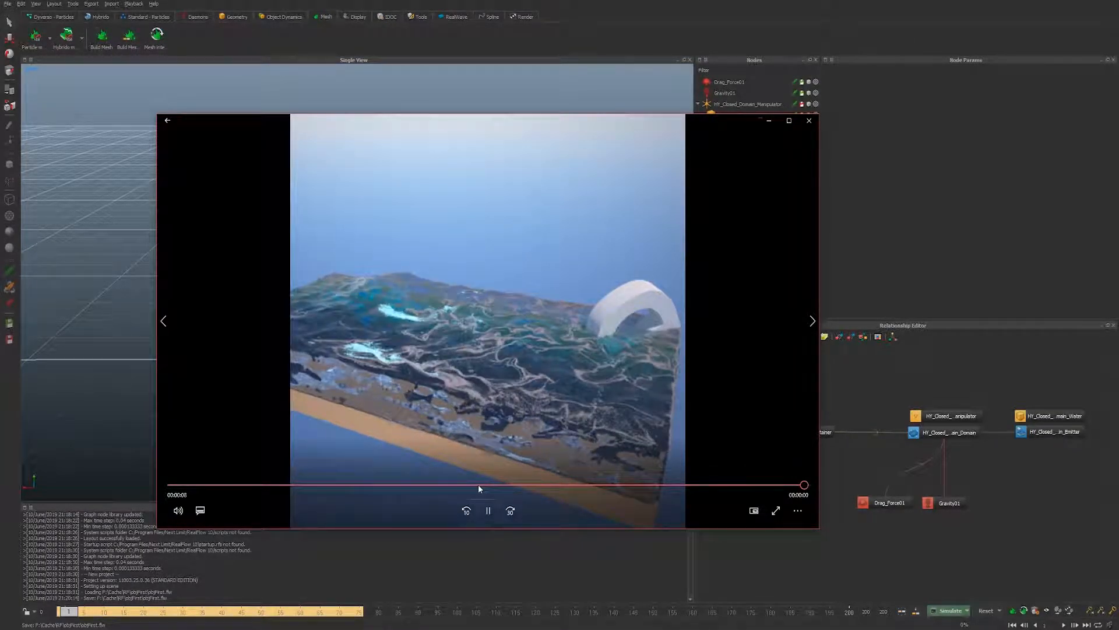
pyautogui.click(809, 120)
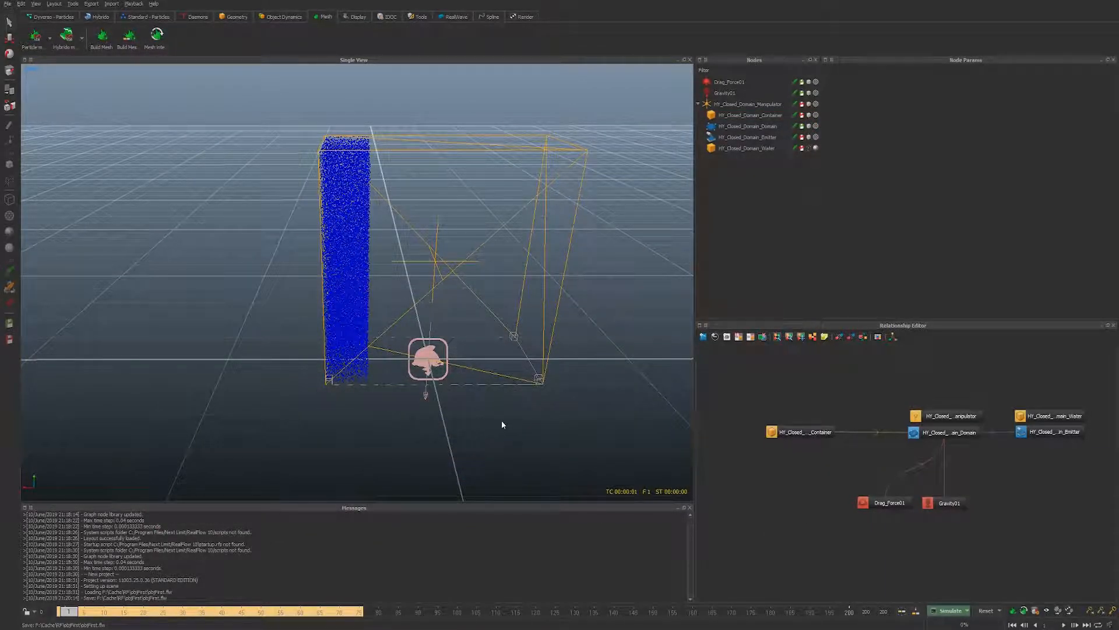
# - Hide the closed domain's fluid, container and manipulator nodes, collapse their group and save the scene
pyautogui.click(239, 17)
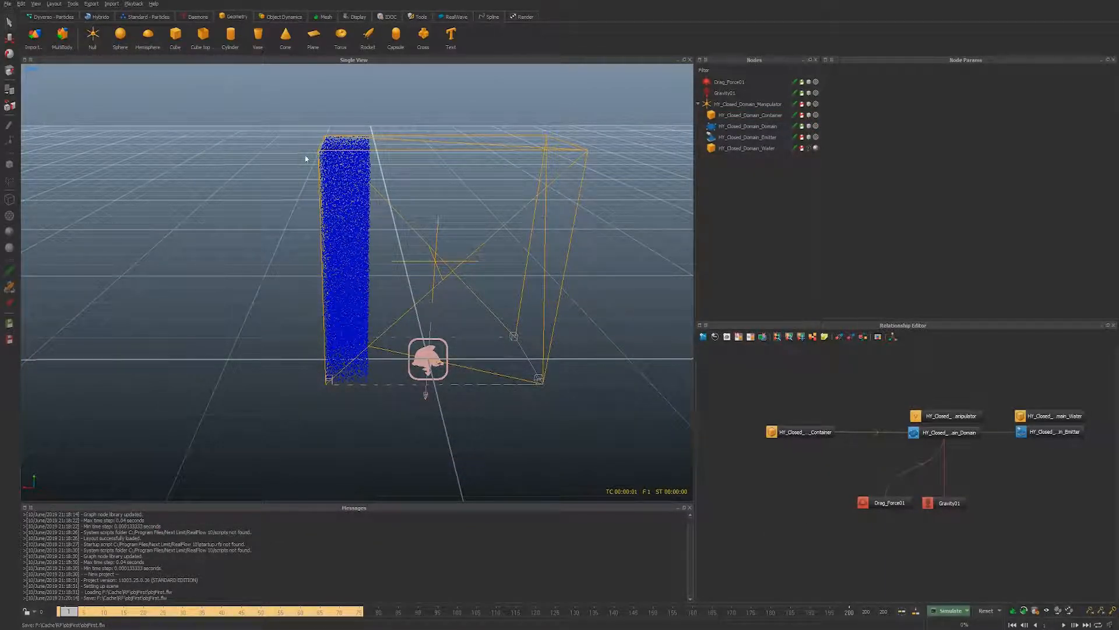
pyautogui.click(698, 104)
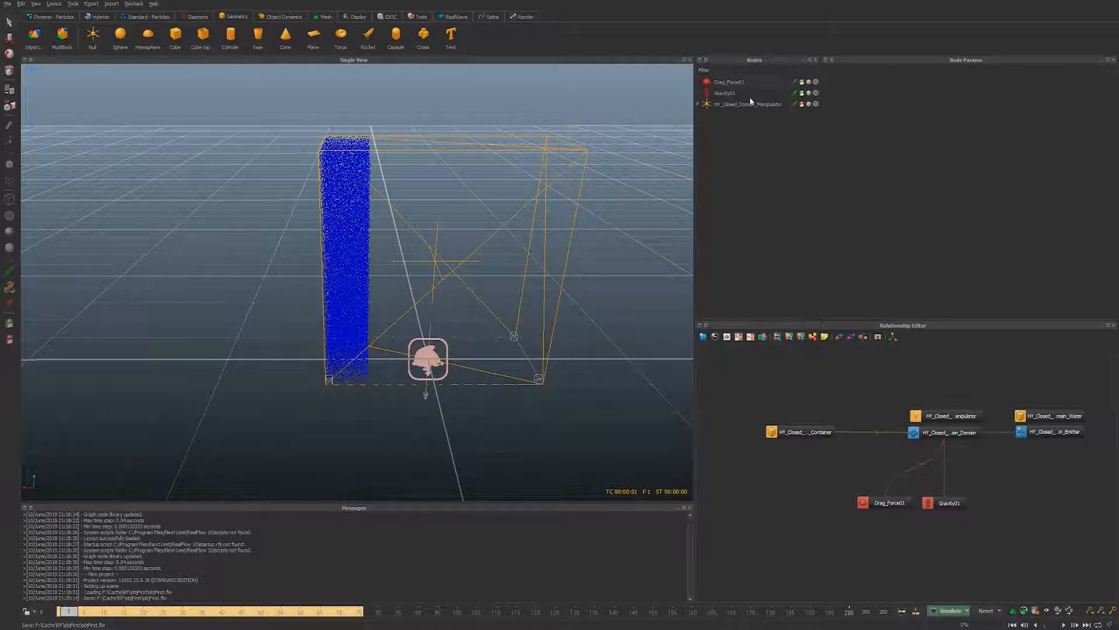
pyautogui.click(752, 106)
pyautogui.click(698, 103)
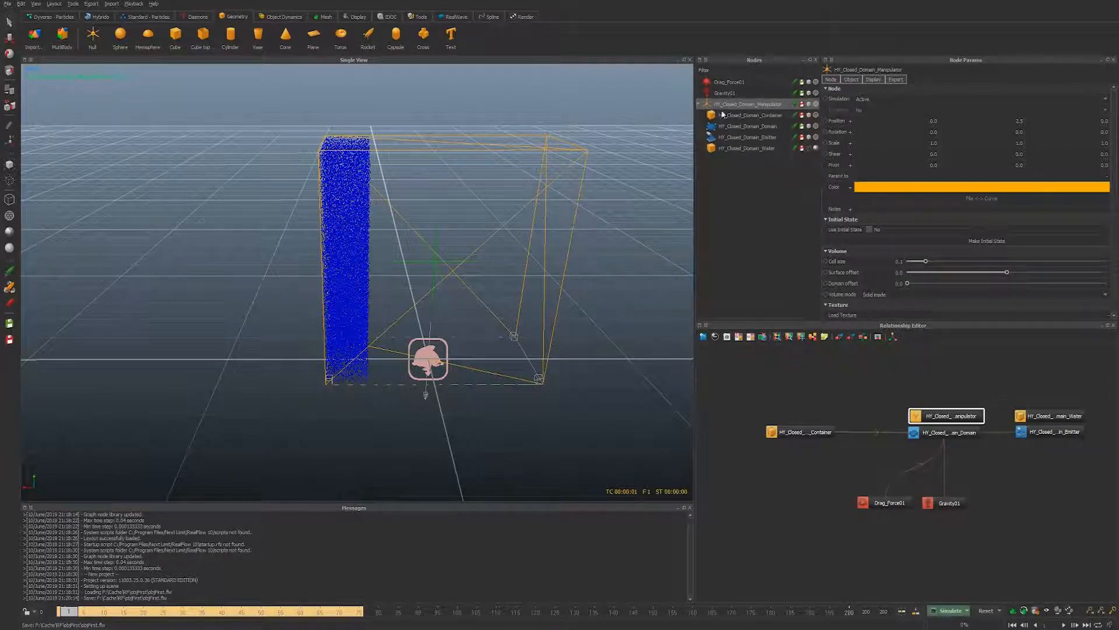
pyautogui.click(809, 126)
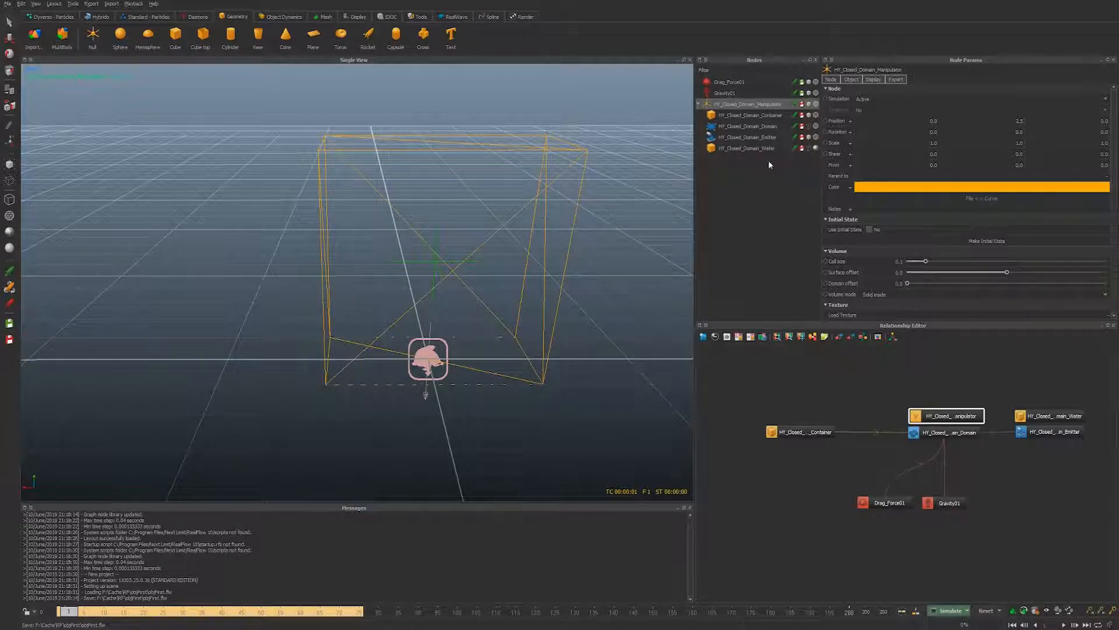
pyautogui.click(809, 115)
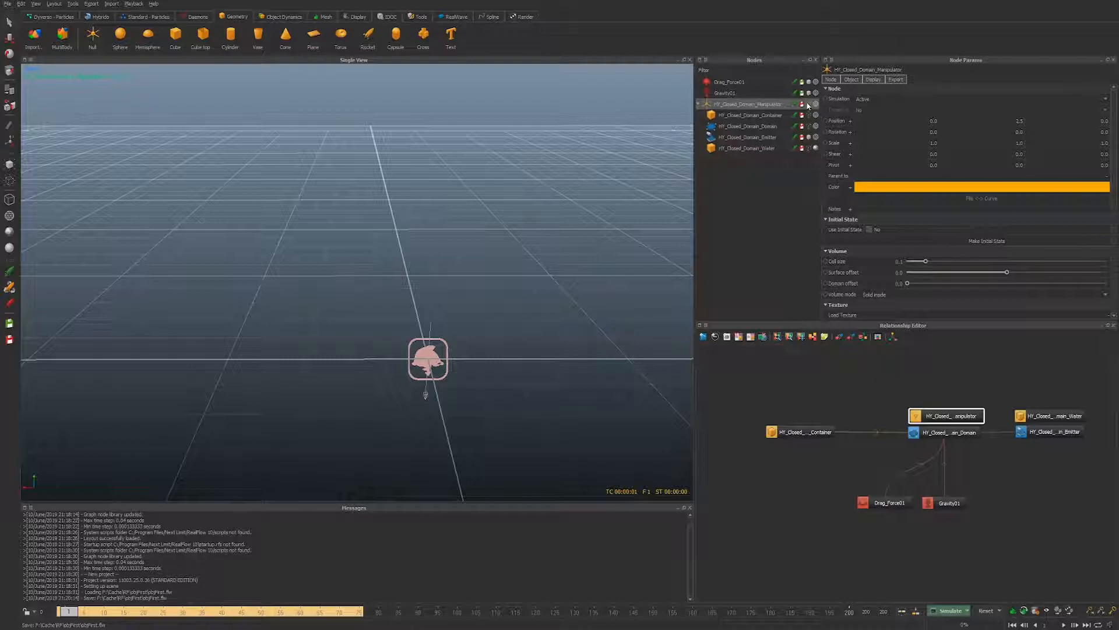
pyautogui.click(700, 105)
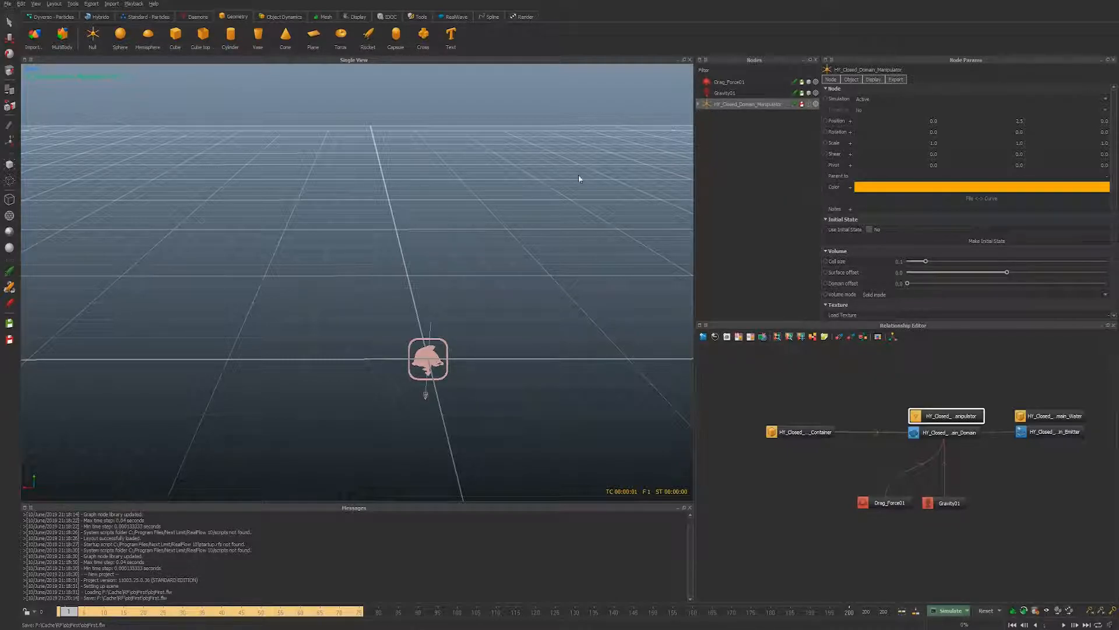
pyautogui.hotkey('ctrl', 's')
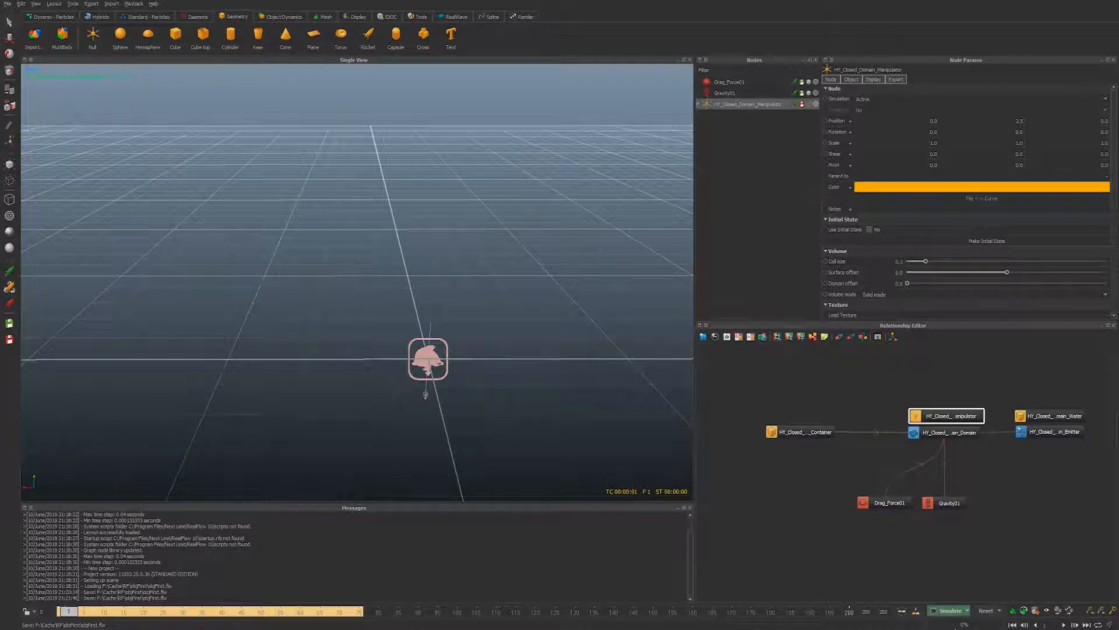
# - Turn off the command line option for simulations and hide the Drag_Force01 and Gravity01 nodes
pyautogui.click(967, 611)
pyautogui.click(968, 625)
pyautogui.click(809, 103)
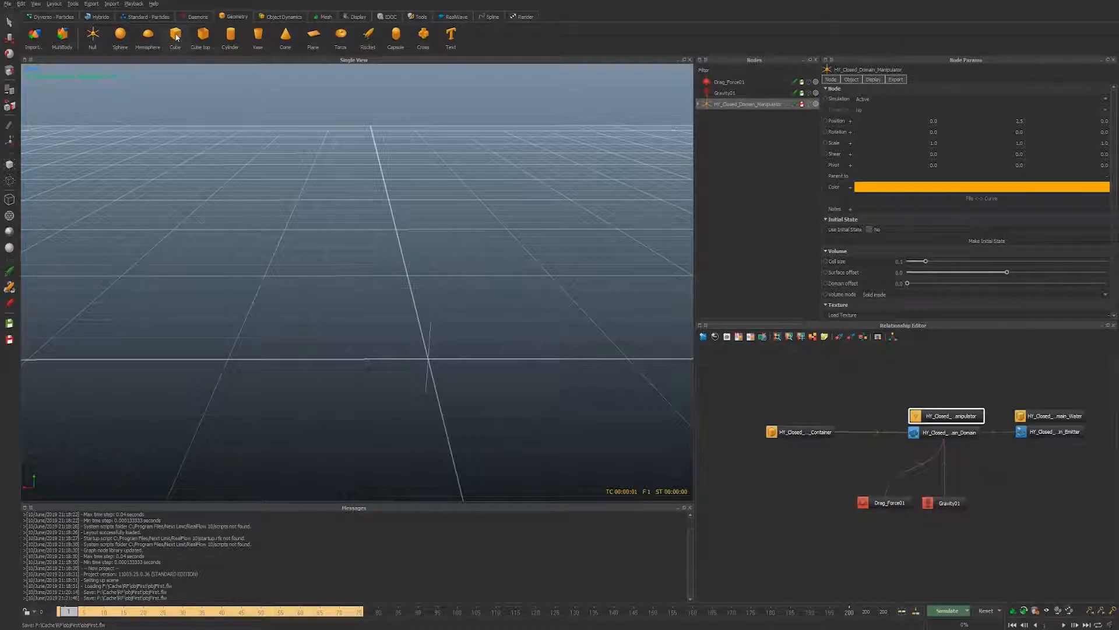
# - Create a sphere, raise it above the ground and place a duplicate just above it, slightly offset sideways
pyautogui.click(120, 35)
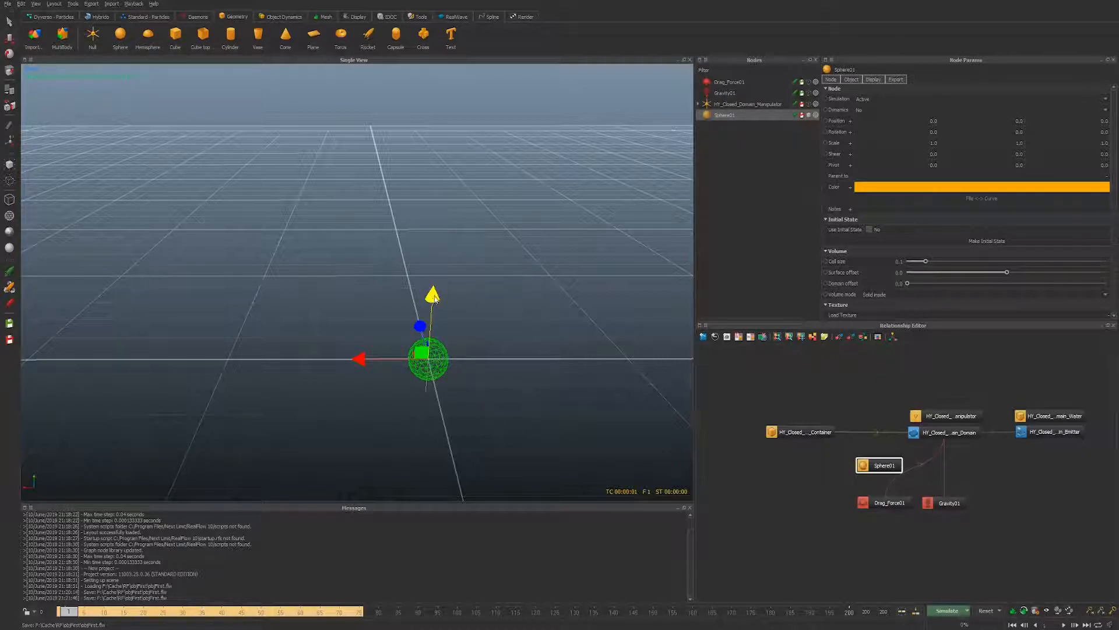
pyautogui.moveTo(434, 298); pyautogui.dragTo(436, 251)
pyautogui.hotkey('ctrl', 'd')
pyautogui.moveTo(425, 308); pyautogui.dragTo(412, 257)
pyautogui.hotkey('ctrl', 'z')
pyautogui.hotkey('ctrl', 'd')
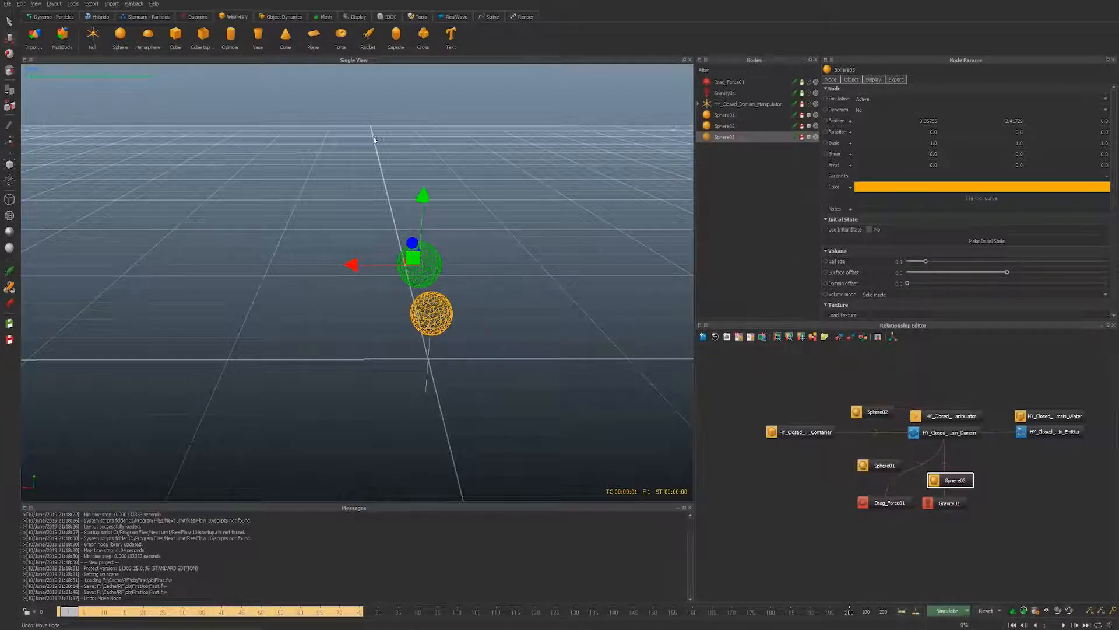
pyautogui.press('Delete')
pyautogui.click(724, 126)
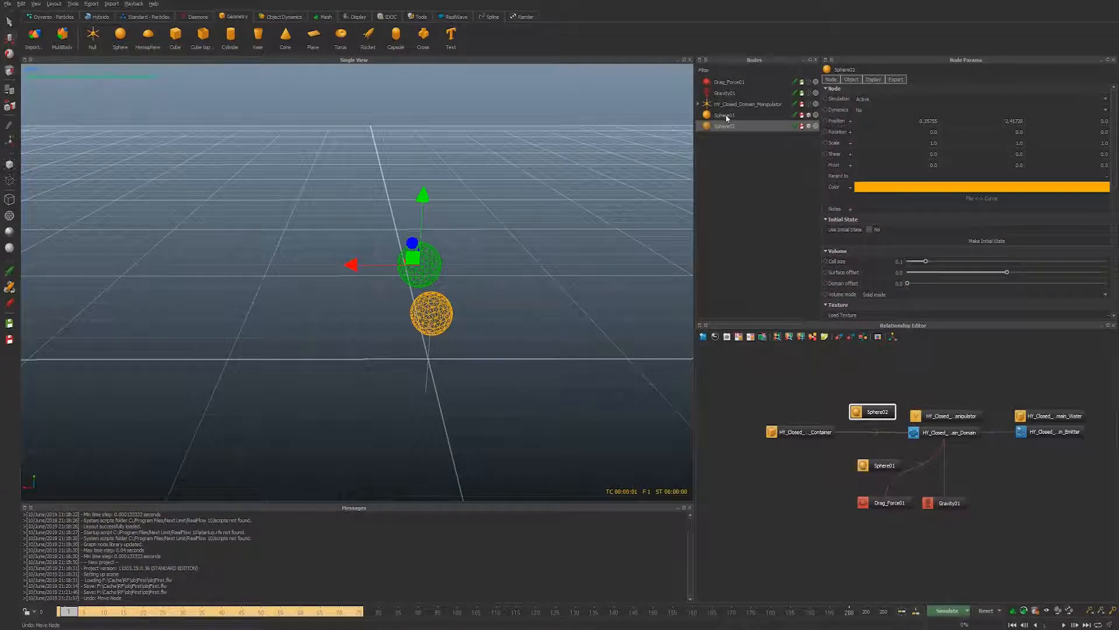
pyautogui.click(724, 115)
# - Add a cube, move it above the upper sphere and tilt it about 13° around the Z axis
pyautogui.click(176, 36)
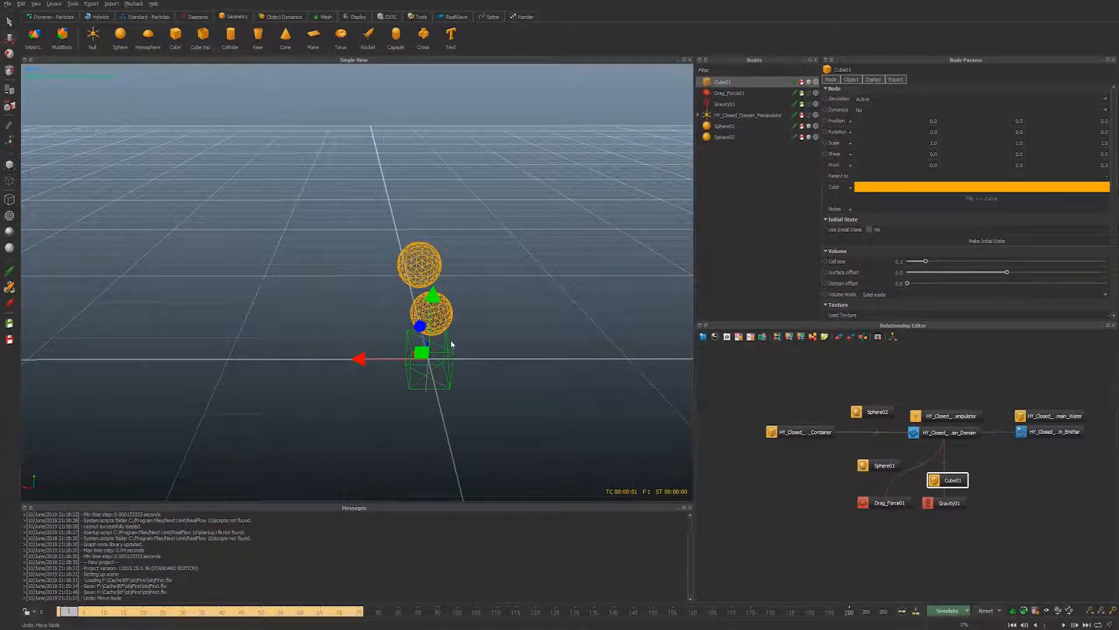
pyautogui.moveTo(424, 355); pyautogui.dragTo(431, 193)
pyautogui.moveTo(373, 251)
pyautogui.keyDown('alt'); pyautogui.mouseDown()
pyautogui.moveTo(400, 229)
pyautogui.moveTo(414, 238)
pyautogui.moveTo(360, 233)
pyautogui.mouseUp(); pyautogui.keyUp('alt')
pyautogui.press('e')
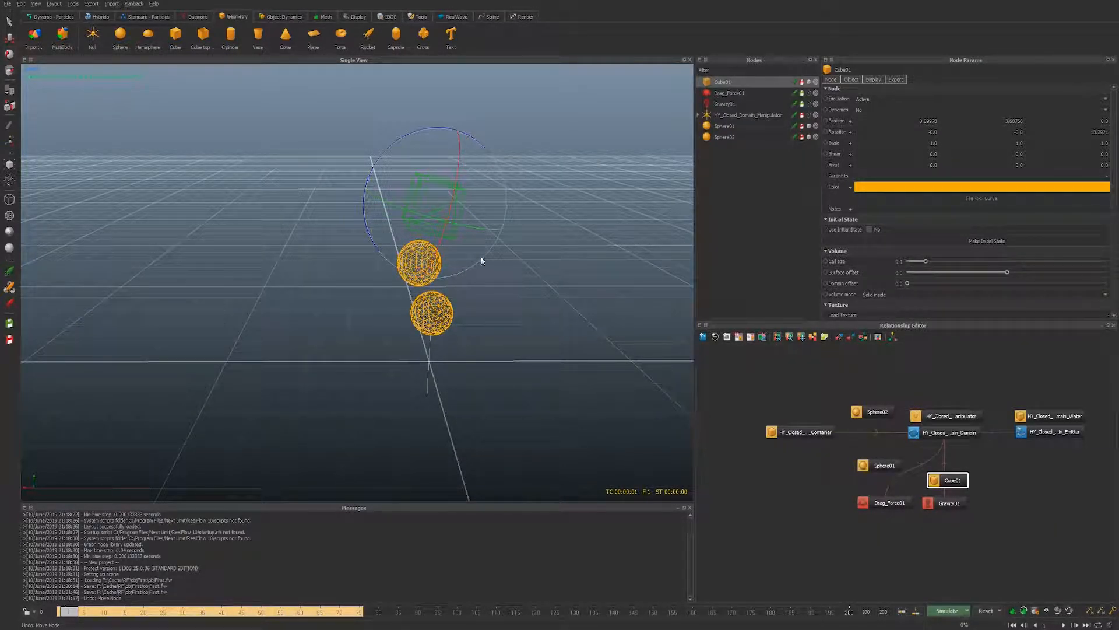
pyautogui.keyDown('alt'); pyautogui.moveTo(576, 220); pyautogui.dragTo(501, 223); pyautogui.keyUp('alt')
# - Duplicate the tilted cube, move the copy above it to a height of about 5.06 and rotate it to about -10.3° around Z
pyautogui.hotkey('ctrl', 'd')
pyautogui.press('w')
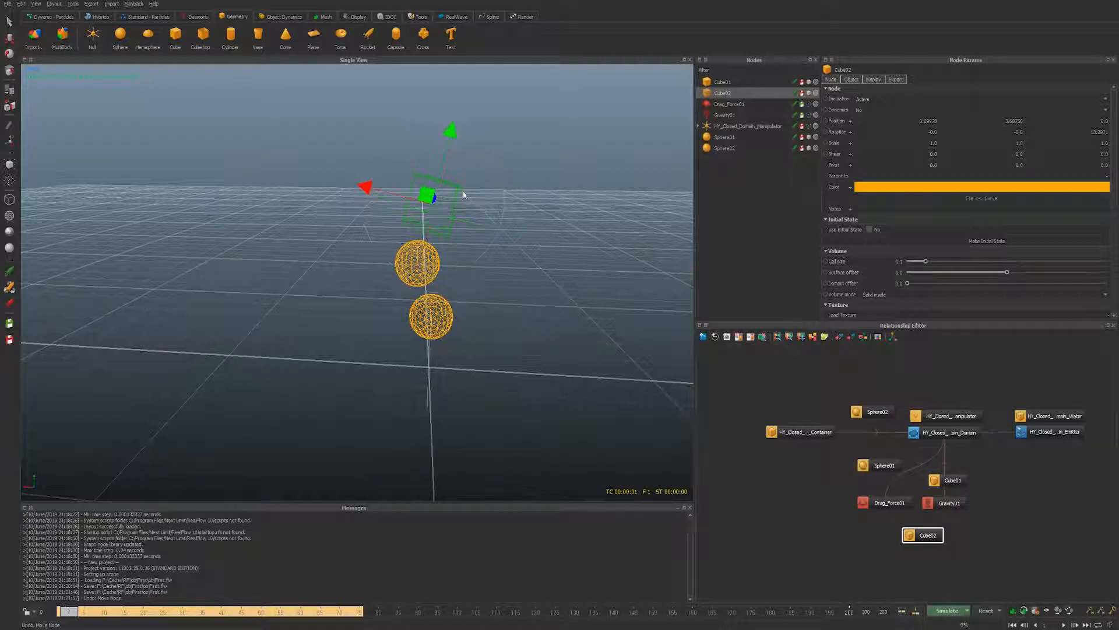
pyautogui.moveTo(426, 196); pyautogui.dragTo(408, 119)
pyautogui.press('e')
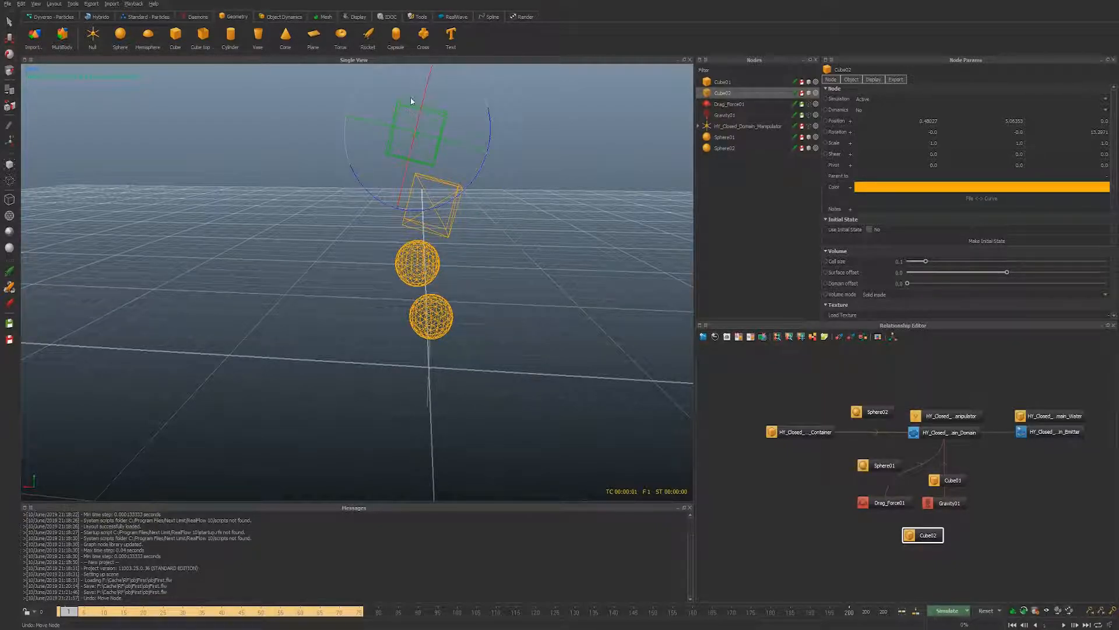
# - Examine the stack of two spheres and two cubes from several angles
pyautogui.keyDown('alt'); pyautogui.moveTo(468, 179); pyautogui.dragTo(487, 223); pyautogui.keyUp('alt')
pyautogui.keyDown('alt'); pyautogui.moveTo(432, 263); pyautogui.dragTo(401, 263, button='middle'); pyautogui.keyUp('alt')
pyautogui.keyDown('alt'); pyautogui.moveTo(401, 264); pyautogui.dragTo(428, 270, button='right'); pyautogui.keyUp('alt')
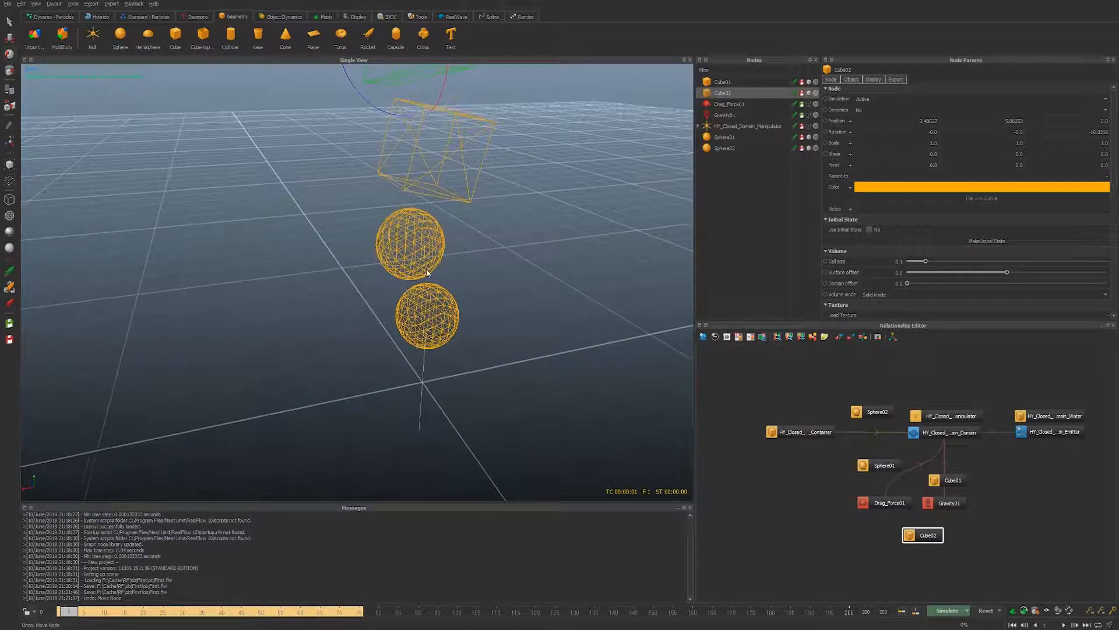
pyautogui.keyDown('alt'); pyautogui.moveTo(504, 260); pyautogui.dragTo(486, 298, button='middle'); pyautogui.keyUp('alt')
pyautogui.keyDown('alt'); pyautogui.moveTo(487, 299); pyautogui.dragTo(473, 299, button='right'); pyautogui.keyUp('alt')
pyautogui.keyDown('alt'); pyautogui.moveTo(480, 302); pyautogui.dragTo(463, 322, button='middle'); pyautogui.keyUp('alt')
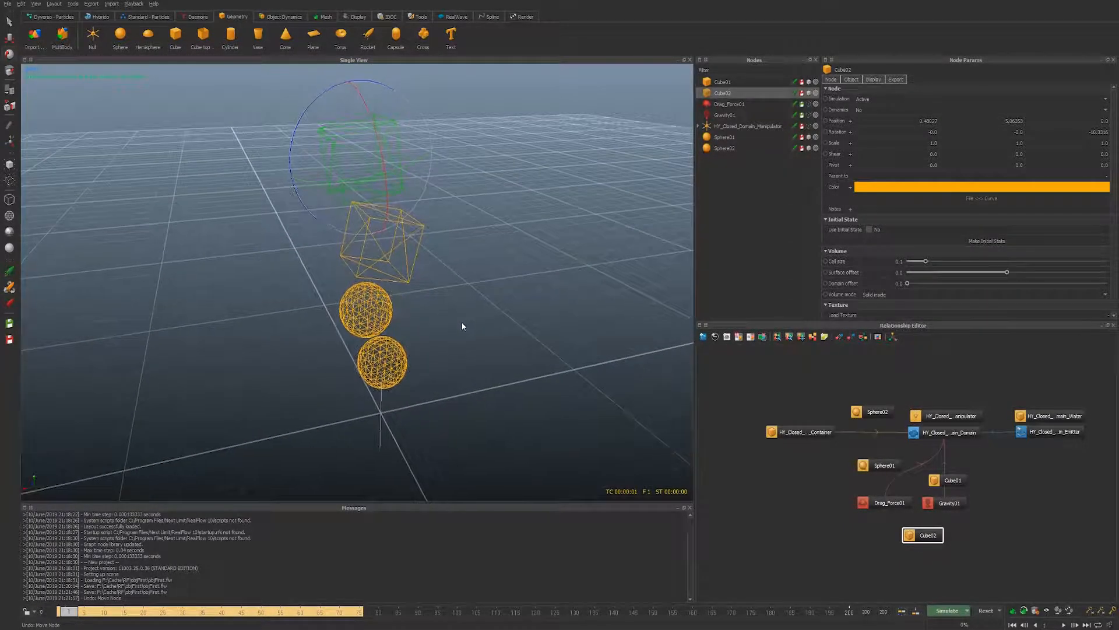
pyautogui.moveTo(406, 316)
pyautogui.keyDown('alt'); pyautogui.mouseDown()
pyautogui.moveTo(414, 324)
pyautogui.moveTo(392, 315)
pyautogui.mouseUp(); pyautogui.keyUp('alt')
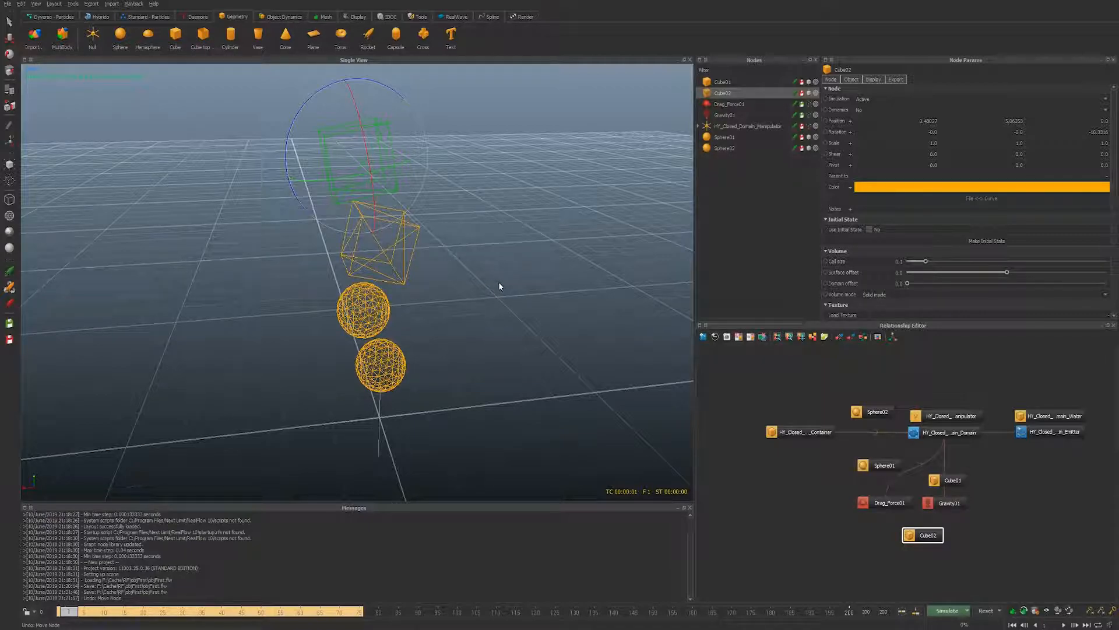
pyautogui.moveTo(474, 275); pyautogui.dragTo(436, 271, button='middle')
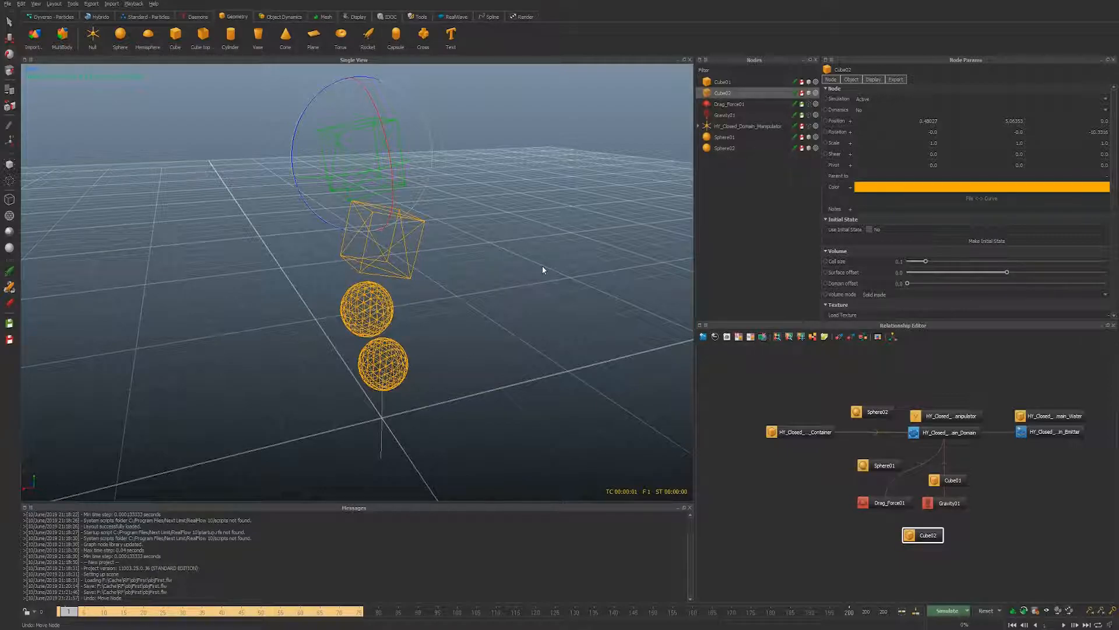
# - Check the Caronte quality settings in the simulation options and close them without changes
pyautogui.click(967, 611)
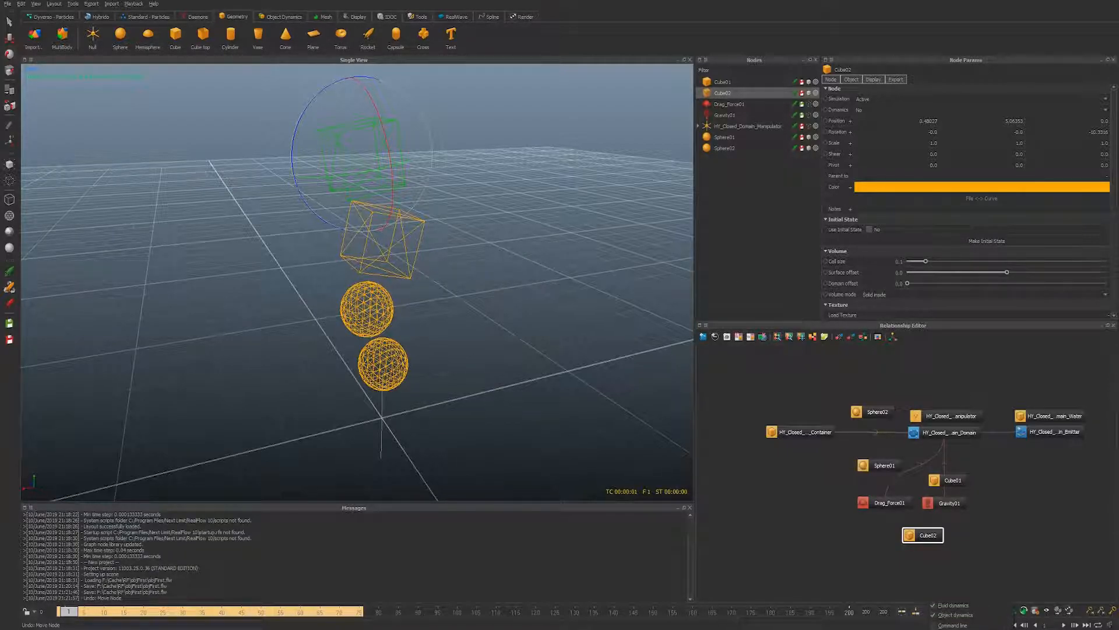
pyautogui.click(905, 337)
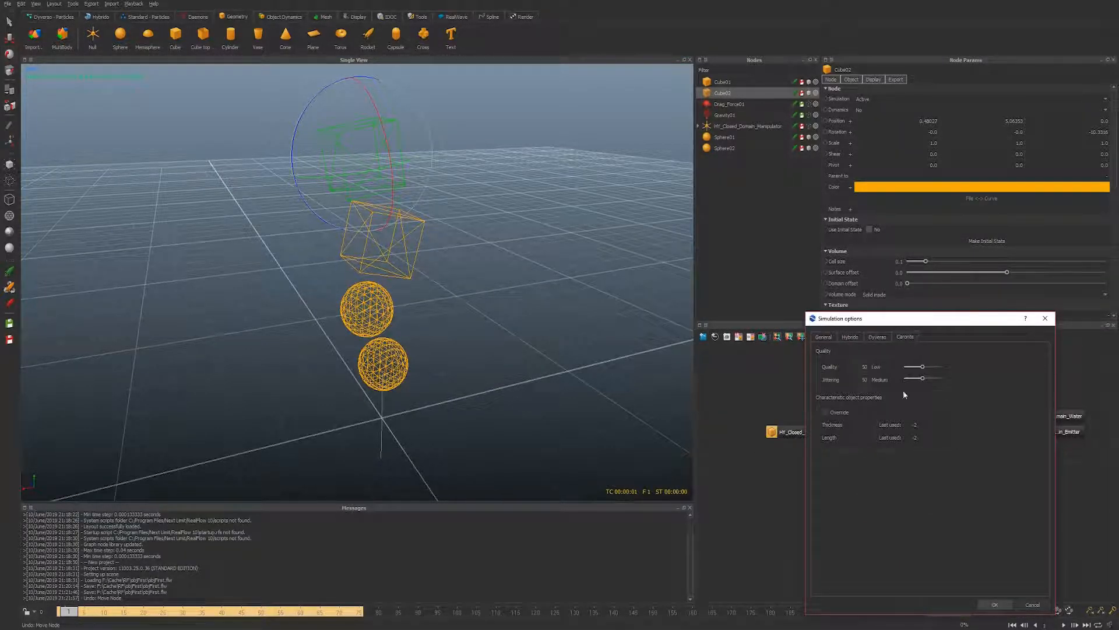
pyautogui.click(1046, 318)
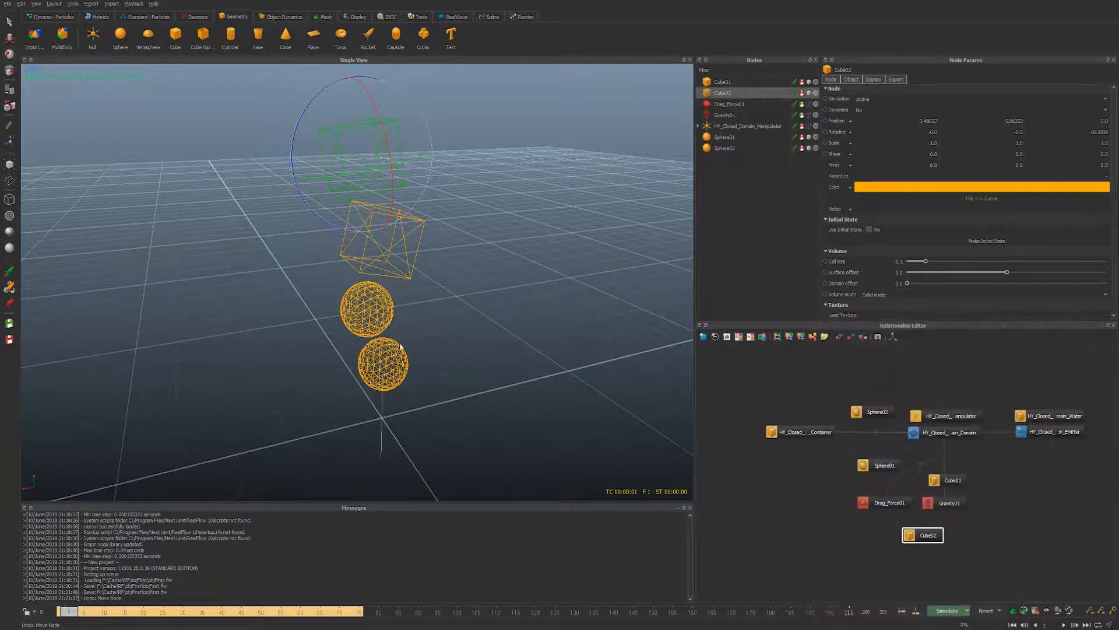
pyautogui.scroll(5, 416, 285)
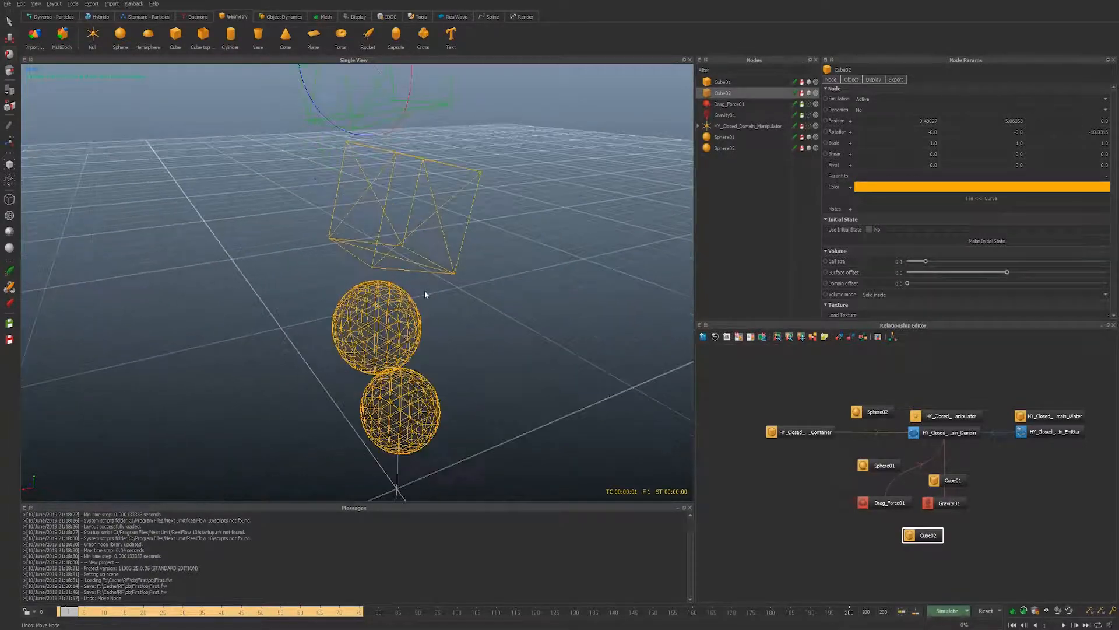
pyautogui.scroll(-3, 432, 304)
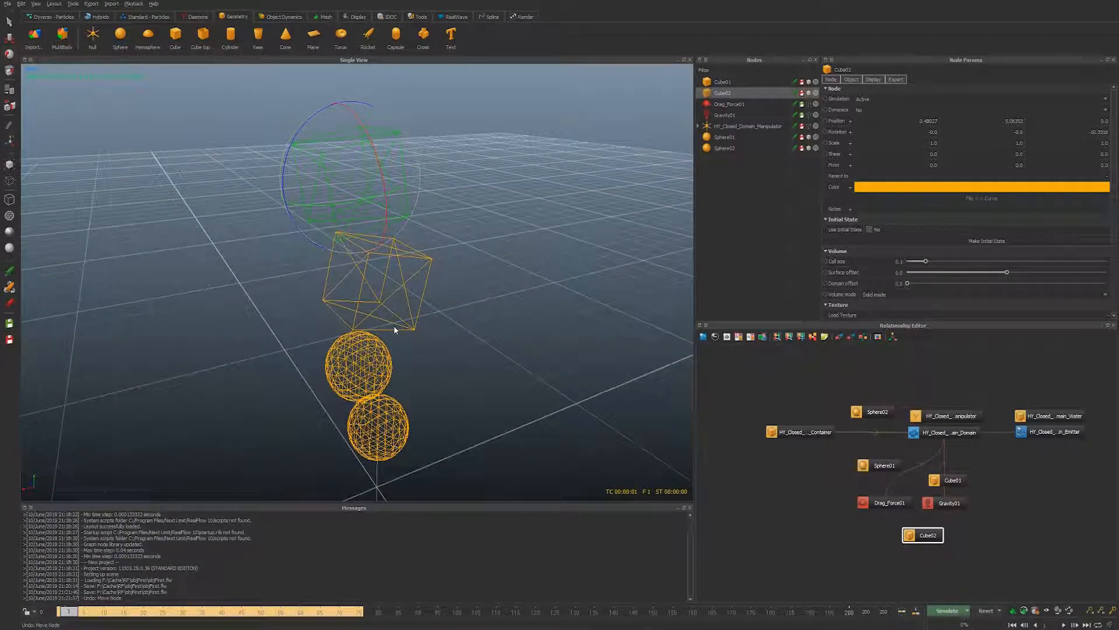
pyautogui.keyDown('alt'); pyautogui.moveTo(407, 346); pyautogui.dragTo(418, 342, button='middle'); pyautogui.keyUp('alt')
pyautogui.moveTo(417, 345)
pyautogui.keyDown('alt'); pyautogui.mouseDown()
pyautogui.moveTo(426, 334)
pyautogui.moveTo(409, 330)
pyautogui.mouseUp(); pyautogui.keyUp('alt')
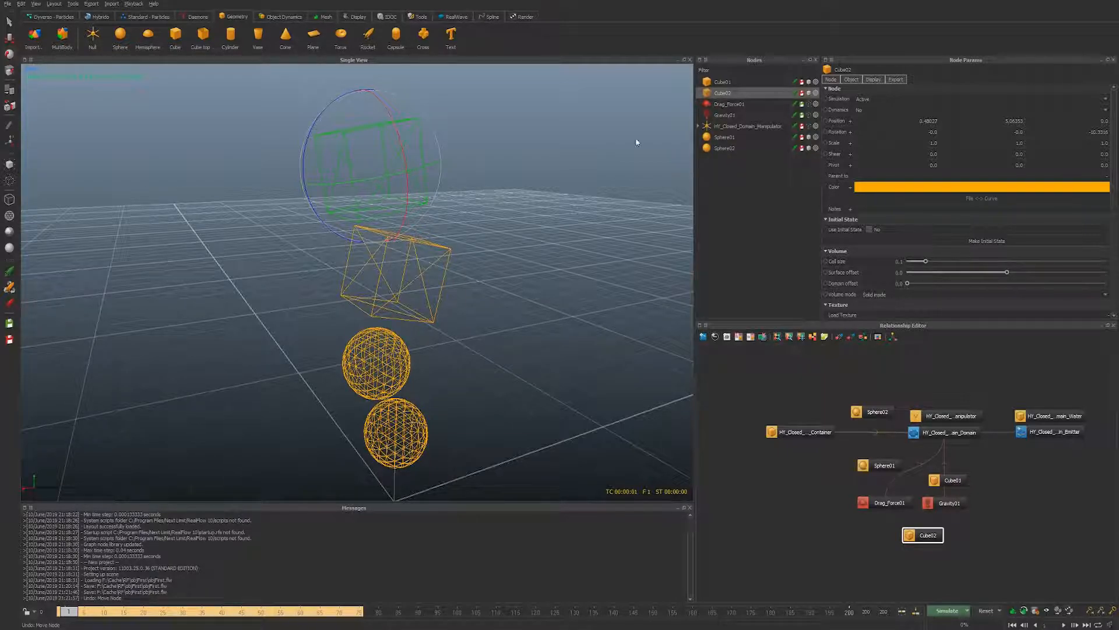
# - Group the two cubes and two spheres, placing the group node below the closed domain's container node in the relationship editor
pyautogui.moveTo(737, 169); pyautogui.dragTo(725, 140)
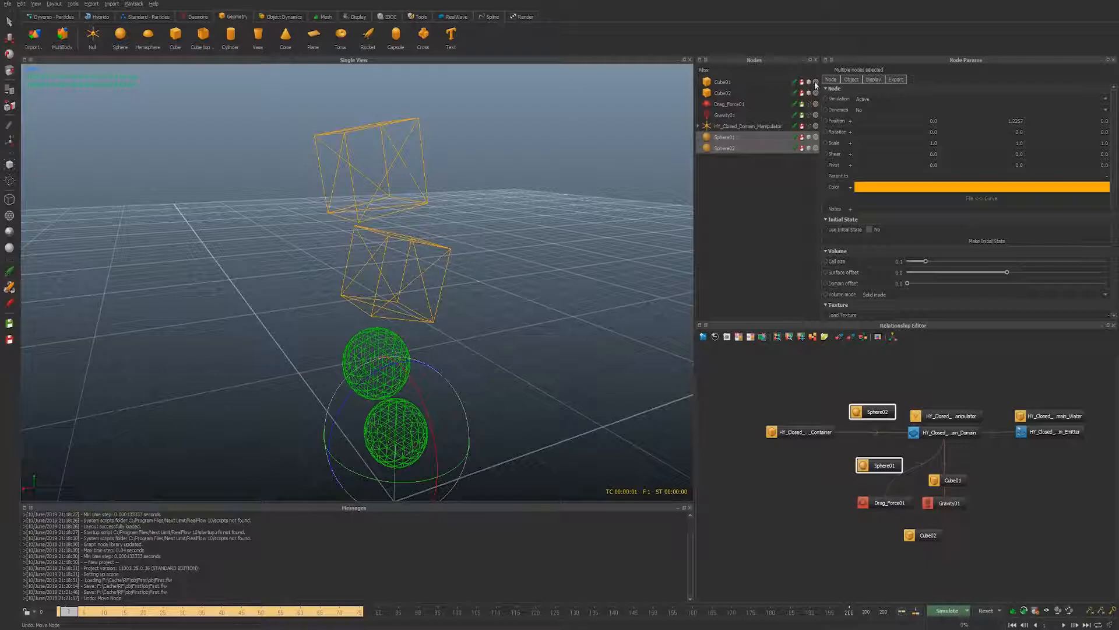
pyautogui.moveTo(729, 87)
pyautogui.mouseDown()
pyautogui.moveTo(732, 99)
pyautogui.moveTo(726, 92)
pyautogui.mouseUp()
pyautogui.keyDown('ctrl'); pyautogui.click(729, 137); pyautogui.keyUp('ctrl')
pyautogui.keyDown('ctrl'); pyautogui.click(728, 148); pyautogui.keyUp('ctrl')
pyautogui.click(726, 206)
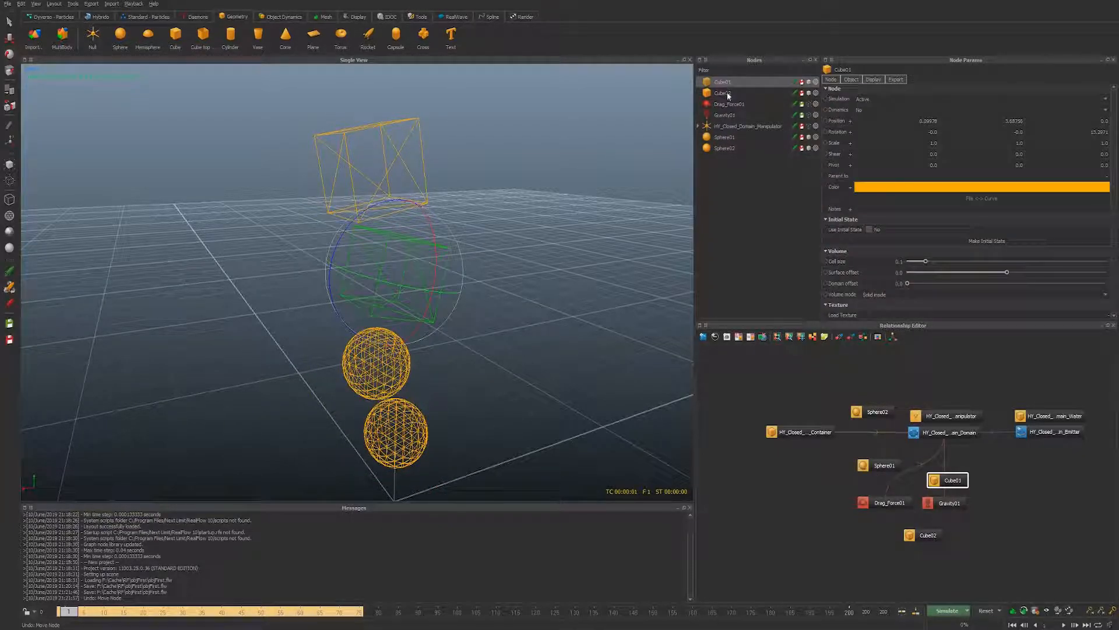
pyautogui.keyDown('ctrl'); pyautogui.click(725, 137); pyautogui.keyUp('ctrl')
pyautogui.keyDown('ctrl'); pyautogui.click(728, 148); pyautogui.keyUp('ctrl')
pyautogui.moveTo(877, 407); pyautogui.dragTo(775, 465)
pyautogui.hotkey('ctrl', 'g')
pyautogui.moveTo(883, 461); pyautogui.dragTo(795, 476)
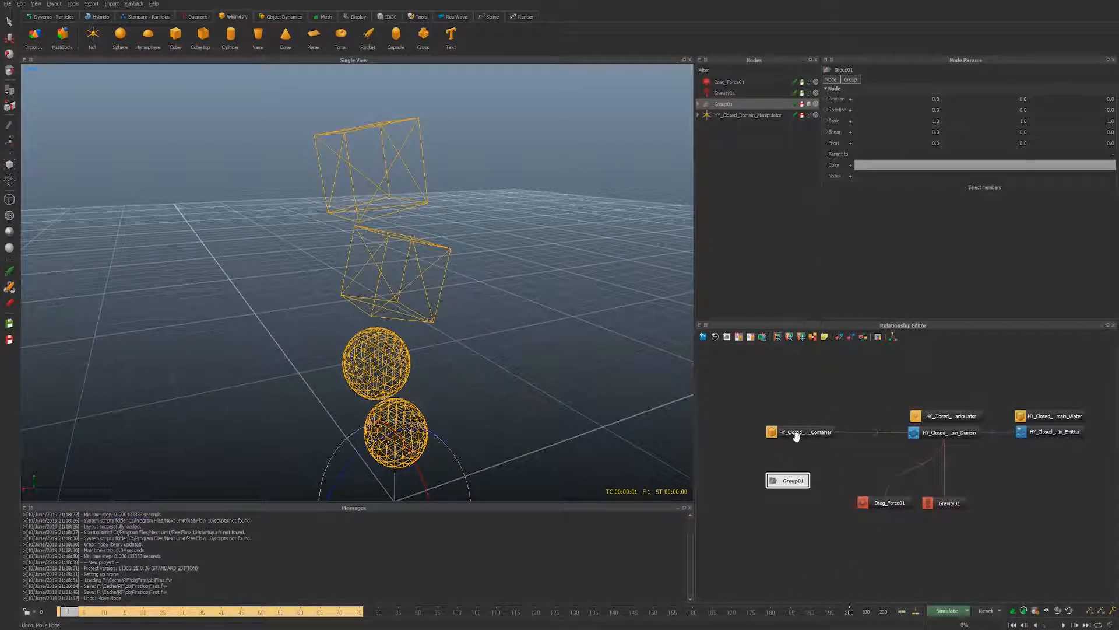
pyautogui.click(698, 104)
pyautogui.click(734, 115)
pyautogui.keyDown('shift'); pyautogui.click(736, 148); pyautogui.keyUp('shift')
pyautogui.rightClick(739, 150)
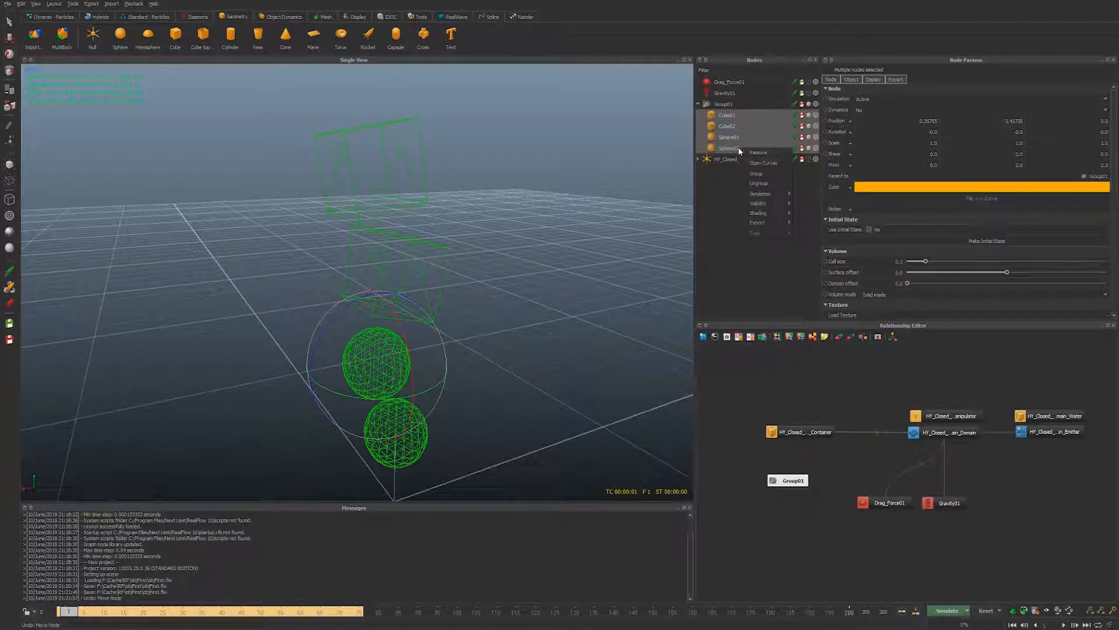
pyautogui.click(707, 225)
pyautogui.click(699, 104)
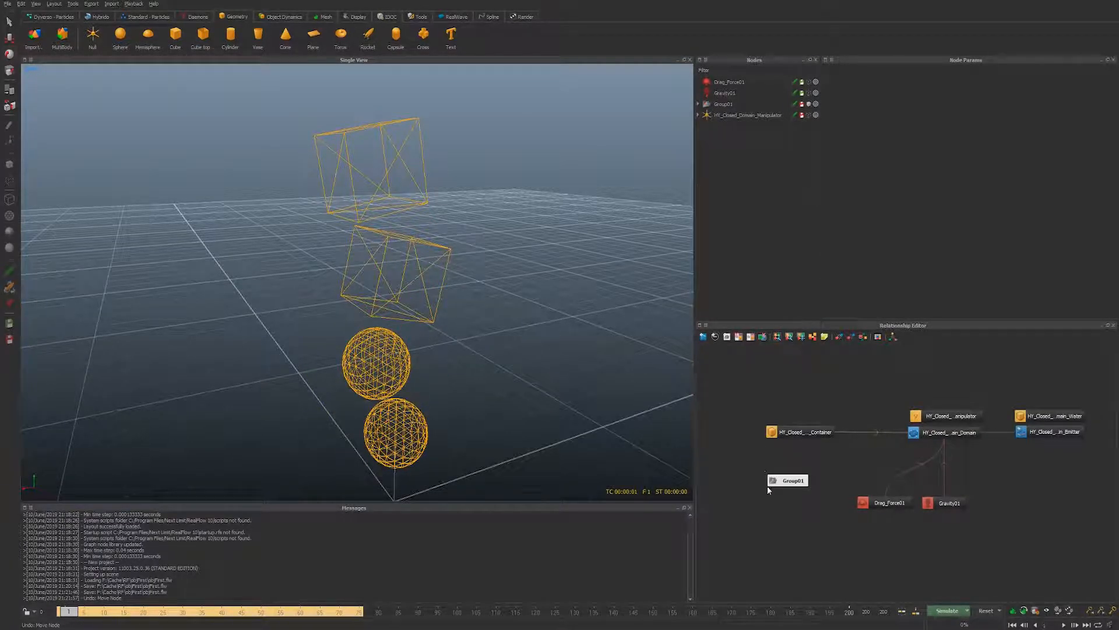
# - Move the group node below Drag_Force01 and Gravity01 and link both forces to it
pyautogui.moveTo(796, 481)
pyautogui.mouseDown()
pyautogui.moveTo(802, 460)
pyautogui.moveTo(805, 477)
pyautogui.mouseUp()
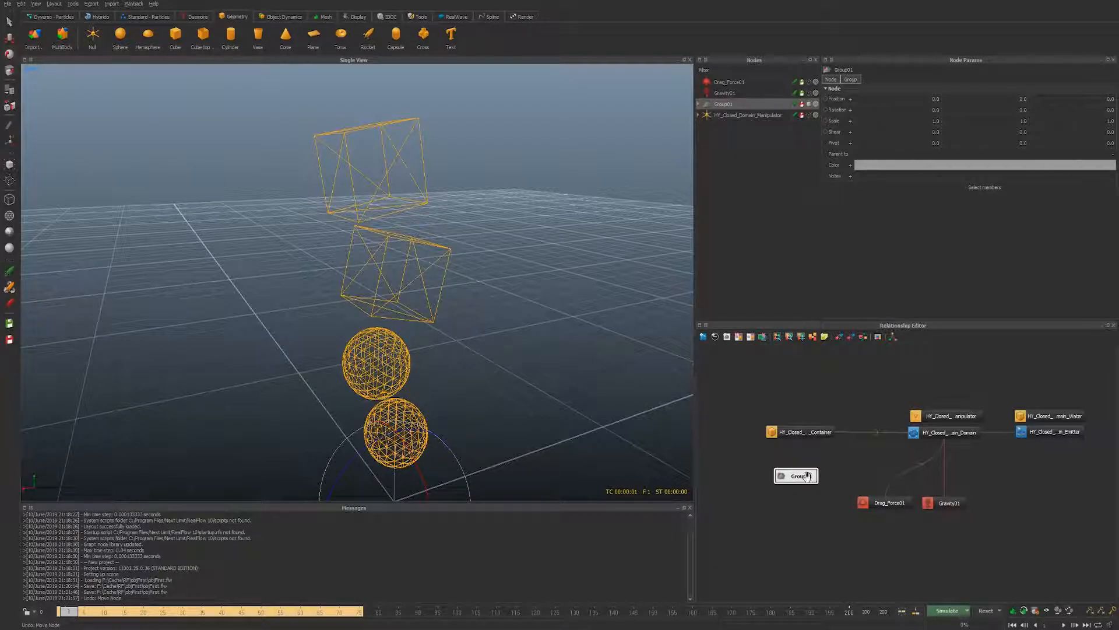
pyautogui.moveTo(799, 475); pyautogui.dragTo(918, 442, button='middle')
pyautogui.moveTo(799, 477); pyautogui.dragTo(895, 559)
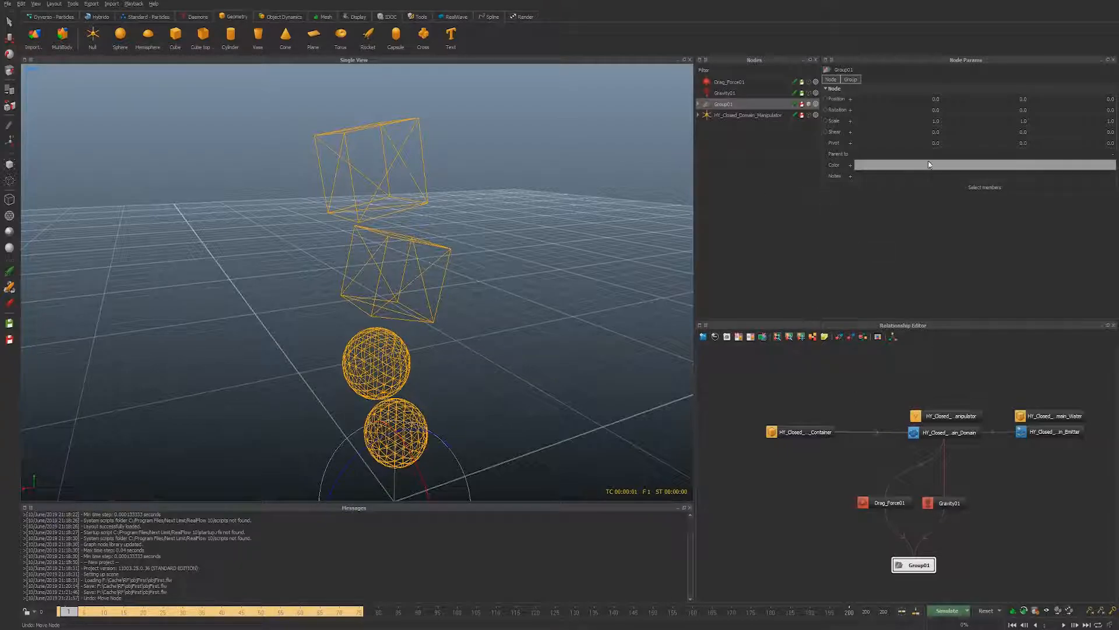
# - Select all members of the group and set their dynamics to Active rigid body
pyautogui.click(982, 187)
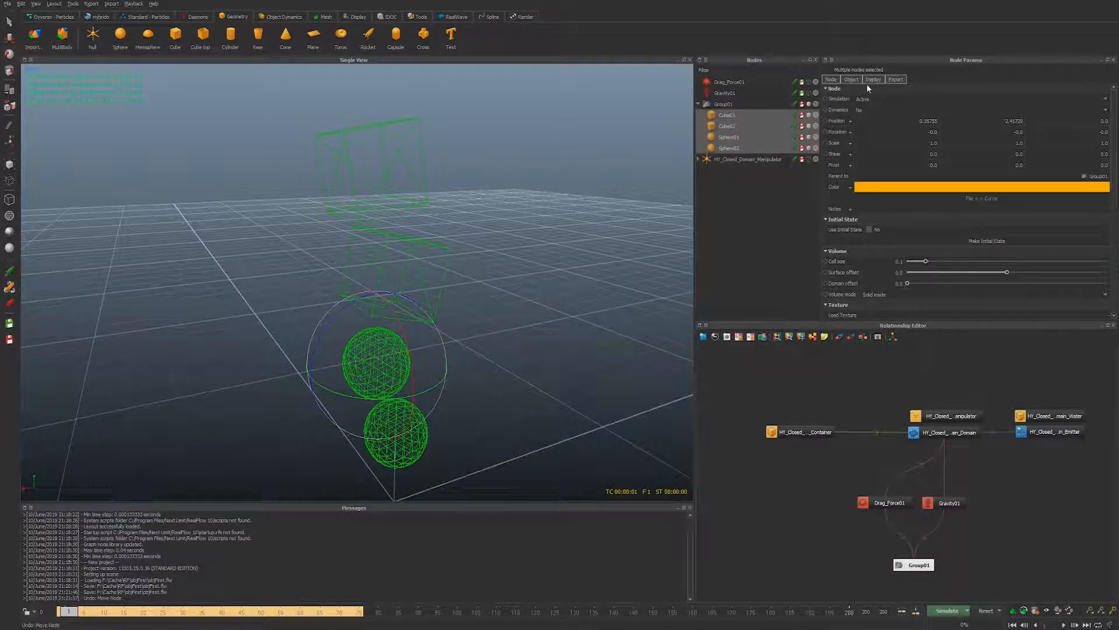
pyautogui.click(875, 108)
pyautogui.click(876, 116)
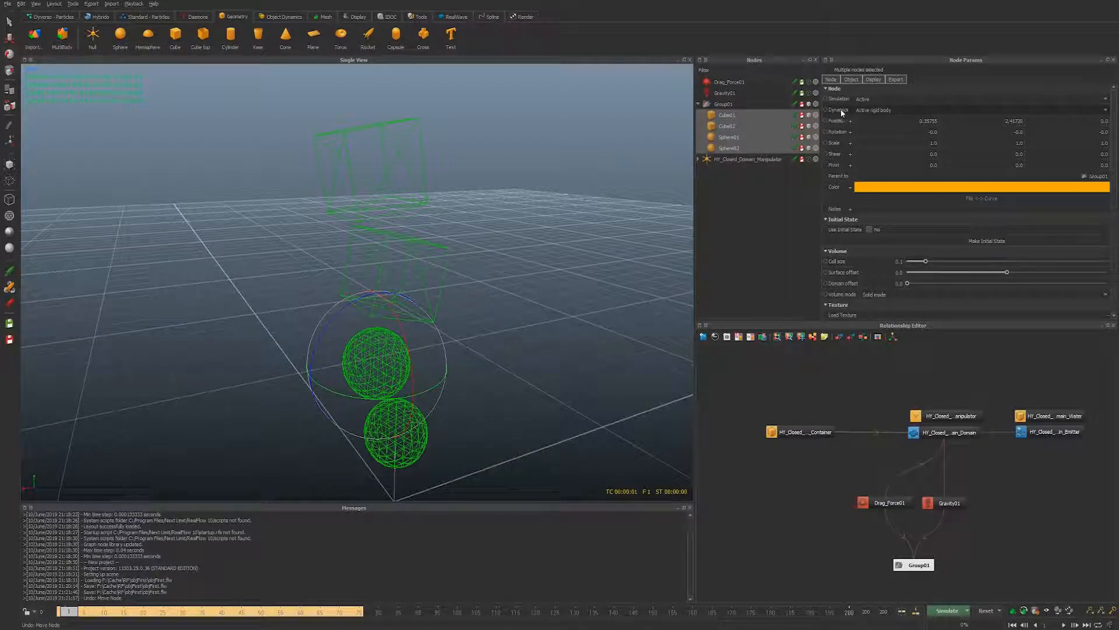
pyautogui.click(907, 110)
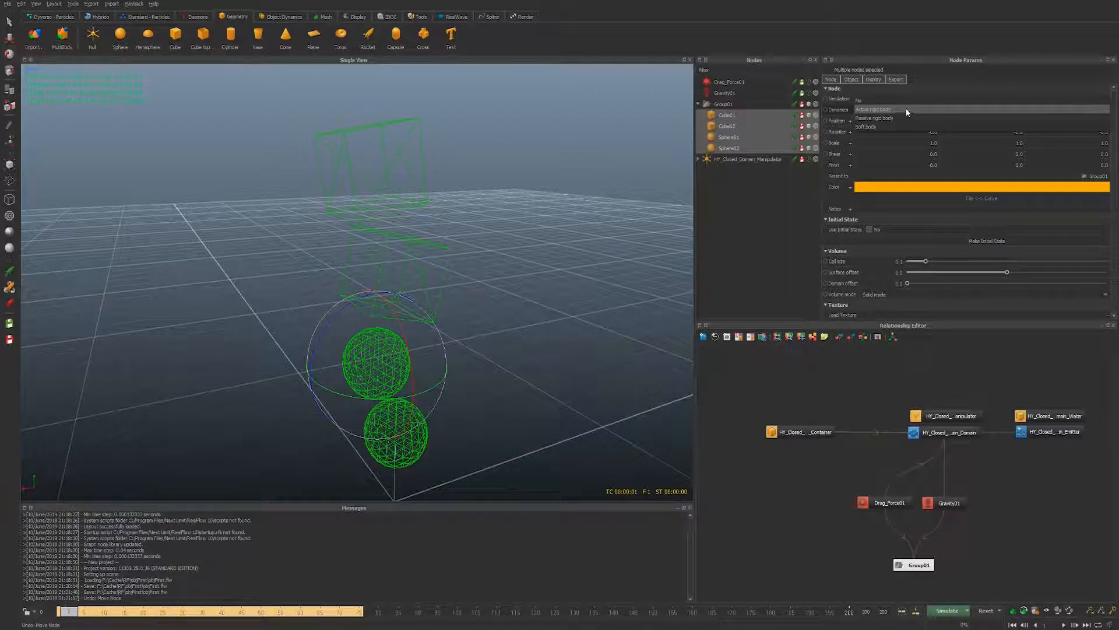
# - Check the viewport visibility of the closed domain manipulator and its container
pyautogui.click(698, 160)
pyautogui.click(758, 171)
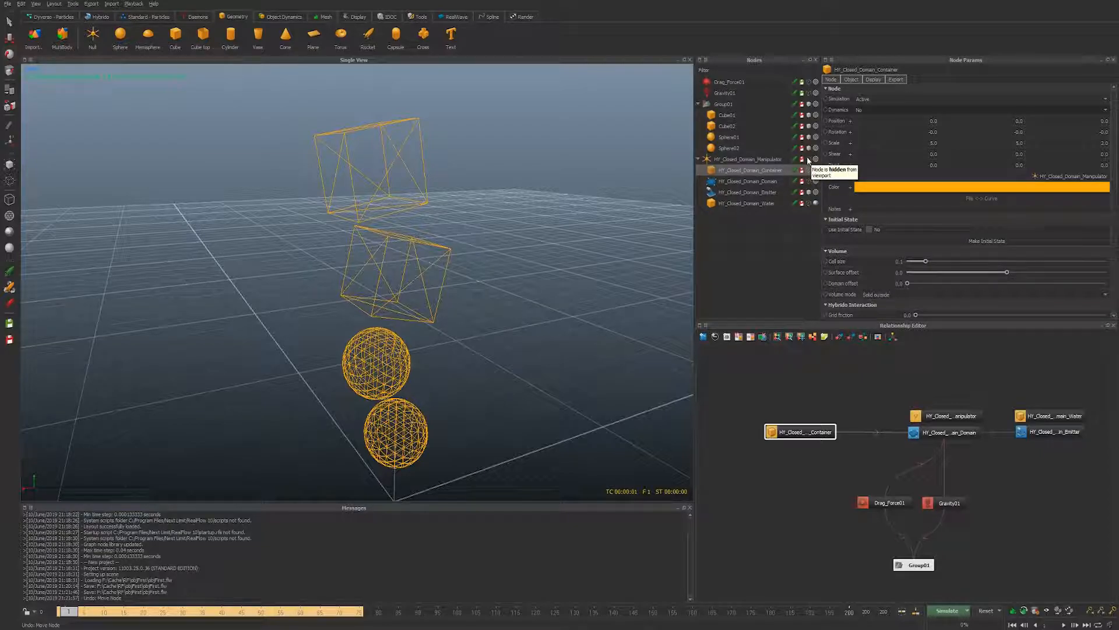
pyautogui.click(698, 159)
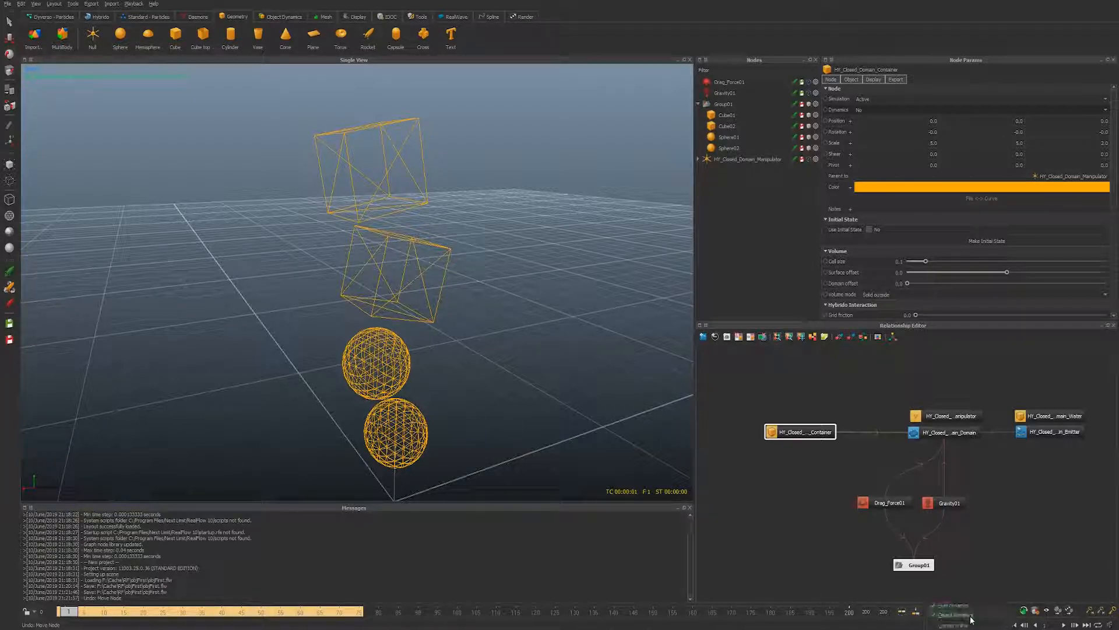
# - Reset the existing data, simulate the falling stack while viewing it from a lower angle, and stop after a few frames
pyautogui.hotkey('alt', 'a')
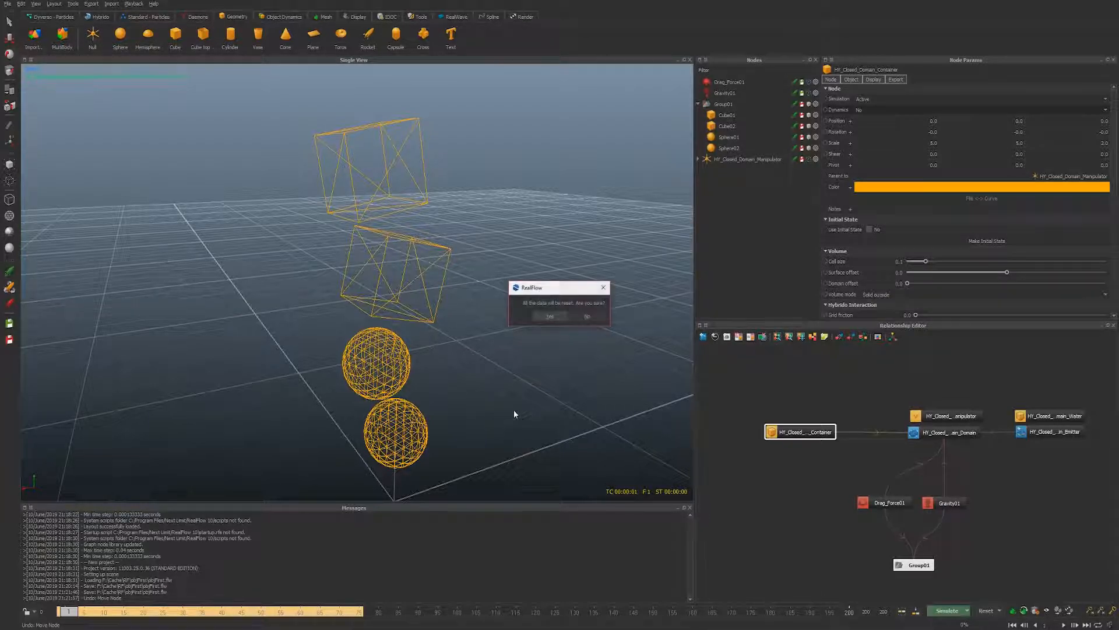
pyautogui.press('Return')
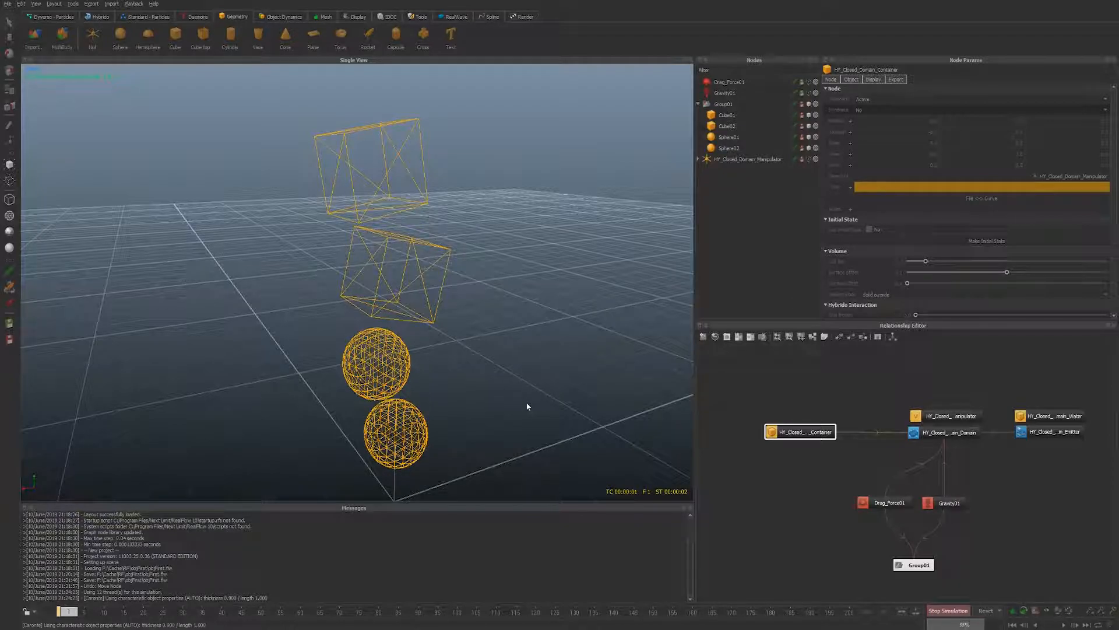
pyautogui.keyDown('alt'); pyautogui.moveTo(534, 454); pyautogui.dragTo(527, 441); pyautogui.keyUp('alt')
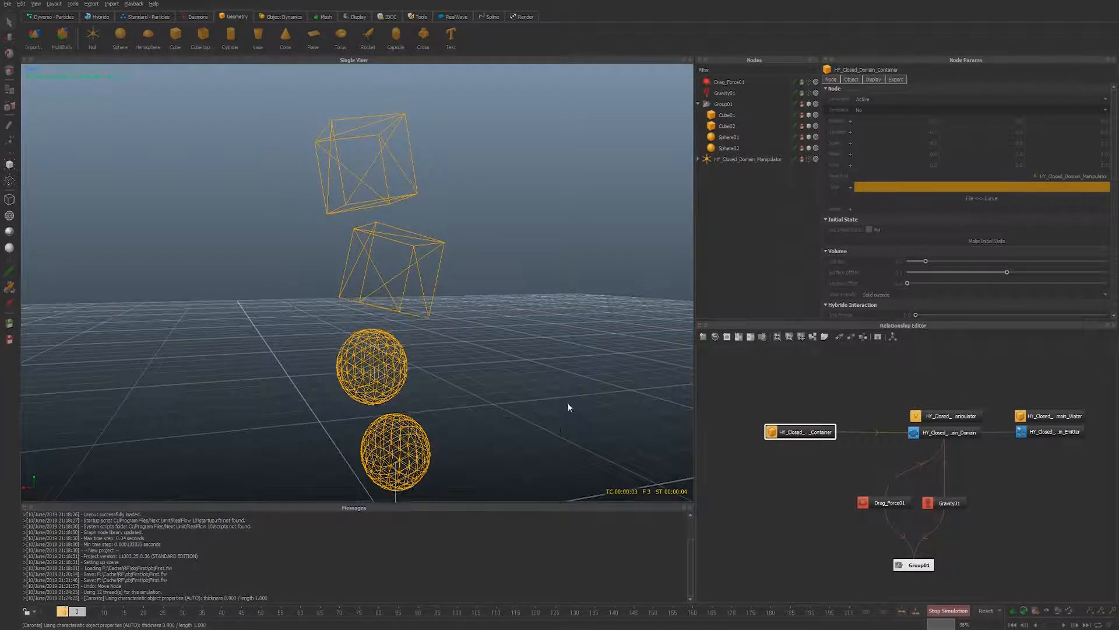
pyautogui.keyDown('alt'); pyautogui.moveTo(566, 411); pyautogui.dragTo(529, 395, button='right'); pyautogui.keyUp('alt')
pyautogui.hotkey('alt', 'a')
# - Review the Caronte quality and jittering settings in the simulation options and accept them
pyautogui.click(967, 610)
pyautogui.click(972, 625)
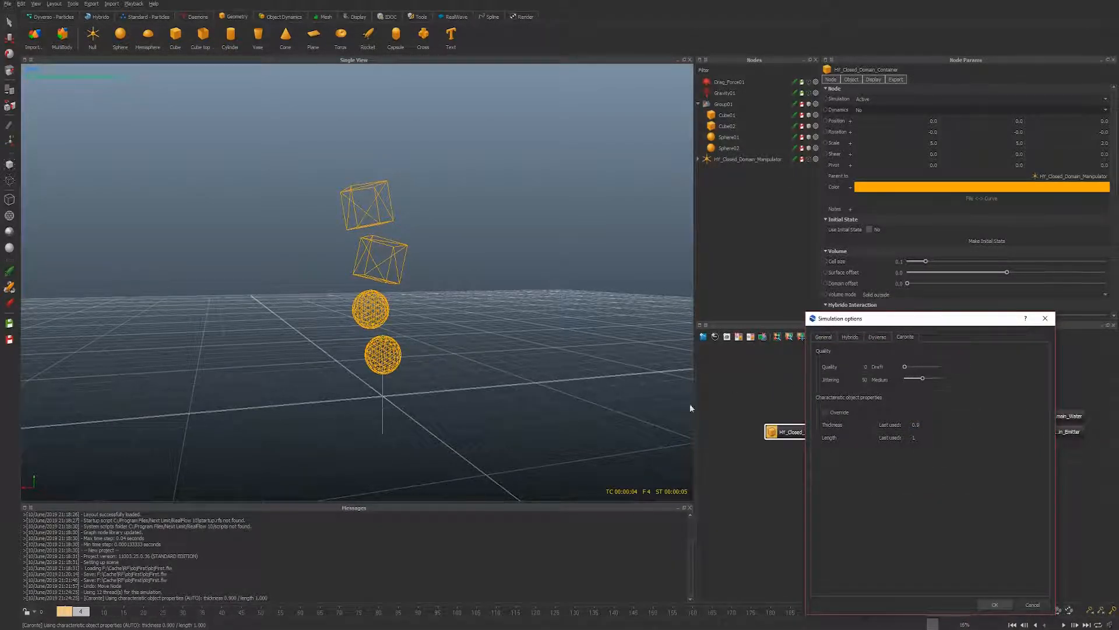
pyautogui.click(994, 606)
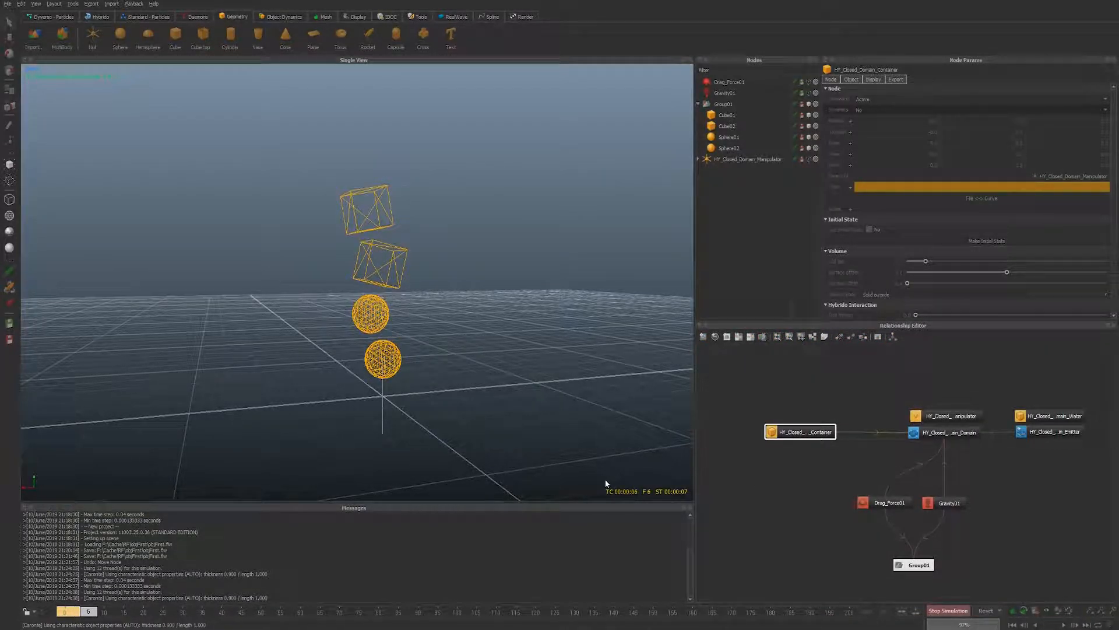
# - Run the simulation again while watching the objects fall from several angles, and reset the scene to frame 0
pyautogui.press('Escape')
pyautogui.hotkey('alt', 'a')
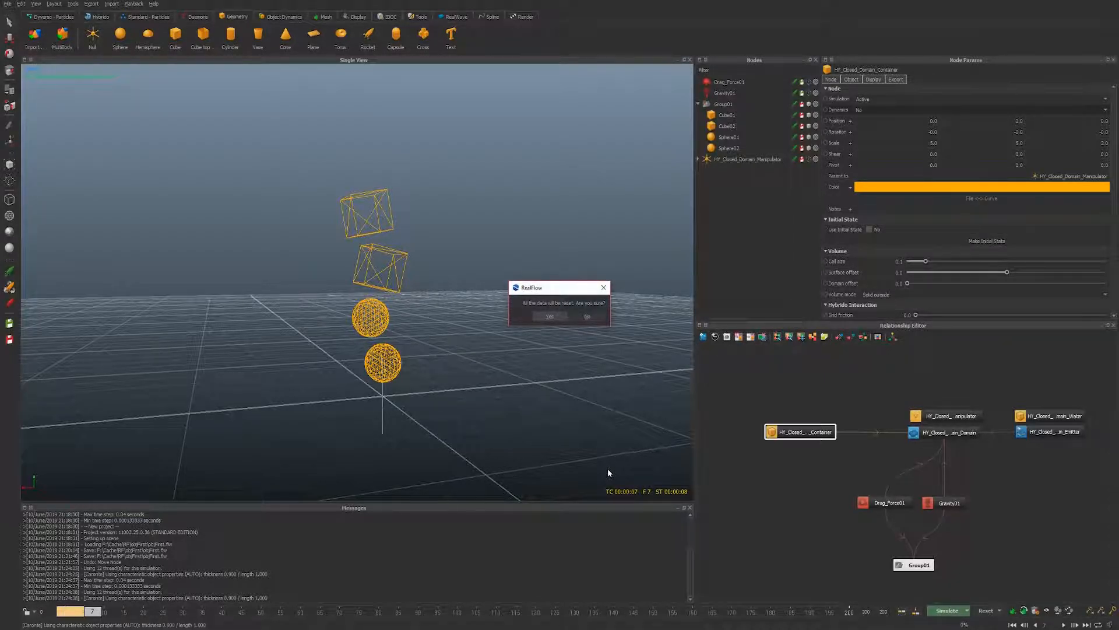
pyautogui.press('Return')
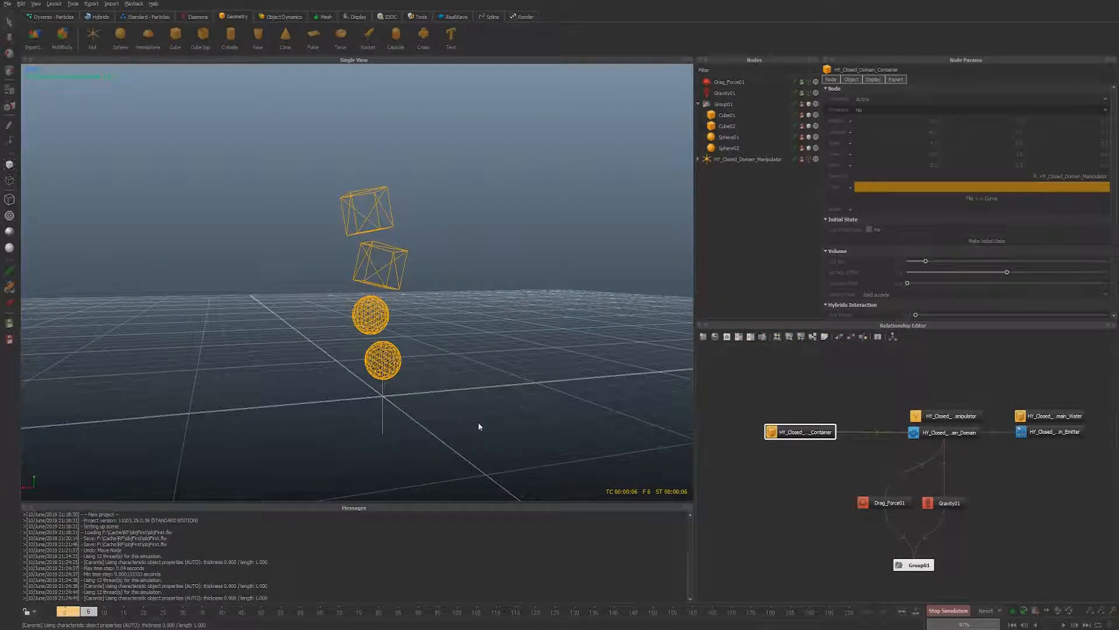
pyautogui.keyDown('alt'); pyautogui.moveTo(453, 359); pyautogui.dragTo(437, 387); pyautogui.keyUp('alt')
pyautogui.keyDown('alt'); pyautogui.moveTo(436, 387); pyautogui.dragTo(450, 391, button='right'); pyautogui.keyUp('alt')
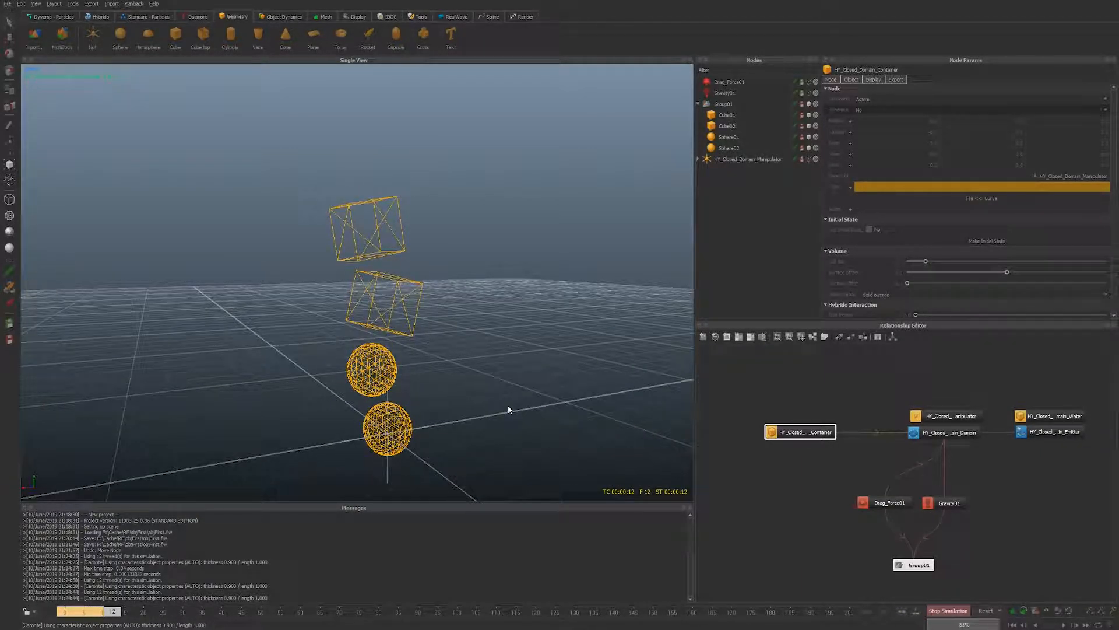
pyautogui.keyDown('alt'); pyautogui.moveTo(439, 445); pyautogui.dragTo(473, 434); pyautogui.keyUp('alt')
pyautogui.keyDown('alt'); pyautogui.moveTo(473, 435); pyautogui.dragTo(460, 439, button='right'); pyautogui.keyUp('alt')
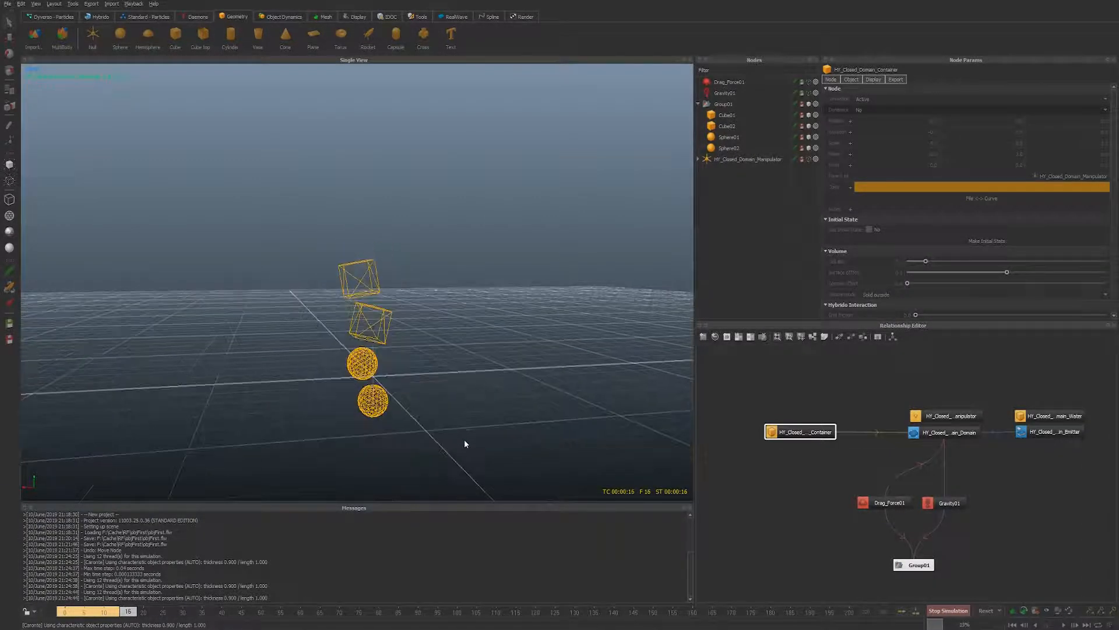
pyautogui.hotkey('alt', 'a')
pyautogui.hotkey('alt', 'r')
pyautogui.press('Return')
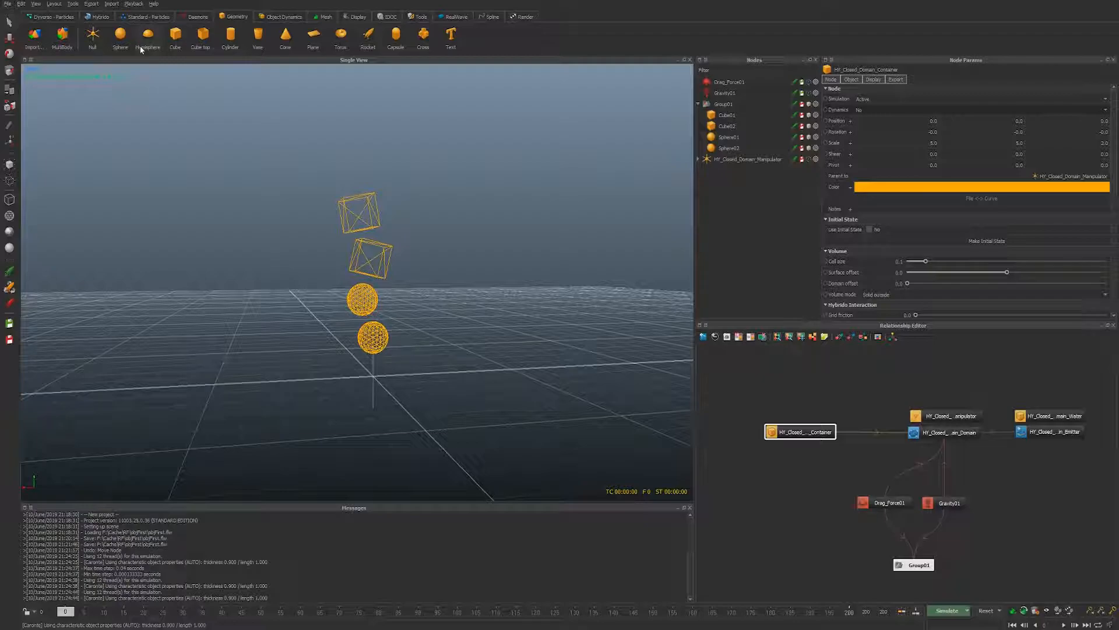
# - Add a ground plane at the origin, display it shaded and give it a dark brownish-grey colour
pyautogui.click(313, 36)
pyautogui.moveTo(422, 365)
pyautogui.keyDown('alt'); pyautogui.mouseDown()
pyautogui.moveTo(429, 393)
pyautogui.moveTo(424, 383)
pyautogui.mouseUp(); pyautogui.keyUp('alt')
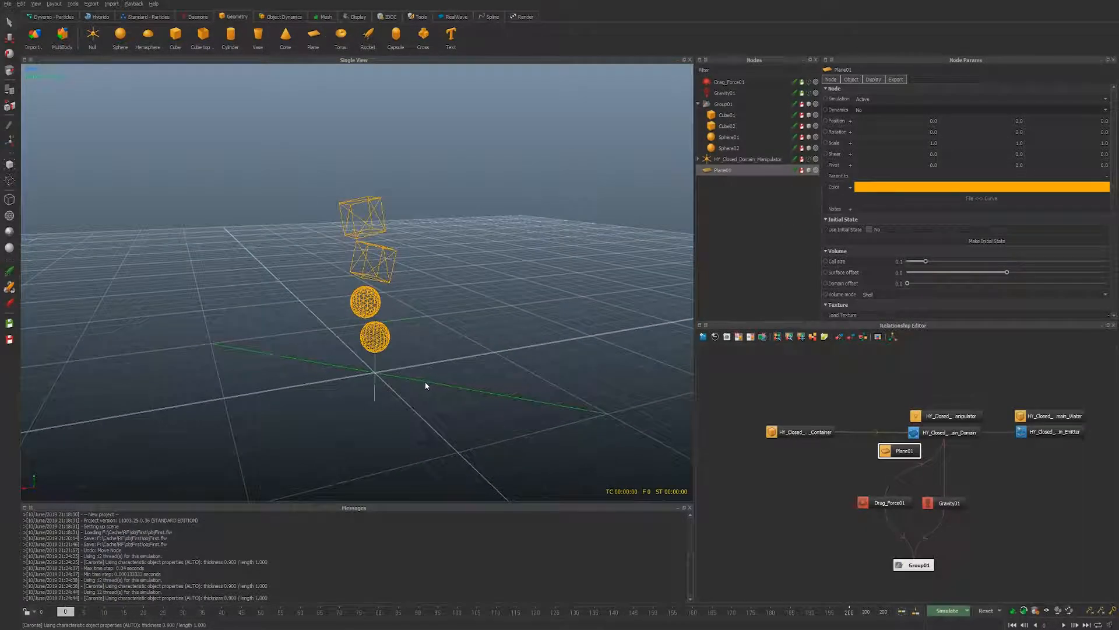
pyautogui.click(816, 171)
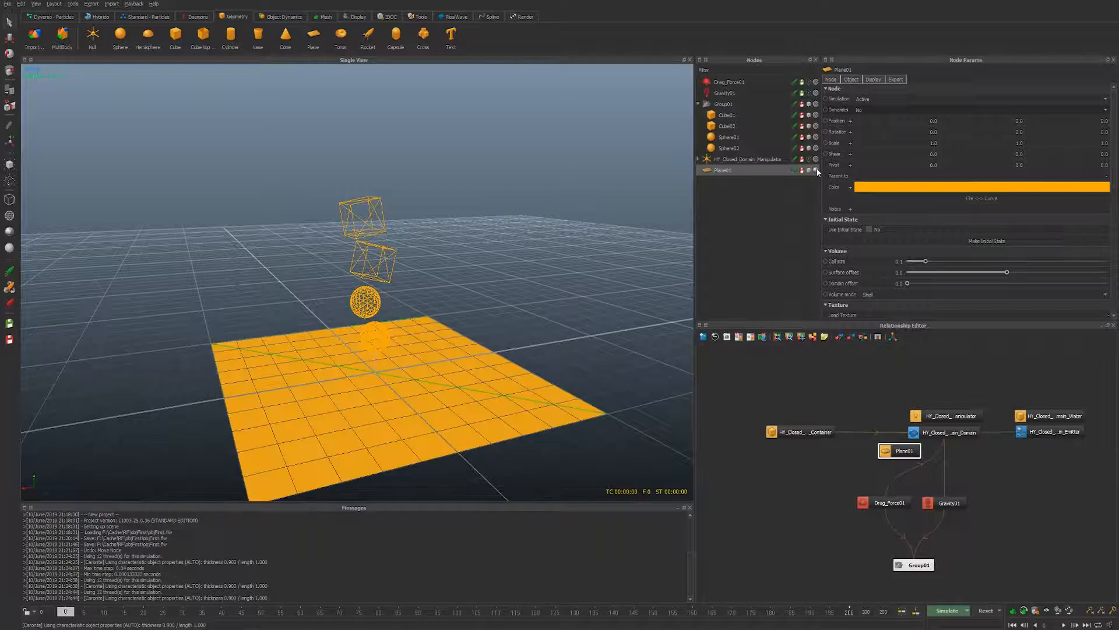
pyautogui.click(859, 187)
pyautogui.click(644, 288)
pyautogui.click(666, 292)
pyautogui.click(613, 392)
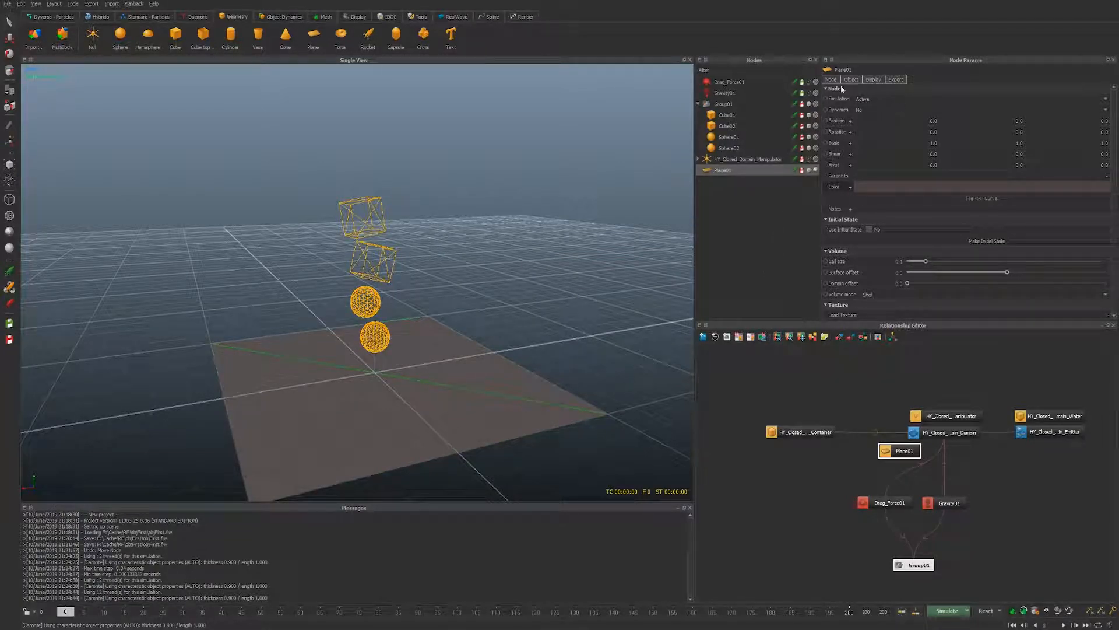
# - Make the plane a Passive rigid body and link its node to Group01 in the relationship editor
pyautogui.click(874, 111)
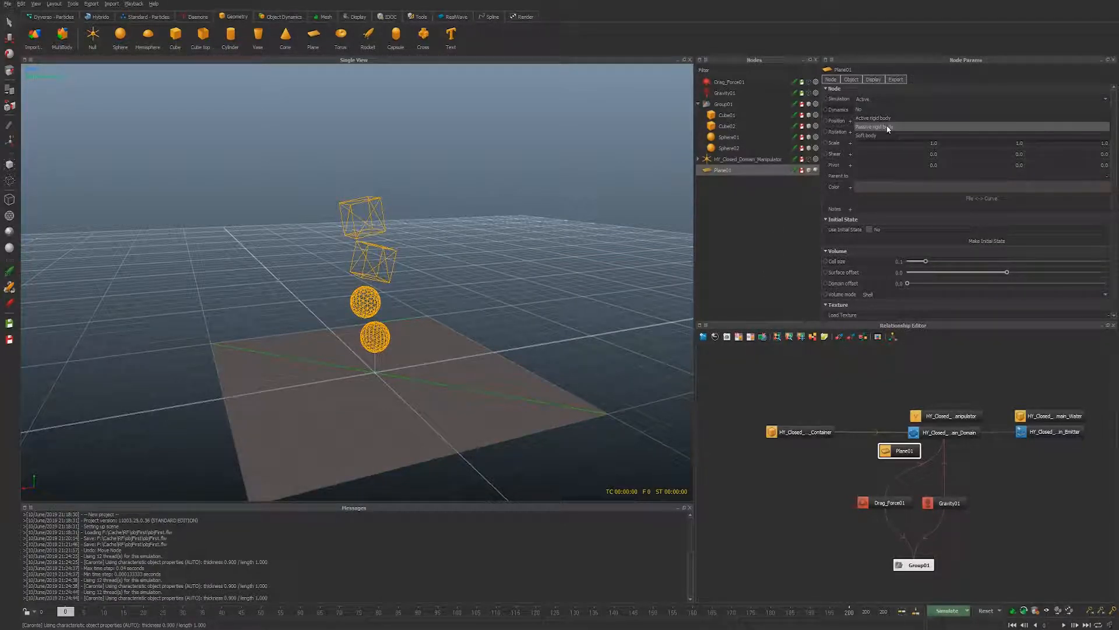
pyautogui.click(879, 127)
pyautogui.moveTo(899, 454); pyautogui.dragTo(903, 564)
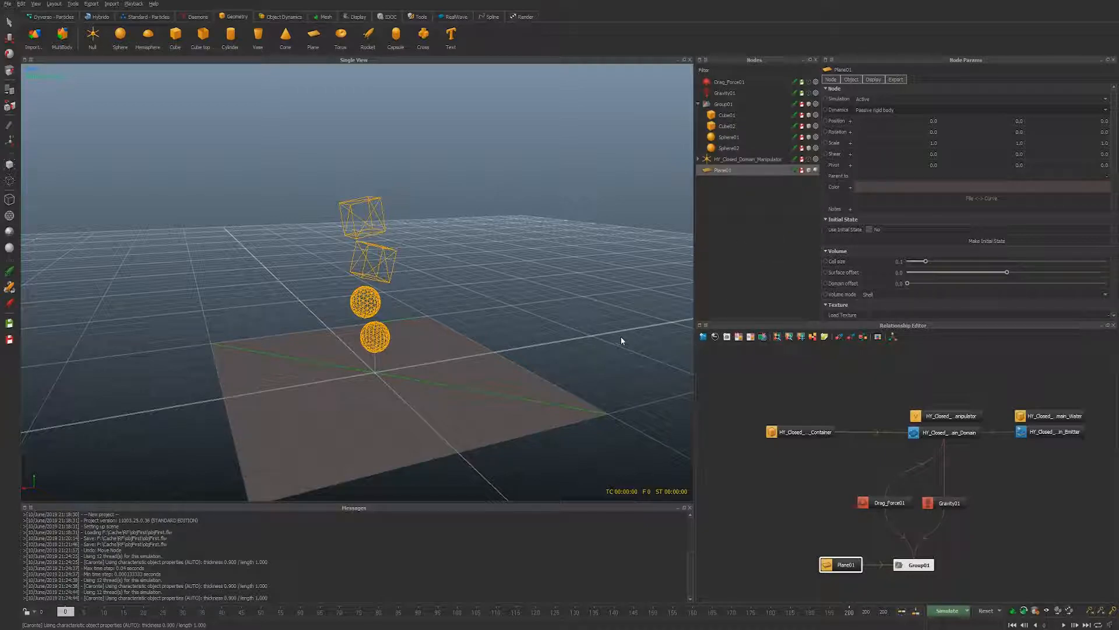
# - Simulate the stack falling onto the ground plane and stop at about frame 19
pyautogui.hotkey('alt', 'a')
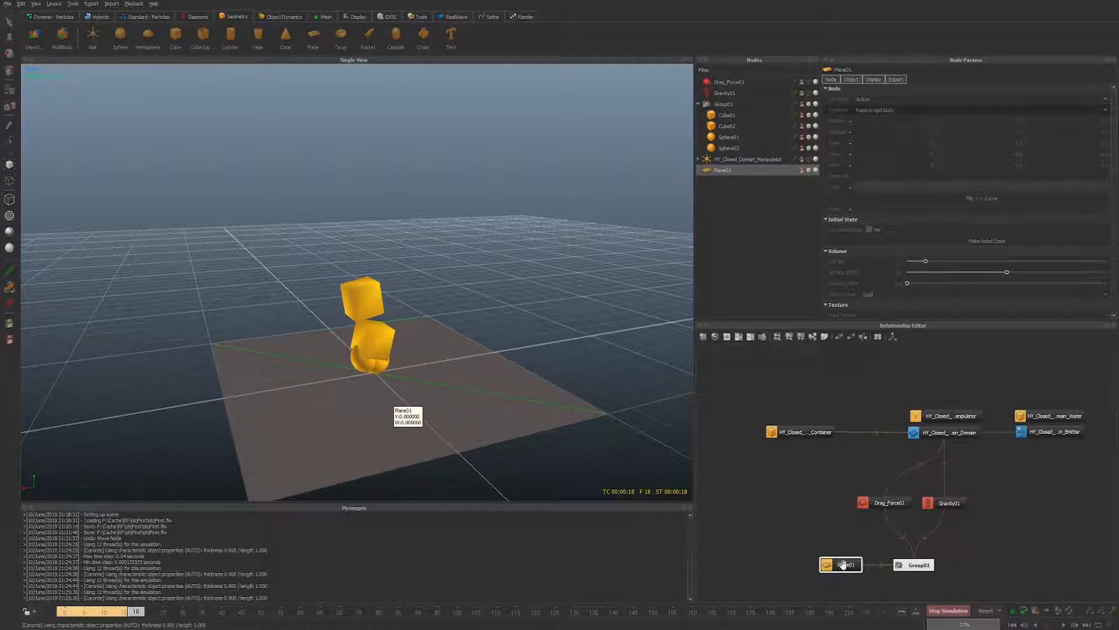
pyautogui.click(941, 610)
# - Expand Group01 in the relationship editor and ungroup its two cubes and two spheres
pyautogui.moveTo(921, 568); pyautogui.dragTo(992, 570)
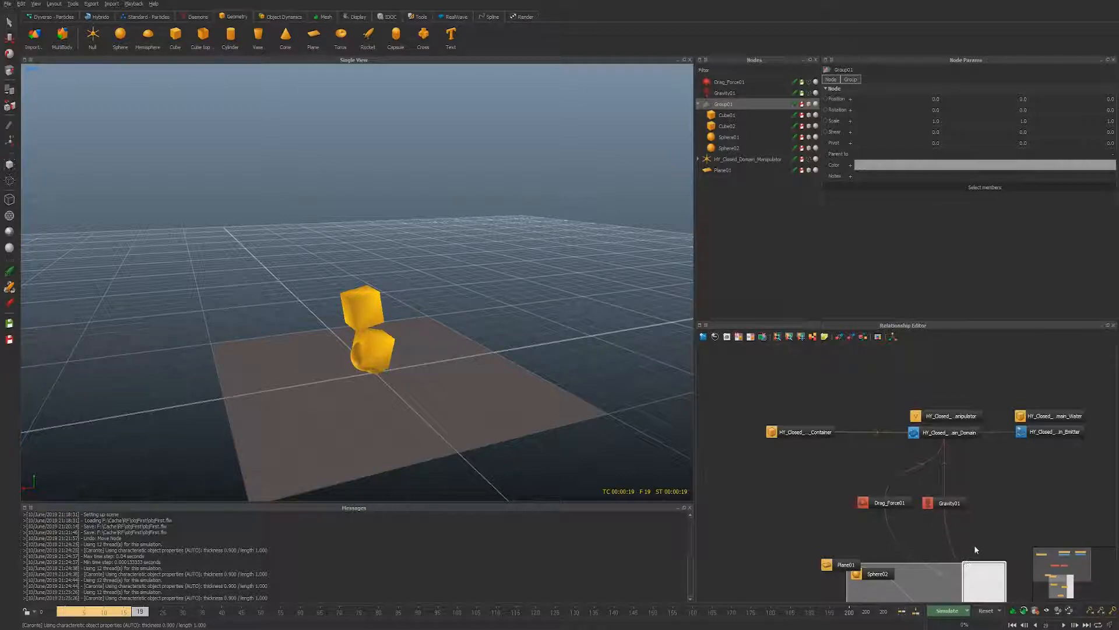
pyautogui.moveTo(974, 544); pyautogui.dragTo(976, 418, button='middle')
pyautogui.click(722, 114)
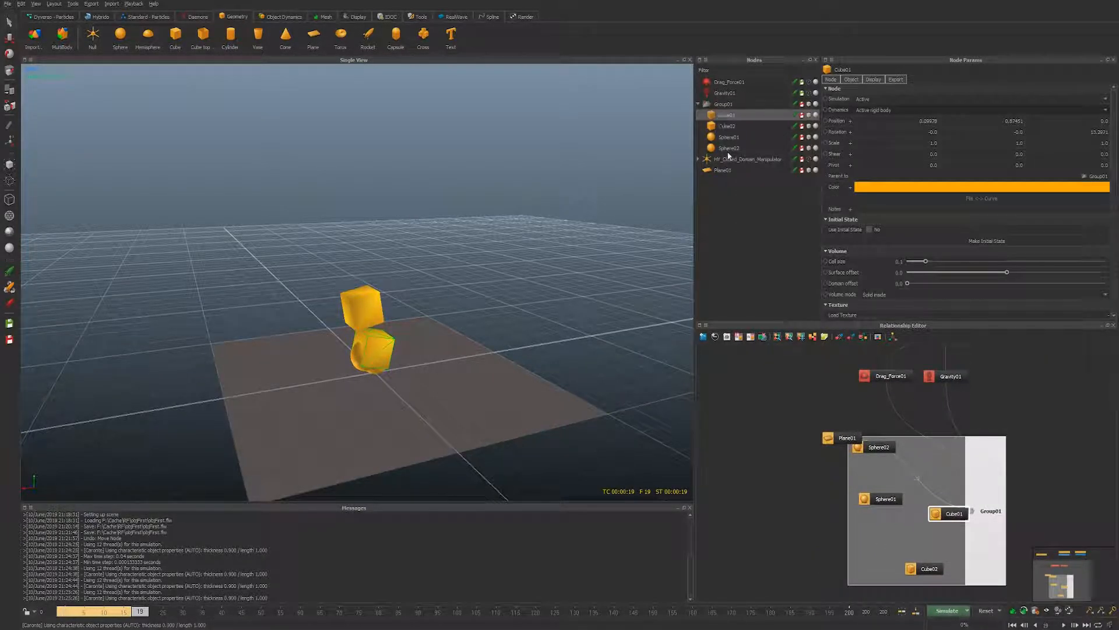
pyautogui.keyDown('shift'); pyautogui.click(730, 149); pyautogui.keyUp('shift')
pyautogui.rightClick(732, 150)
pyautogui.click(757, 185)
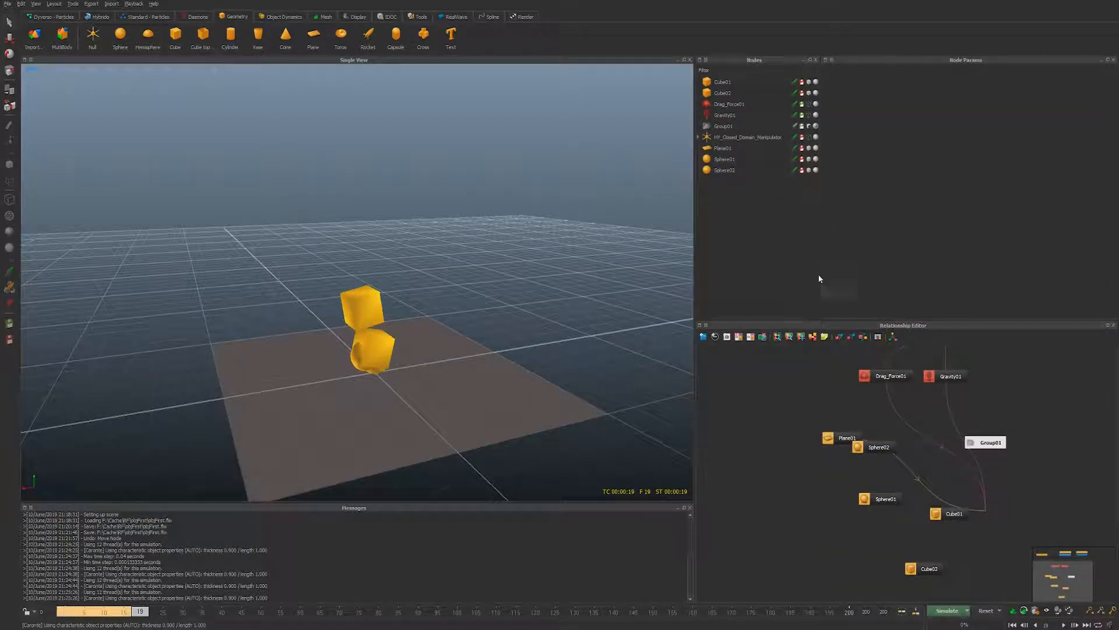
# - Spread the sphere and cube nodes out in a row below Plane01 and move Group01 farther away from the plane node
pyautogui.moveTo(877, 448); pyautogui.dragTo(878, 520)
pyautogui.moveTo(823, 484); pyautogui.dragTo(820, 514)
pyautogui.moveTo(953, 513); pyautogui.dragTo(983, 568)
pyautogui.moveTo(877, 521); pyautogui.dragTo(984, 558)
pyautogui.moveTo(834, 512); pyautogui.dragTo(846, 503)
pyautogui.moveTo(994, 439); pyautogui.dragTo(1020, 441)
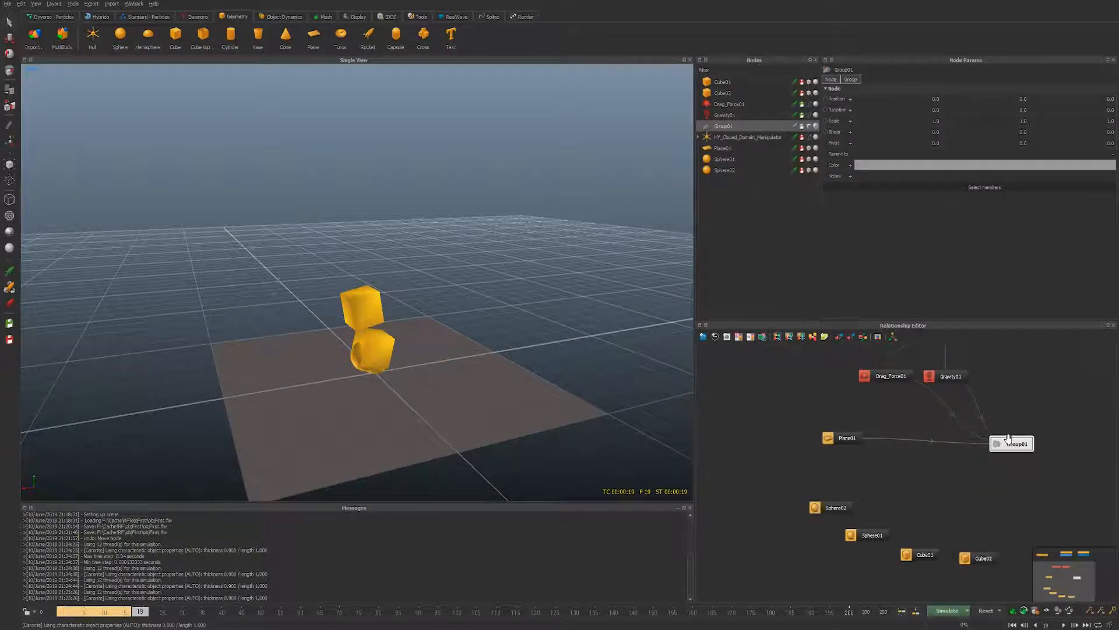
# - Delete the Group01 node and link both spheres and both cubes to Plane01 in the relationship editor
pyautogui.moveTo(925, 457); pyautogui.dragTo(1009, 437)
pyautogui.press('Delete')
pyautogui.click(839, 506)
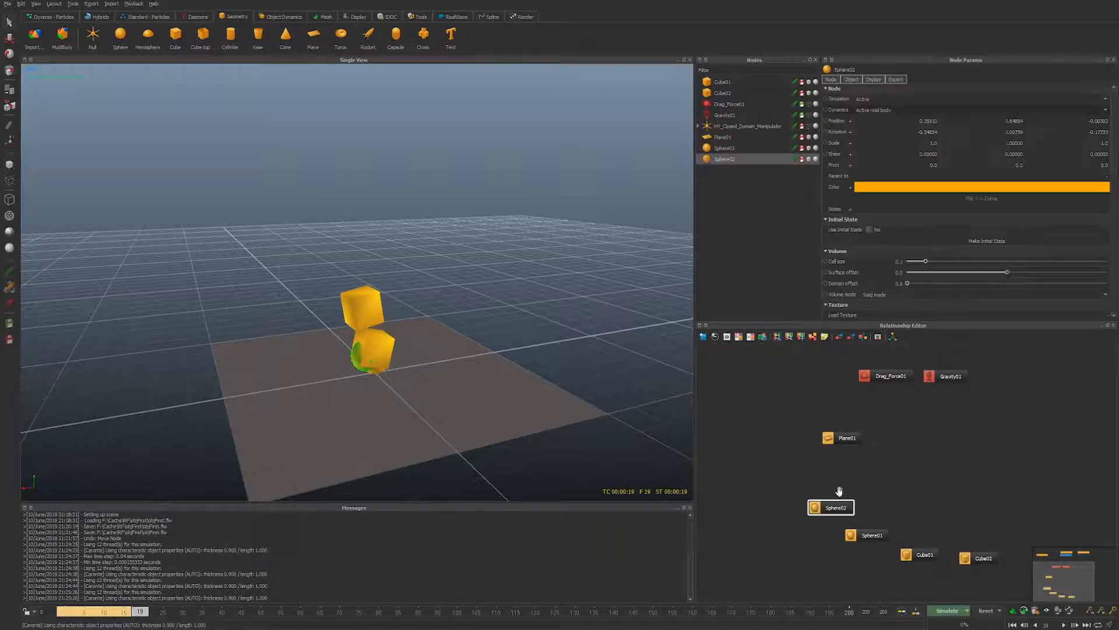
pyautogui.moveTo(929, 553); pyautogui.dragTo(851, 438)
pyautogui.moveTo(970, 561); pyautogui.dragTo(841, 440)
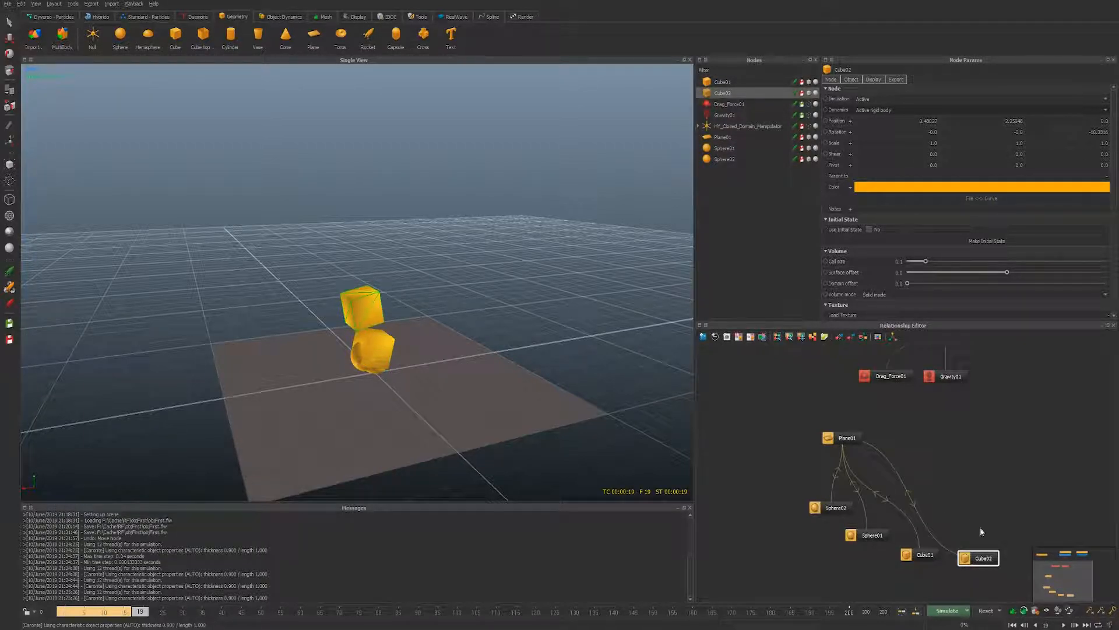
# - Link the sphere and cube nodes to Gravity01 in the relationship editor
pyautogui.moveTo(924, 554); pyautogui.dragTo(950, 376)
pyautogui.moveTo(867, 532); pyautogui.dragTo(948, 377)
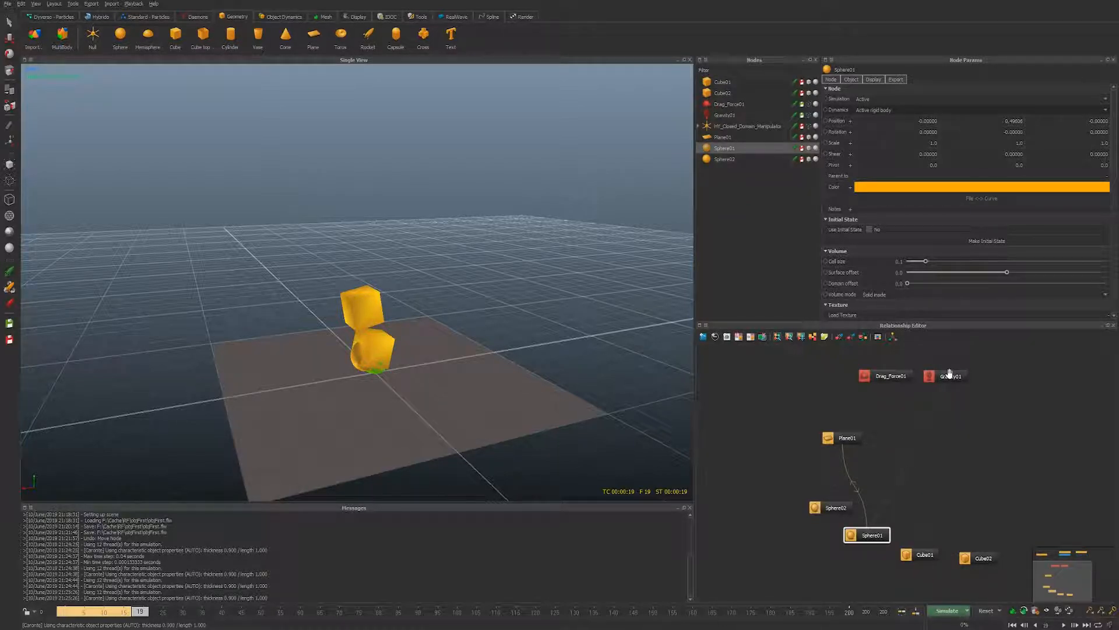
pyautogui.moveTo(833, 507); pyautogui.dragTo(940, 385)
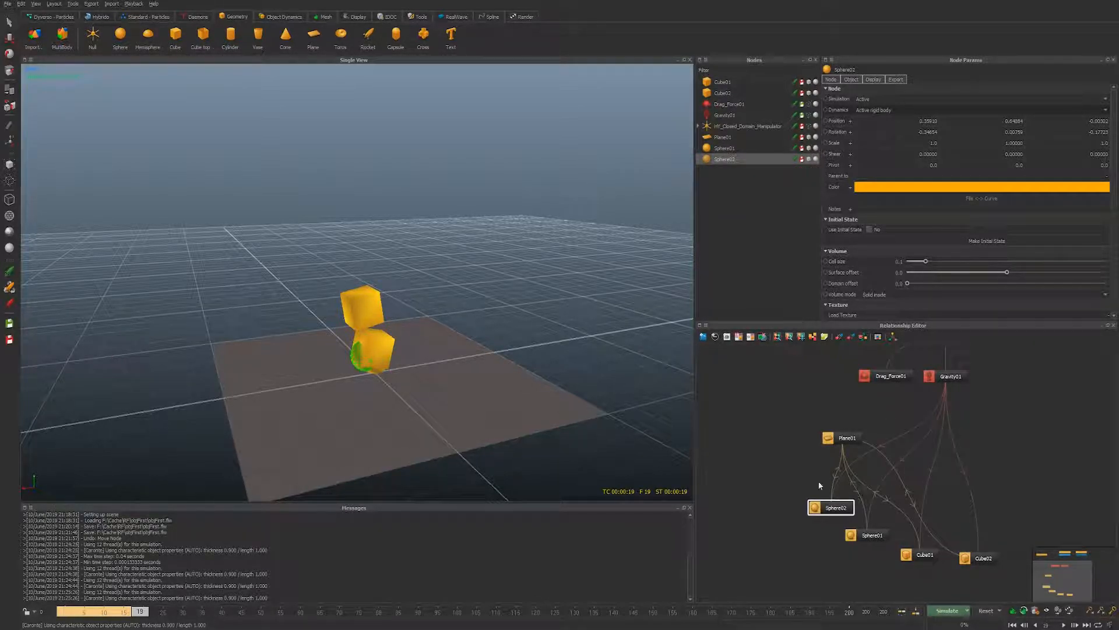
# - Link Sphere02 to Sphere01, Cube01 and Cube02 so these bodies interact with each other
pyautogui.moveTo(861, 536); pyautogui.dragTo(853, 550)
pyautogui.click(834, 507)
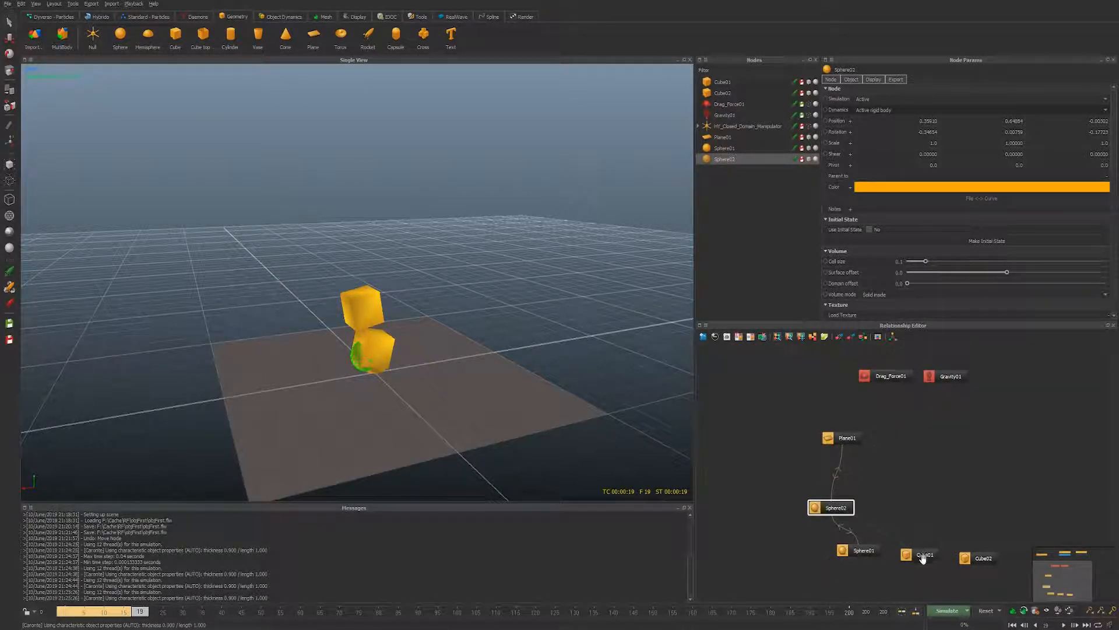
pyautogui.click(980, 560)
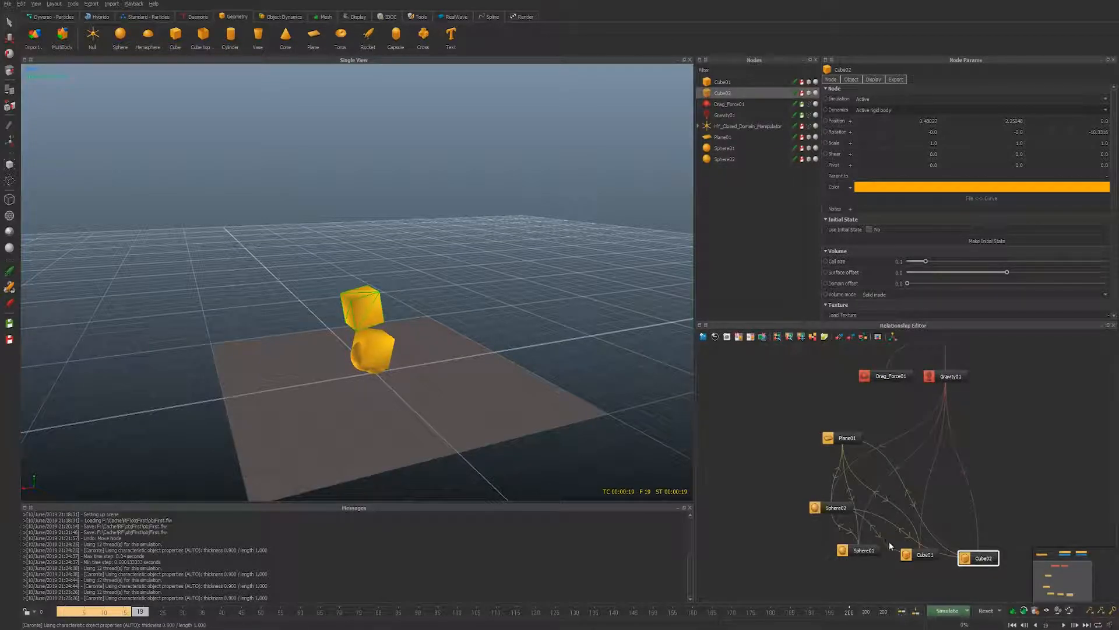
# - Complete the links among the spheres and cubes, arranging them in a row with Plane01 above Sphere02
pyautogui.moveTo(839, 519); pyautogui.dragTo(782, 553)
pyautogui.moveTo(857, 551); pyautogui.dragTo(856, 503)
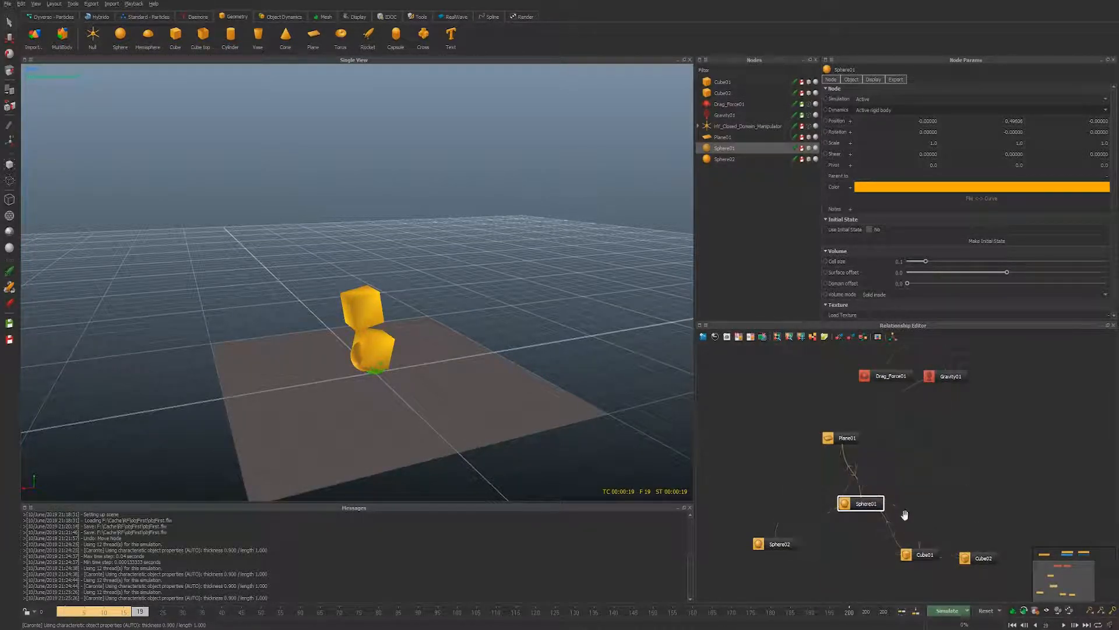
pyautogui.moveTo(872, 505); pyautogui.dragTo(855, 548)
pyautogui.moveTo(925, 551); pyautogui.dragTo(984, 558)
pyautogui.moveTo(846, 438); pyautogui.dragTo(785, 443)
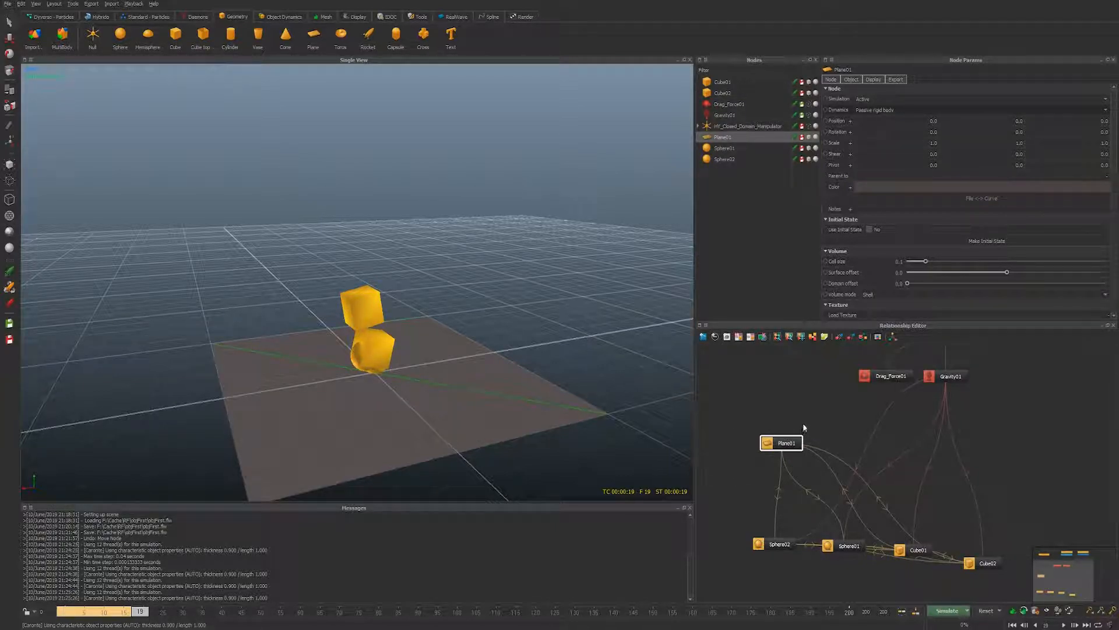
pyautogui.moveTo(783, 439); pyautogui.dragTo(778, 464)
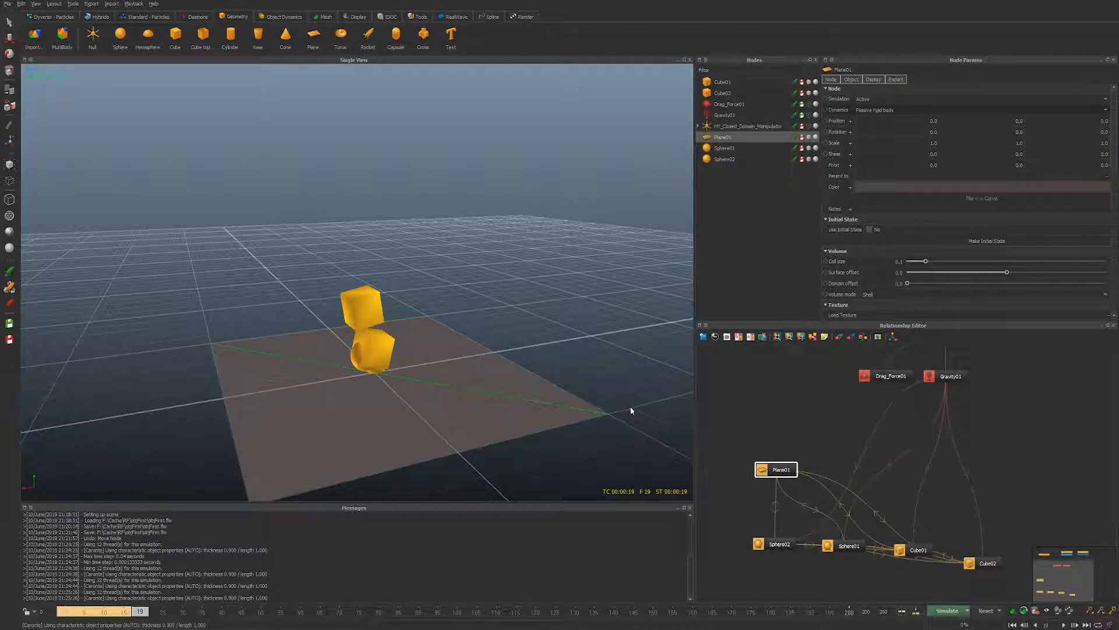
# - Delete all links running from Plane01 and Gravity01 to the sphere and cube nodes
pyautogui.click(736, 495)
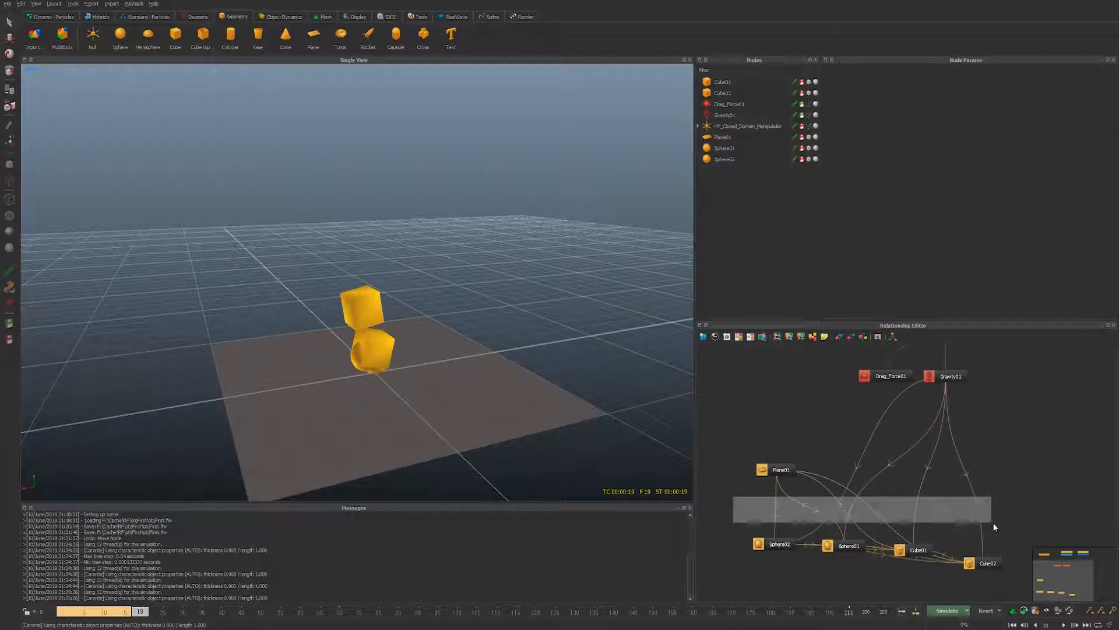
pyautogui.press('Delete')
pyautogui.press('space')
pyautogui.moveTo(1026, 402); pyautogui.dragTo(986, 423, button='middle')
pyautogui.press('space')
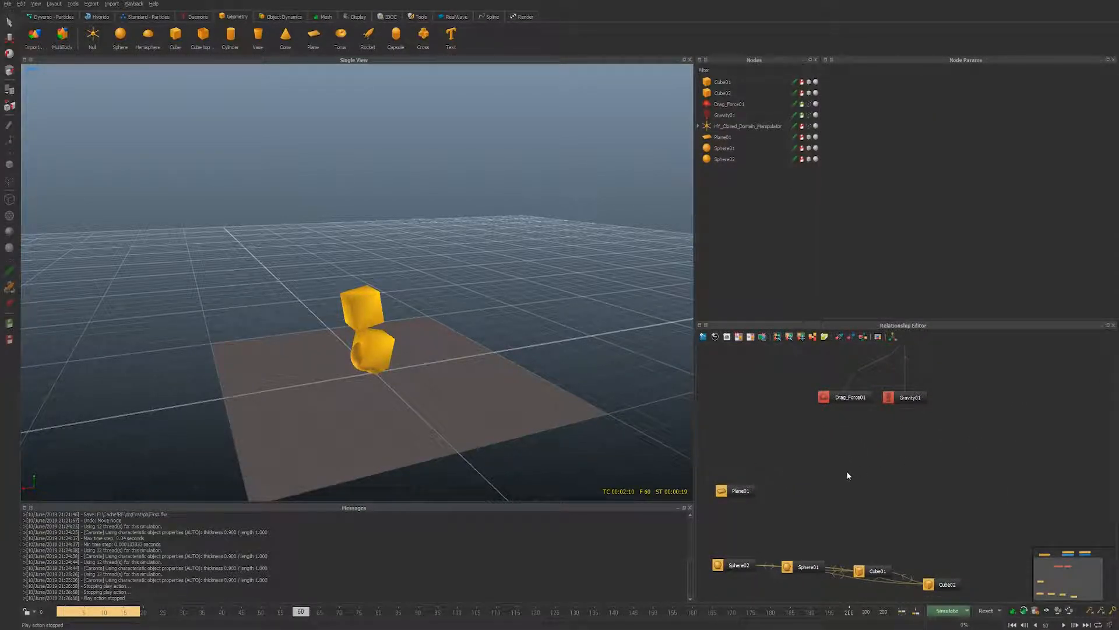
# - Add a new hub in the middle of the relationship editor and link Plane01 to it
pyautogui.rightClick(846, 470)
pyautogui.write('hub')
pyautogui.press('BackSpace')
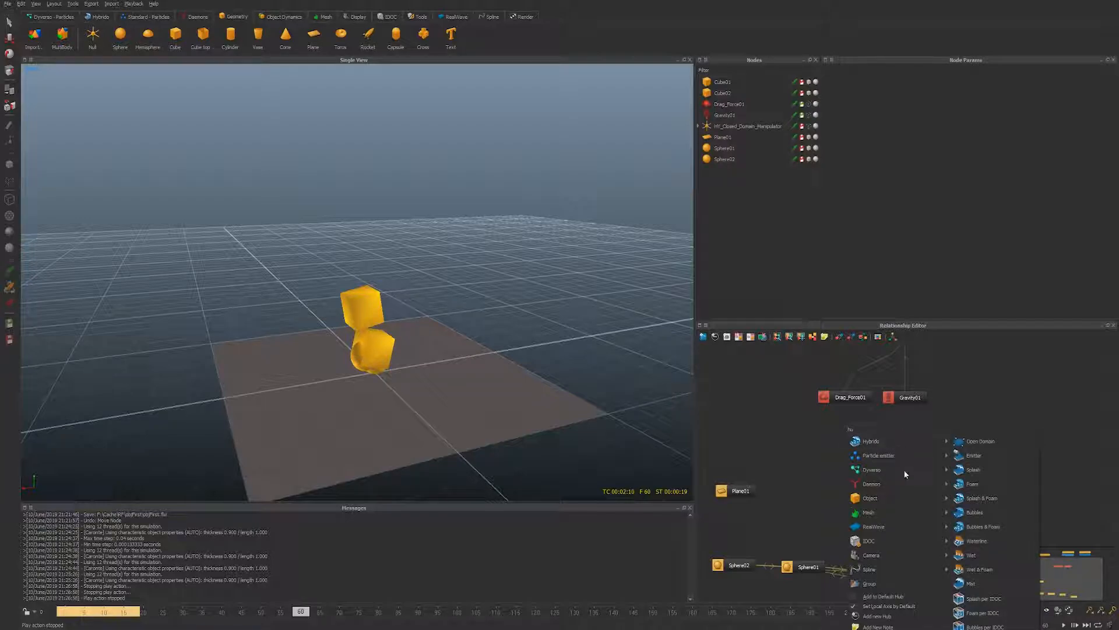
pyautogui.click(885, 615)
pyautogui.moveTo(867, 490)
pyautogui.mouseDown()
pyautogui.moveTo(883, 476)
pyautogui.moveTo(860, 488)
pyautogui.mouseUp()
pyautogui.rightClick(877, 521)
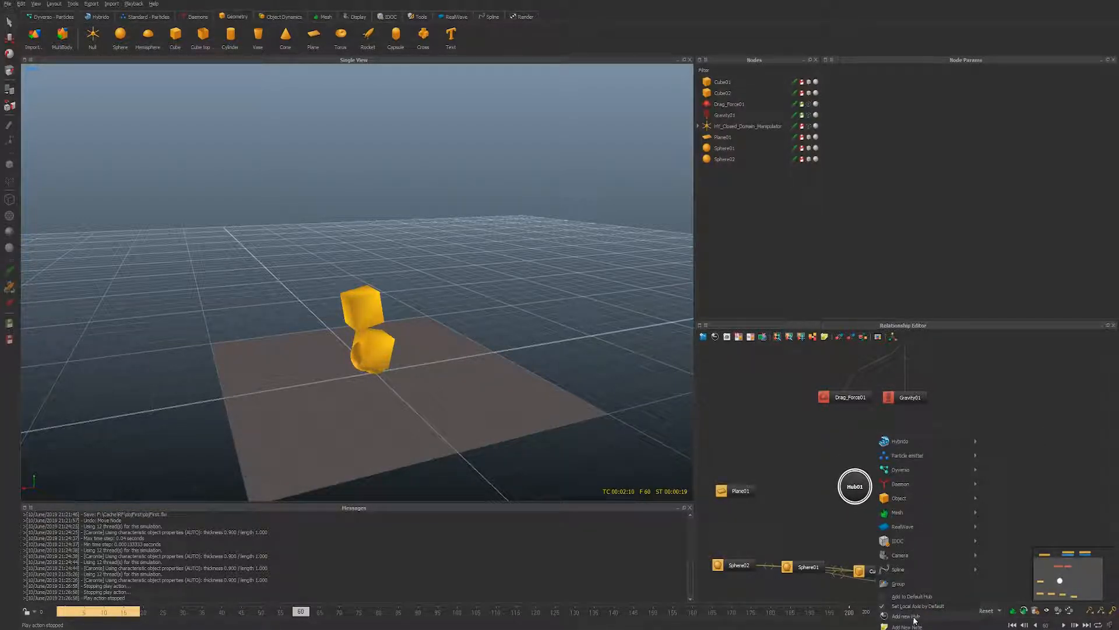
pyautogui.click(821, 468)
pyautogui.moveTo(747, 490); pyautogui.dragTo(852, 500)
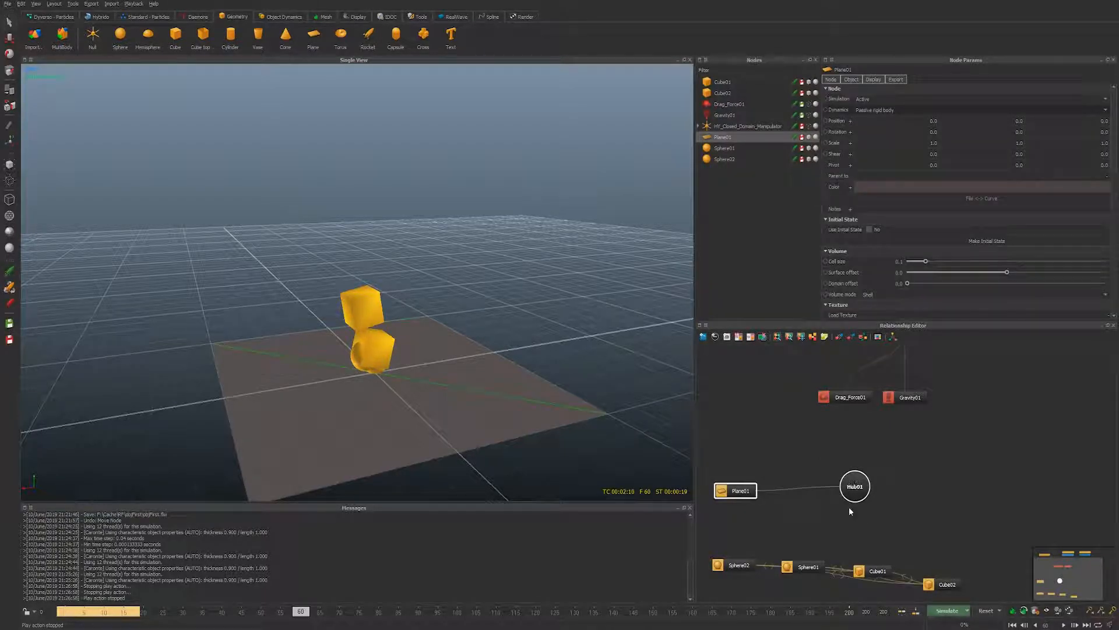
# - Delete the direct links between the spheres and cubes and move the Cube02 node slightly up
pyautogui.click(768, 563)
pyautogui.moveTo(836, 559); pyautogui.dragTo(848, 586)
pyautogui.moveTo(944, 584); pyautogui.dragTo(948, 557)
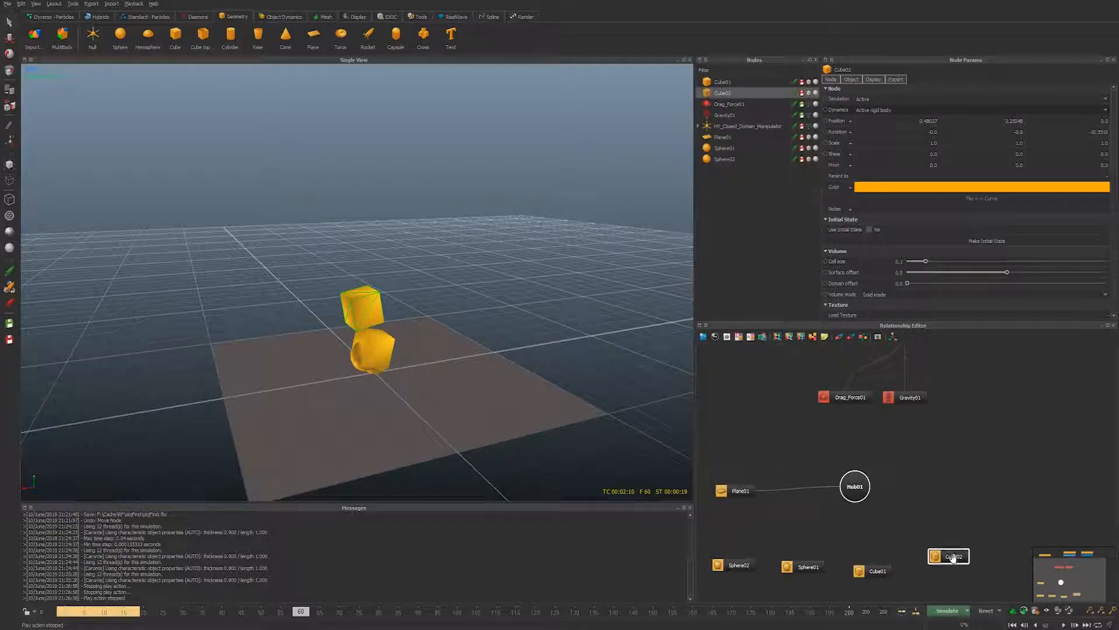
# - Link the spheres, cubes, Gravity01 and Drag_Force01 to Hub01
pyautogui.moveTo(875, 571); pyautogui.dragTo(852, 492)
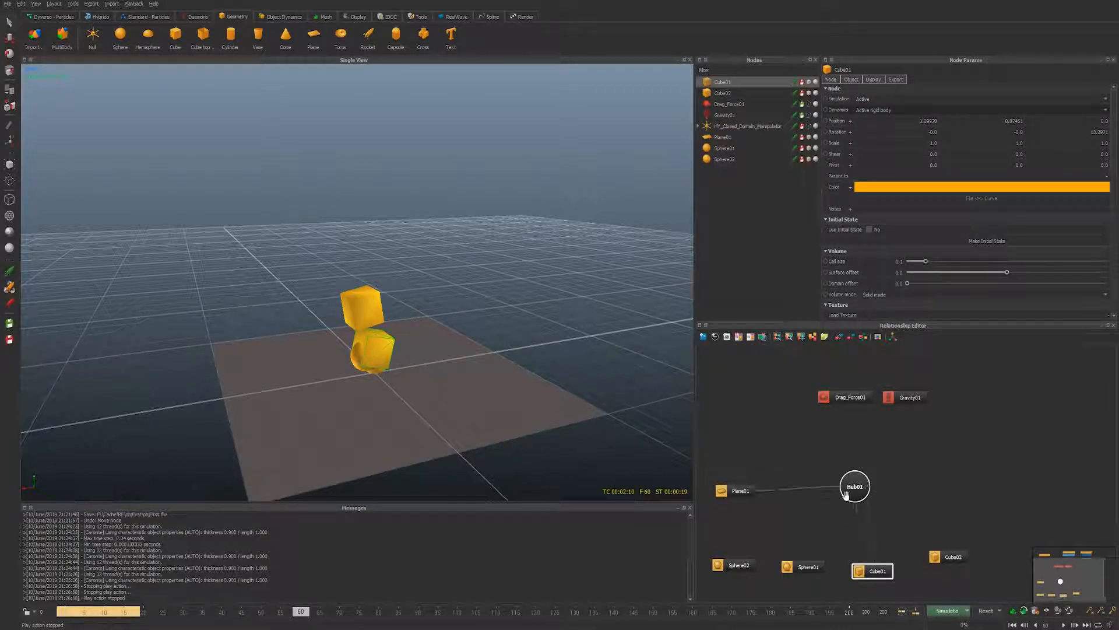
pyautogui.moveTo(802, 565); pyautogui.dragTo(853, 489)
pyautogui.moveTo(737, 561); pyautogui.dragTo(867, 497)
pyautogui.click(907, 401)
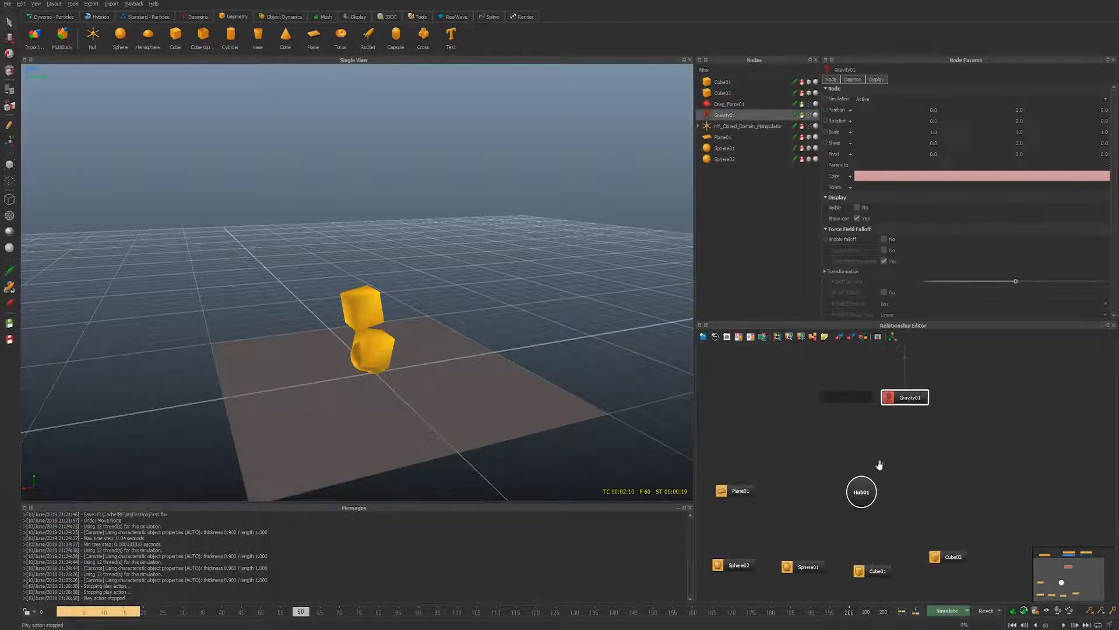
pyautogui.click(849, 401)
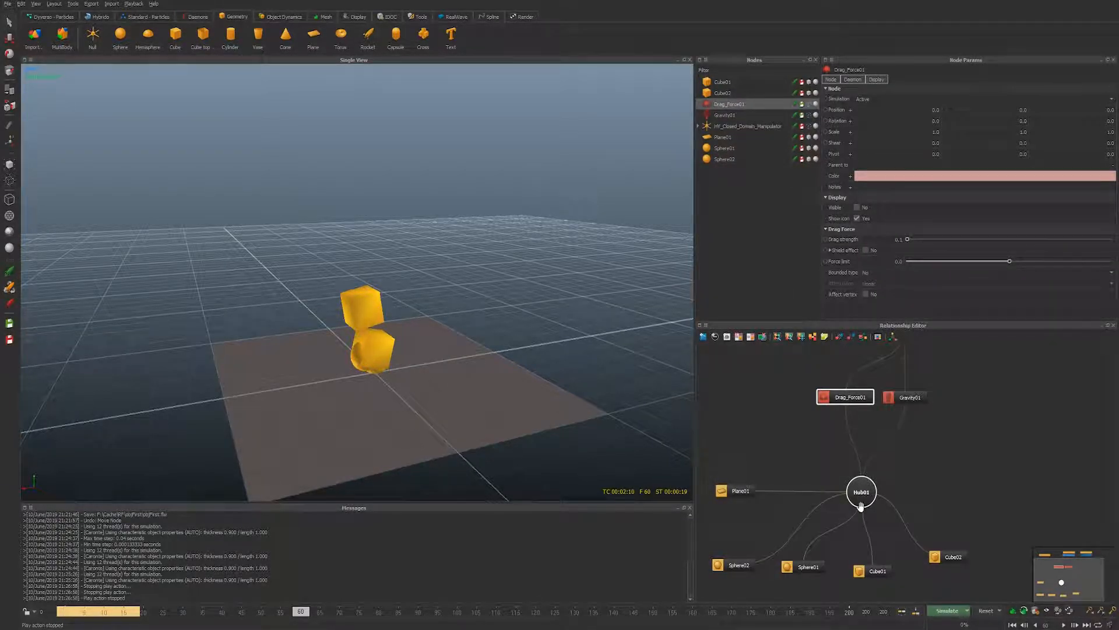
# - Simulate the hub-linked bodies for about four frames, stop, and reset the simulation to frame 0
pyautogui.hotkey('alt', 'a')
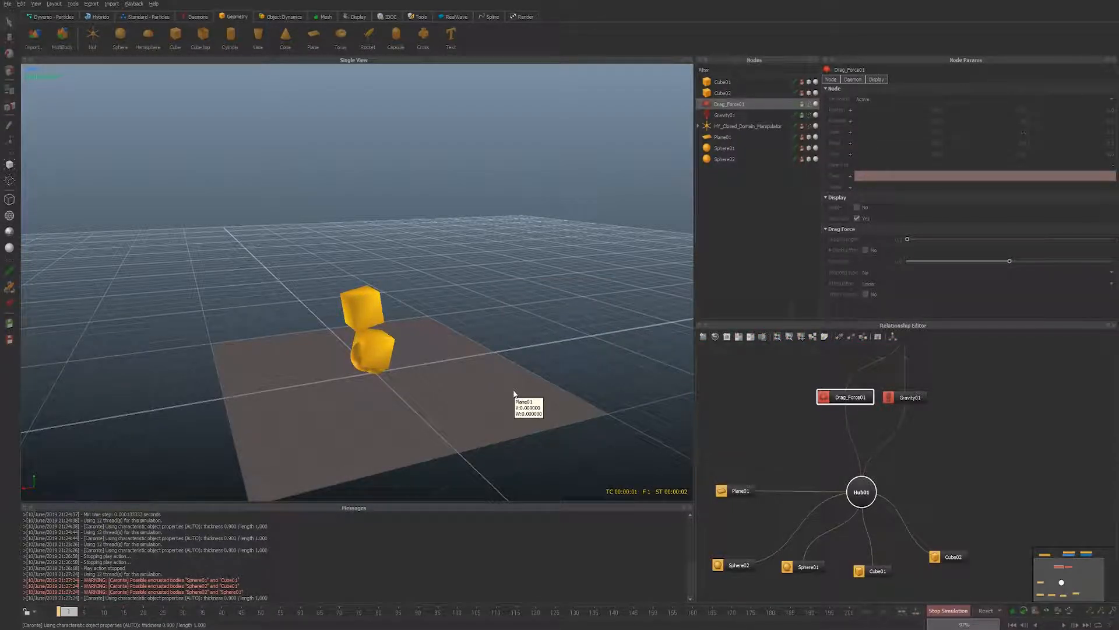
pyautogui.hotkey('alt', 'a')
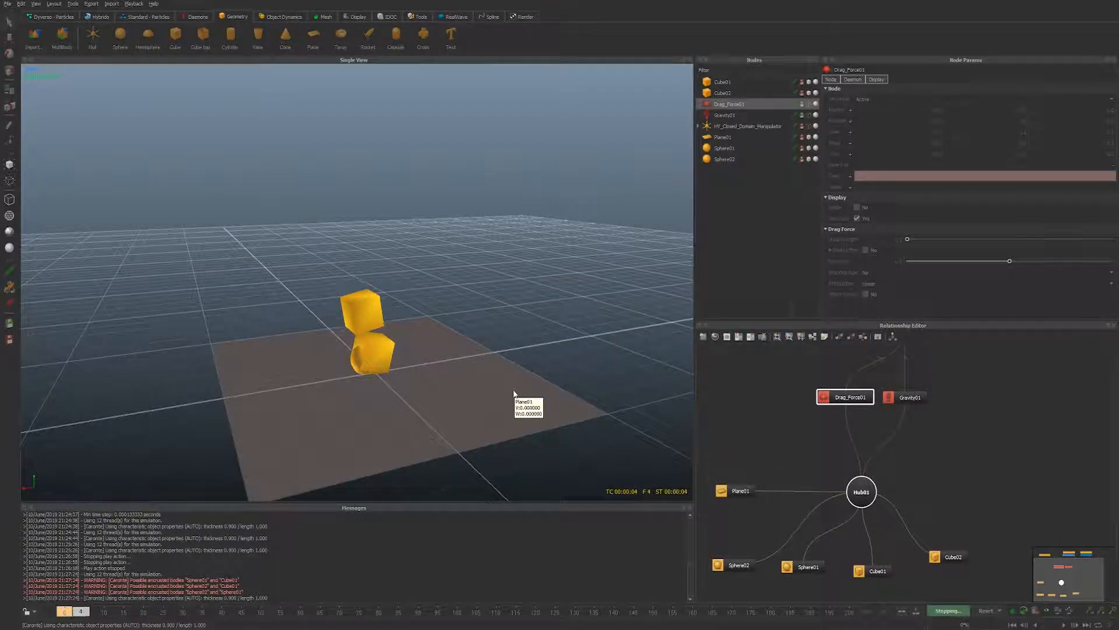
pyautogui.hotkey('alt', 'r')
pyautogui.press('Return')
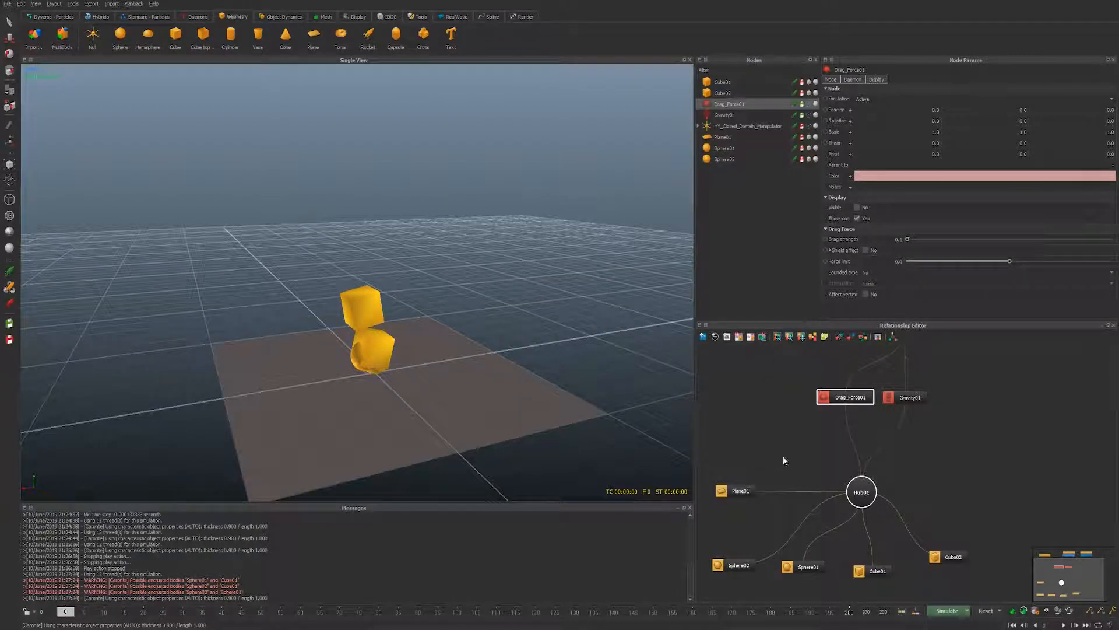
# - Raise Cube01 above Cube02 and Sphere01 above Cube01, forming a vertical stack of separated bodies over the plane
pyautogui.click(372, 343)
pyautogui.moveTo(367, 338); pyautogui.dragTo(362, 250)
pyautogui.keyDown('alt'); pyautogui.moveTo(507, 205); pyautogui.dragTo(260, 281); pyautogui.keyUp('alt')
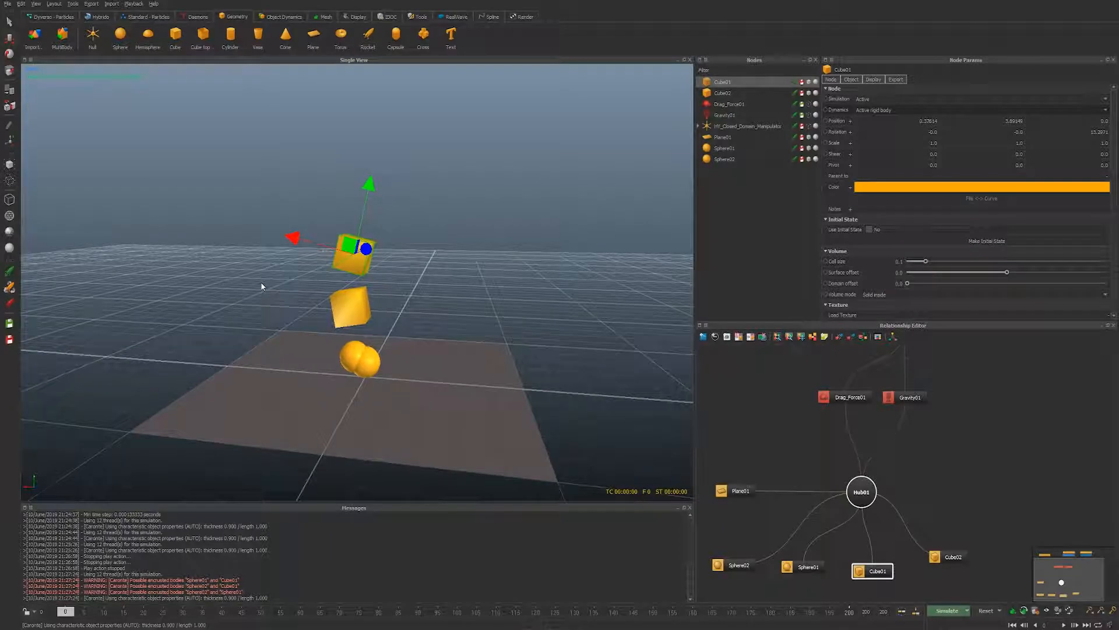
pyautogui.keyDown('alt'); pyautogui.moveTo(371, 335); pyautogui.dragTo(357, 197); pyautogui.keyUp('alt')
pyautogui.click(379, 356)
pyautogui.moveTo(377, 323)
pyautogui.keyDown('alt'); pyautogui.mouseDown()
pyautogui.moveTo(339, 359)
pyautogui.moveTo(366, 341)
pyautogui.mouseUp(); pyautogui.keyUp('alt')
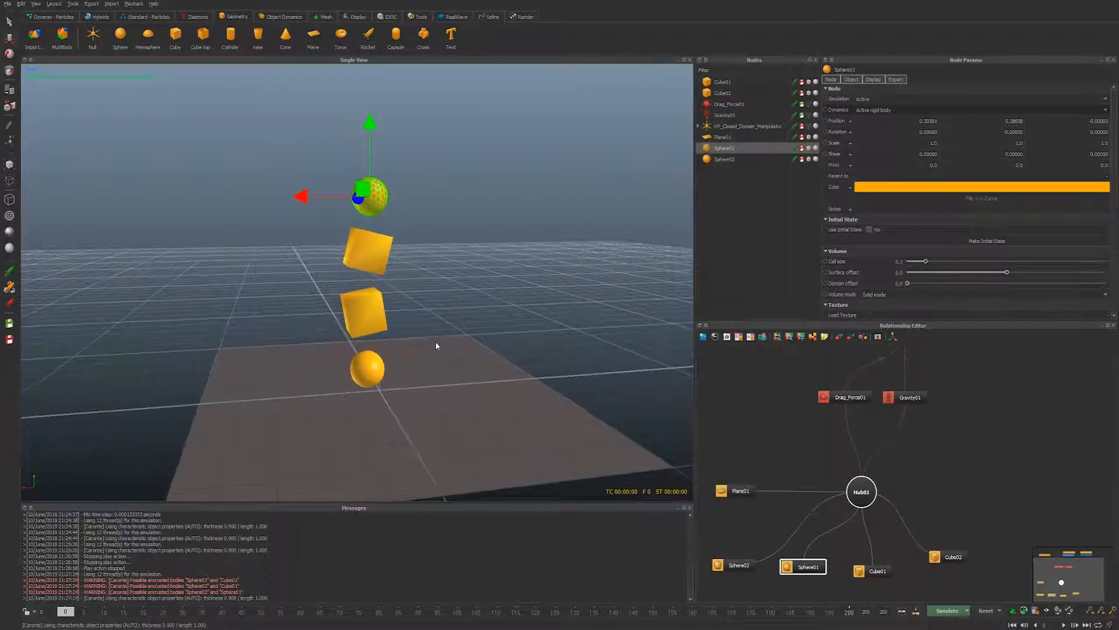
# - Simulate the stack to about frame 13, stop, and color Sphere01 and Cube02 white
pyautogui.hotkey('ctrl', 'a')
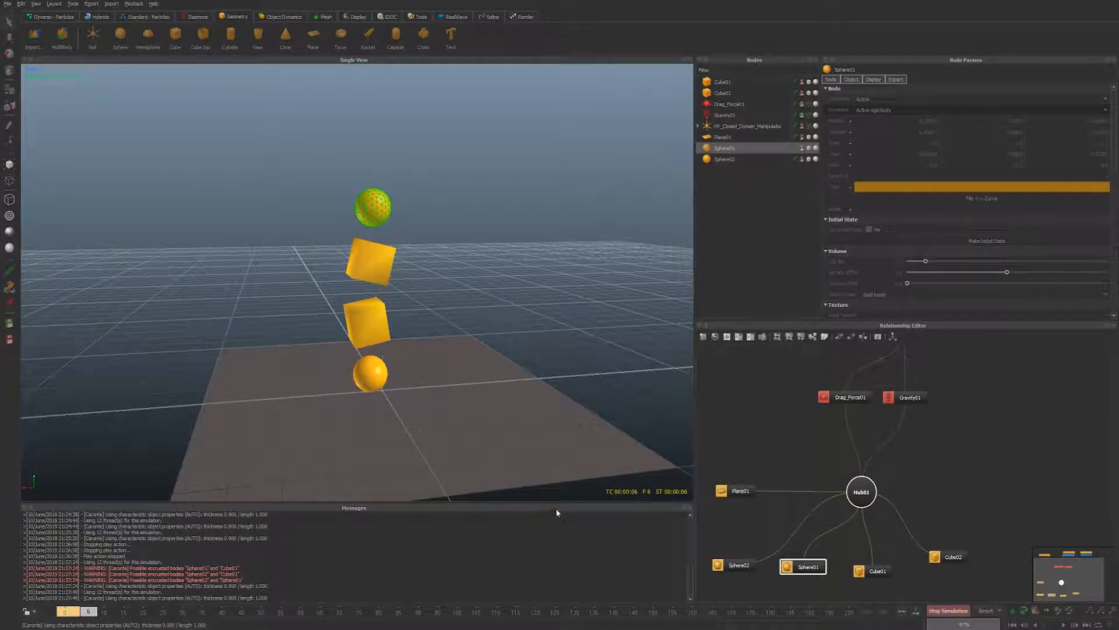
pyautogui.click(381, 354)
pyautogui.keyDown('ctrl'); pyautogui.click(373, 224); pyautogui.keyUp('ctrl')
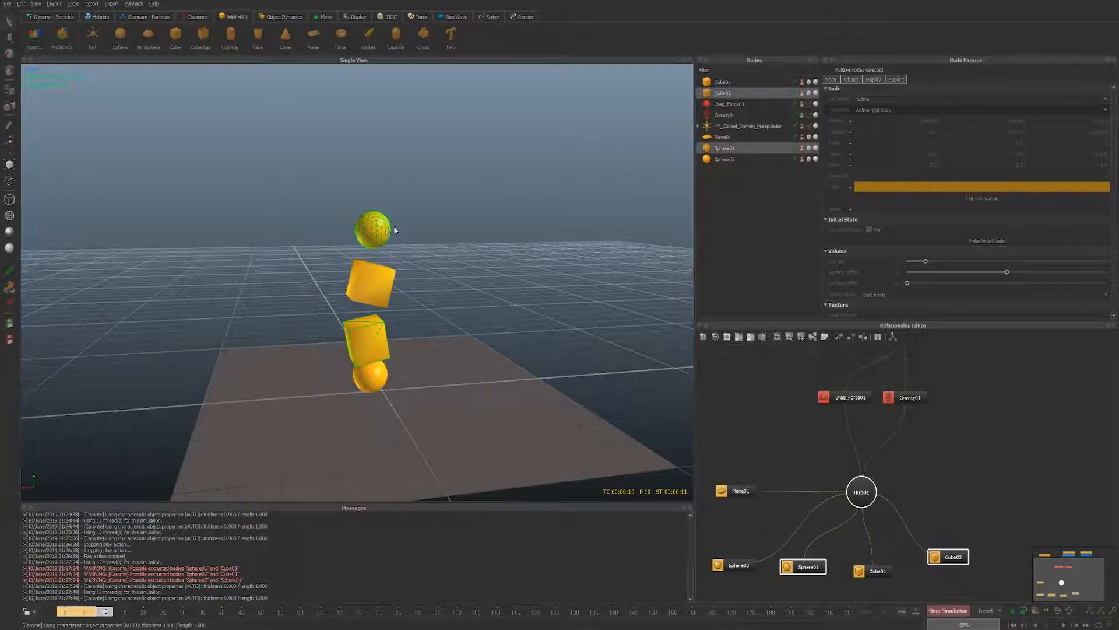
pyautogui.press('Escape')
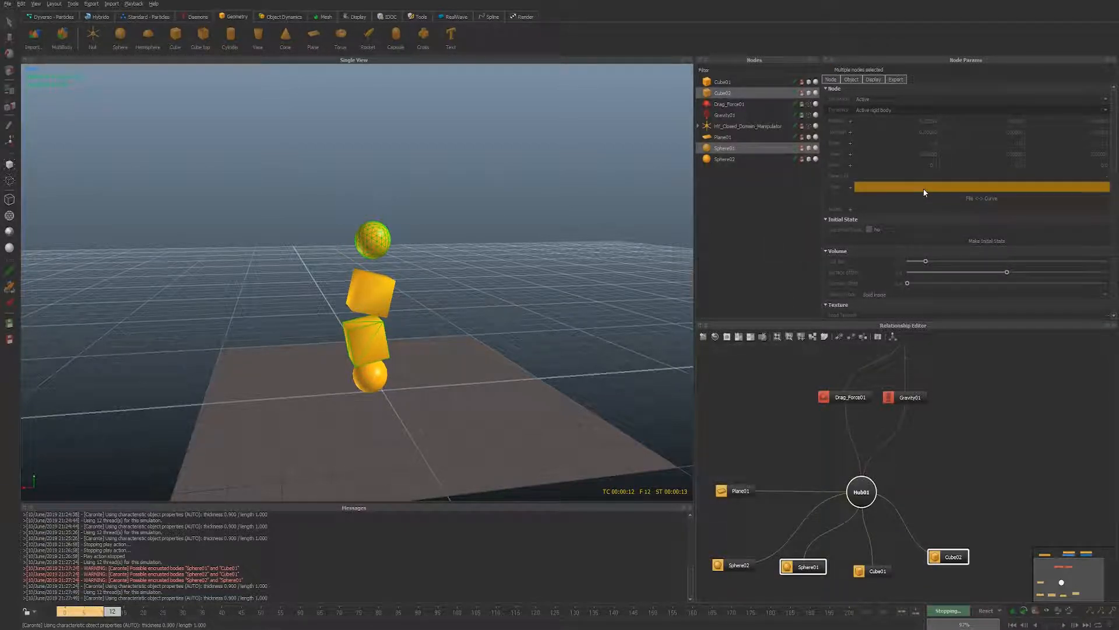
pyautogui.click(924, 190)
pyautogui.moveTo(632, 244); pyautogui.dragTo(649, 321)
pyautogui.click(613, 392)
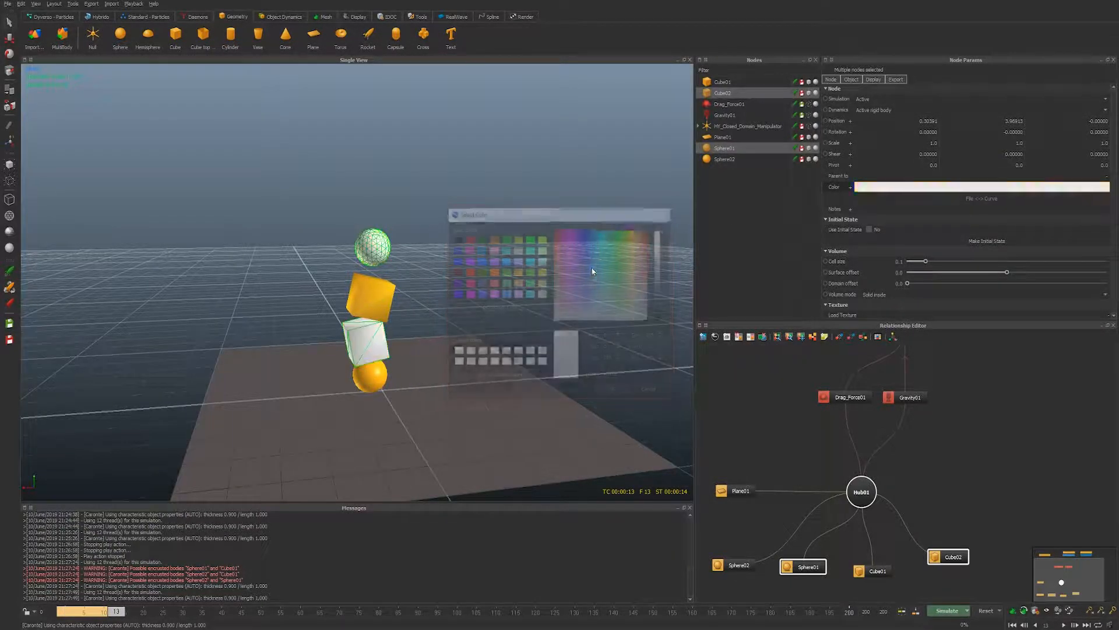
# - Continue simulating the falling stack to about frame 28 and scrub the timeline from frame 13 to 27
pyautogui.hotkey('ctrl', 'a')
pyautogui.press('Escape')
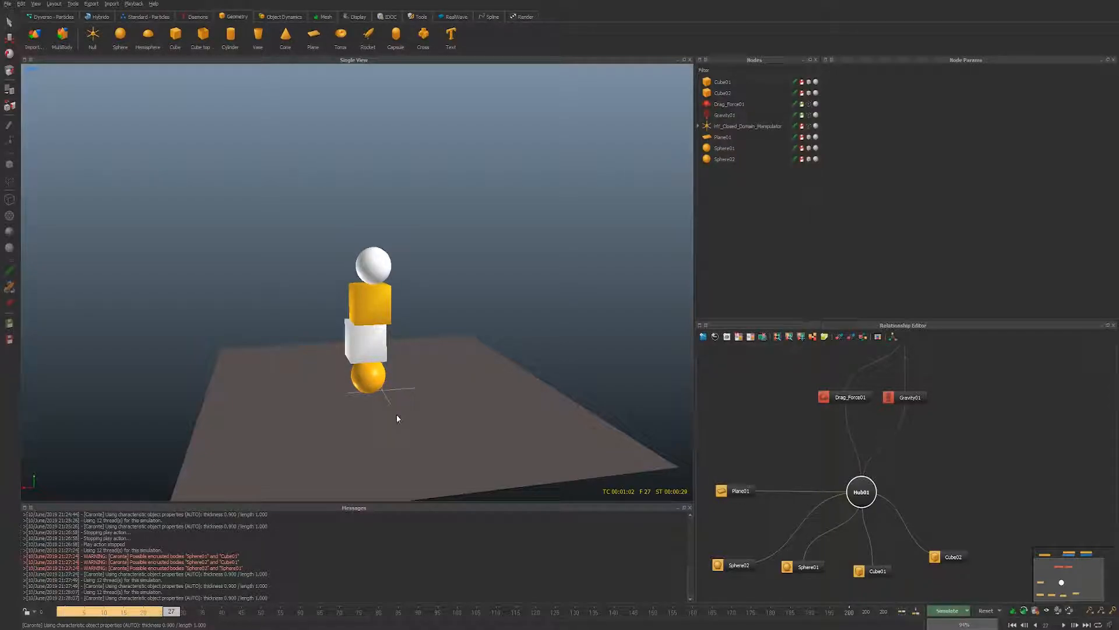
pyautogui.moveTo(117, 610); pyautogui.dragTo(169, 610)
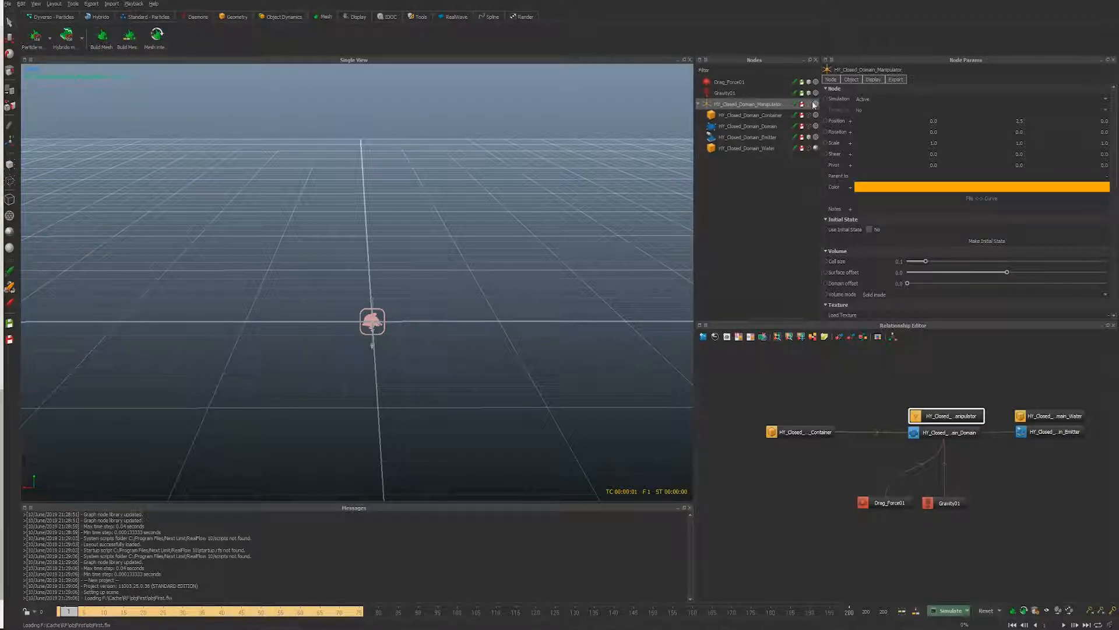
# - Add a plane to the closed-domain fluid scene and make it a Passive rigid body
pyautogui.click(699, 105)
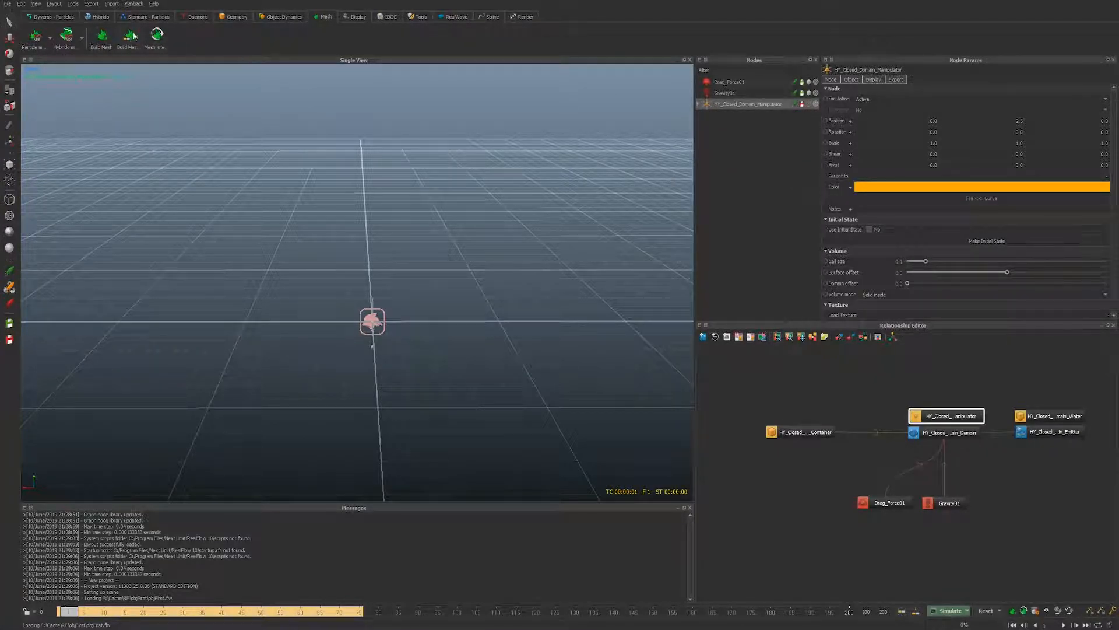
pyautogui.click(292, 17)
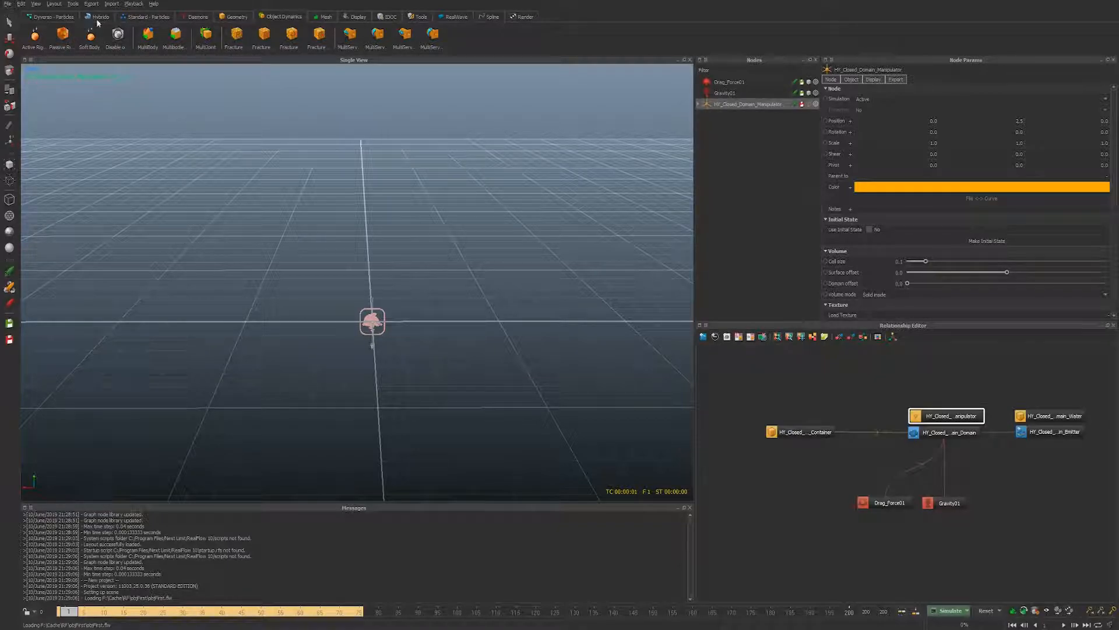
pyautogui.click(232, 17)
pyautogui.click(313, 35)
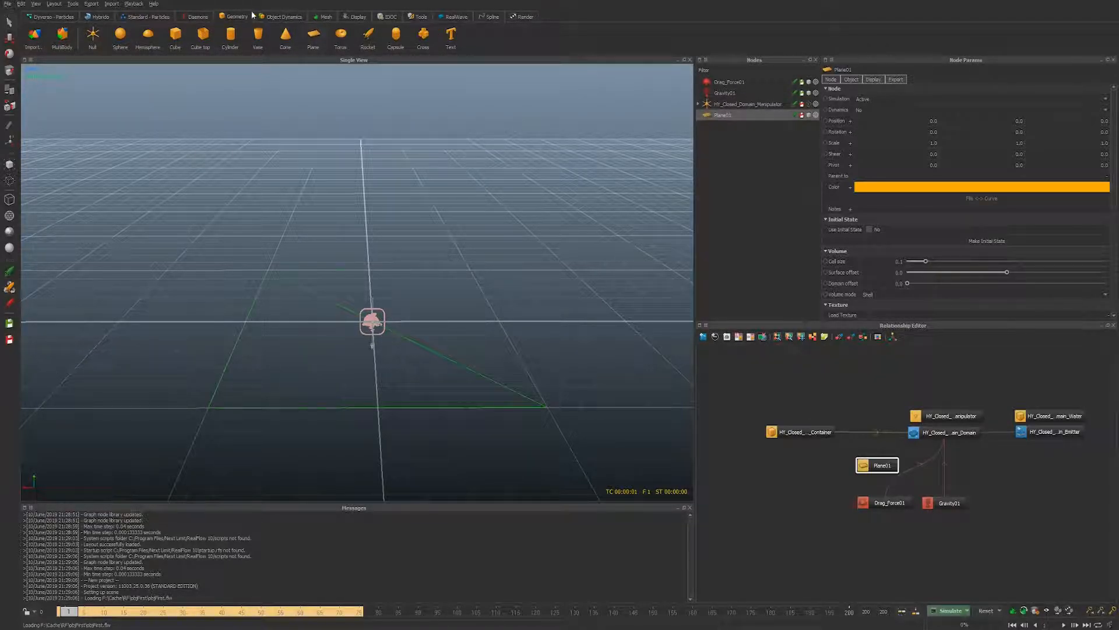
pyautogui.click(285, 17)
pyautogui.click(65, 39)
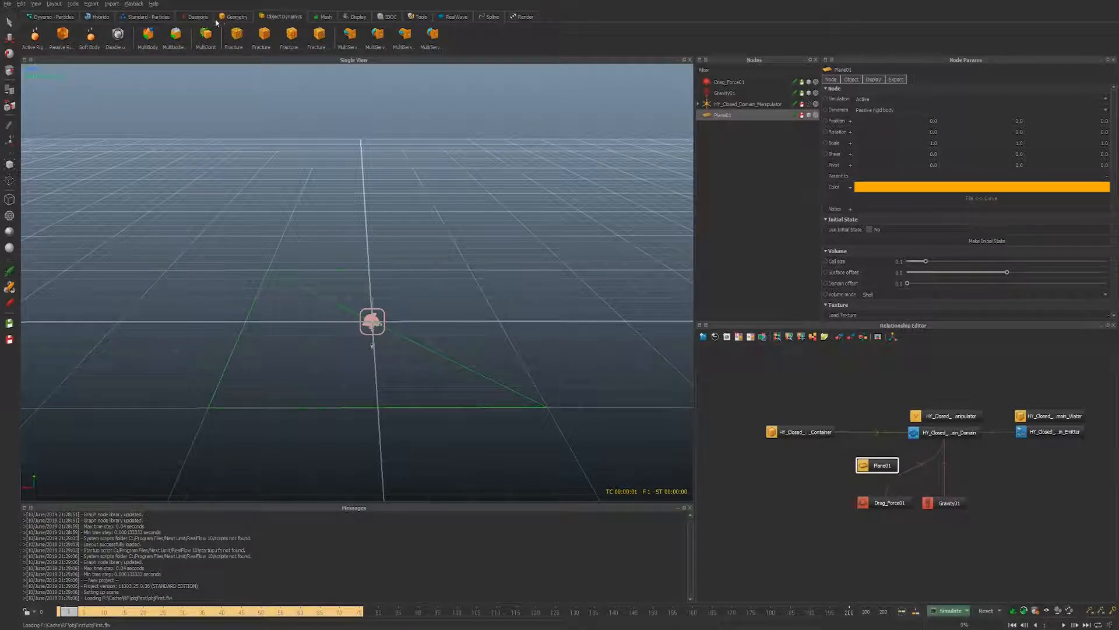
# - Add a sphere above the plane and duplicate it twice into a vertical stack, with the highest at about Y 4.9
pyautogui.click(233, 16)
pyautogui.click(121, 36)
pyautogui.press('w')
pyautogui.moveTo(376, 257); pyautogui.dragTo(375, 121)
pyautogui.hotkey('ctrl', 'd')
pyautogui.hotkey('ctrl', 'd')
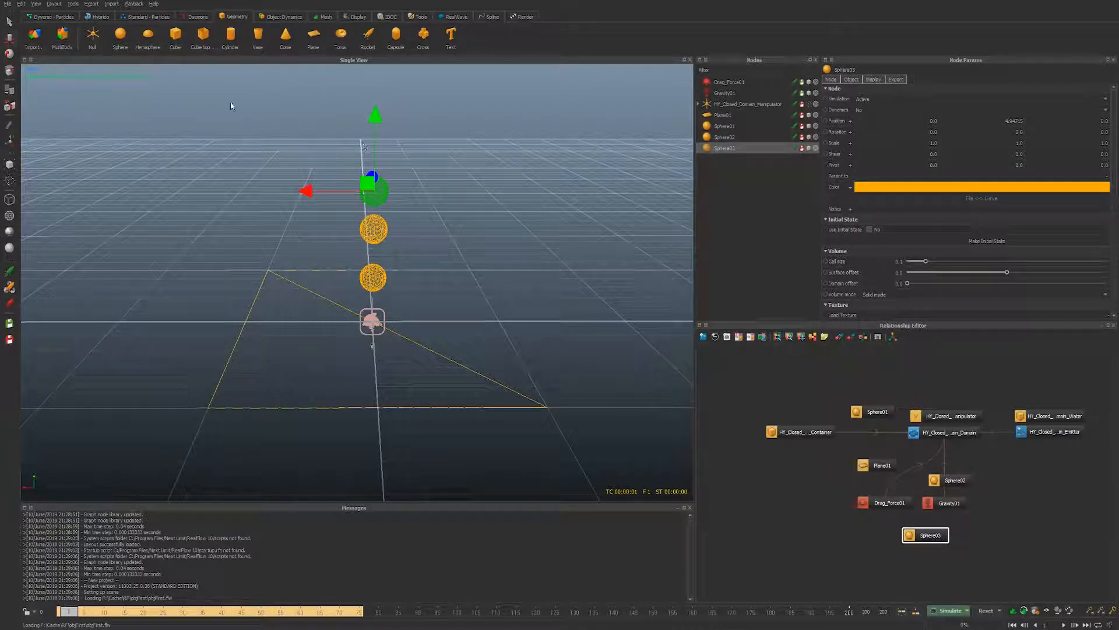
# - Select all three stacked spheres together and make them Active rigid bodies
pyautogui.keyDown('ctrl'); pyautogui.click(733, 127); pyautogui.keyUp('ctrl')
pyautogui.keyDown('ctrl'); pyautogui.click(736, 138); pyautogui.keyUp('ctrl')
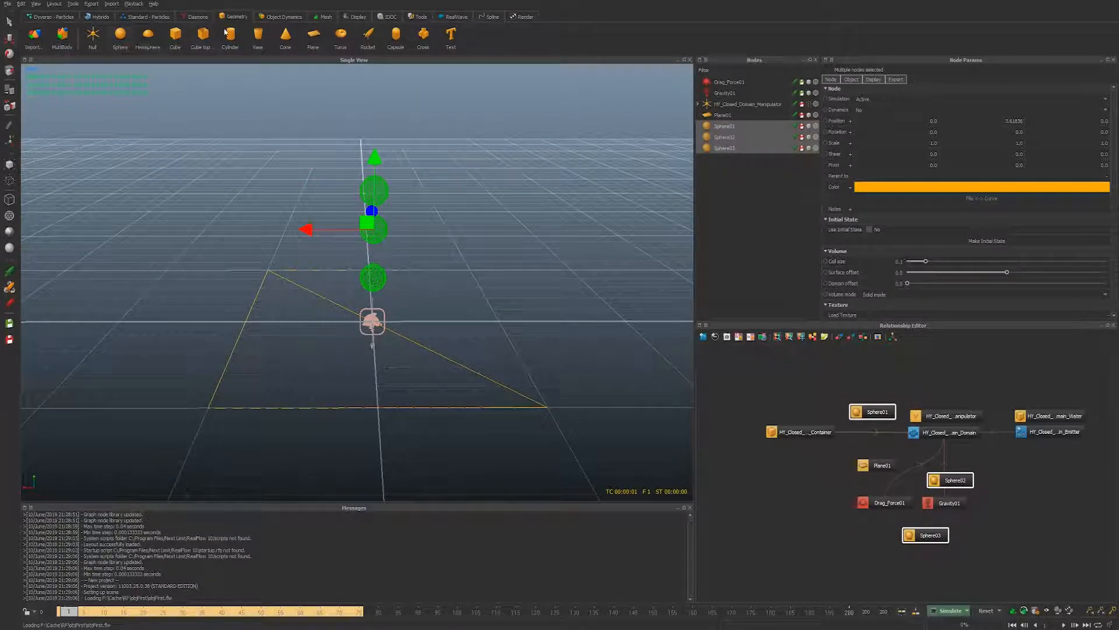
pyautogui.click(277, 17)
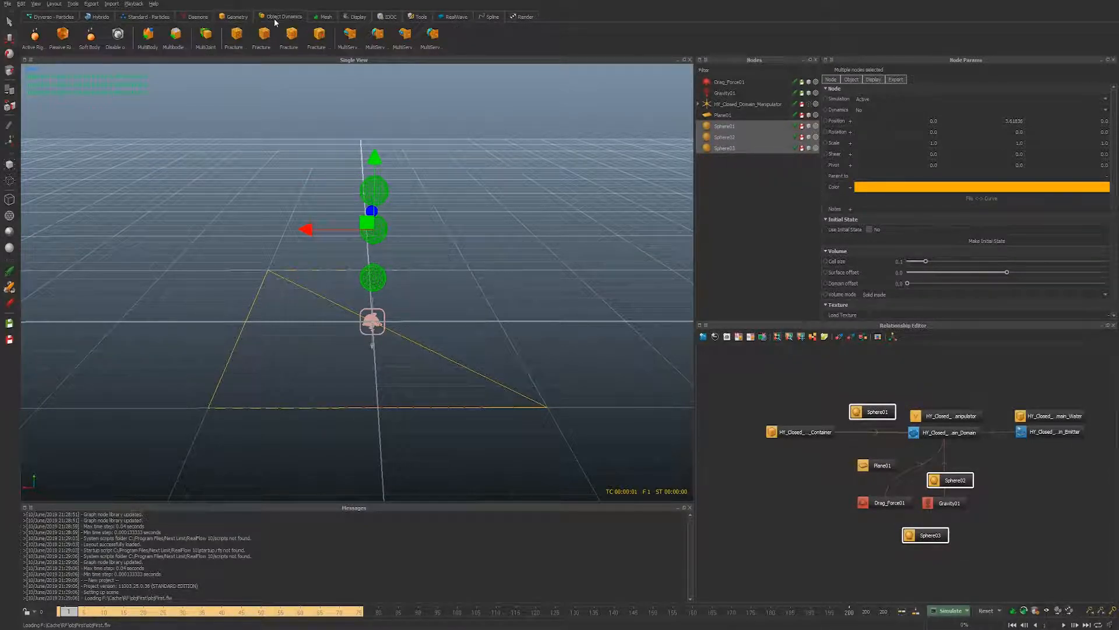
pyautogui.click(33, 39)
pyautogui.keyDown('alt'); pyautogui.moveTo(271, 297); pyautogui.dragTo(324, 305); pyautogui.keyUp('alt')
pyautogui.scroll(5, 324, 308)
pyautogui.keyDown('alt'); pyautogui.moveTo(325, 308); pyautogui.dragTo(390, 304, button='middle'); pyautogui.keyUp('alt')
pyautogui.scroll(-5, 391, 305)
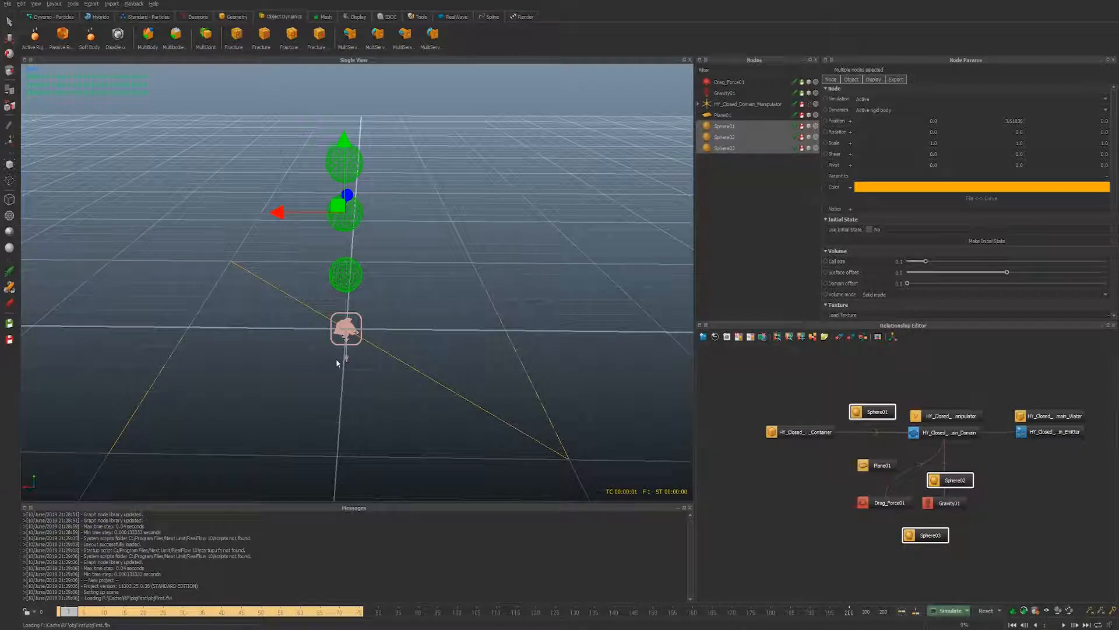
pyautogui.click(155, 40)
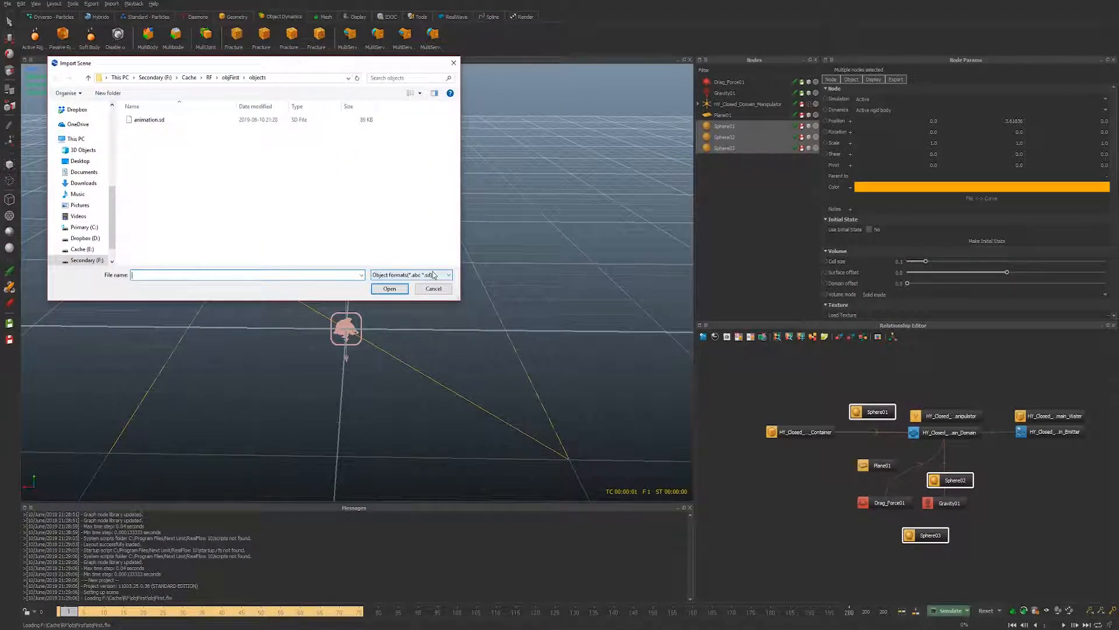
pyautogui.click(434, 275)
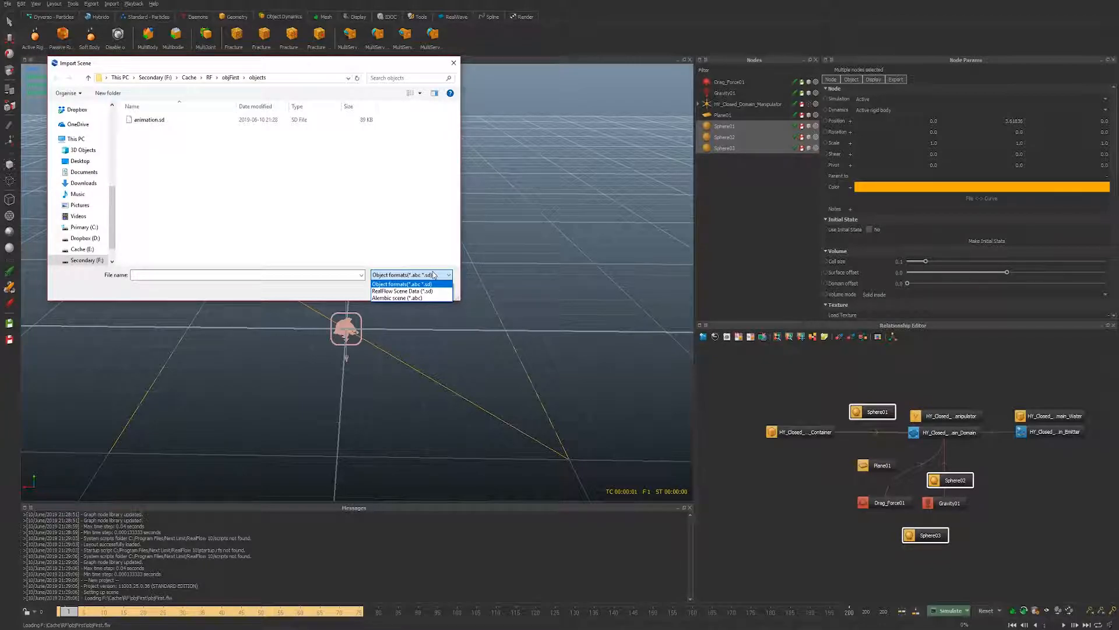
pyautogui.click(398, 212)
pyautogui.click(454, 63)
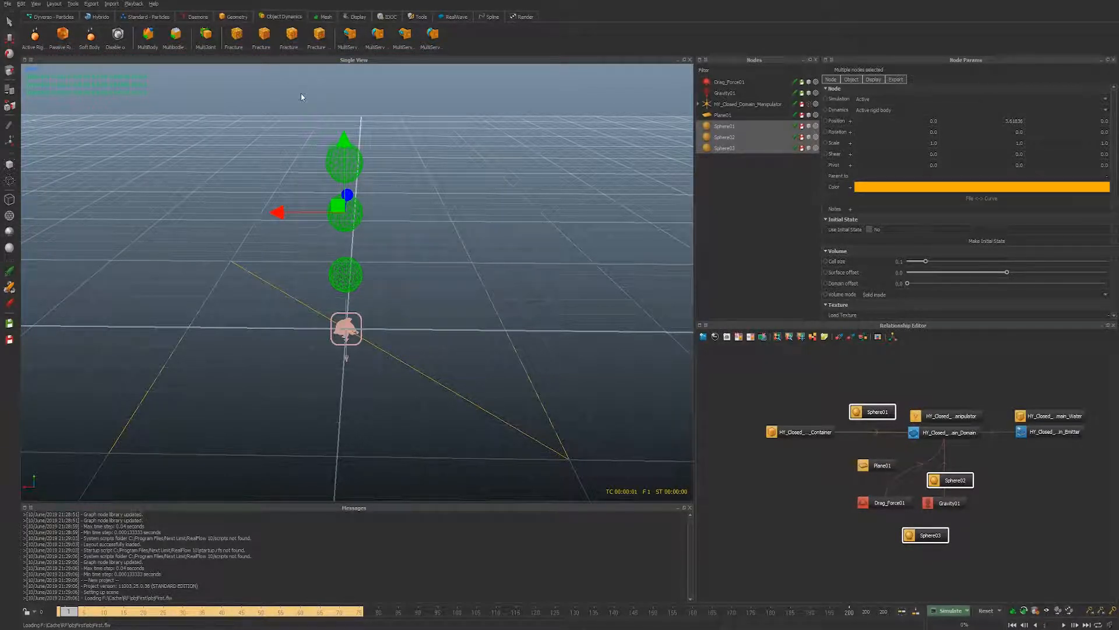
# - Delete the three spheres and create extruded MultiBody text geometry reading BARBEQUE
pyautogui.moveTo(761, 158); pyautogui.dragTo(746, 130)
pyautogui.press('Delete')
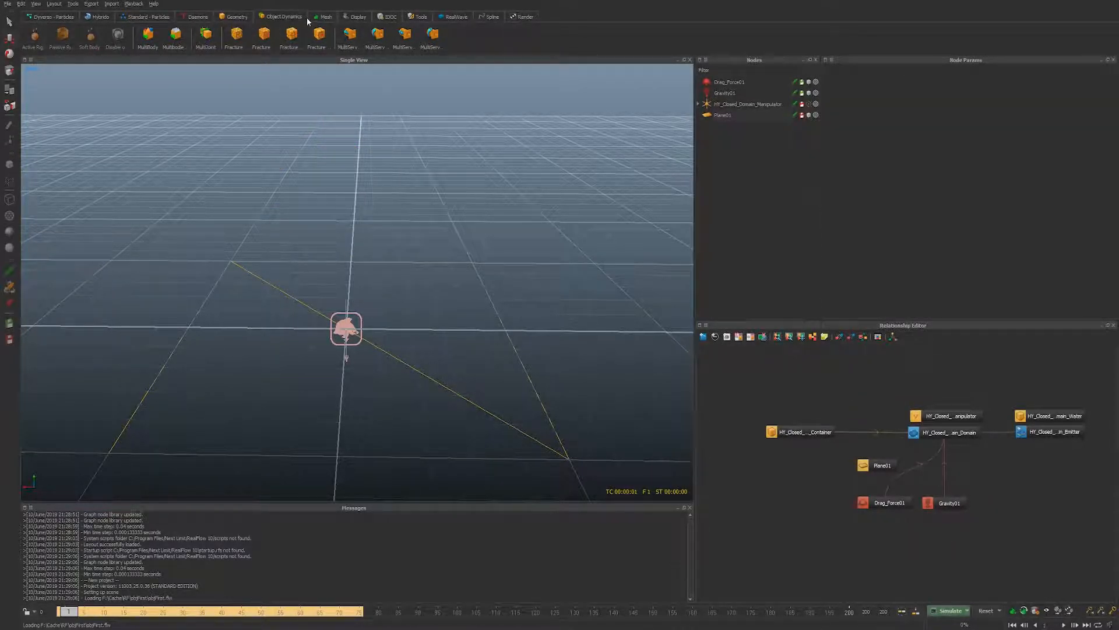
pyautogui.click(236, 16)
pyautogui.click(452, 36)
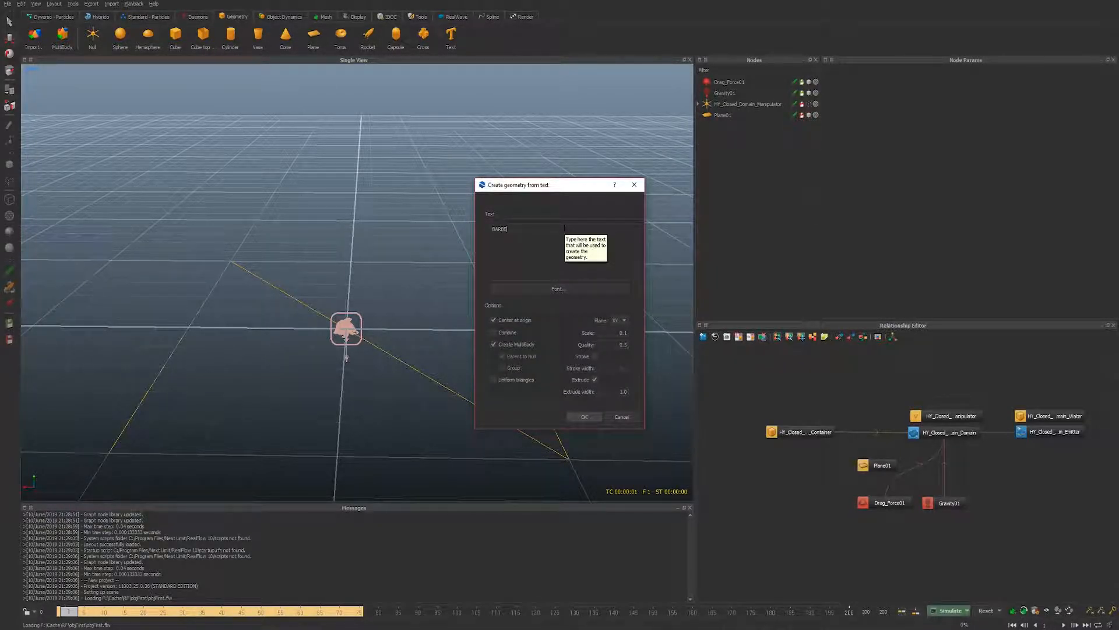
pyautogui.click(584, 416)
pyautogui.keyDown('alt'); pyautogui.moveTo(469, 307); pyautogui.dragTo(527, 280); pyautogui.keyUp('alt')
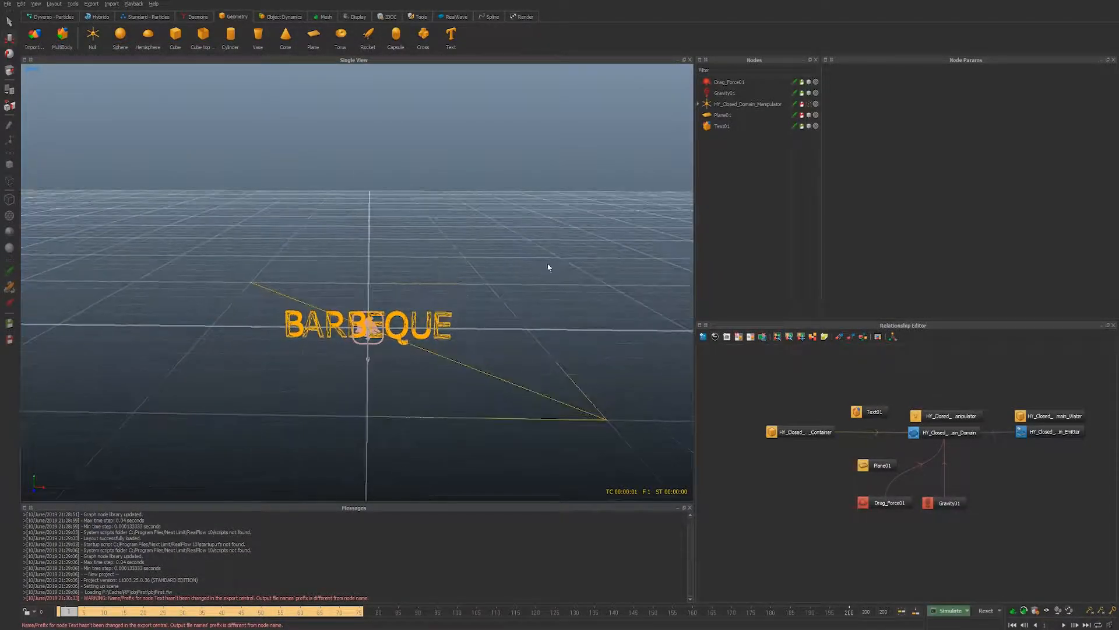
# - Rotate the text about 88 degrees around Z so it stands vertically and raise it to about Y 3.45
pyautogui.click(728, 126)
pyautogui.moveTo(368, 259); pyautogui.dragTo(369, 190)
pyautogui.press('e')
pyautogui.moveTo(401, 200); pyautogui.dragTo(294, 213)
pyautogui.press('w')
pyautogui.moveTo(370, 196); pyautogui.dragTo(371, 148)
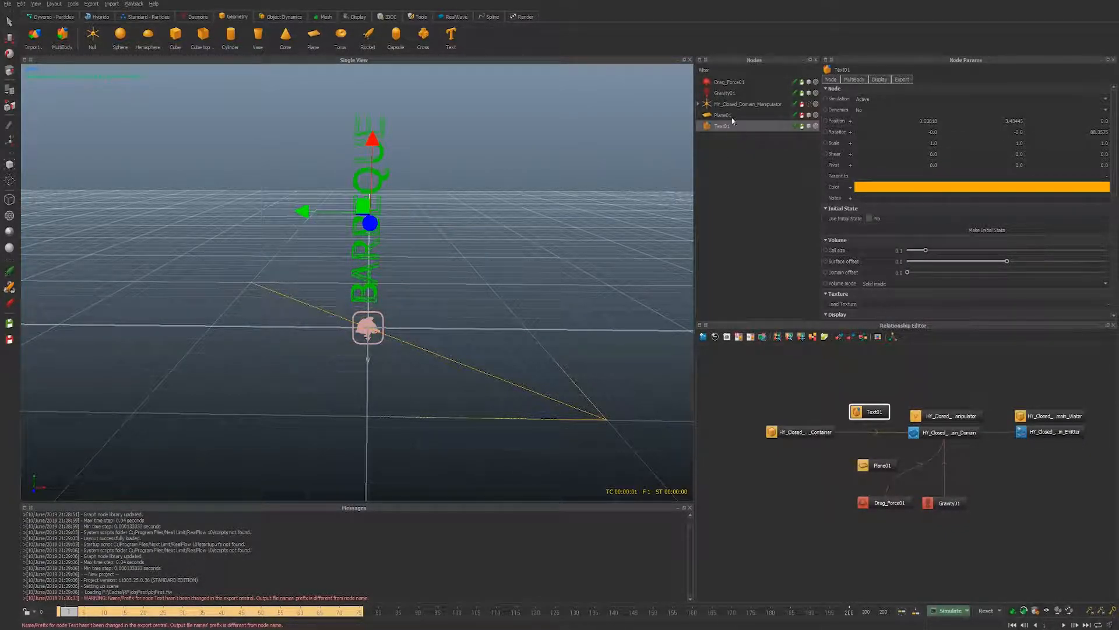
# - Show the text with shaded display and make it an Active rigid body
pyautogui.click(816, 126)
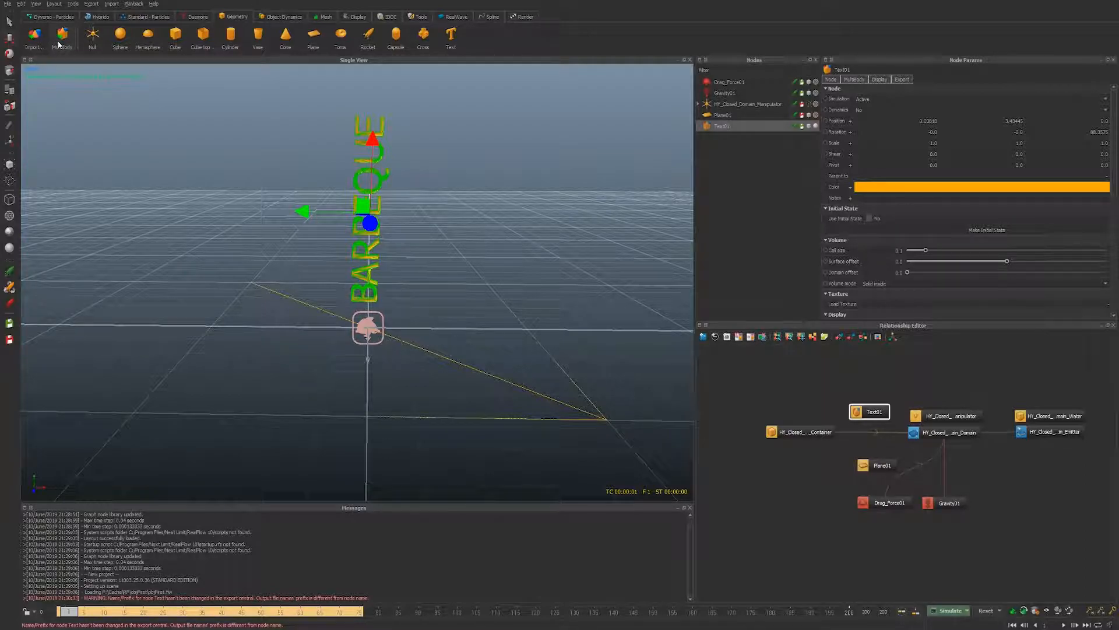
pyautogui.click(260, 17)
pyautogui.click(39, 44)
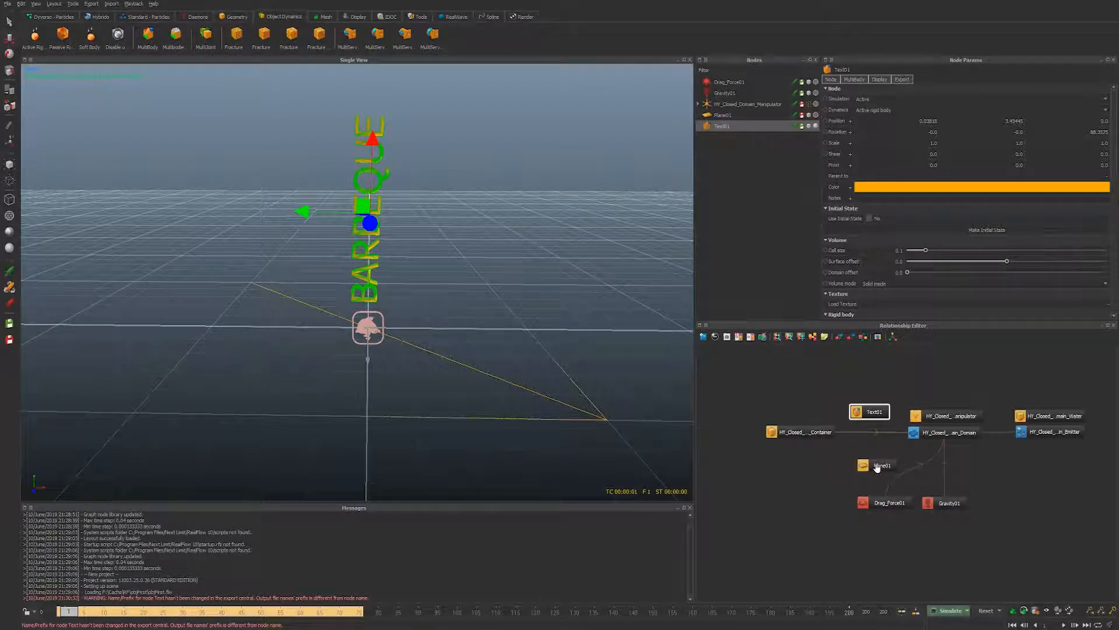
# - Link the text to the plane, gravity and drag force, then simulate the collapse to about frame 30 and stop
pyautogui.moveTo(868, 414); pyautogui.dragTo(835, 488)
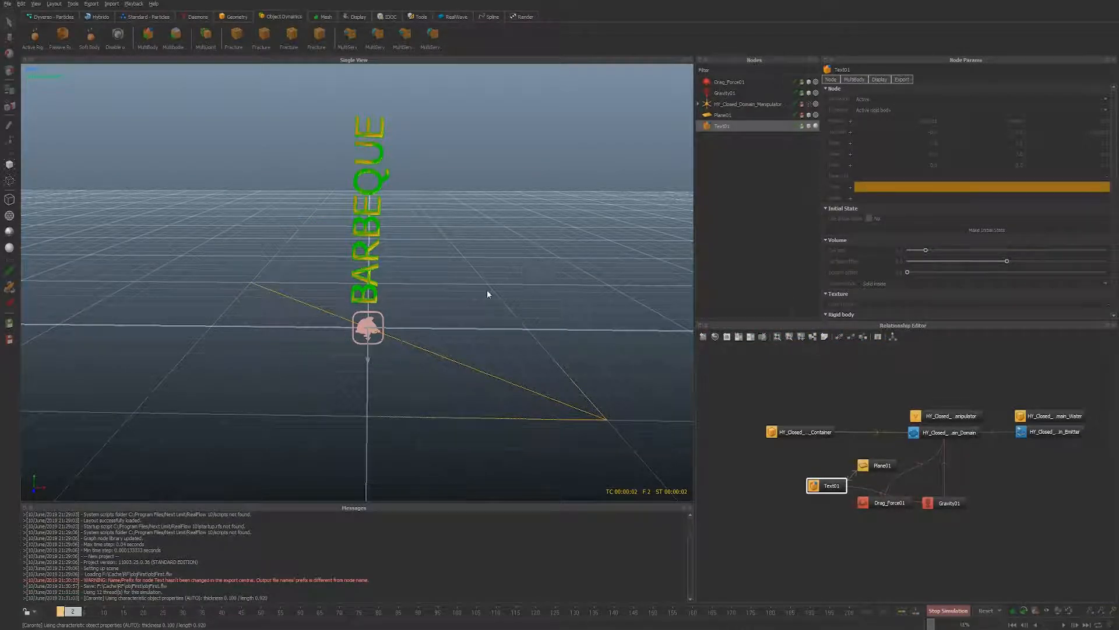
pyautogui.scroll(4, 383, 275)
pyautogui.keyDown('alt'); pyautogui.moveTo(516, 230); pyautogui.dragTo(487, 285, button='middle'); pyautogui.keyUp('alt')
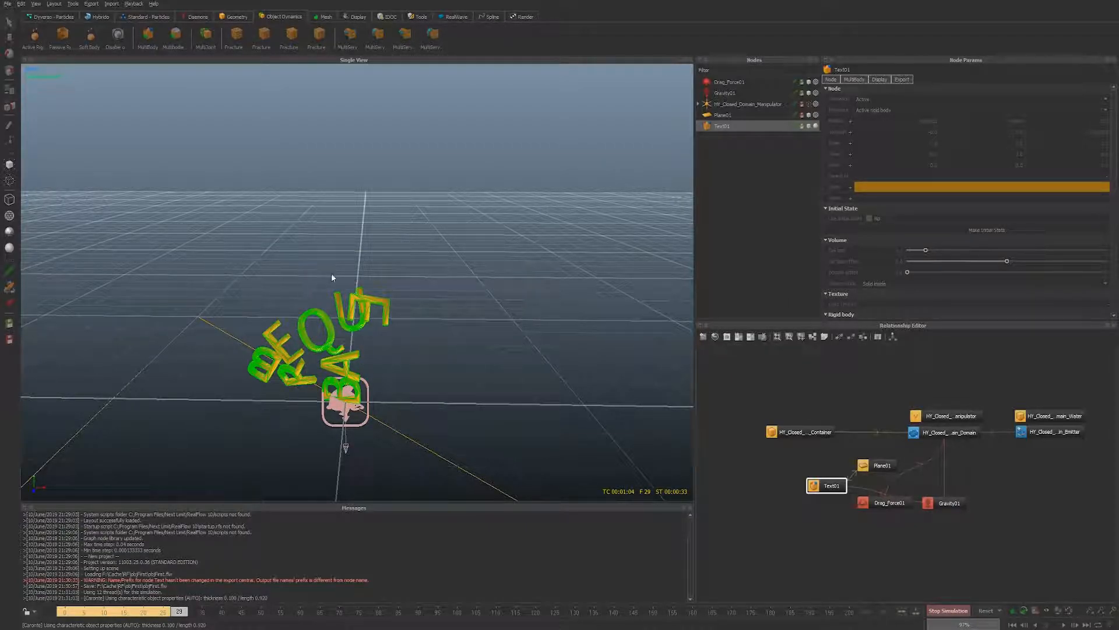
pyautogui.press('Escape')
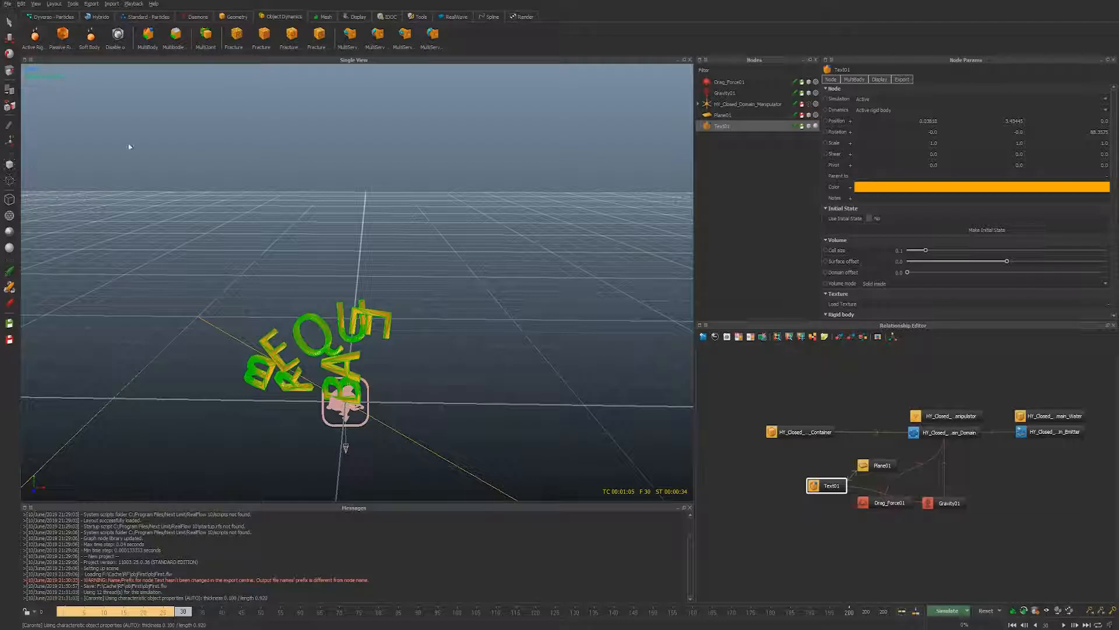
# - Reset the simulation data and return the text to its starting state
pyautogui.keyDown('alt'); pyautogui.moveTo(331, 287); pyautogui.dragTo(502, 378); pyautogui.keyUp('alt')
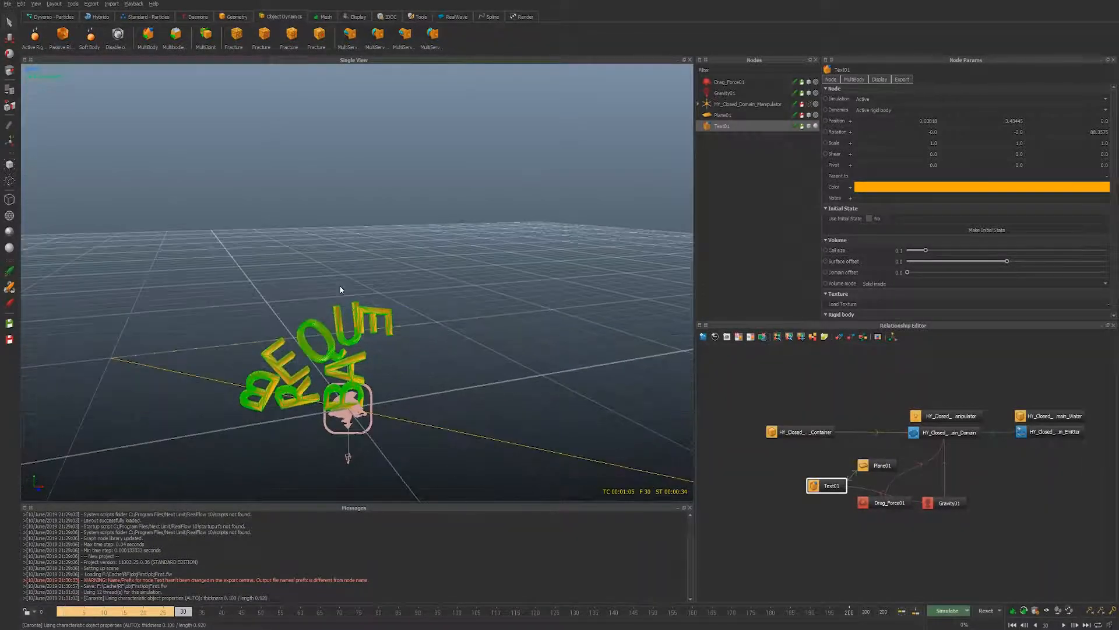
pyautogui.hotkey('alt', 'r')
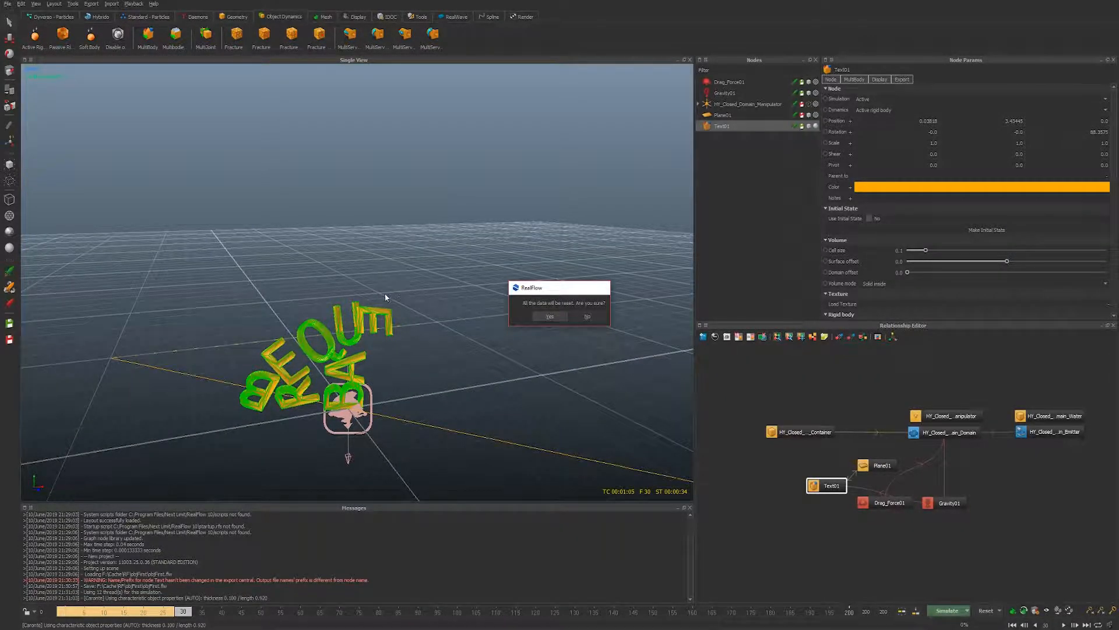
pyautogui.press('Return')
pyautogui.keyDown('alt'); pyautogui.moveTo(508, 338); pyautogui.dragTo(416, 334); pyautogui.keyUp('alt')
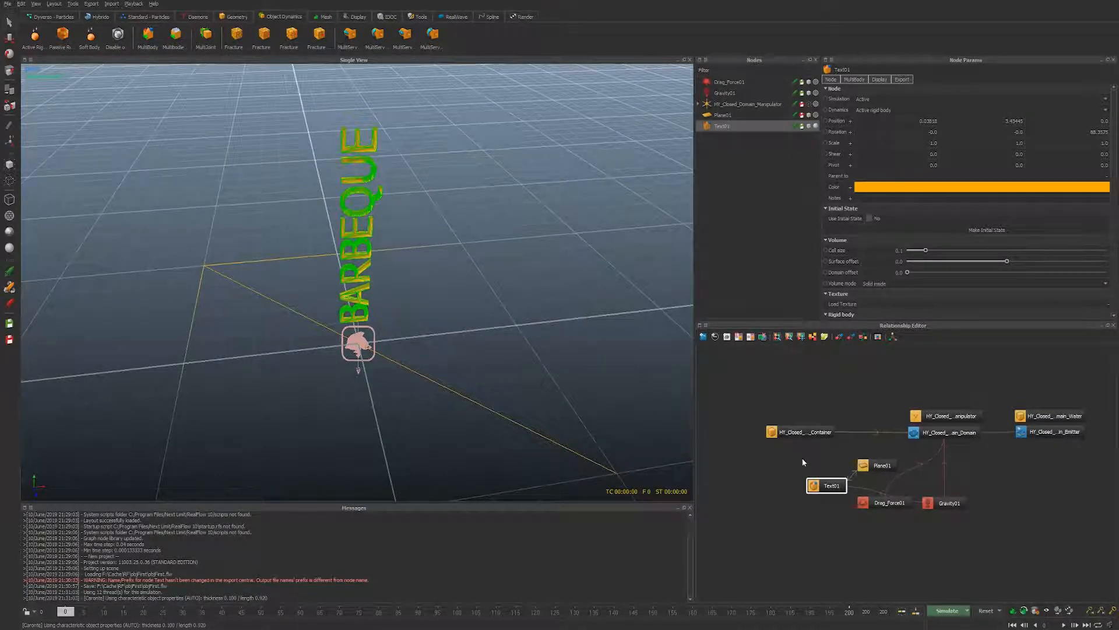
# - Spread out the text, plane and force nodes in the relationship graph and link the text to the closed fluid domain
pyautogui.moveTo(828, 480); pyautogui.dragTo(1002, 467)
pyautogui.moveTo(886, 465); pyautogui.dragTo(1081, 510)
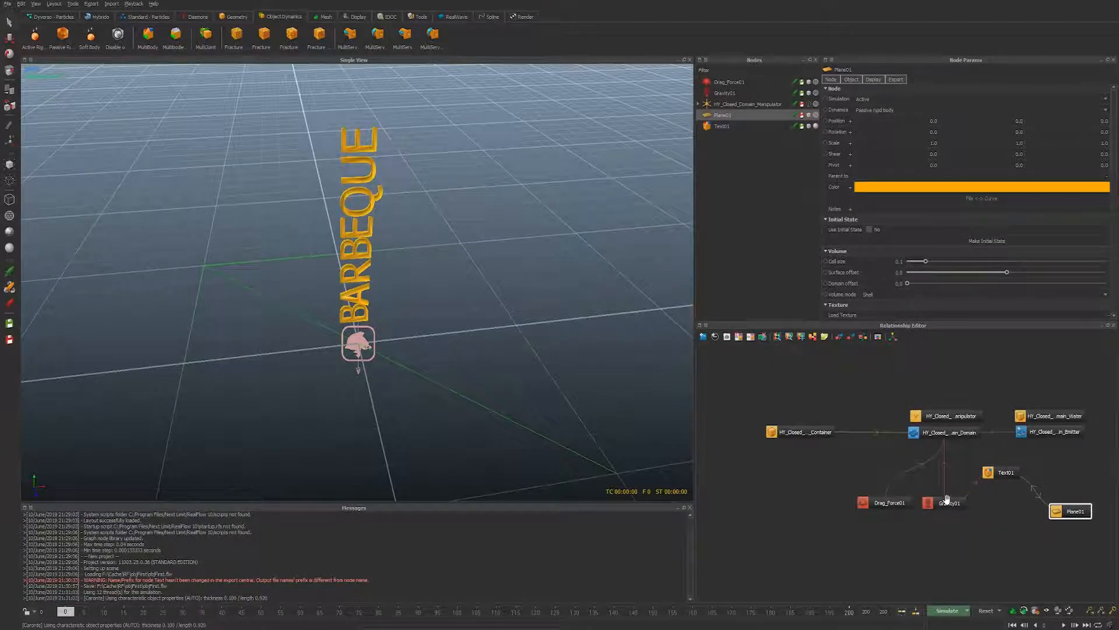
pyautogui.moveTo(949, 503); pyautogui.dragTo(952, 536)
pyautogui.moveTo(886, 502); pyautogui.dragTo(870, 539)
pyautogui.moveTo(996, 475); pyautogui.dragTo(1010, 504)
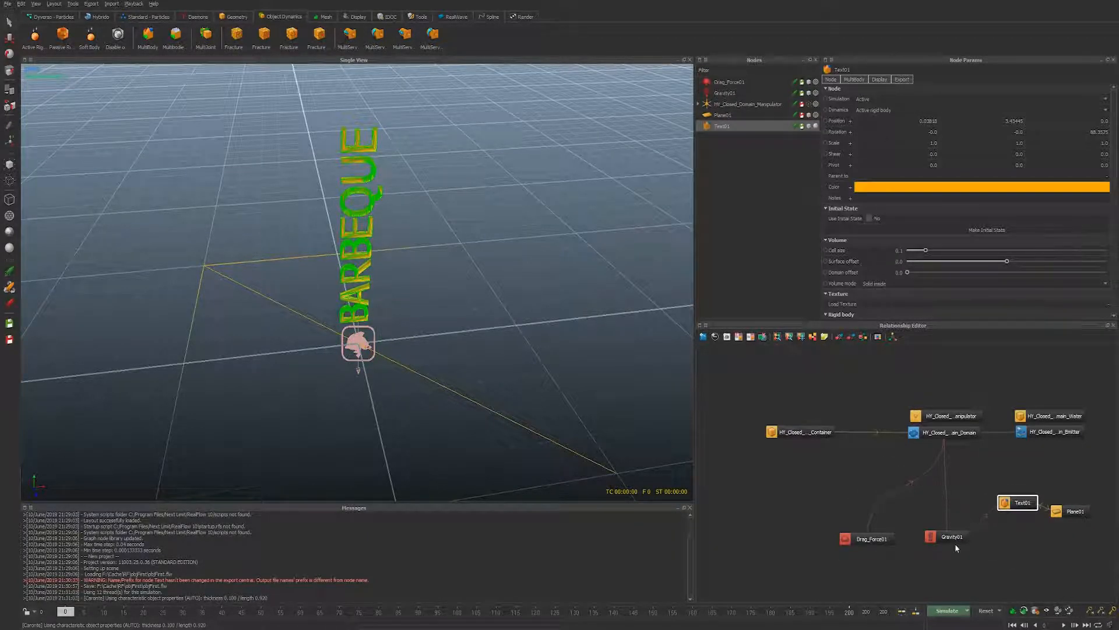
pyautogui.moveTo(955, 538); pyautogui.dragTo(957, 545)
pyautogui.click(1027, 505)
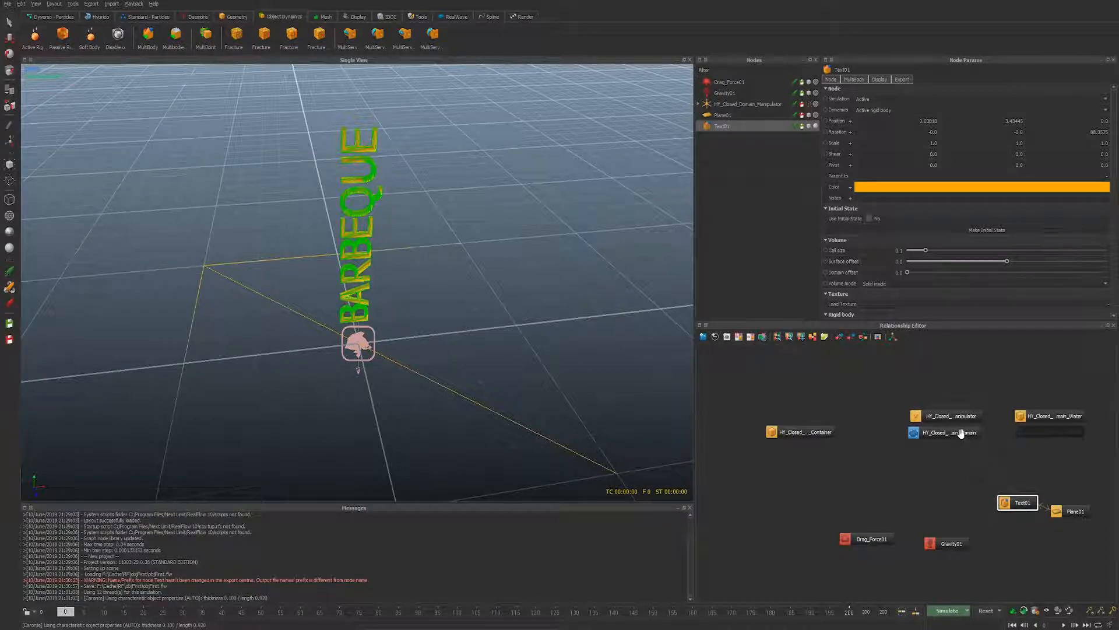
pyautogui.moveTo(1018, 502); pyautogui.dragTo(814, 483)
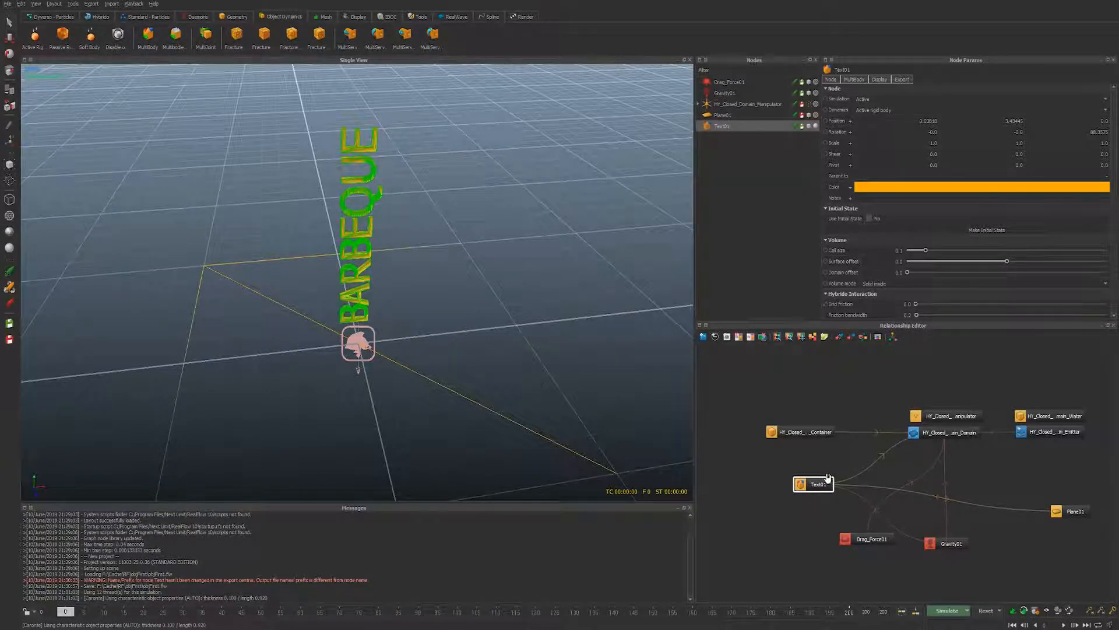
# - Make the closed domain's Container visible in the viewport and link it to the text
pyautogui.click(803, 432)
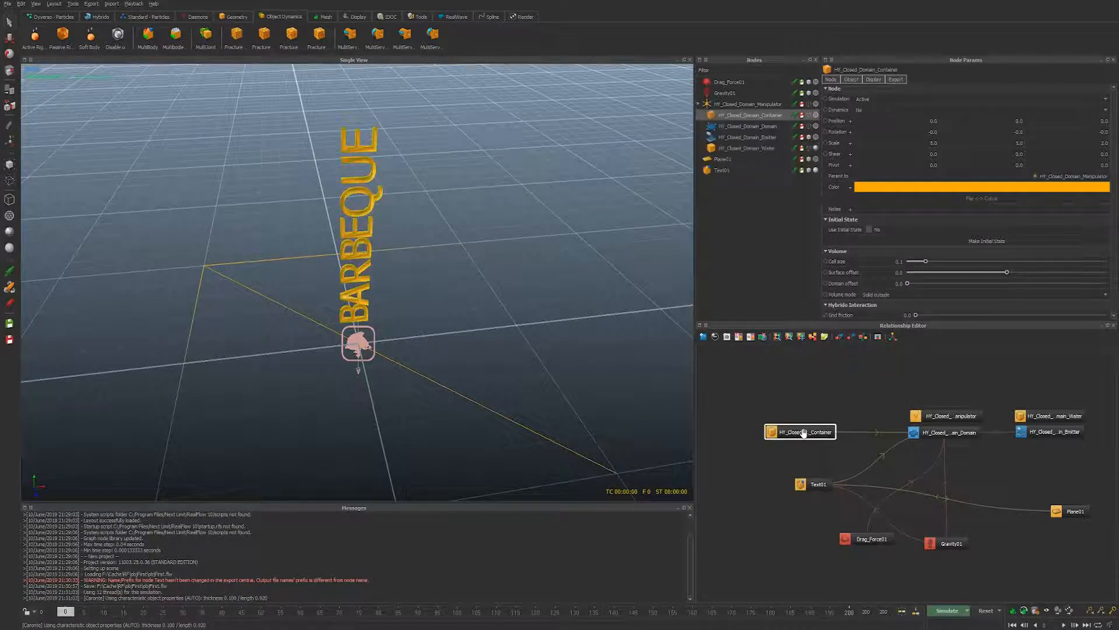
pyautogui.click(808, 116)
pyautogui.keyDown('alt'); pyautogui.moveTo(470, 318); pyautogui.dragTo(468, 280); pyautogui.keyUp('alt')
pyautogui.moveTo(430, 342)
pyautogui.keyDown('alt'); pyautogui.mouseDown()
pyautogui.moveTo(361, 378)
pyautogui.moveTo(424, 345)
pyautogui.mouseUp(); pyautogui.keyUp('alt')
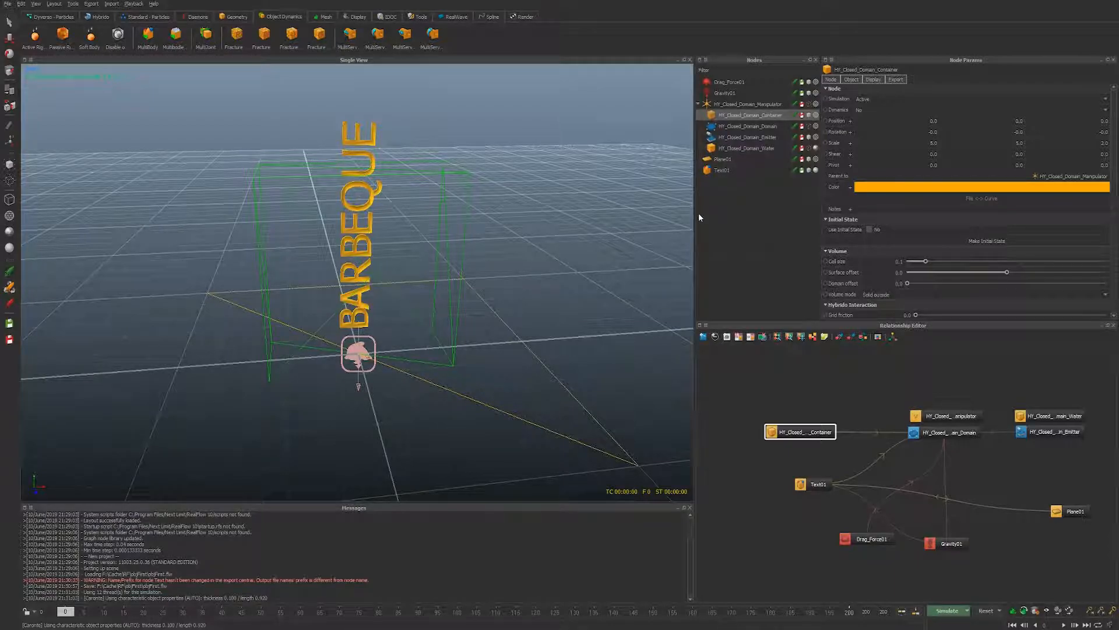
pyautogui.moveTo(805, 433); pyautogui.dragTo(810, 484)
# - Make the closed domain's Container a Passive rigid body
pyautogui.click(802, 429)
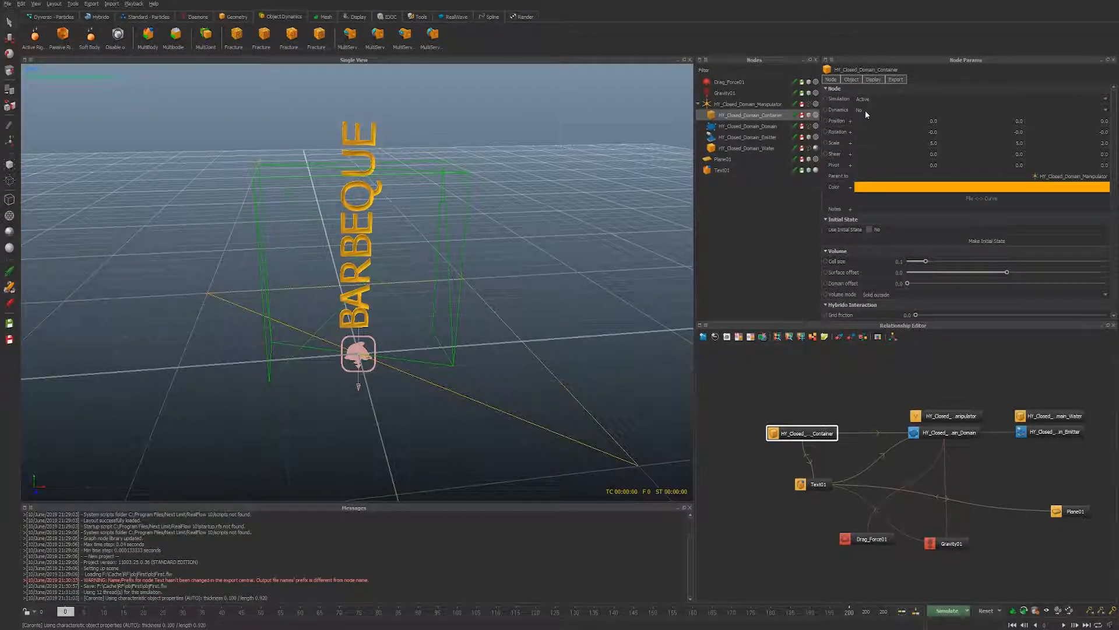
pyautogui.click(865, 111)
pyautogui.click(869, 122)
pyautogui.scroll(-4, 879, 242)
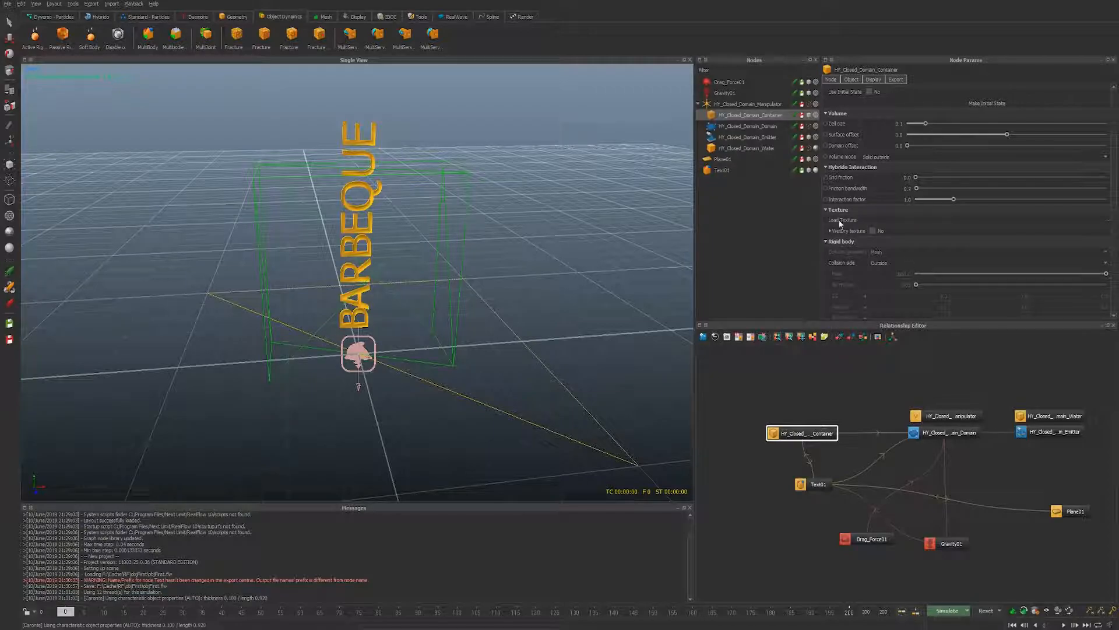
pyautogui.scroll(-1, 860, 246)
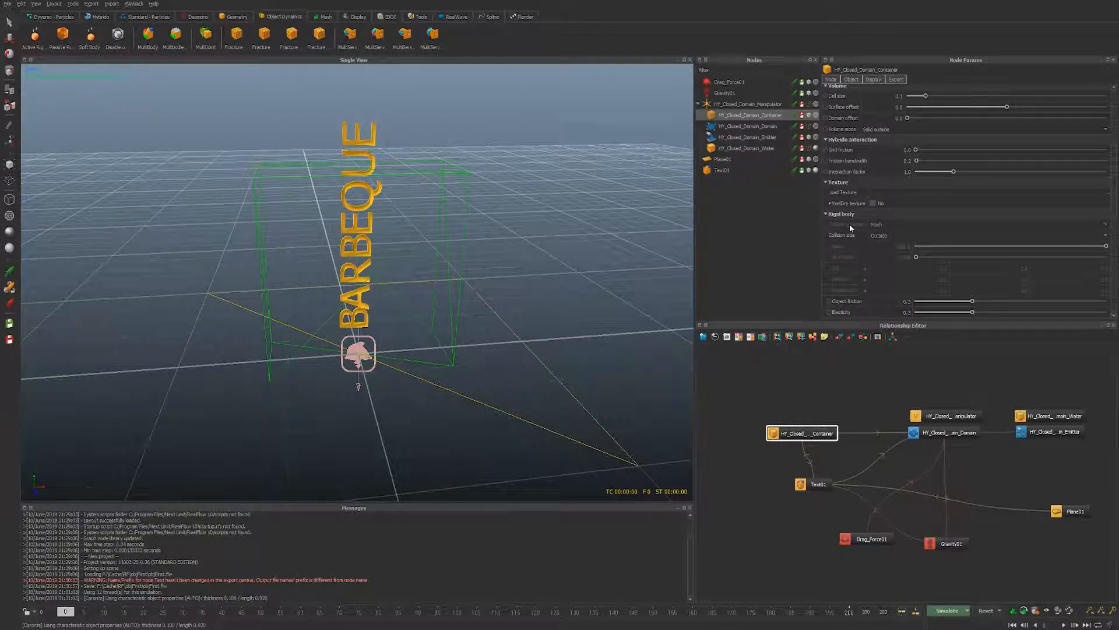
pyautogui.scroll(3, 851, 227)
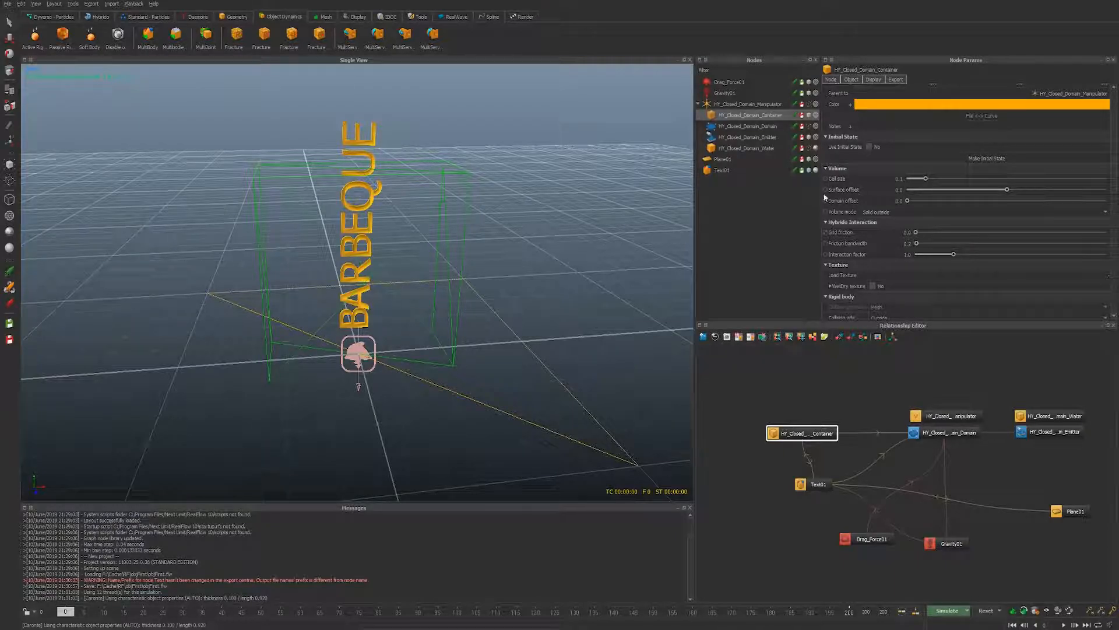
# - Set the Container's collision side to Inside and its elasticity to about 0.128
pyautogui.scroll(-6, 877, 212)
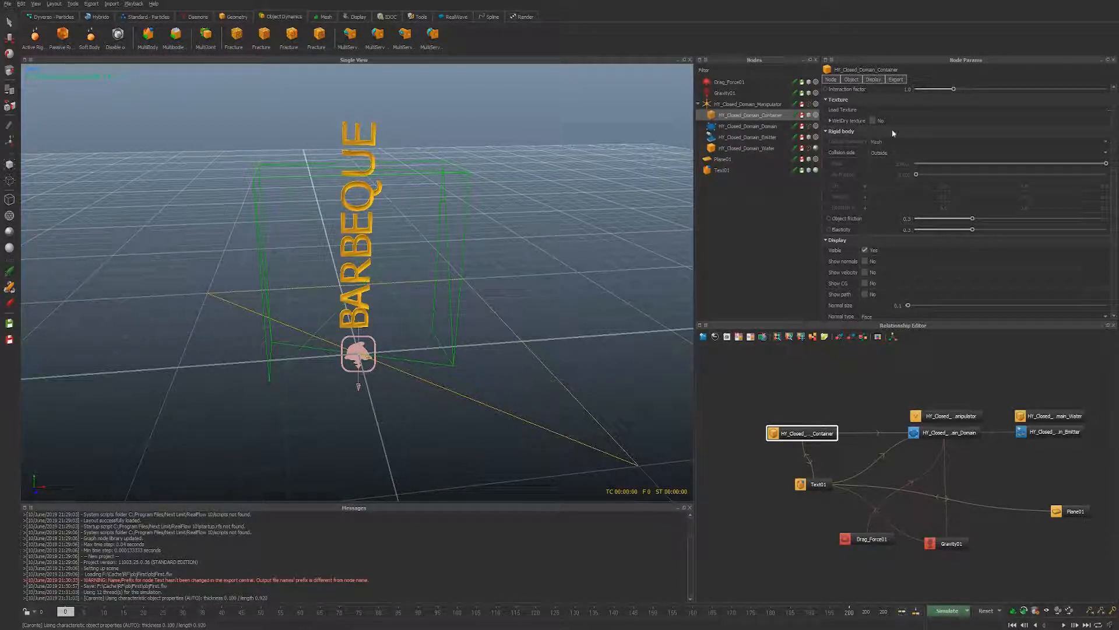
pyautogui.click(887, 155)
pyautogui.click(888, 160)
pyautogui.moveTo(956, 232); pyautogui.dragTo(941, 230)
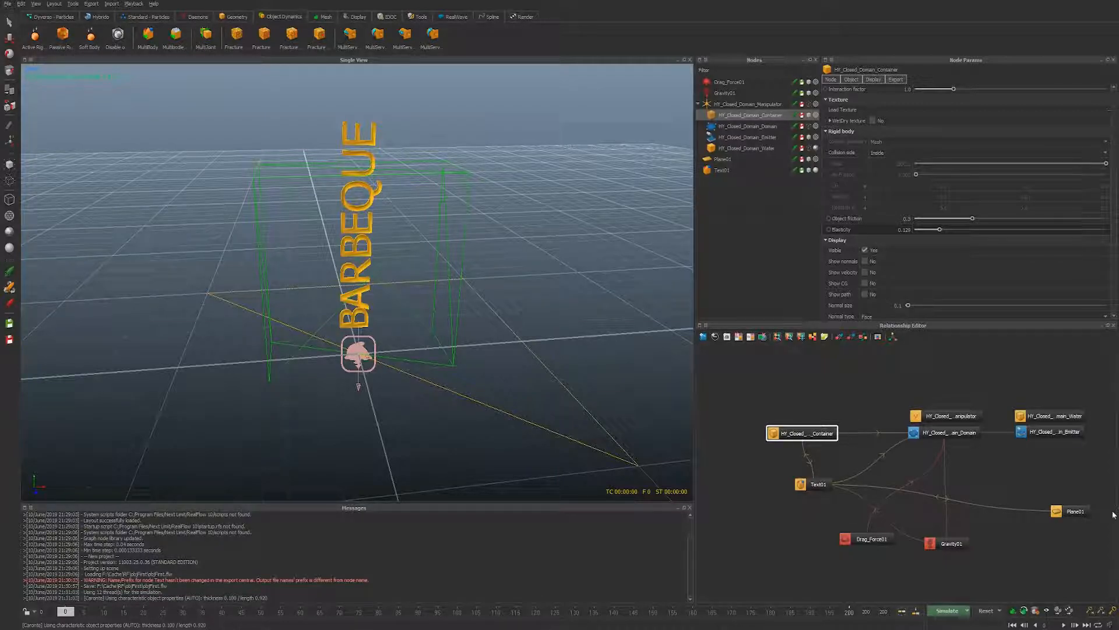
# - Delete the ground plane from the scene
pyautogui.moveTo(1078, 513); pyautogui.dragTo(1056, 492)
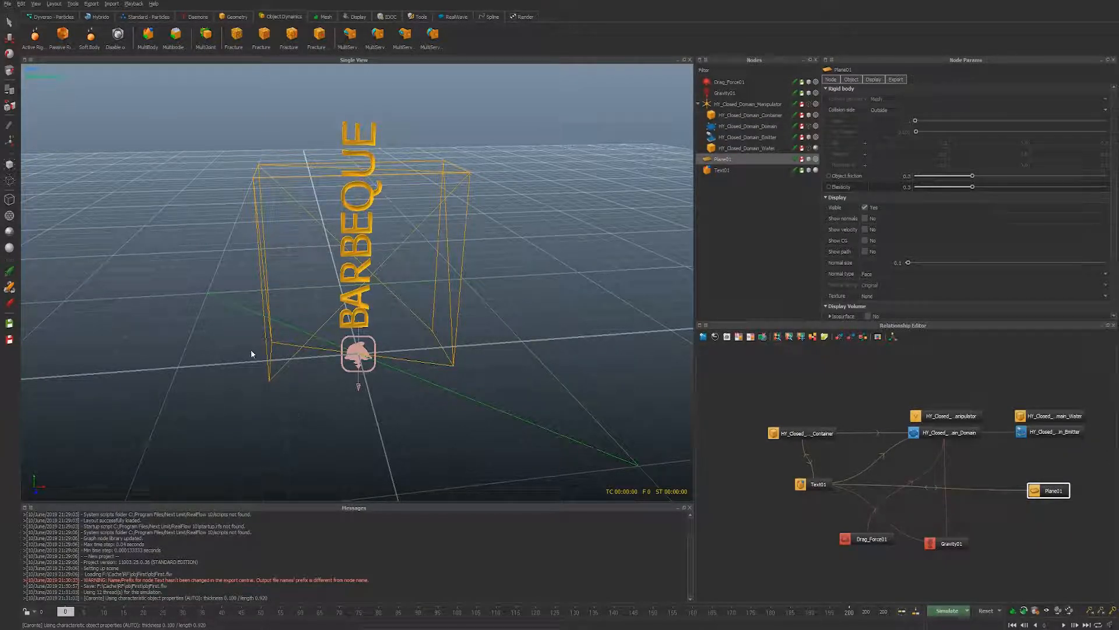
pyautogui.press('Delete')
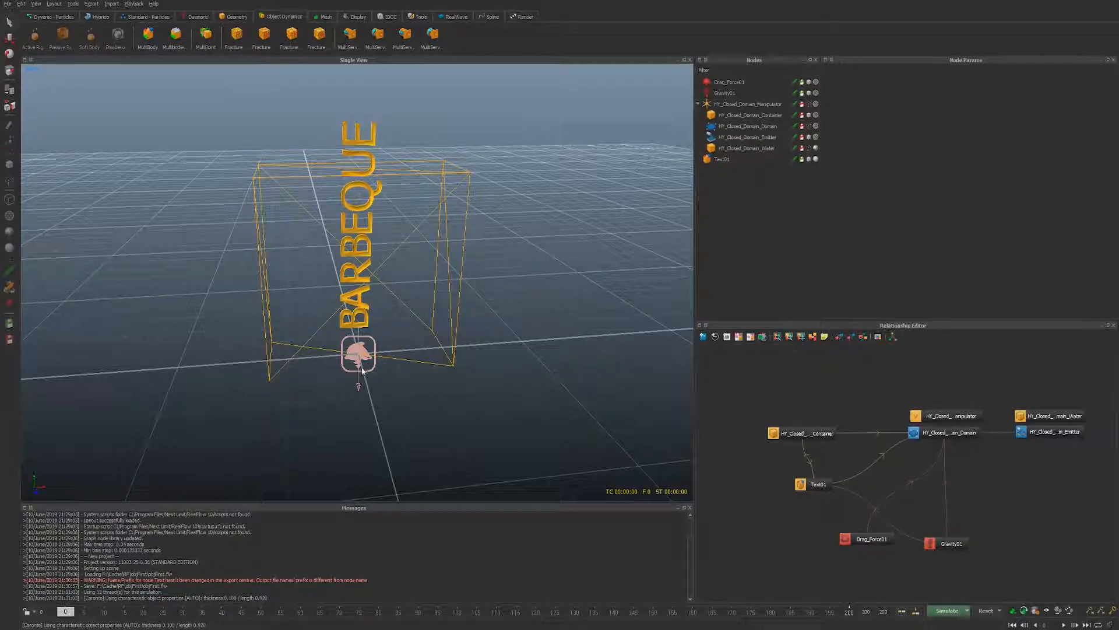
# - Scale the text uniformly to about 0.615 and lower it to about Y 2.43 so it fits inside the container
pyautogui.click(723, 159)
pyautogui.press('w')
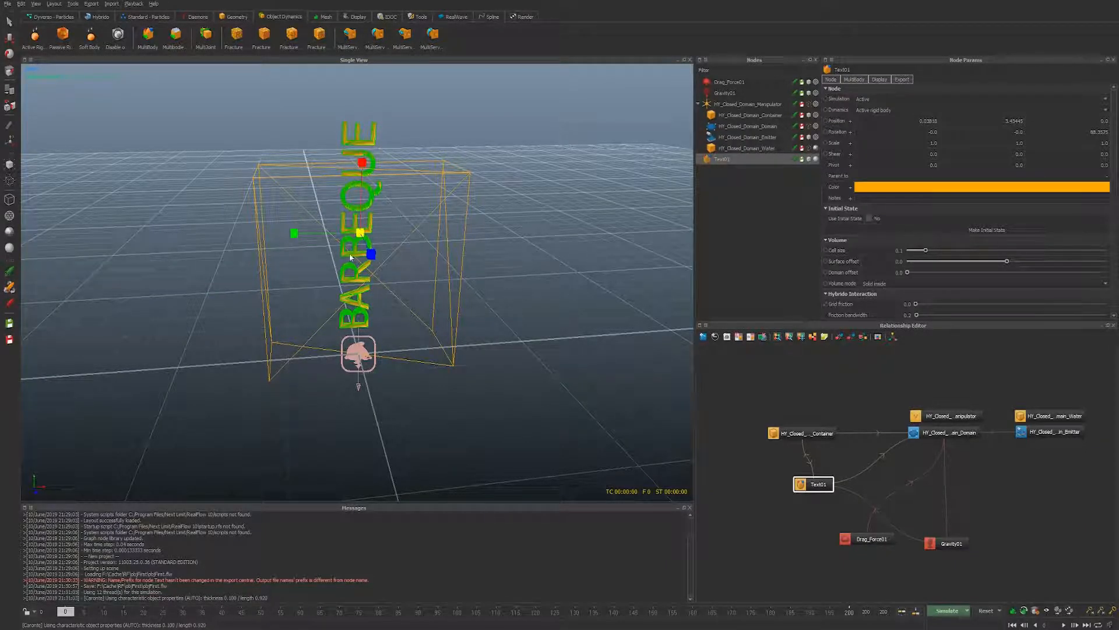
pyautogui.moveTo(364, 238); pyautogui.dragTo(540, 312)
pyautogui.press('w')
pyautogui.press('r')
pyautogui.keyDown('alt'); pyautogui.moveTo(540, 397); pyautogui.dragTo(255, 357); pyautogui.keyUp('alt')
pyautogui.scroll(2, 435, 370)
pyautogui.scroll(5, 435, 372)
pyautogui.scroll(-5, 428, 381)
# - Set the closed fluid domain's grid cell size to 0.125
pyautogui.click(810, 128)
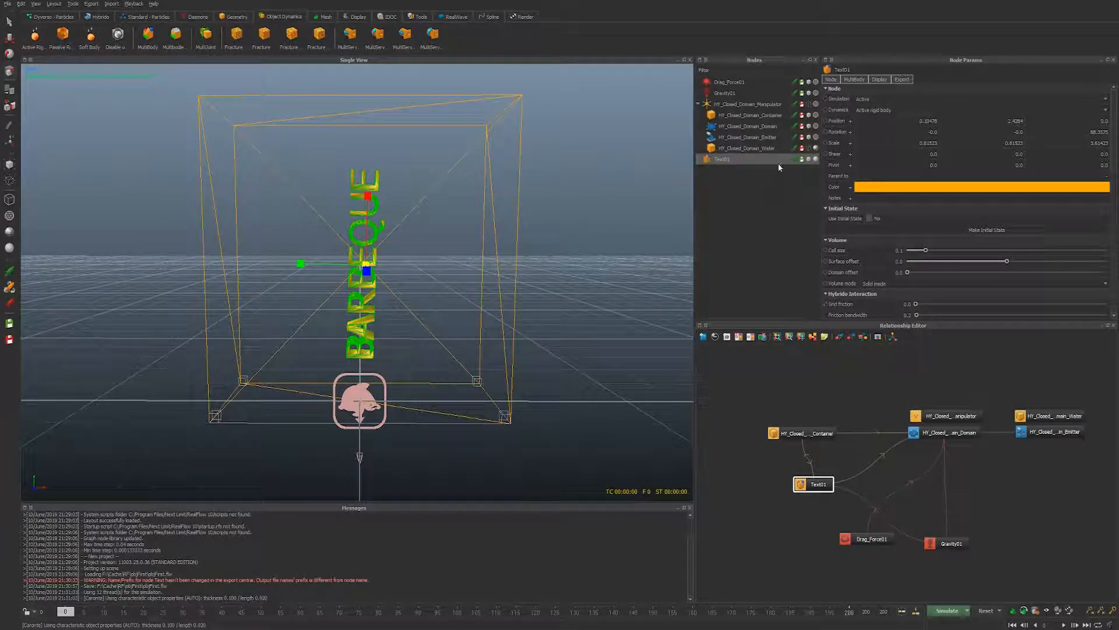
pyautogui.click(755, 128)
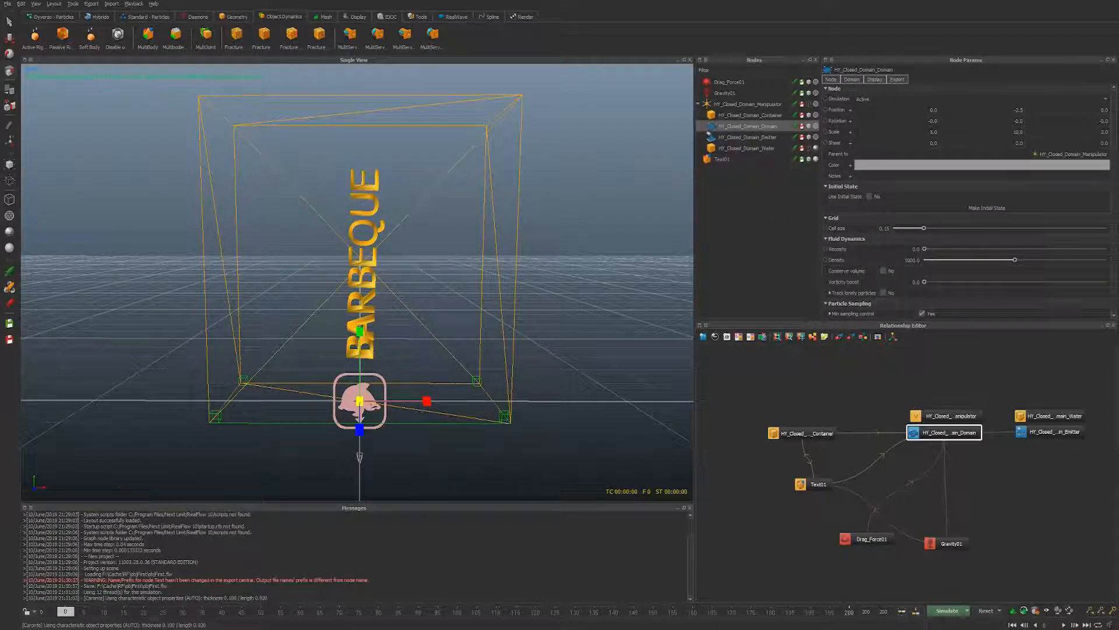
pyautogui.doubleClick(881, 228)
pyautogui.write('0.125')
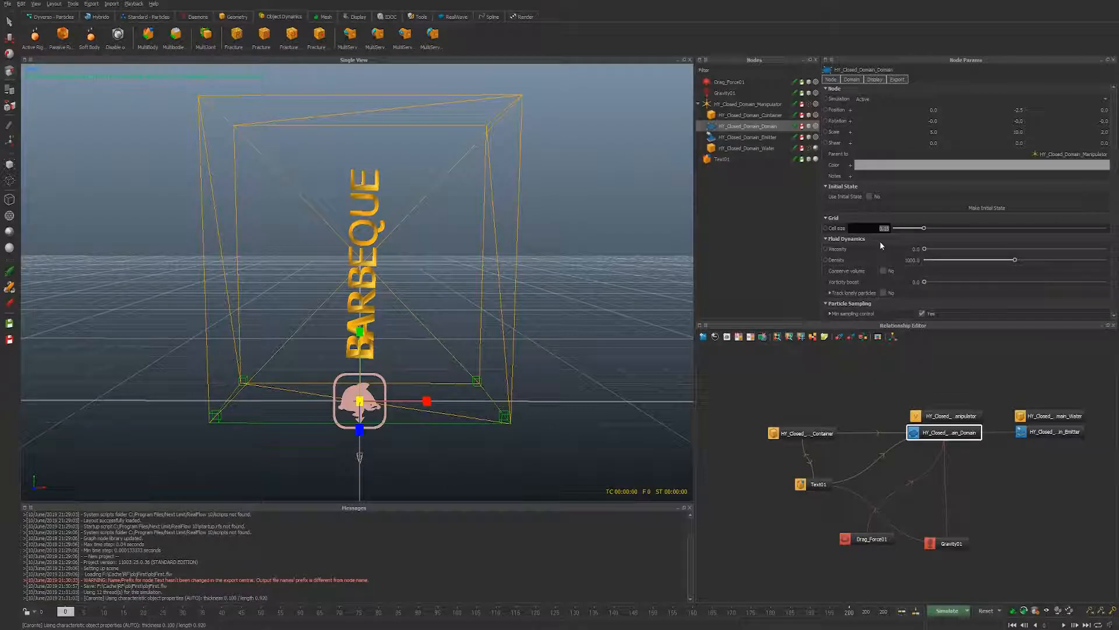
pyautogui.press('Return')
# - Change the BARBEQUE text's viewport shading and set its color to red
pyautogui.keyDown('alt'); pyautogui.moveTo(499, 325); pyautogui.dragTo(526, 352); pyautogui.keyUp('alt')
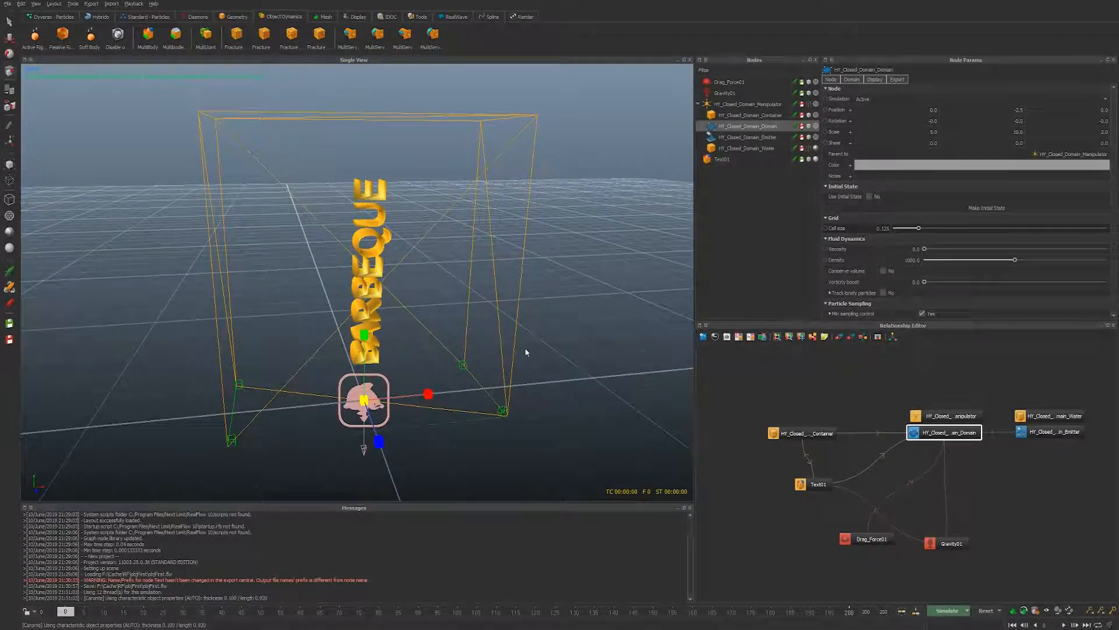
pyautogui.click(816, 159)
pyautogui.click(816, 160)
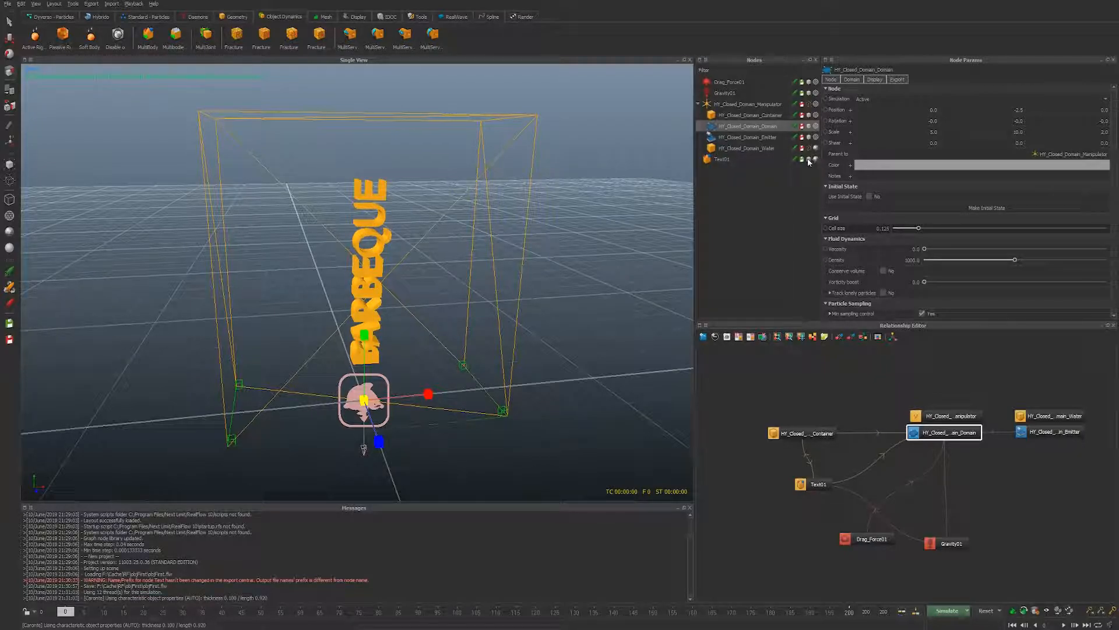
pyautogui.click(735, 161)
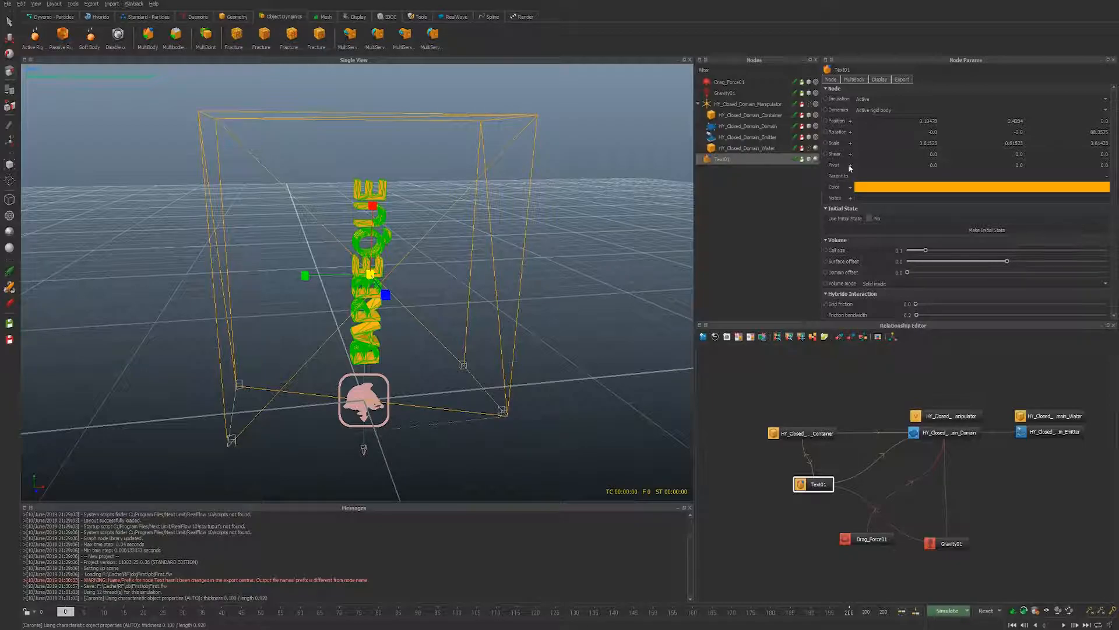
pyautogui.click(891, 187)
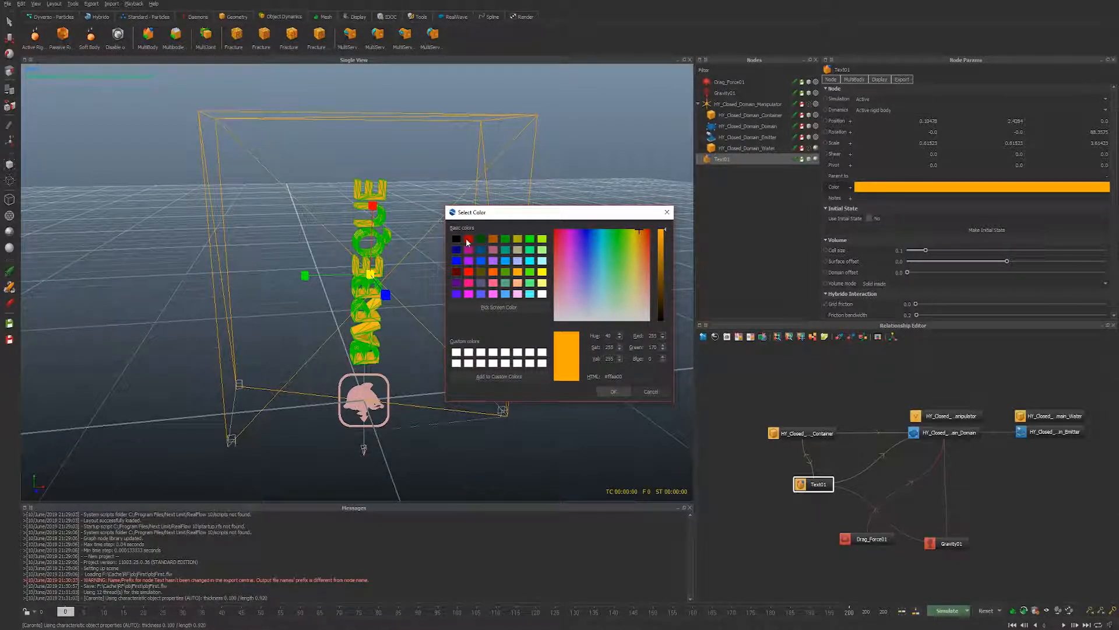
pyautogui.click(467, 239)
pyautogui.click(620, 391)
pyautogui.click(565, 347)
# - Hide the viewport's ground grid
pyautogui.keyDown('alt'); pyautogui.moveTo(506, 335); pyautogui.dragTo(534, 317, button='middle'); pyautogui.keyUp('alt')
pyautogui.moveTo(533, 317)
pyautogui.keyDown('alt'); pyautogui.mouseDown(button='right')
pyautogui.moveTo(553, 318)
pyautogui.moveTo(538, 309)
pyautogui.mouseUp(button='right'); pyautogui.keyUp('alt')
pyautogui.keyDown('alt'); pyautogui.moveTo(538, 309); pyautogui.dragTo(524, 334, button='middle'); pyautogui.keyUp('alt')
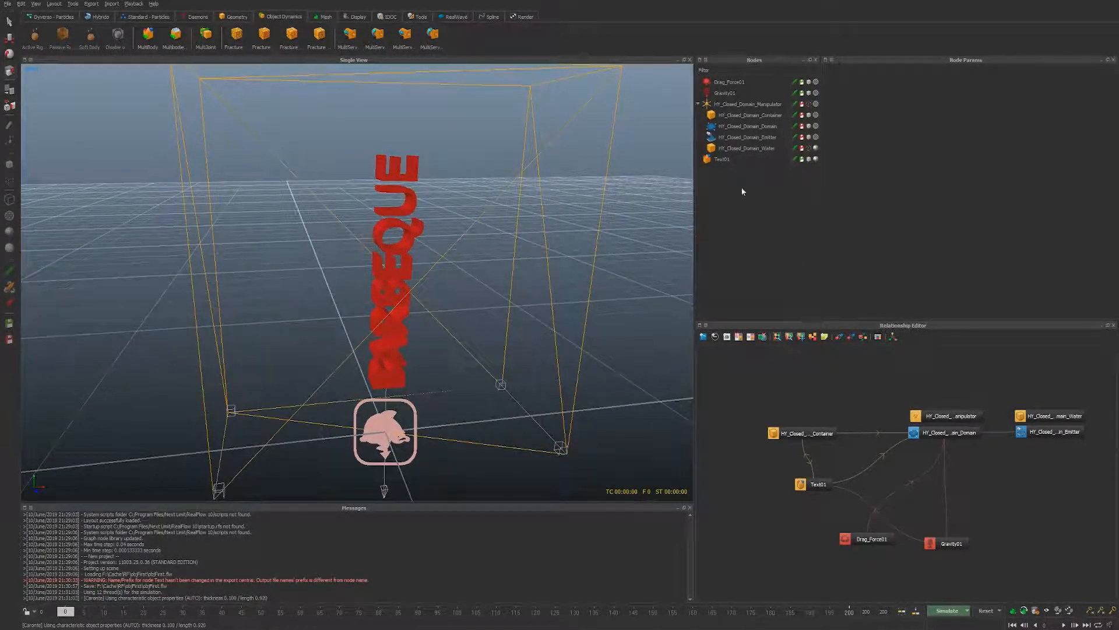
pyautogui.scroll(-2, 568, 263)
pyautogui.press('g')
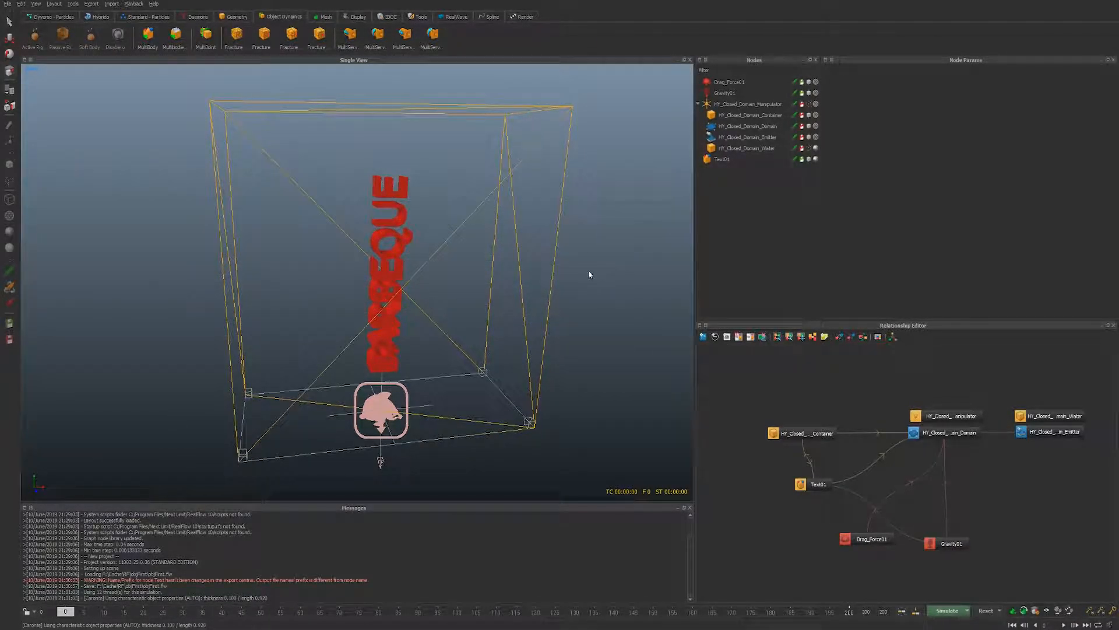
# - Add a plane under the text and display it shaded
pyautogui.click(229, 16)
pyautogui.click(313, 35)
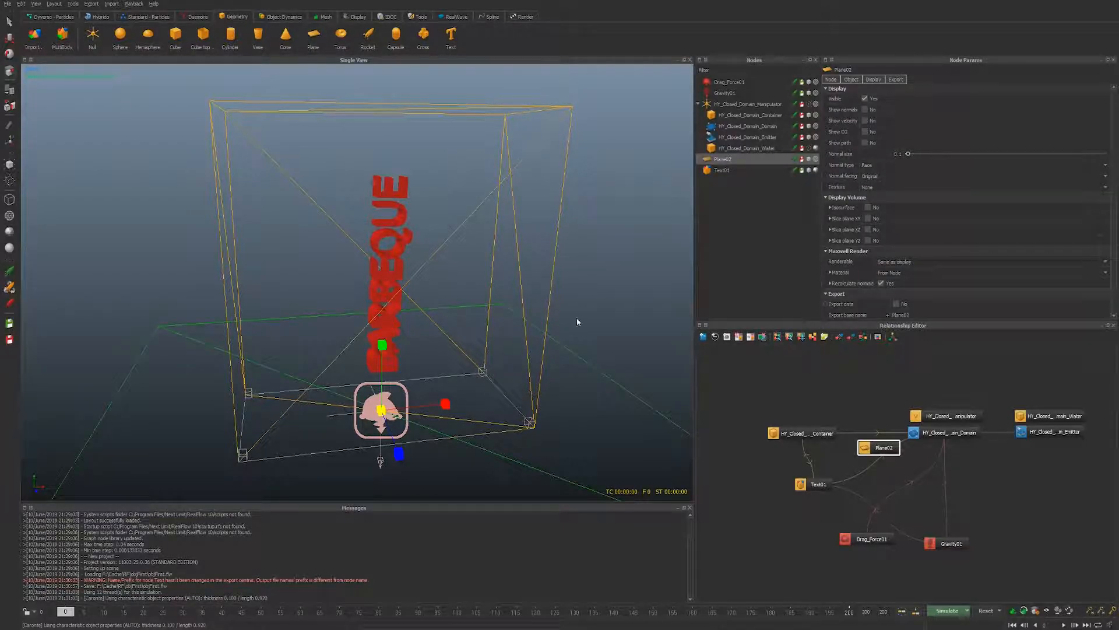
pyautogui.click(809, 159)
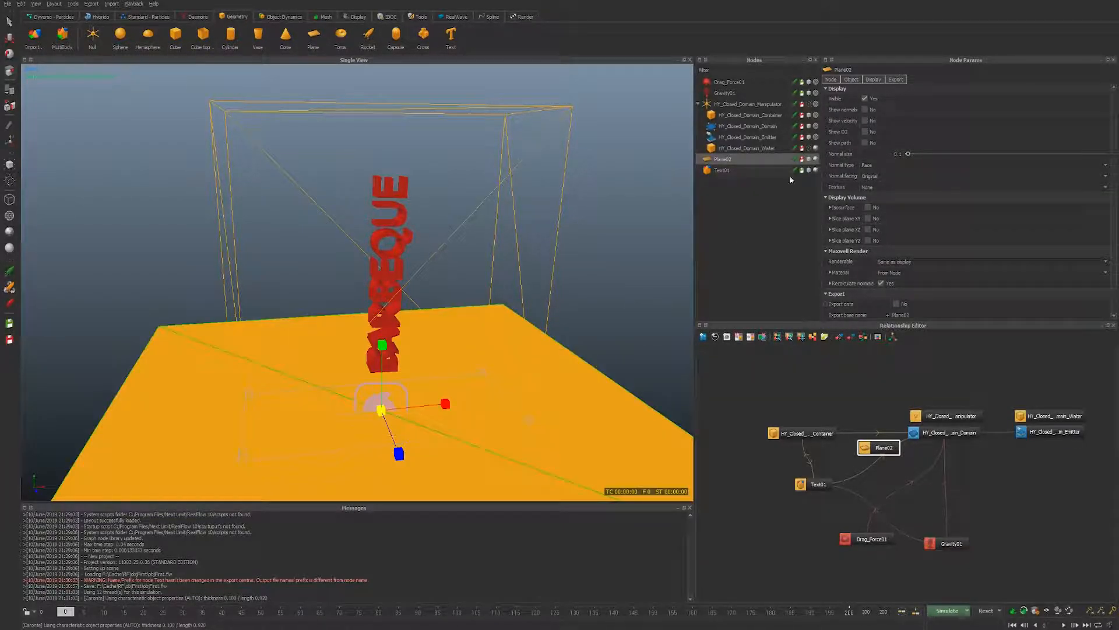
pyautogui.click(678, 277)
# - Set the plane's color to dark gray with red, green and blue at 54
pyautogui.click(723, 159)
pyautogui.scroll(5, 931, 140)
pyautogui.click(932, 134)
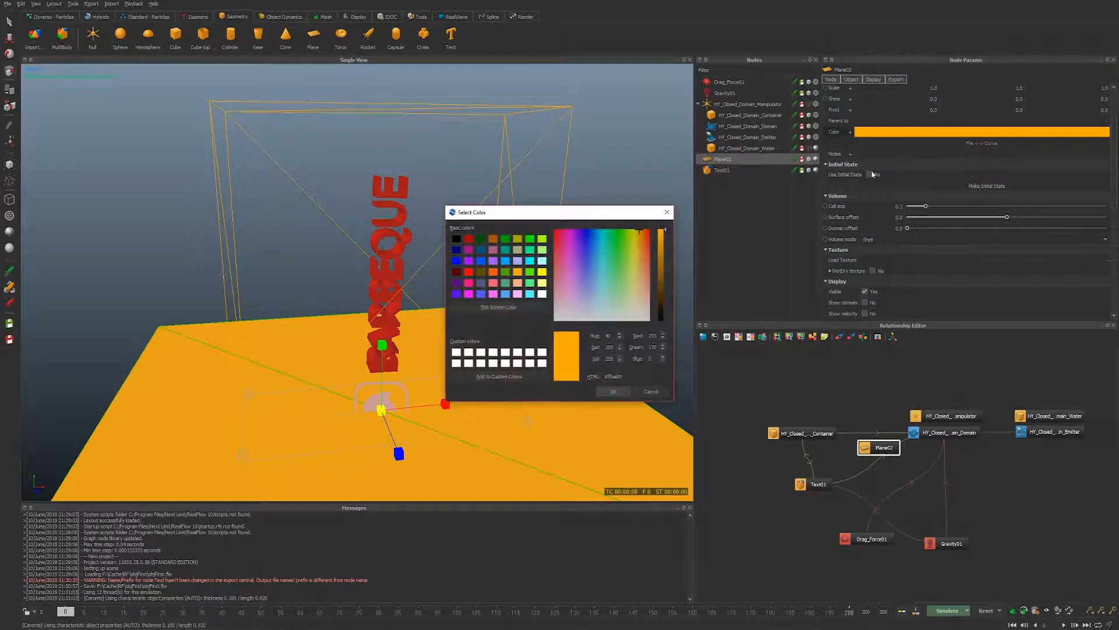
pyautogui.click(648, 318)
pyautogui.click(662, 289)
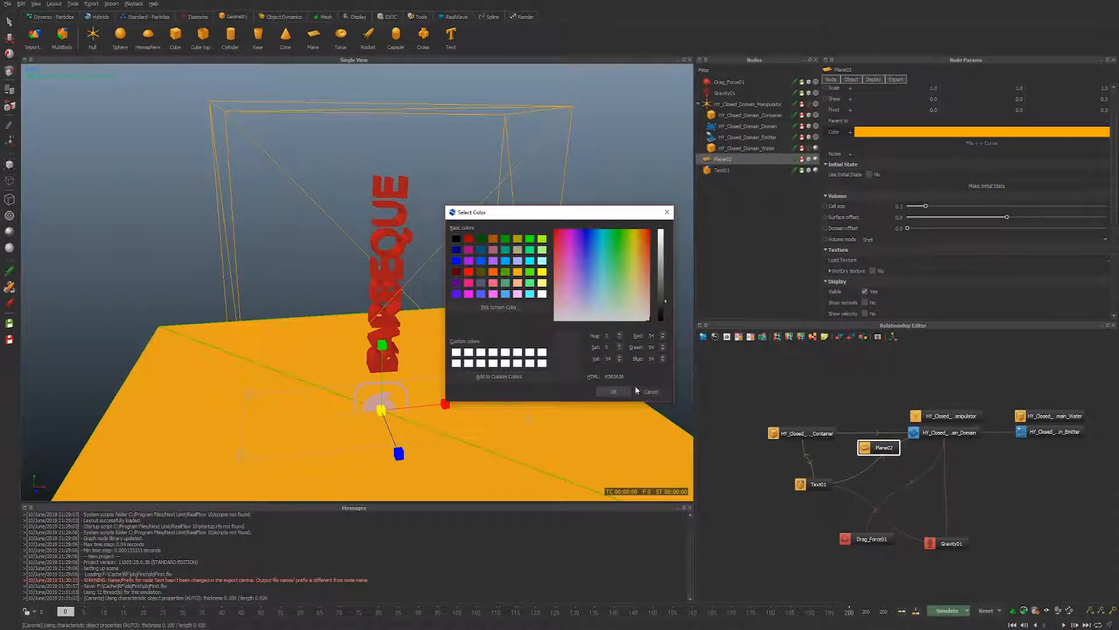
pyautogui.click(613, 392)
# - Hide the domain's Container in the viewport and move the Plane02 and Text01 nodes clear of the others in the relationship graph
pyautogui.click(620, 121)
pyautogui.click(752, 115)
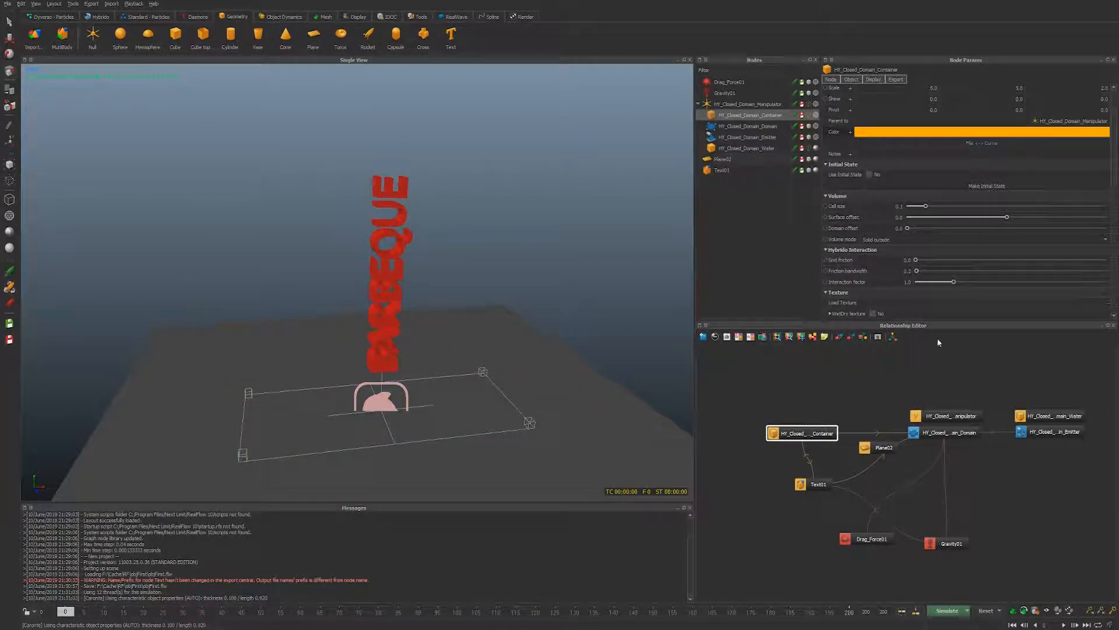
pyautogui.moveTo(878, 447); pyautogui.dragTo(780, 508)
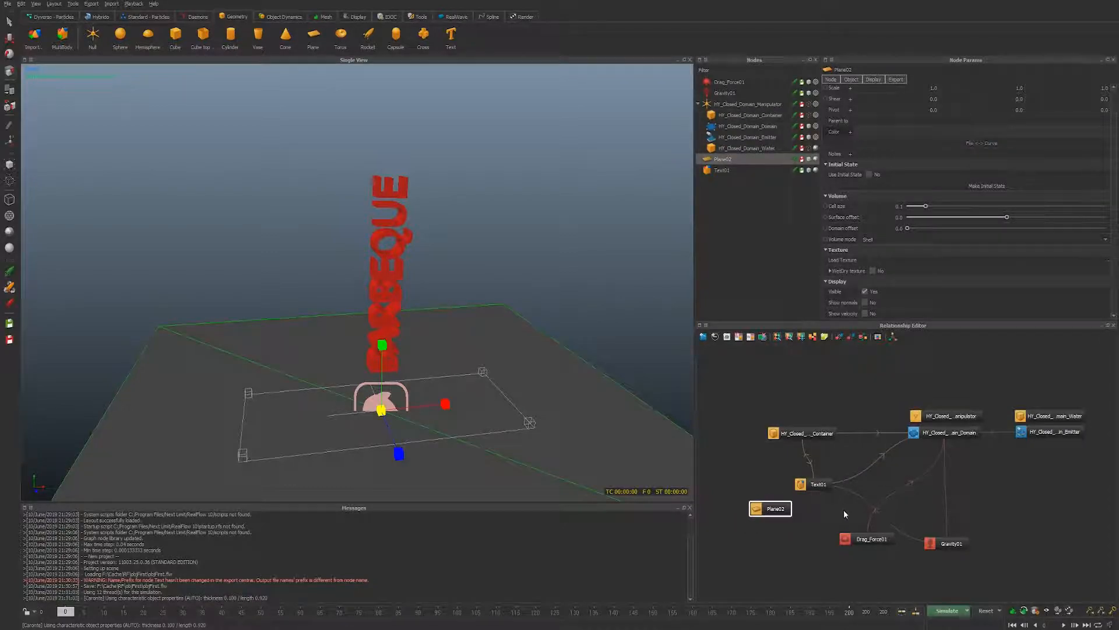
pyautogui.moveTo(835, 483); pyautogui.dragTo(823, 481)
# - Run the simulation and check the density settings of the text and the fluid domain
pyautogui.click(868, 538)
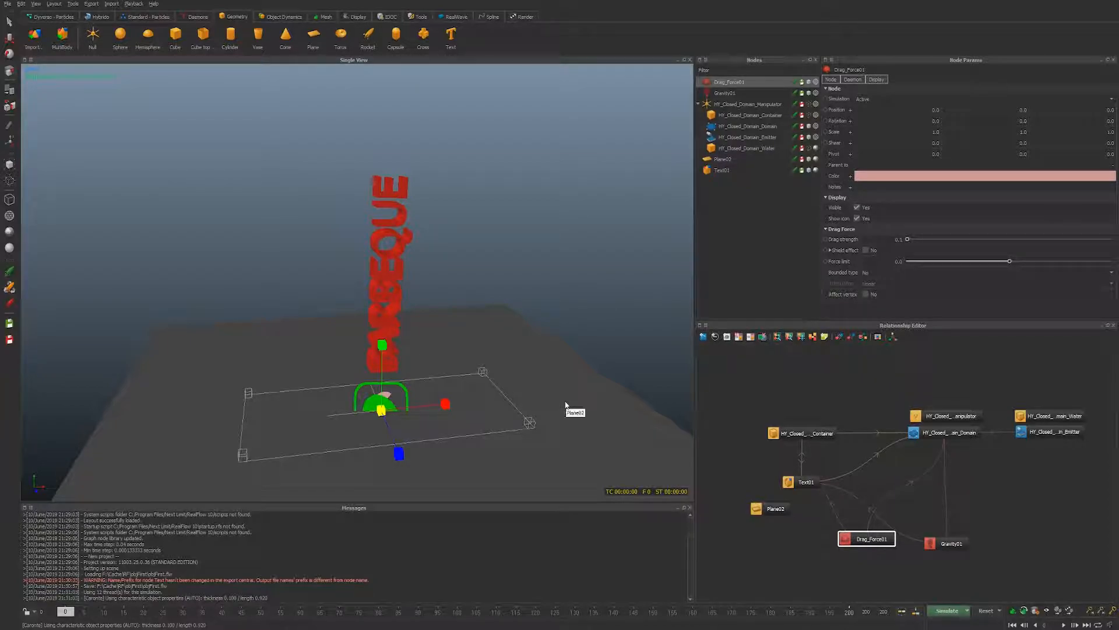
pyautogui.hotkey('ctrl', 'a')
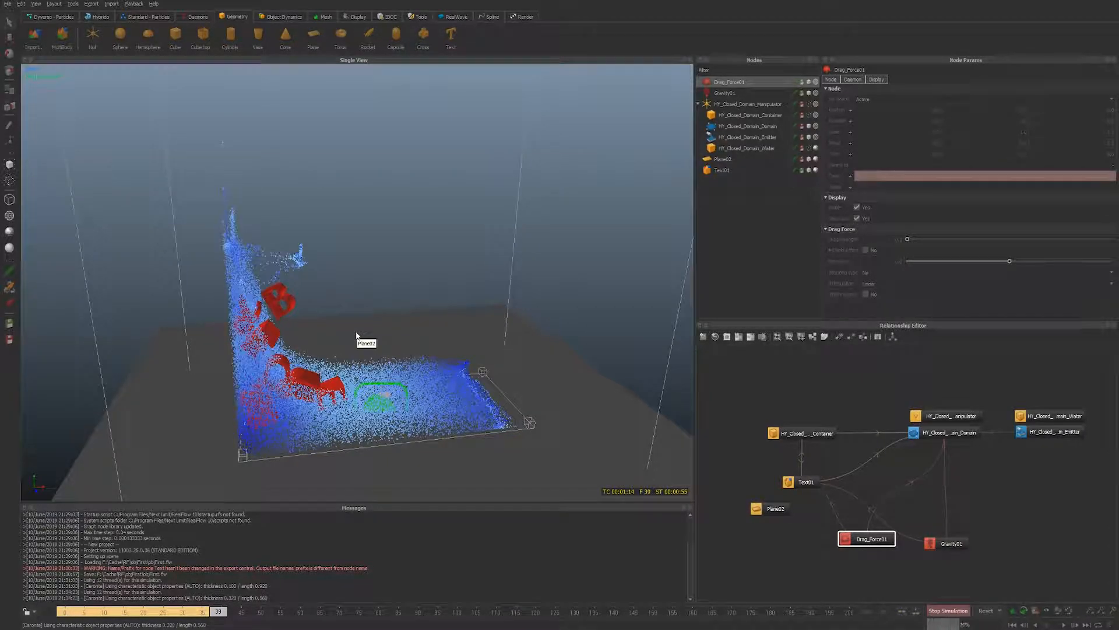
pyautogui.click(721, 171)
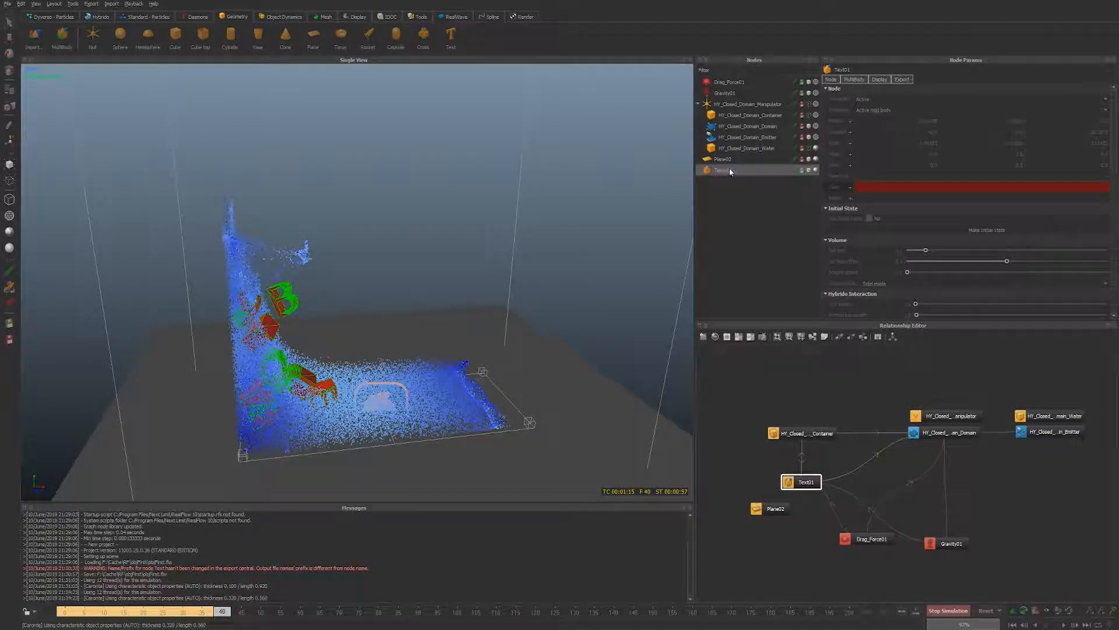
pyautogui.scroll(-5, 879, 285)
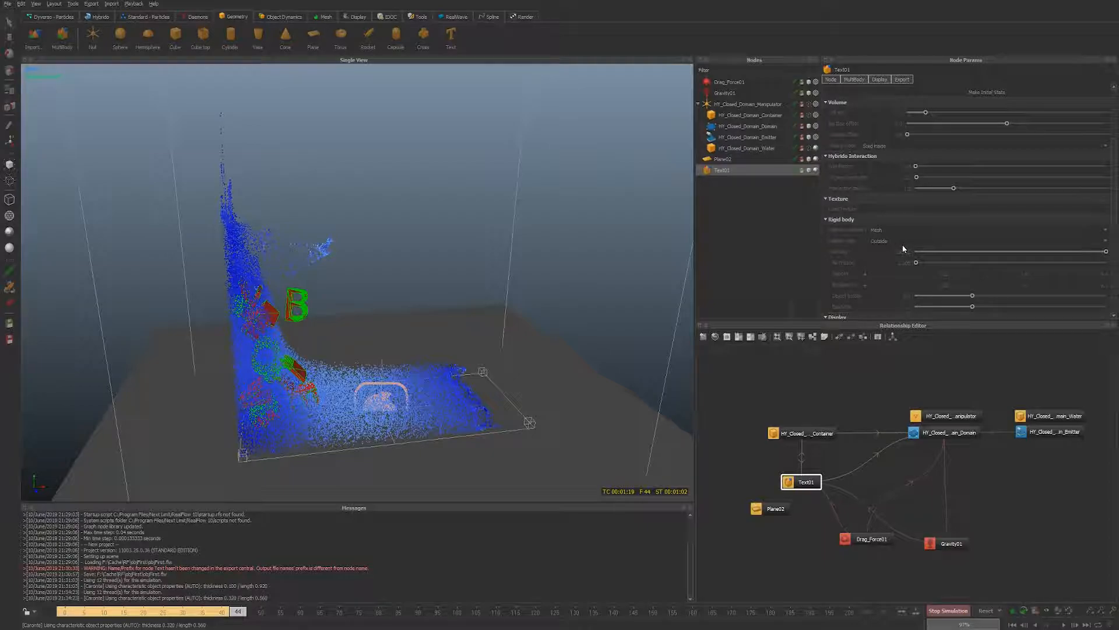
pyautogui.click(761, 127)
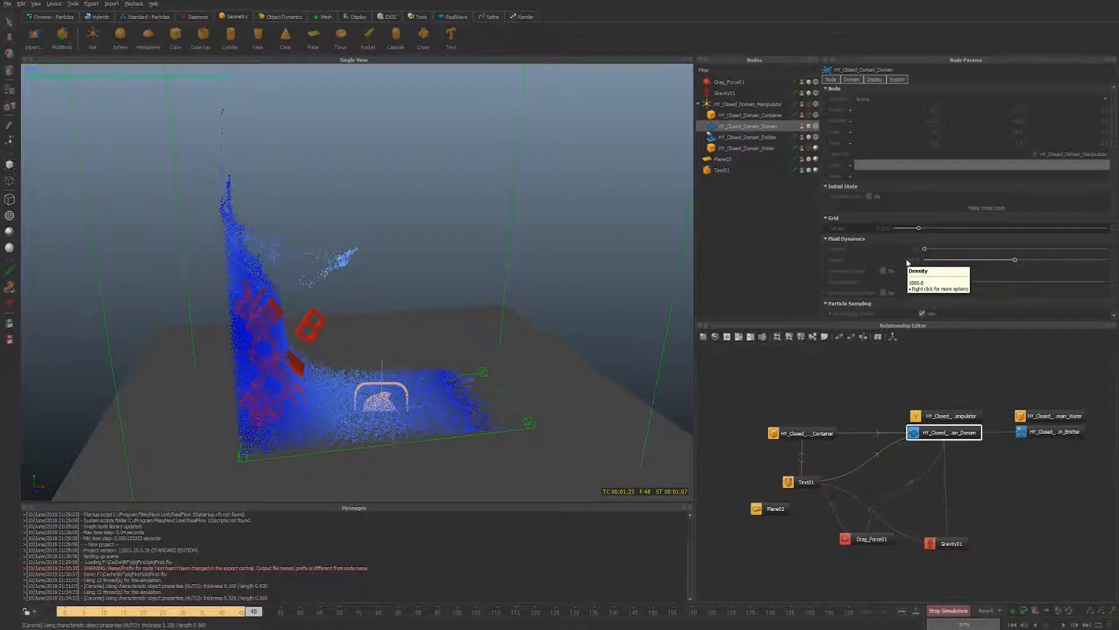
# - Add a cube, make it an active rigid body and inspect its mass setting
pyautogui.click(176, 35)
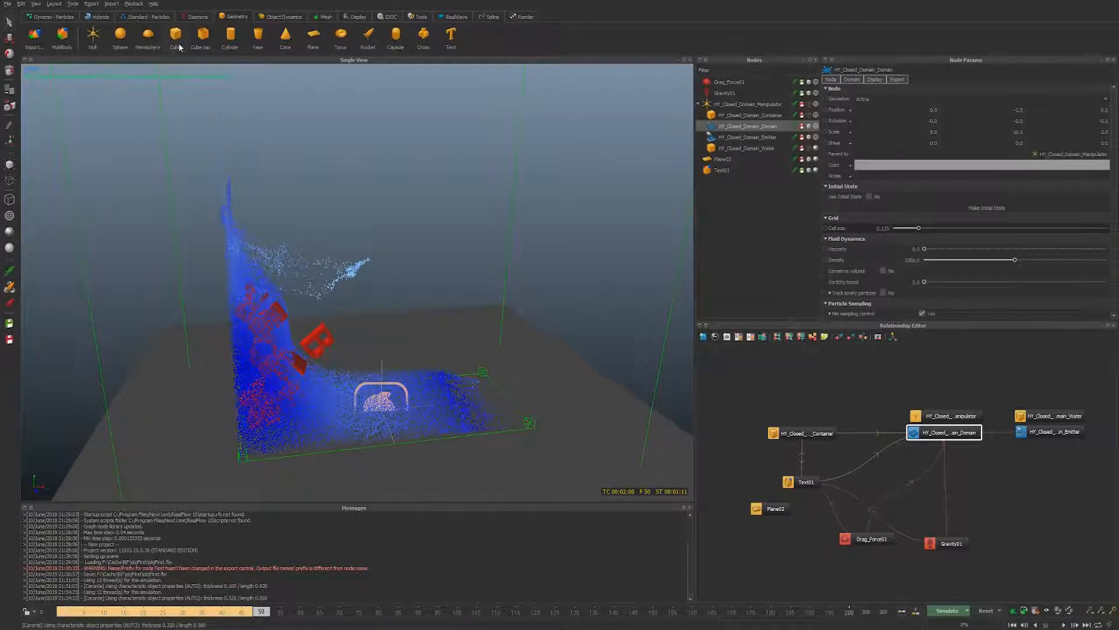
pyautogui.click(284, 16)
pyautogui.click(38, 41)
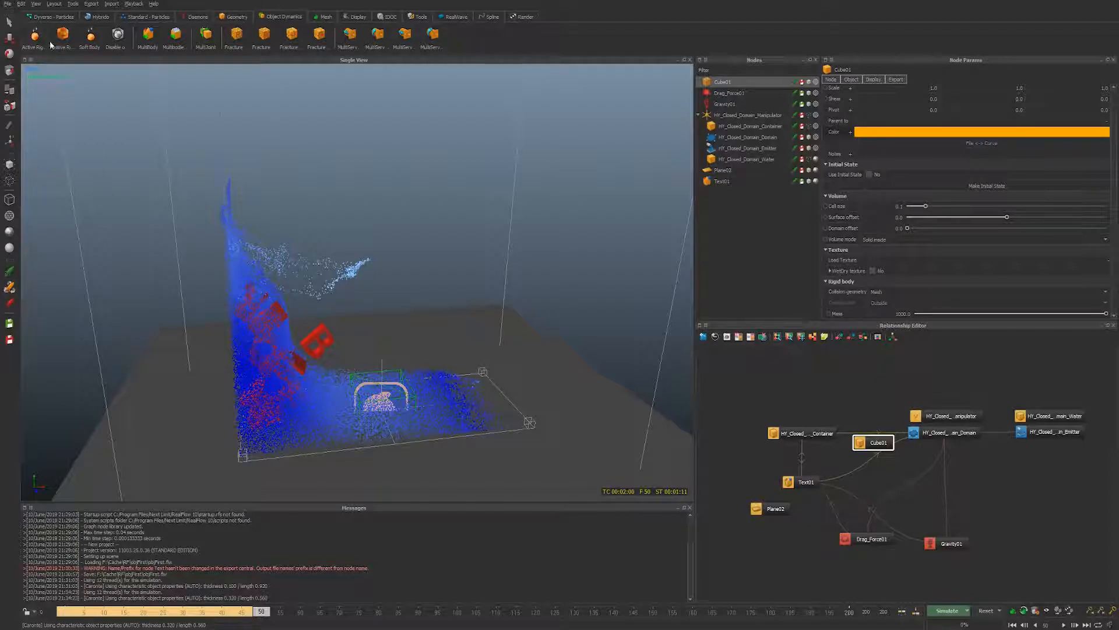
pyautogui.scroll(-3, 854, 257)
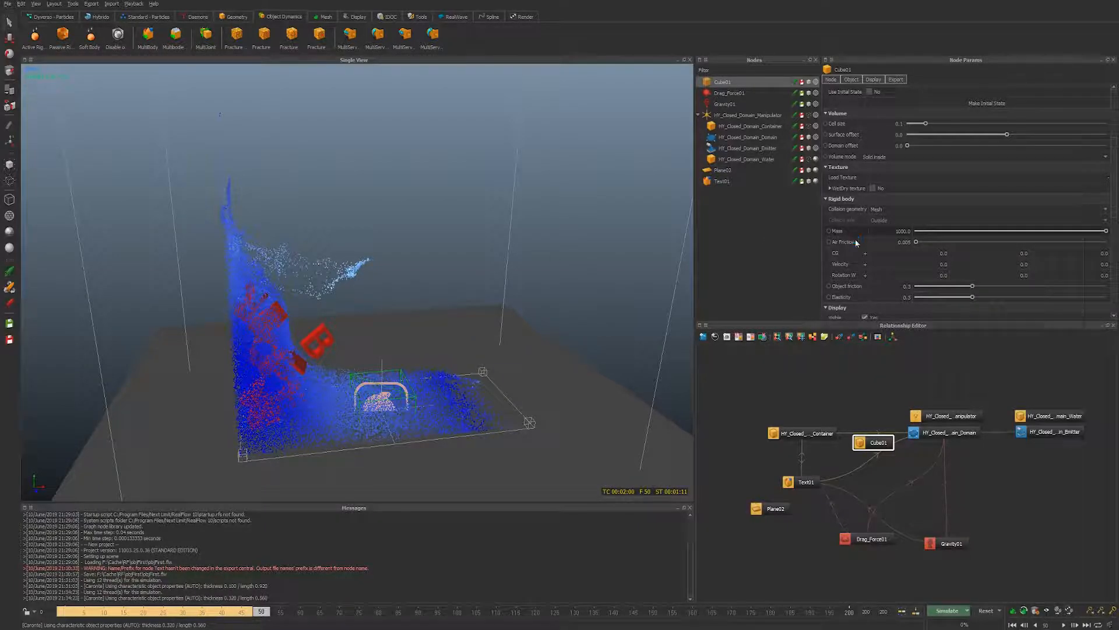
pyautogui.moveTo(855, 239)
# - Run the simulation from the command line, then close its console window
pyautogui.click(947, 610)
pyautogui.click(968, 625)
pyautogui.click(1042, 531)
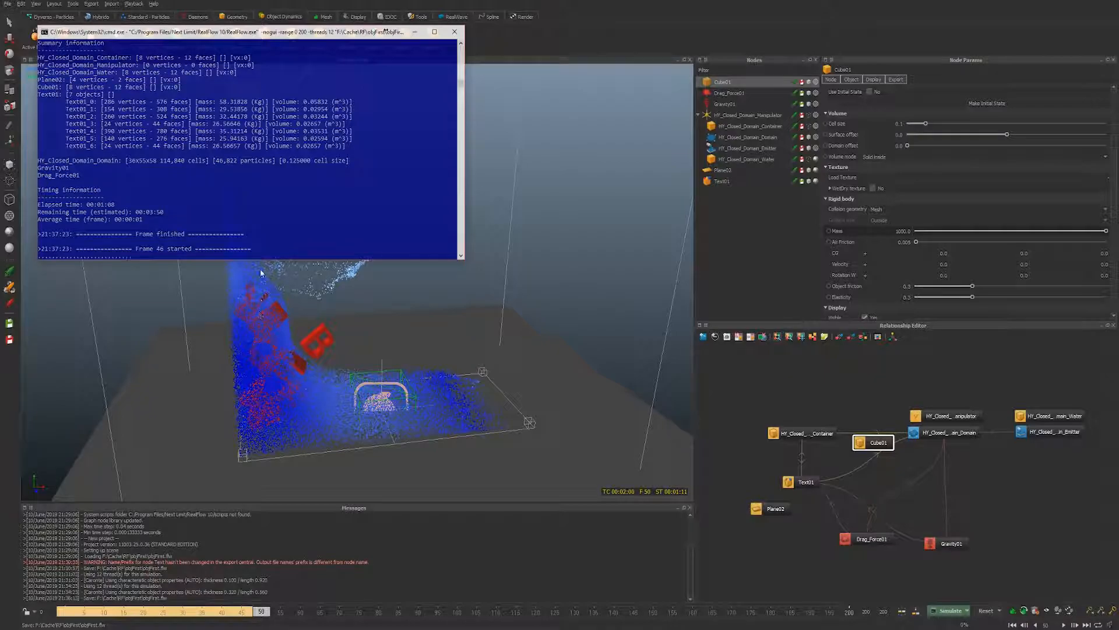
pyautogui.click(454, 31)
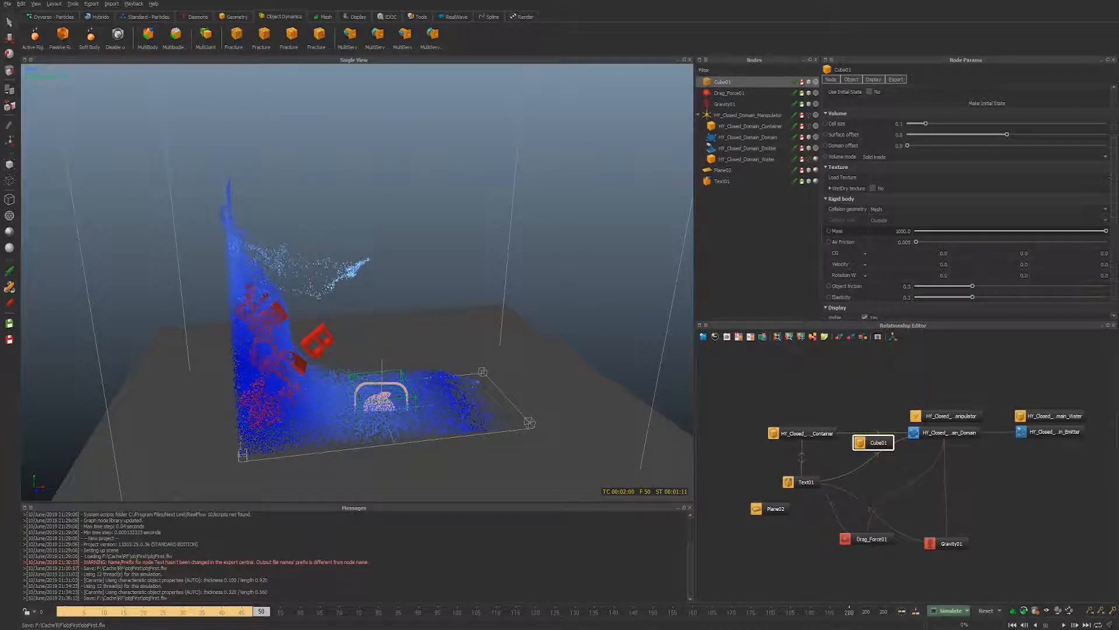
# - Scrub through the simulated frames and examine the fluid domain's parameters
pyautogui.moveTo(62, 616); pyautogui.dragTo(175, 611)
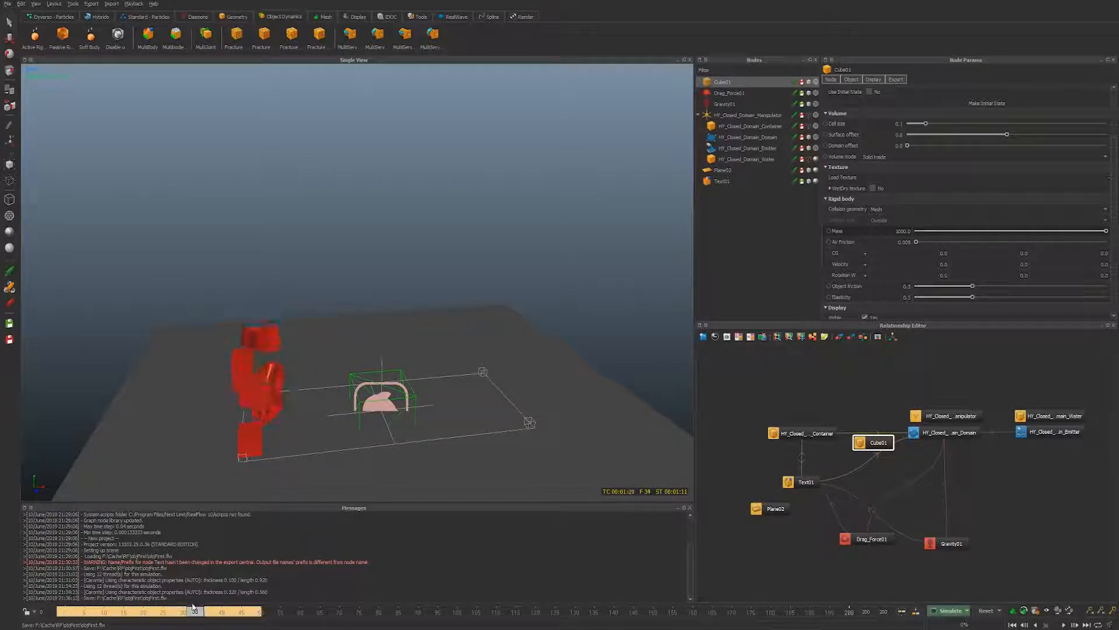
pyautogui.click(747, 137)
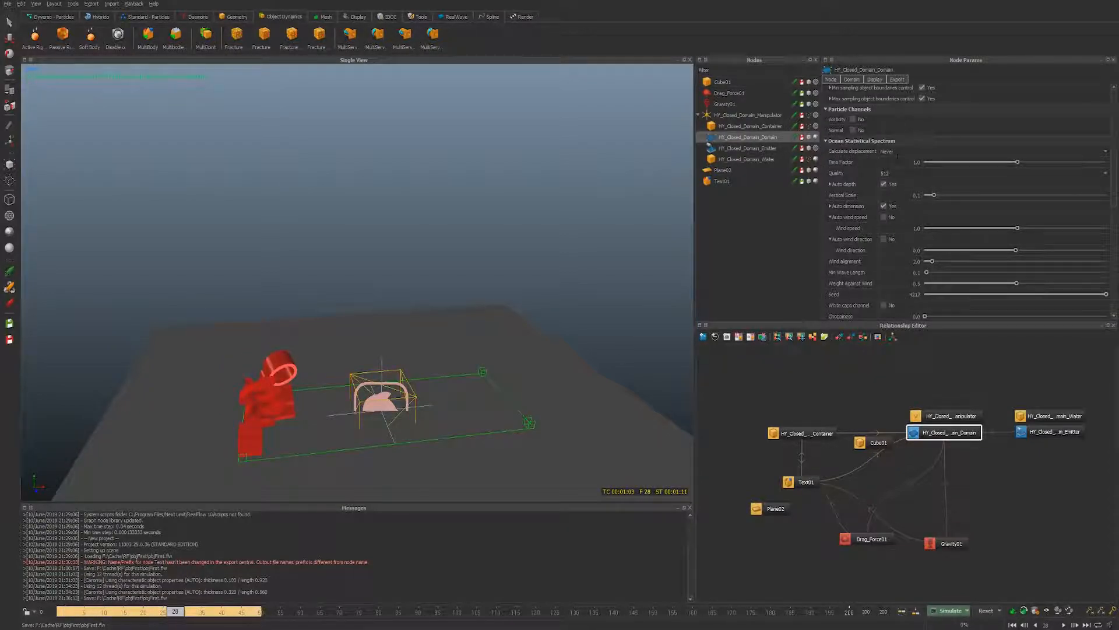
pyautogui.scroll(-3, 889, 221)
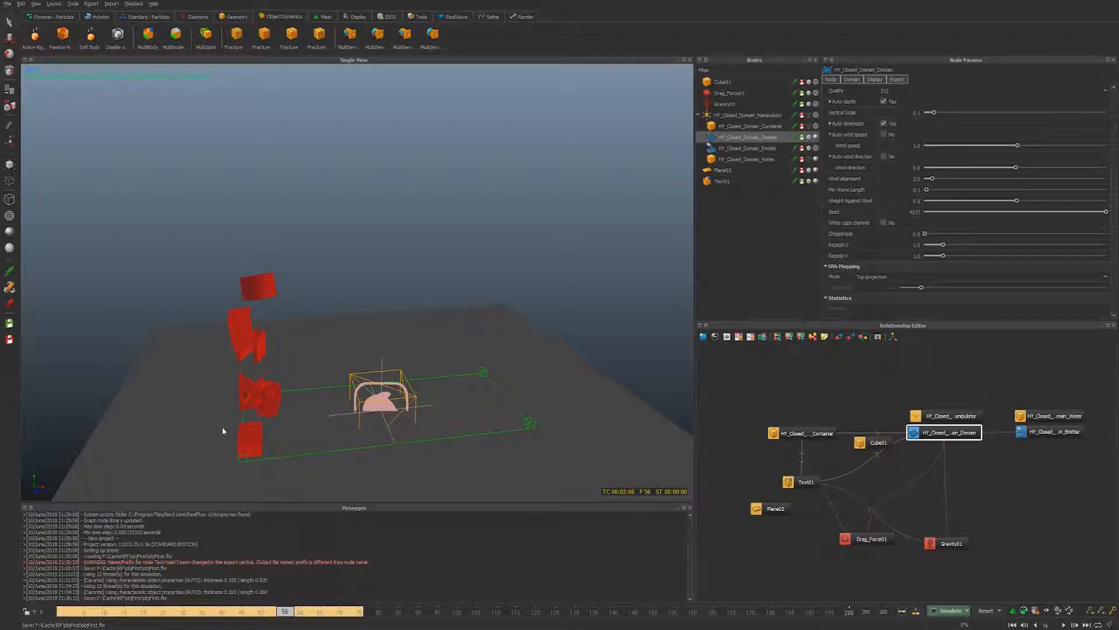
# - Reset the scene, rerun the simulation and review its early frames with the fluid particles
pyautogui.moveTo(70, 611)
pyautogui.mouseDown()
pyautogui.moveTo(282, 603)
pyautogui.moveTo(37, 601)
pyautogui.moveTo(270, 609)
pyautogui.moveTo(77, 611)
pyautogui.mouseUp()
pyautogui.hotkey('ctrl', 'r')
pyautogui.hotkey('ctrl', 'a')
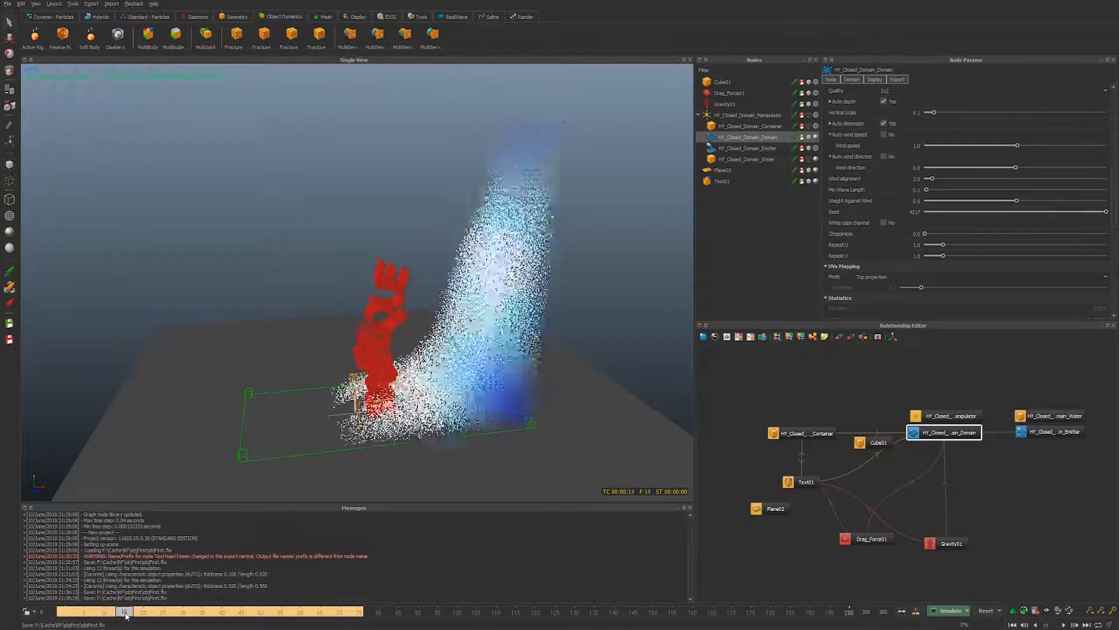
# - Save the project
pyautogui.scroll(5, 888, 230)
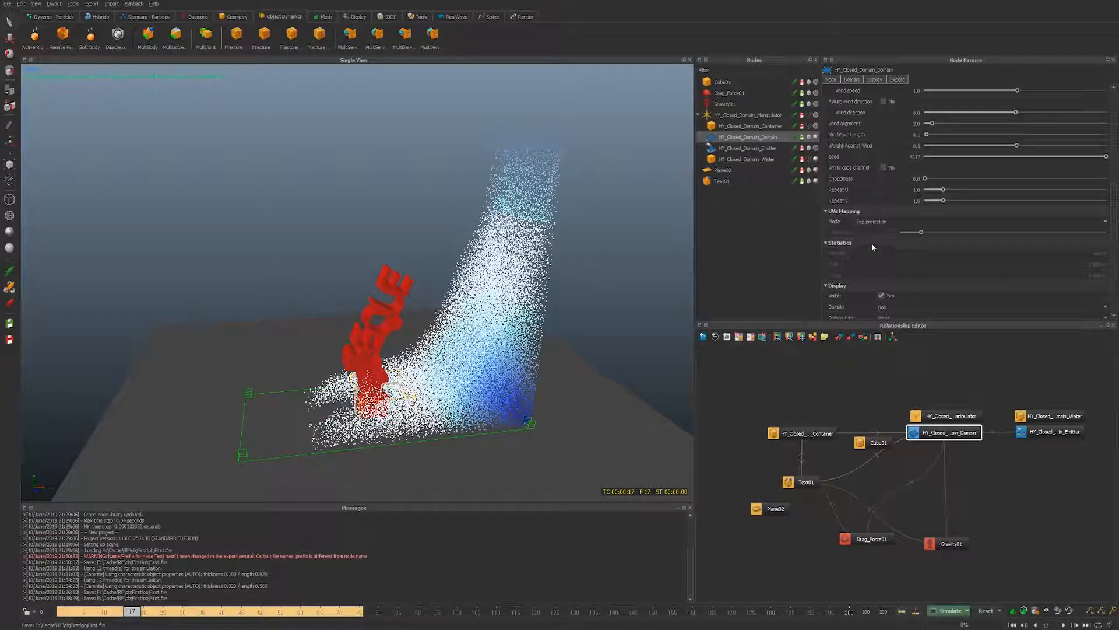
pyautogui.scroll(-1, 889, 247)
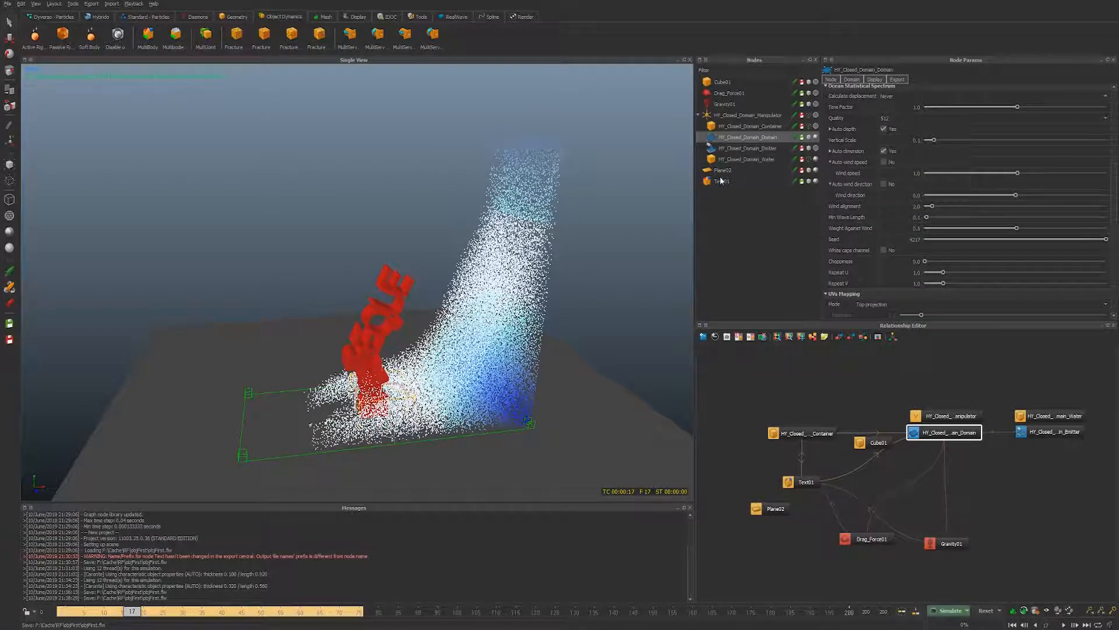
pyautogui.hotkey('ctrl', 's')
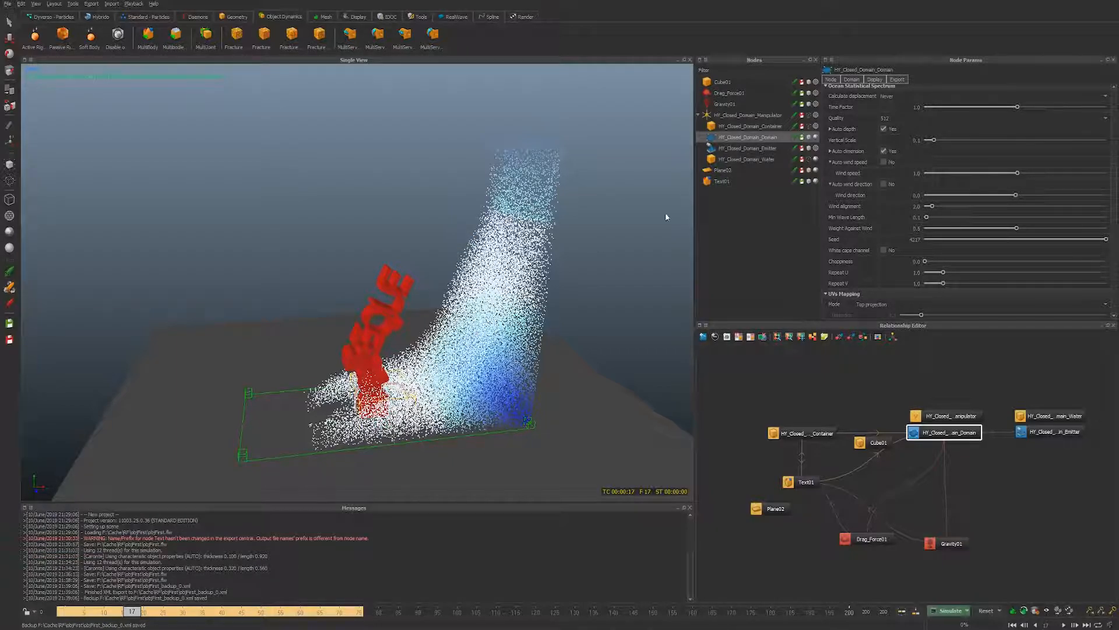
# - Delete the cube from the scene
pyautogui.click(722, 180)
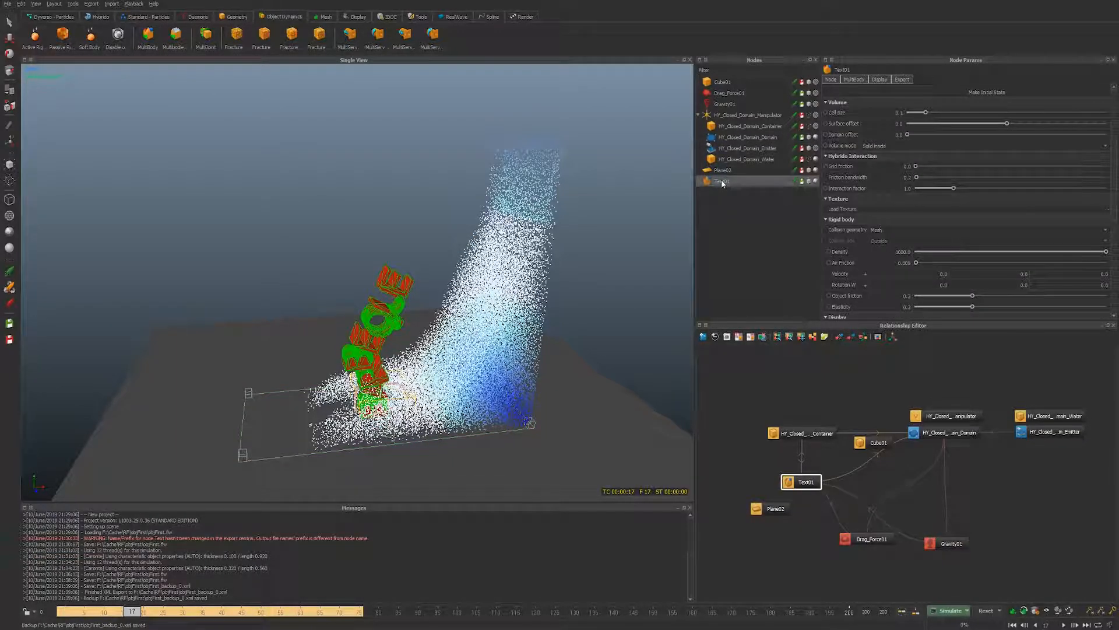
pyautogui.click(723, 82)
pyautogui.press('Delete')
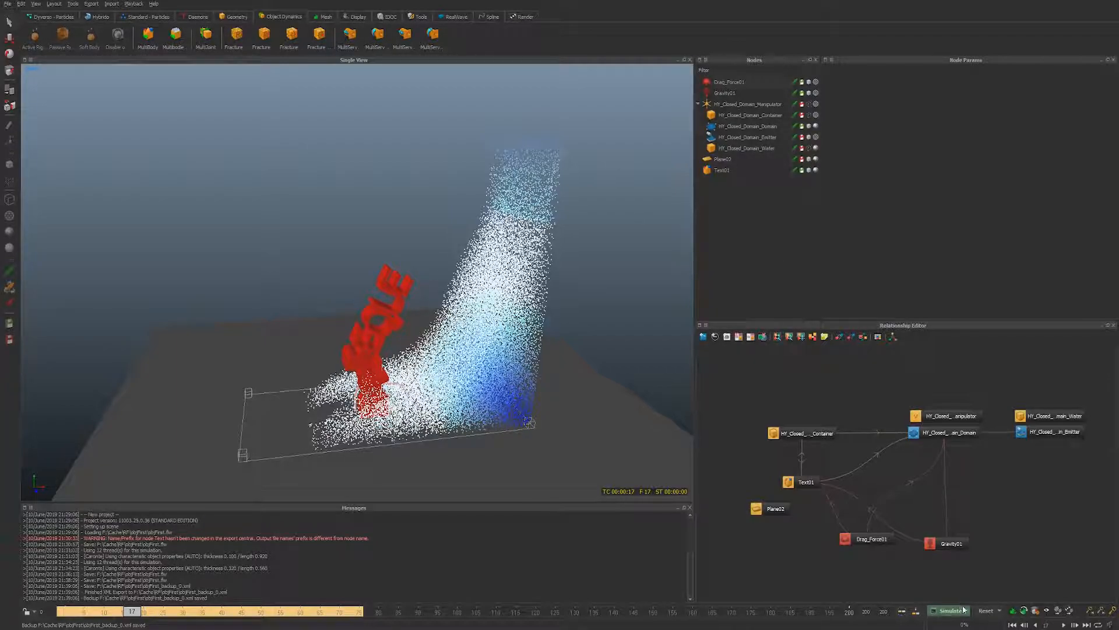
pyautogui.keyDown('alt'); pyautogui.moveTo(488, 373); pyautogui.dragTo(383, 362); pyautogui.keyUp('alt')
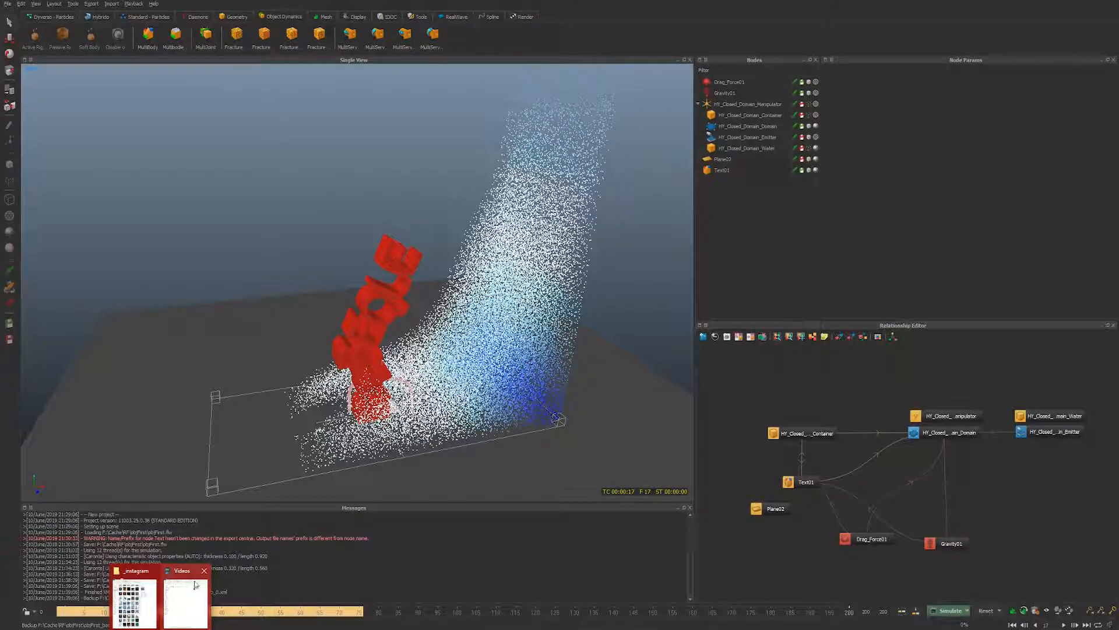
# - Play and scrub the 190607_tuesdayArvo reference video from the _instagram folder, close it and return to the RealFlow scene
pyautogui.click(135, 594)
pyautogui.scroll(-6, 215, 457)
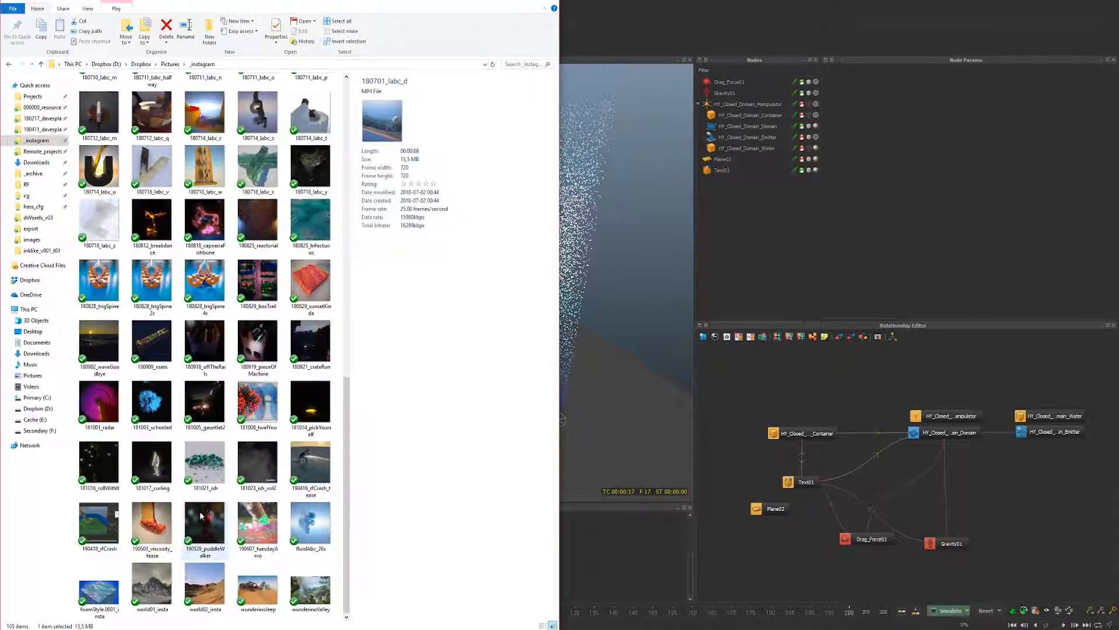
pyautogui.doubleClick(257, 527)
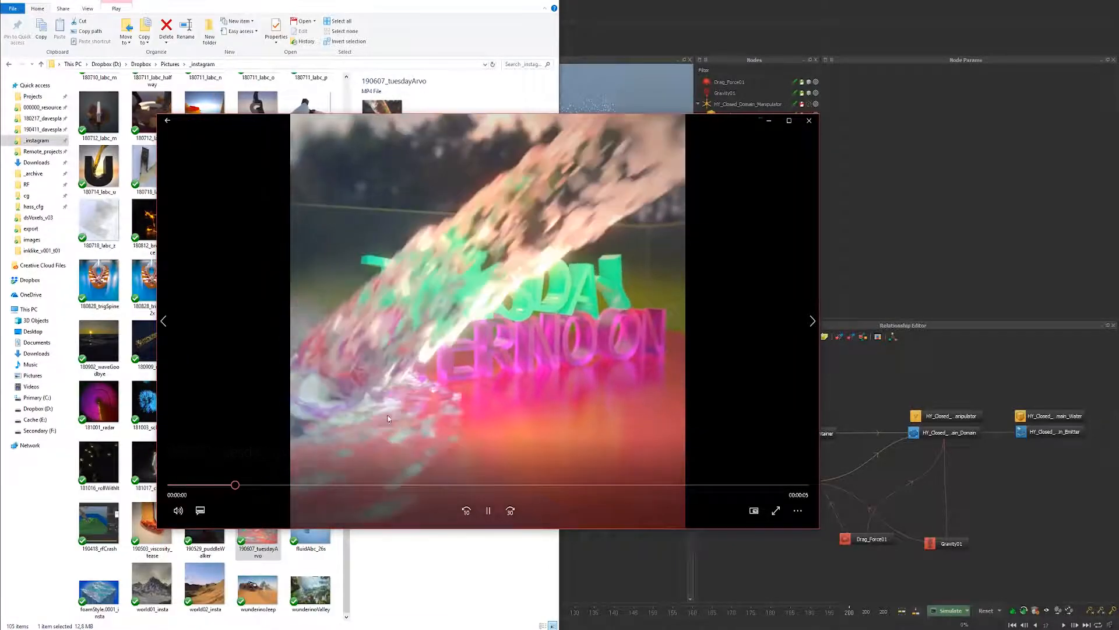
pyautogui.press('space')
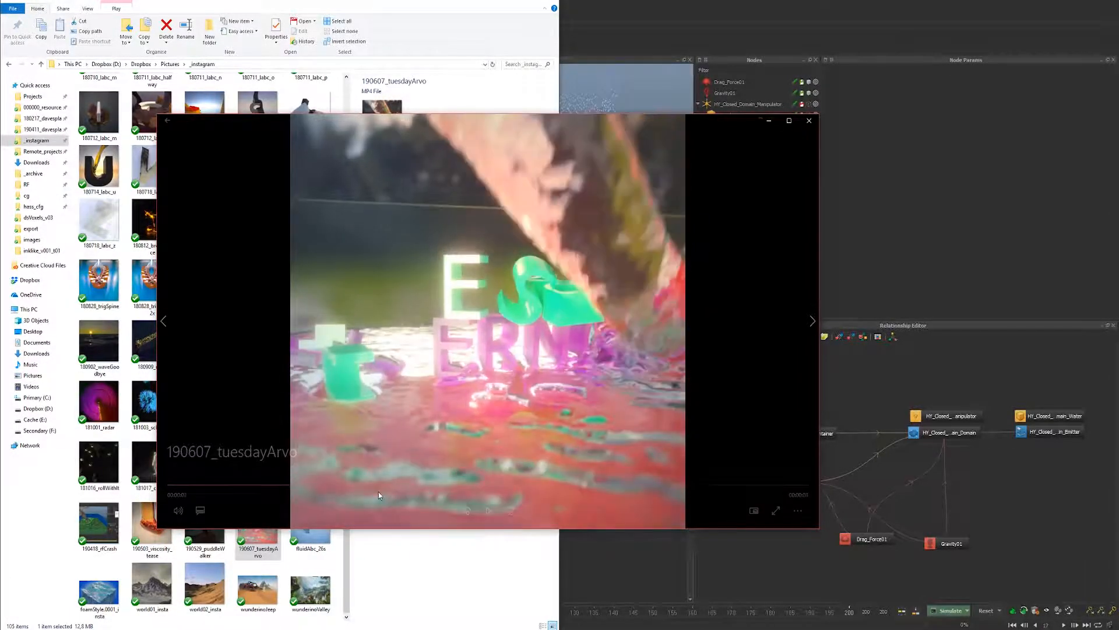
pyautogui.moveTo(443, 485); pyautogui.dragTo(217, 512)
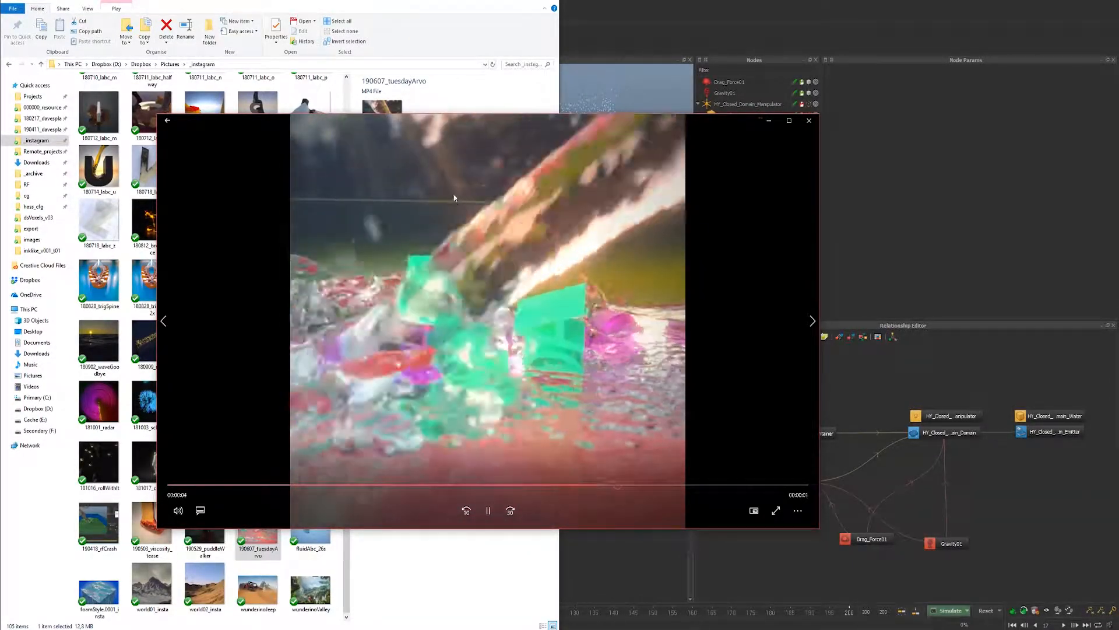
pyautogui.click(809, 120)
pyautogui.click(666, 210)
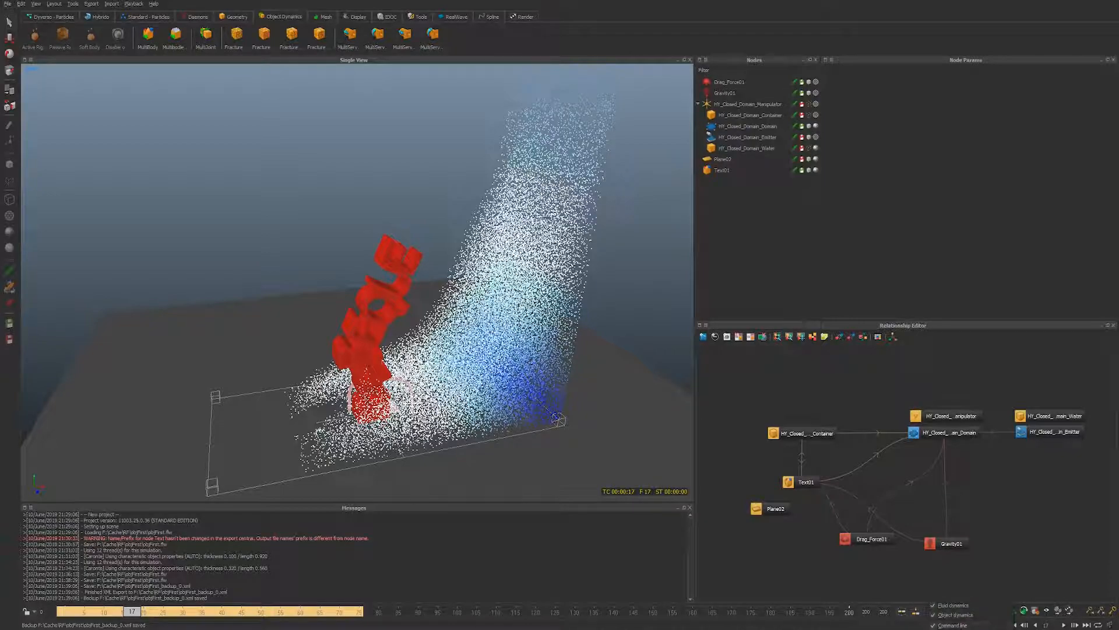
# - Adjust the Caronte solver's quality and jittering in the simulation options and apply them
pyautogui.click(968, 611)
pyautogui.click(906, 336)
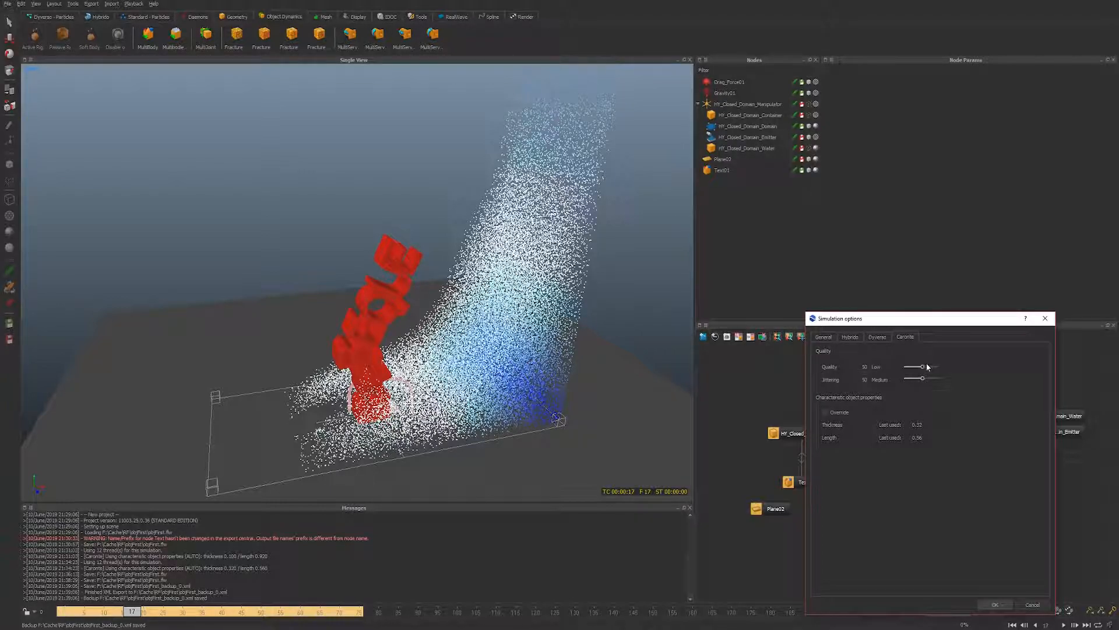
pyautogui.moveTo(929, 366); pyautogui.dragTo(971, 369)
pyautogui.moveTo(915, 381); pyautogui.dragTo(910, 382)
pyautogui.click(995, 604)
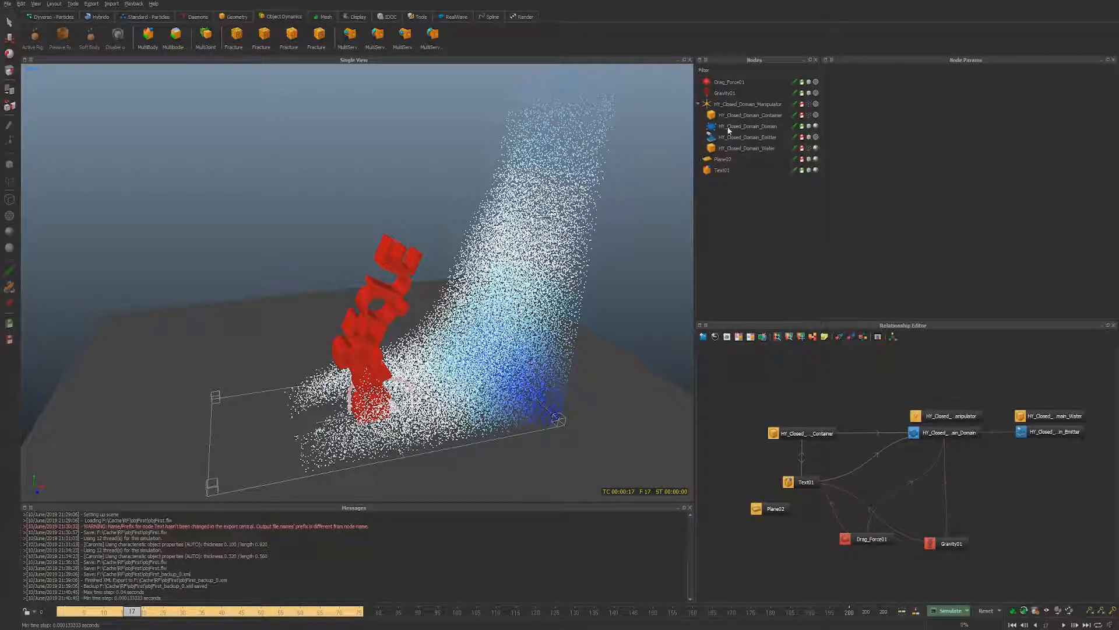
# - Lower the Text01 multibody's rigid-body elasticity to about 0.09 and raise its object friction
pyautogui.click(746, 116)
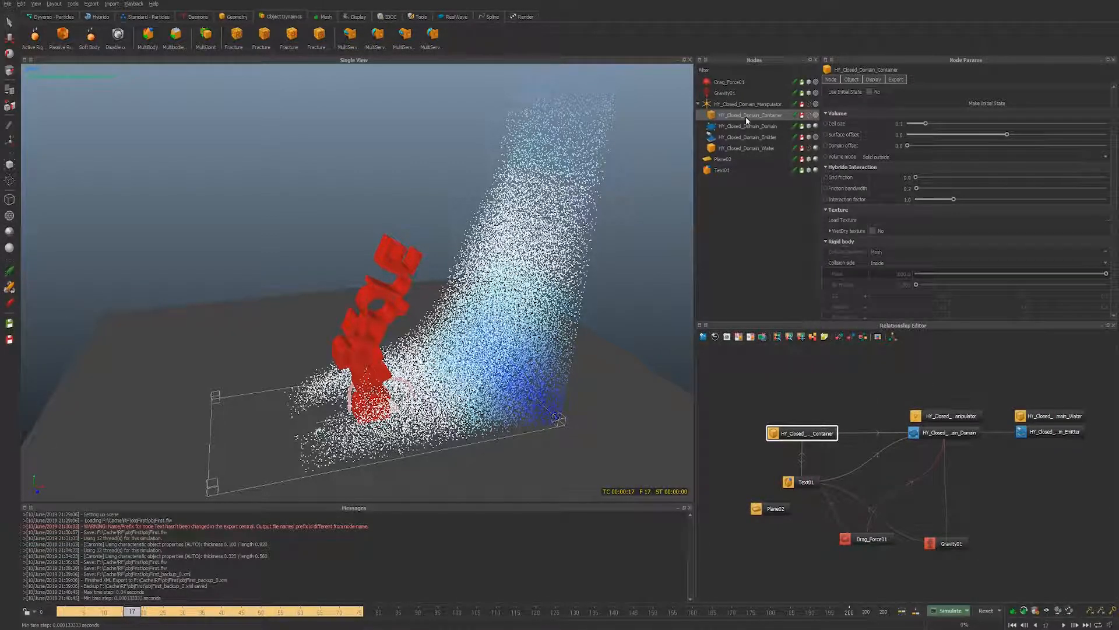
pyautogui.click(727, 170)
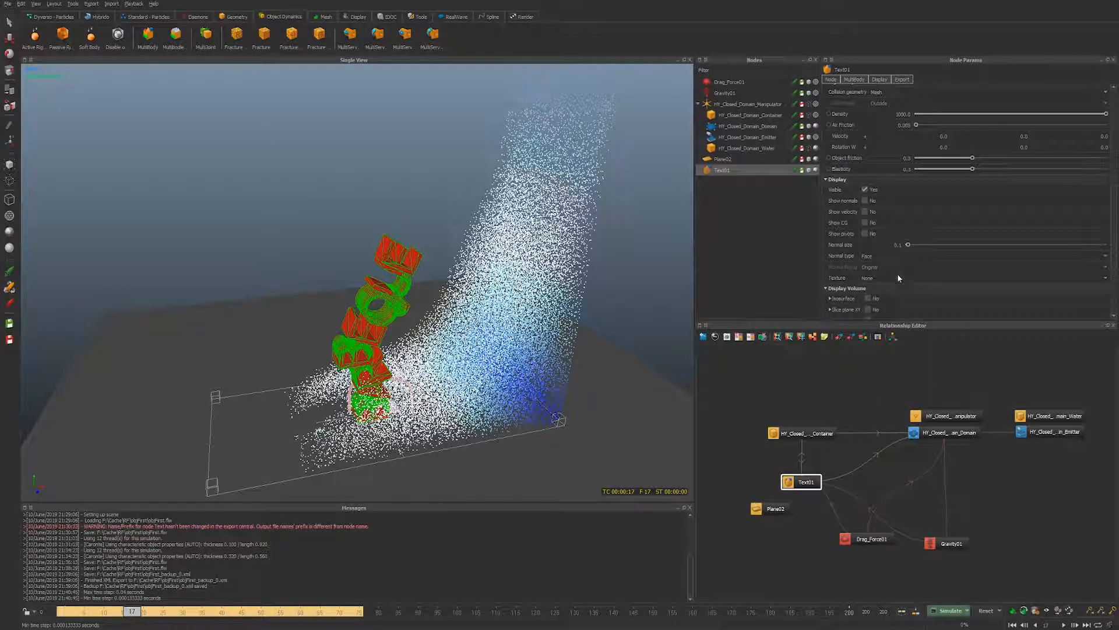
pyautogui.scroll(-4, 882, 195)
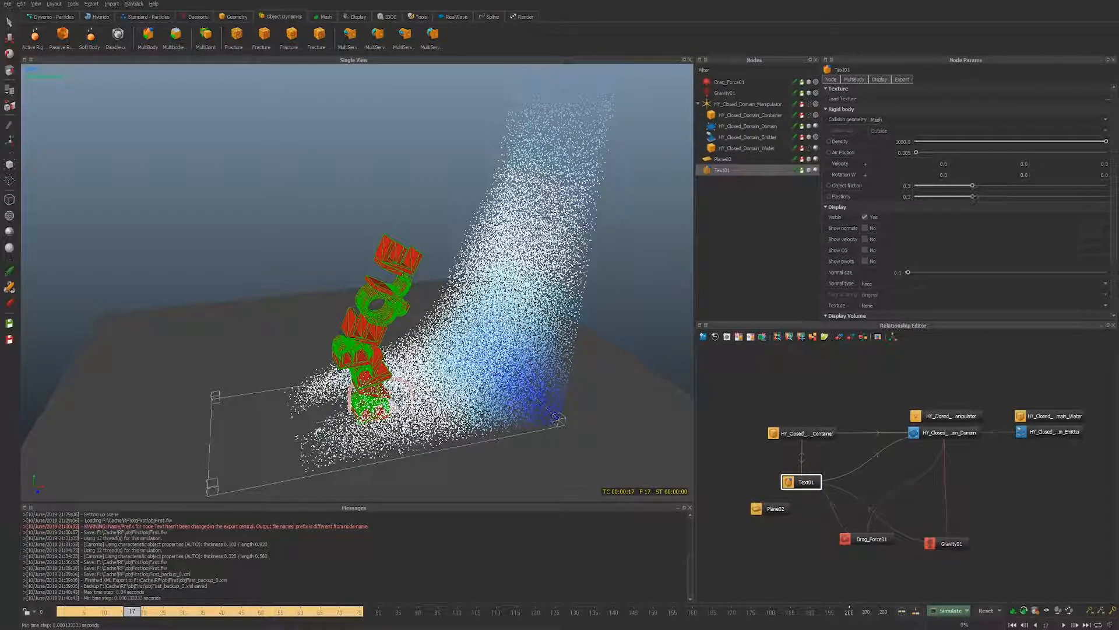
pyautogui.moveTo(973, 197)
pyautogui.mouseDown()
pyautogui.moveTo(934, 199)
pyautogui.moveTo(988, 186)
pyautogui.mouseUp()
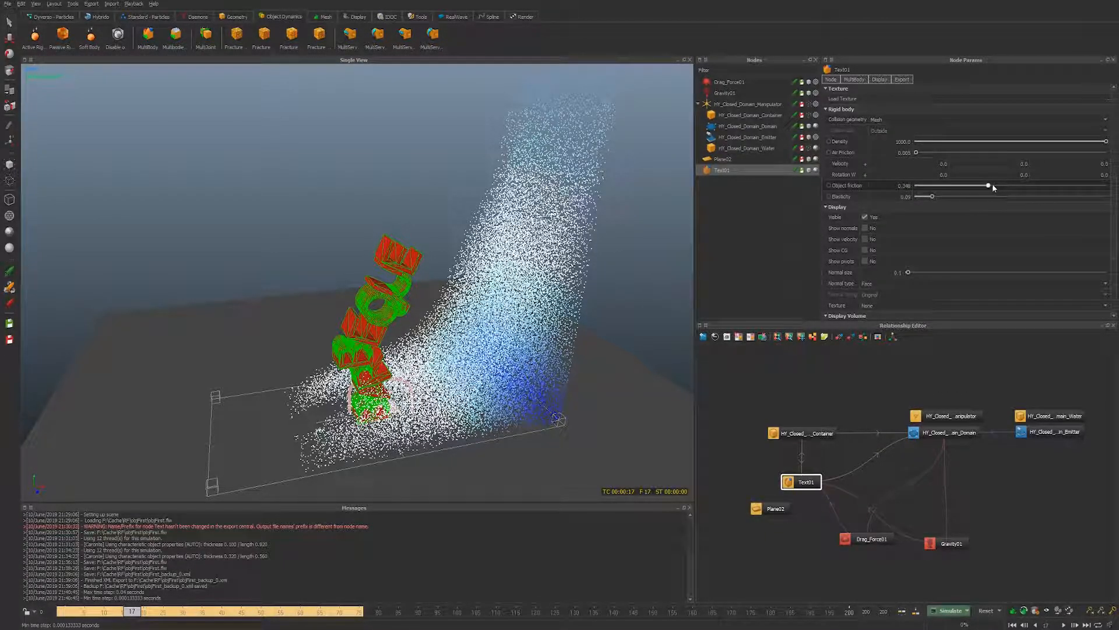
# - Examine the parameters of the closed domain's container, fluid domain and emitter nodes
pyautogui.click(750, 115)
pyautogui.scroll(-10, 901, 211)
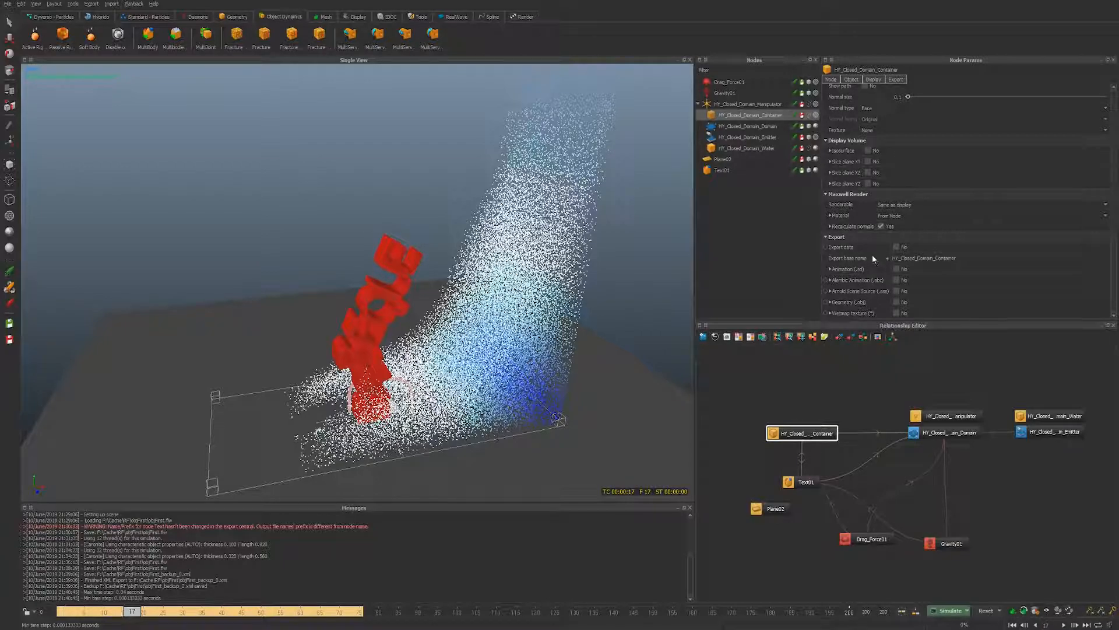
pyautogui.scroll(5, 873, 254)
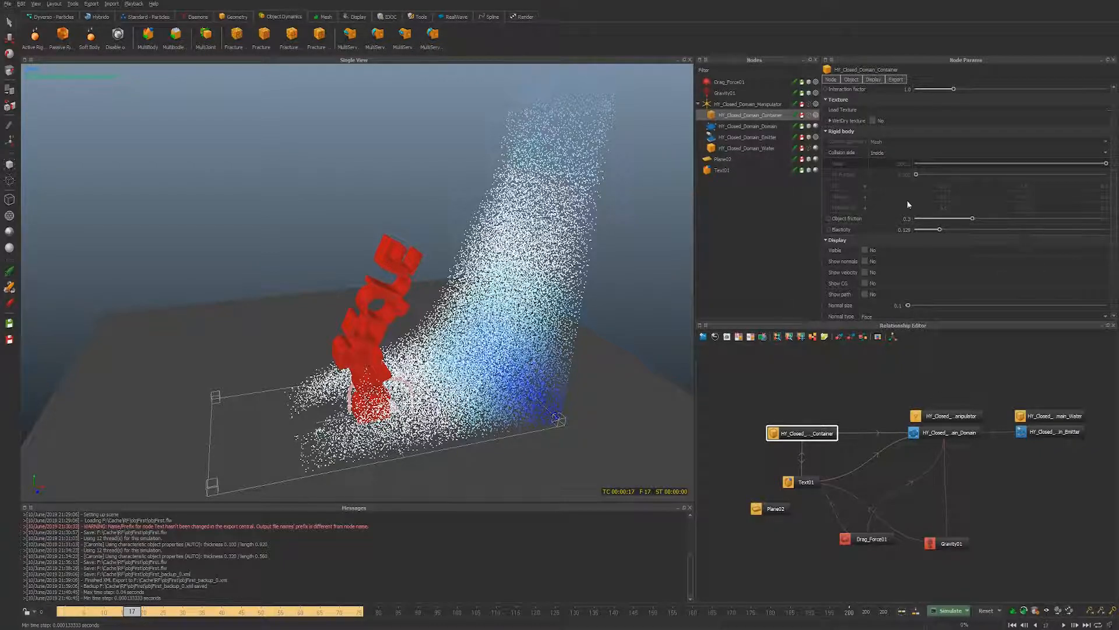
pyautogui.click(759, 126)
pyautogui.scroll(-3, 908, 222)
pyautogui.scroll(2, 909, 226)
pyautogui.scroll(-2, 907, 236)
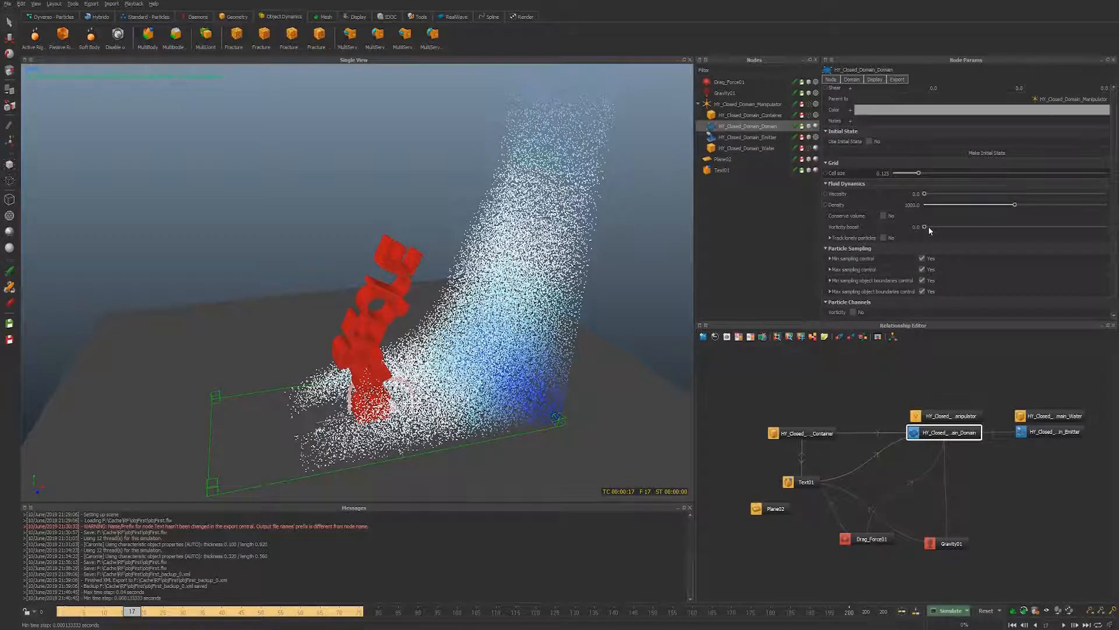
pyautogui.click(759, 137)
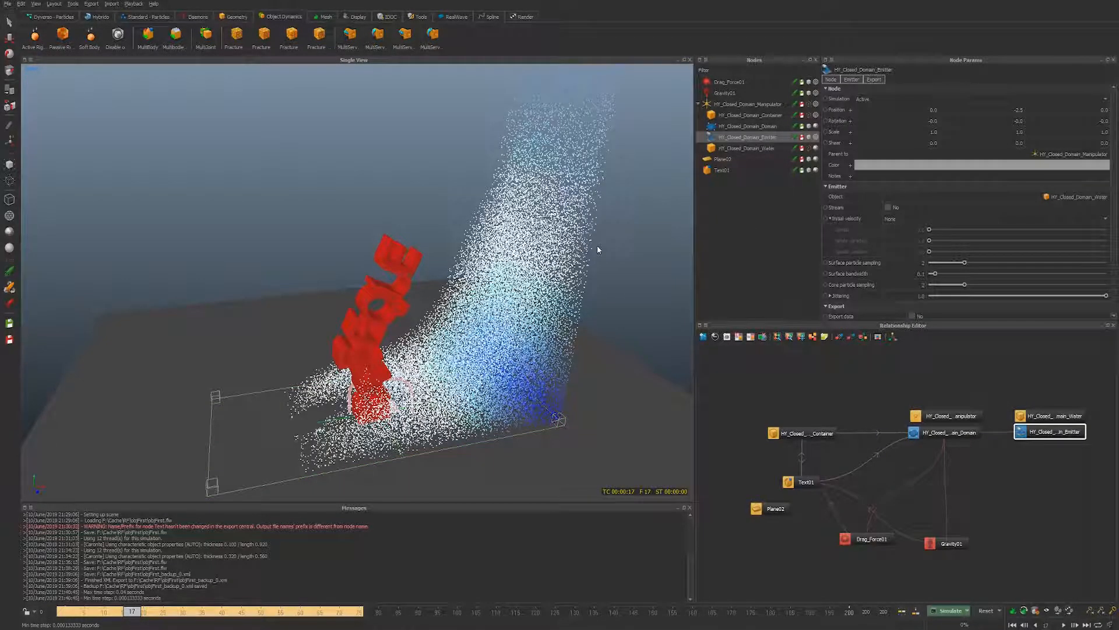
# - Scrub through the simulated frames to review the text collapsing in the fluid, stopping at frame 28
pyautogui.keyDown('alt'); pyautogui.moveTo(570, 298); pyautogui.dragTo(525, 293); pyautogui.keyUp('alt')
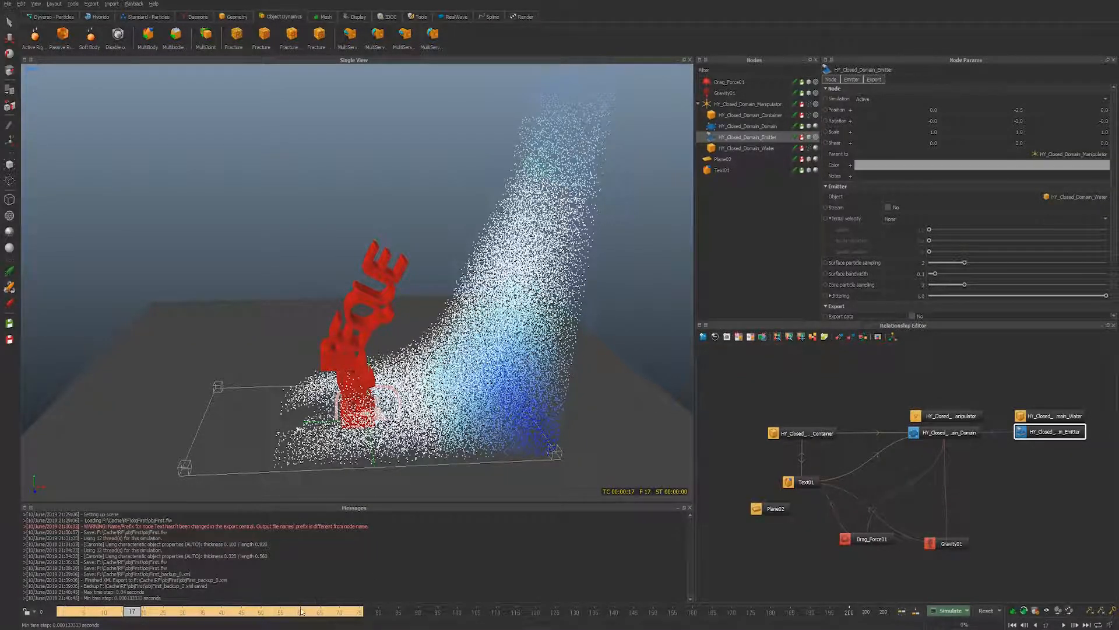
pyautogui.moveTo(99, 607); pyautogui.dragTo(299, 593)
pyautogui.moveTo(231, 600); pyautogui.dragTo(176, 608)
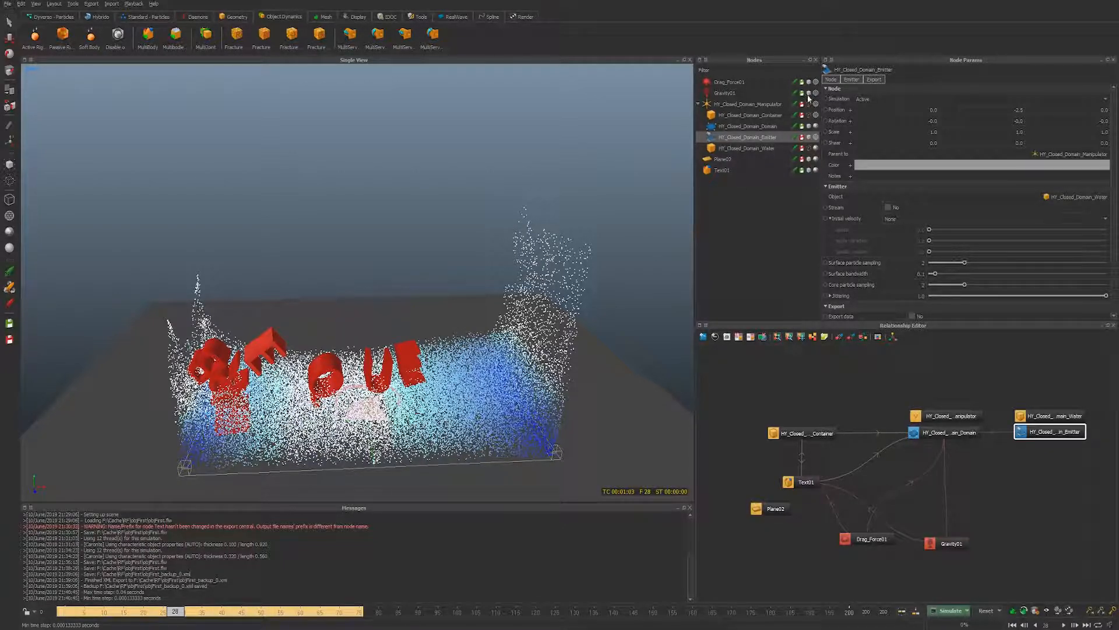
# - Delete the Text01 node and the closed domain manipulator with all its child nodes from the scene
pyautogui.click(768, 104)
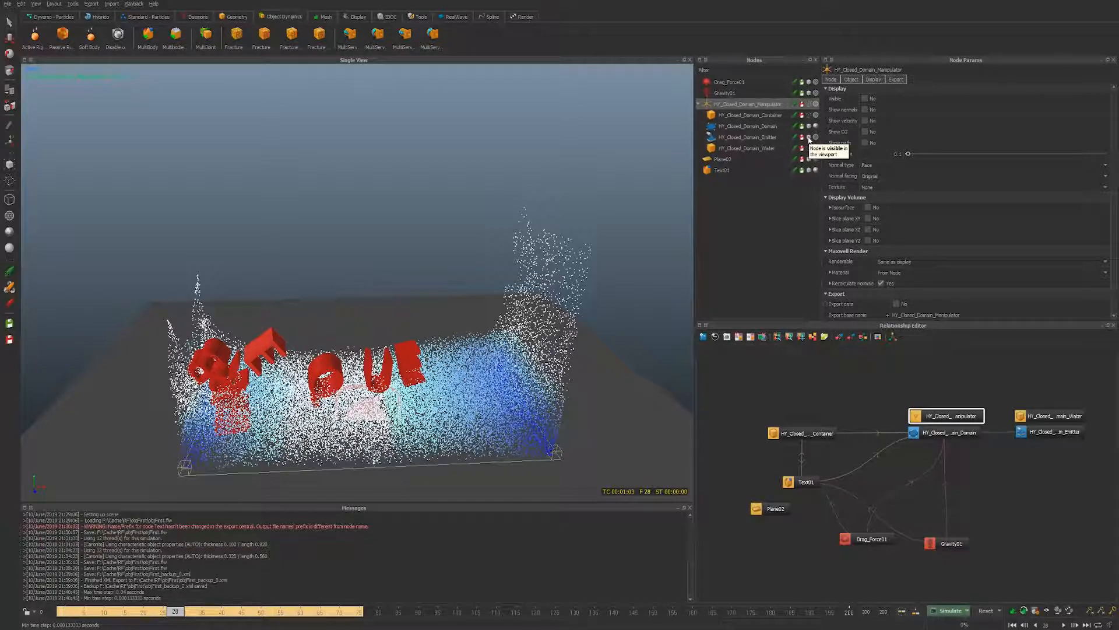
pyautogui.click(723, 169)
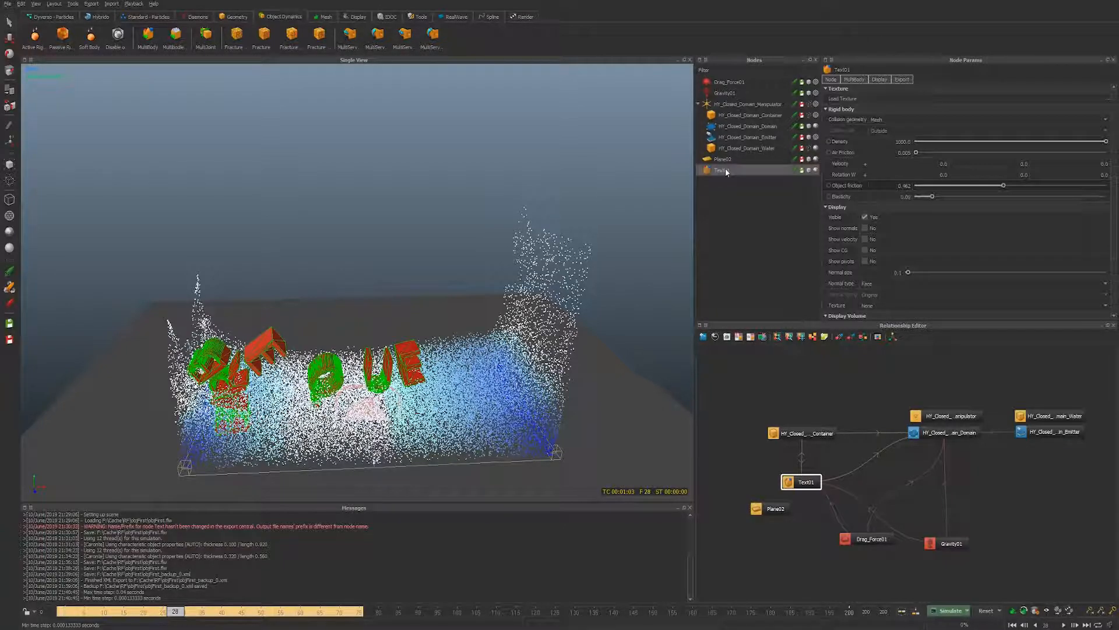
pyautogui.press('Delete')
pyautogui.click(733, 103)
pyautogui.press('Delete')
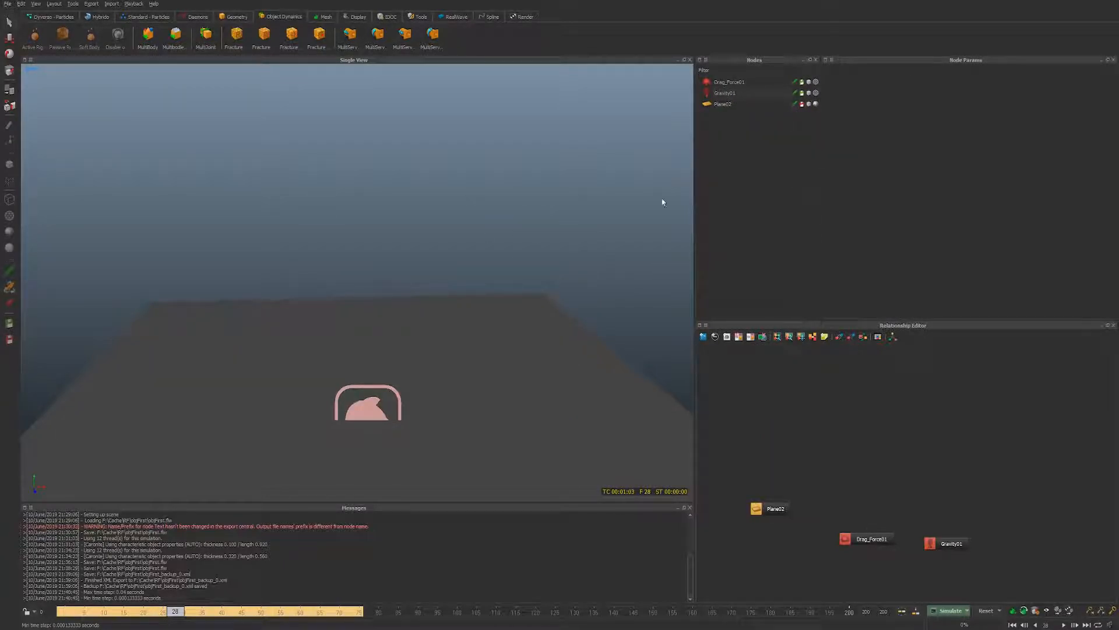
# - Make the Plane02 ground plane a passive rigid body
pyautogui.click(719, 104)
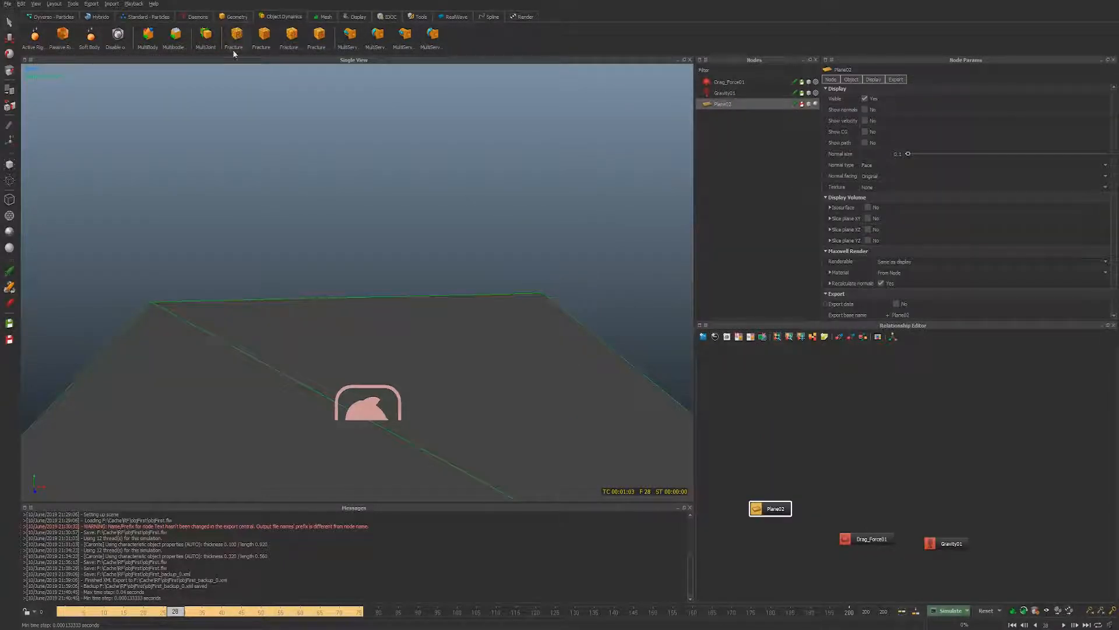
pyautogui.click(63, 36)
# - Add a torus to the scene, view it in perspective and turn it into a soft body
pyautogui.click(233, 17)
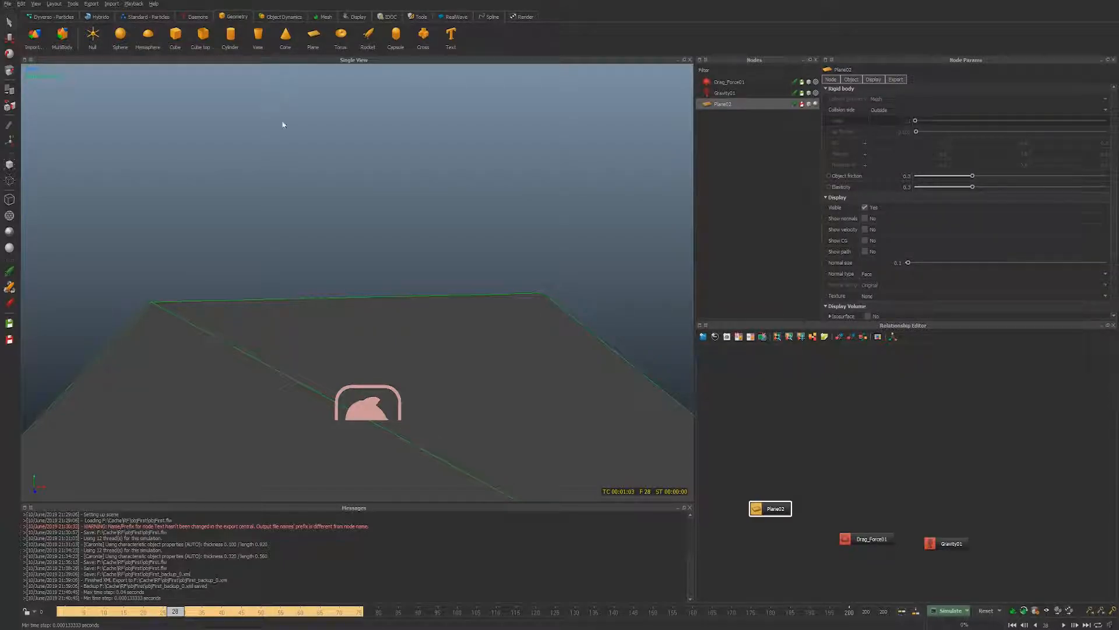
pyautogui.click(341, 35)
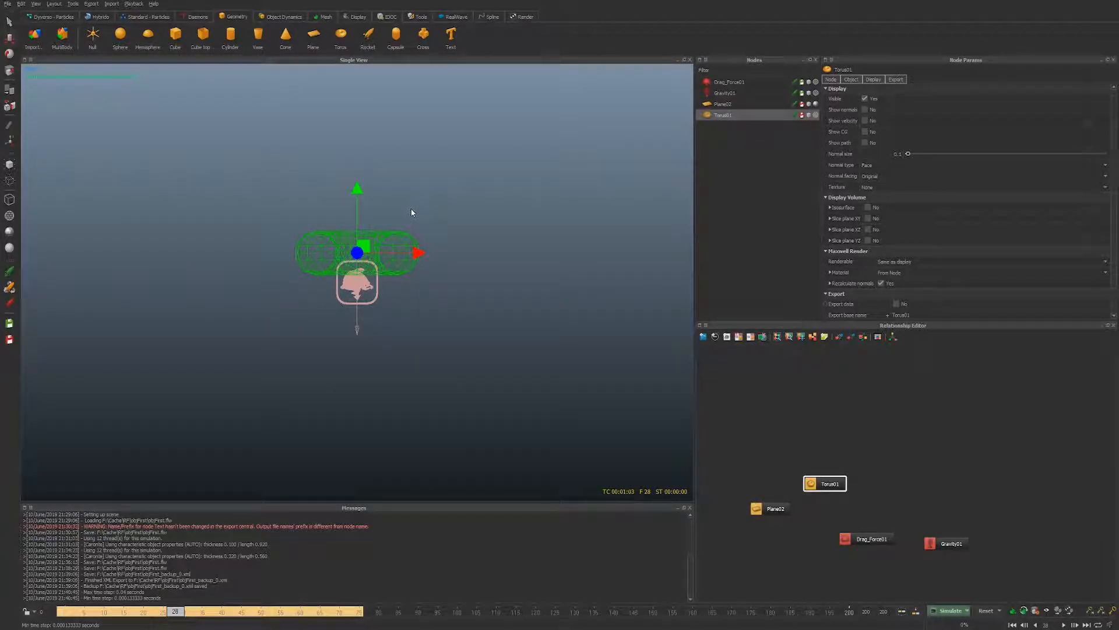
pyautogui.press('4')
pyautogui.keyDown('alt'); pyautogui.moveTo(398, 321); pyautogui.dragTo(446, 294); pyautogui.keyUp('alt')
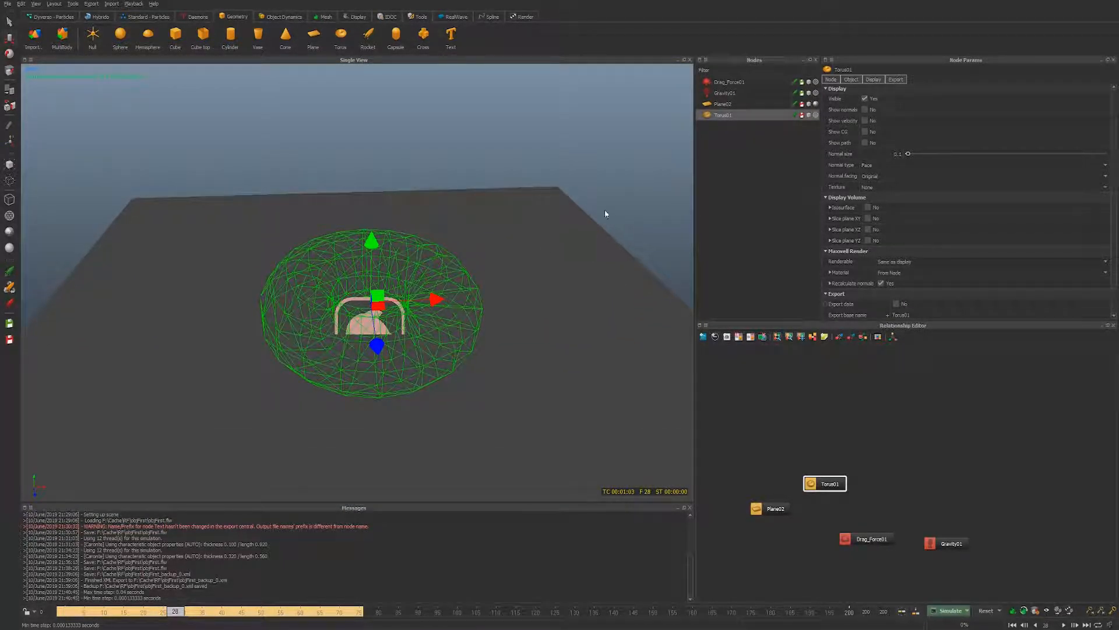
pyautogui.click(269, 17)
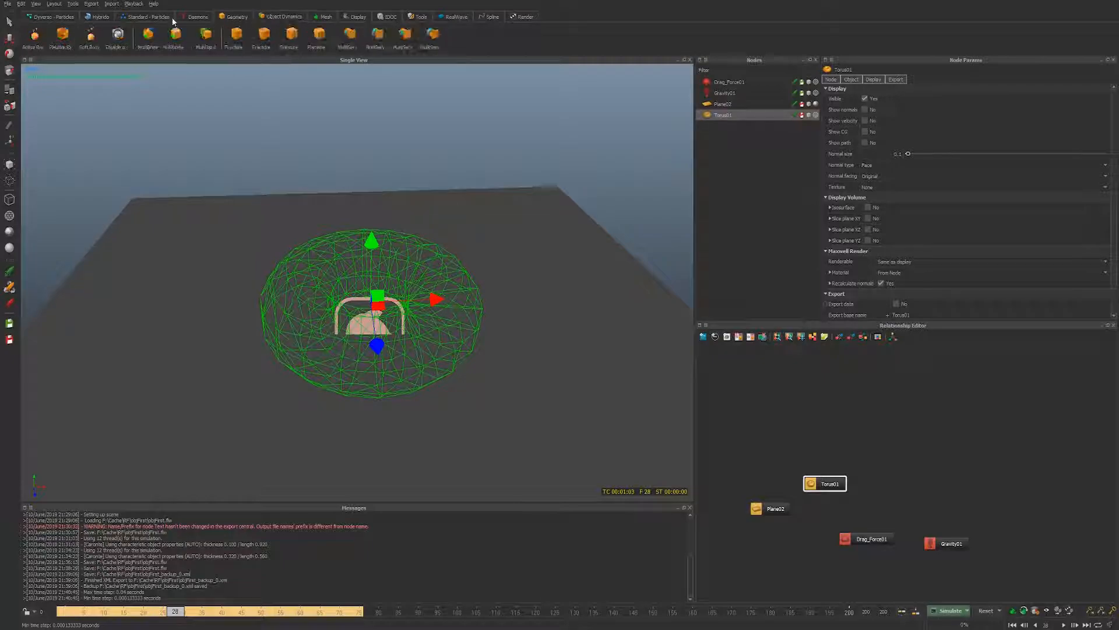
pyautogui.click(90, 39)
# - Link the torus to the ground plane, the gravity and the drag force in the Relationship Editor
pyautogui.moveTo(830, 488); pyautogui.dragTo(807, 536)
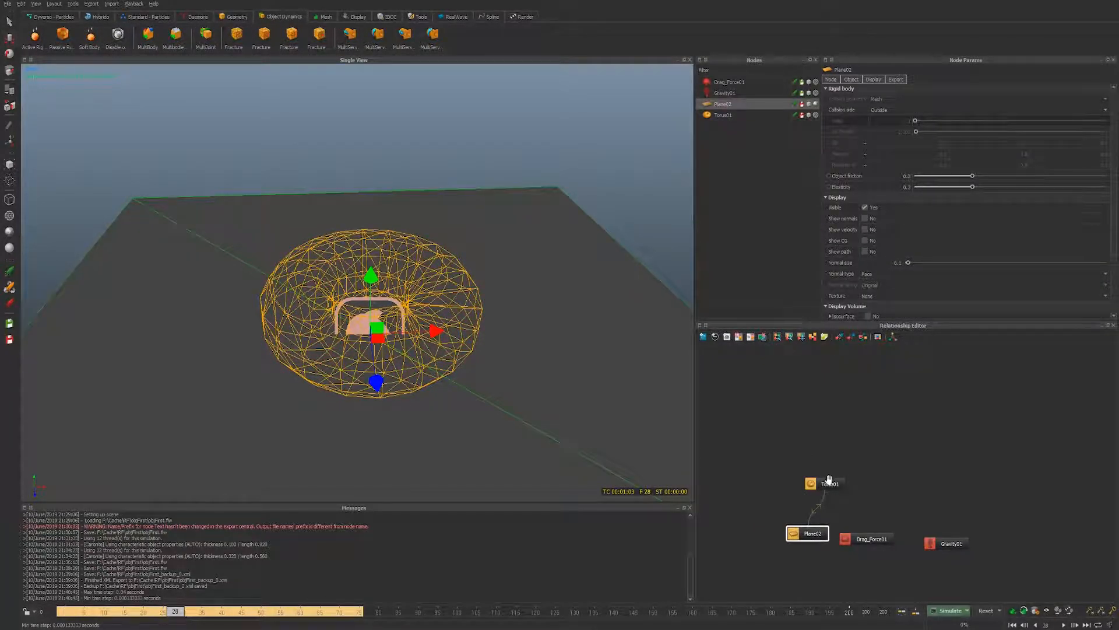
pyautogui.moveTo(830, 483); pyautogui.dragTo(848, 463)
pyautogui.moveTo(975, 548); pyautogui.dragTo(956, 542)
pyautogui.moveTo(854, 471); pyautogui.dragTo(882, 541)
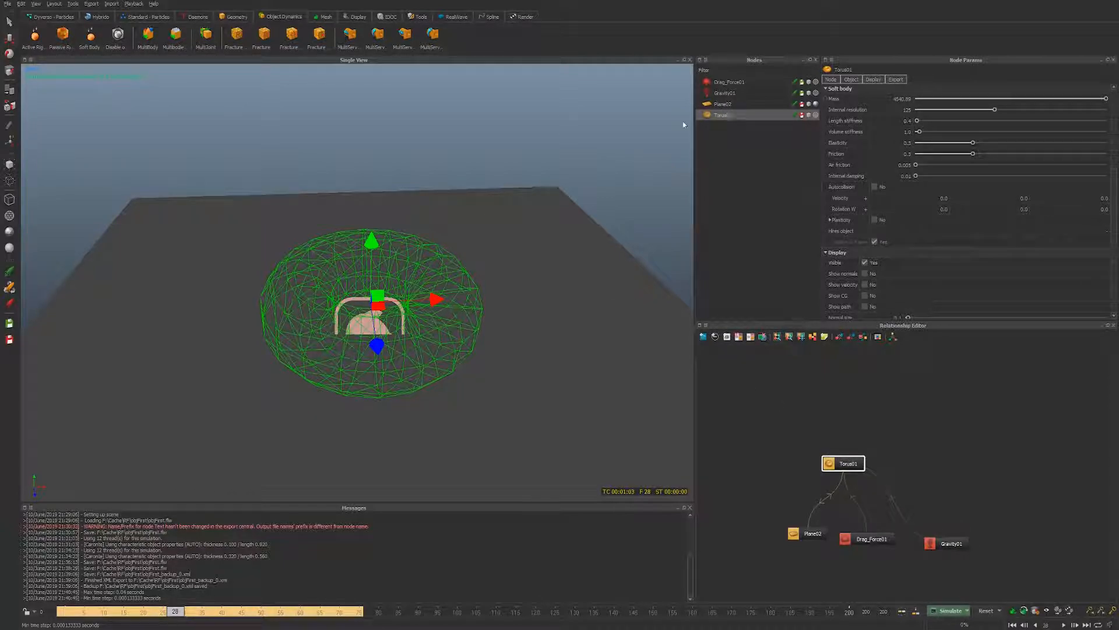
# - Rotate the torus upright and raise it above the ground plane
pyautogui.moveTo(372, 243); pyautogui.dragTo(429, 226)
pyautogui.press('e')
pyautogui.keyDown('alt'); pyautogui.moveTo(452, 202); pyautogui.dragTo(445, 263, button='middle'); pyautogui.keyUp('alt')
pyautogui.keyDown('alt'); pyautogui.moveTo(445, 263); pyautogui.dragTo(400, 233); pyautogui.keyUp('alt')
pyautogui.press('w')
pyautogui.moveTo(360, 330); pyautogui.dragTo(362, 275)
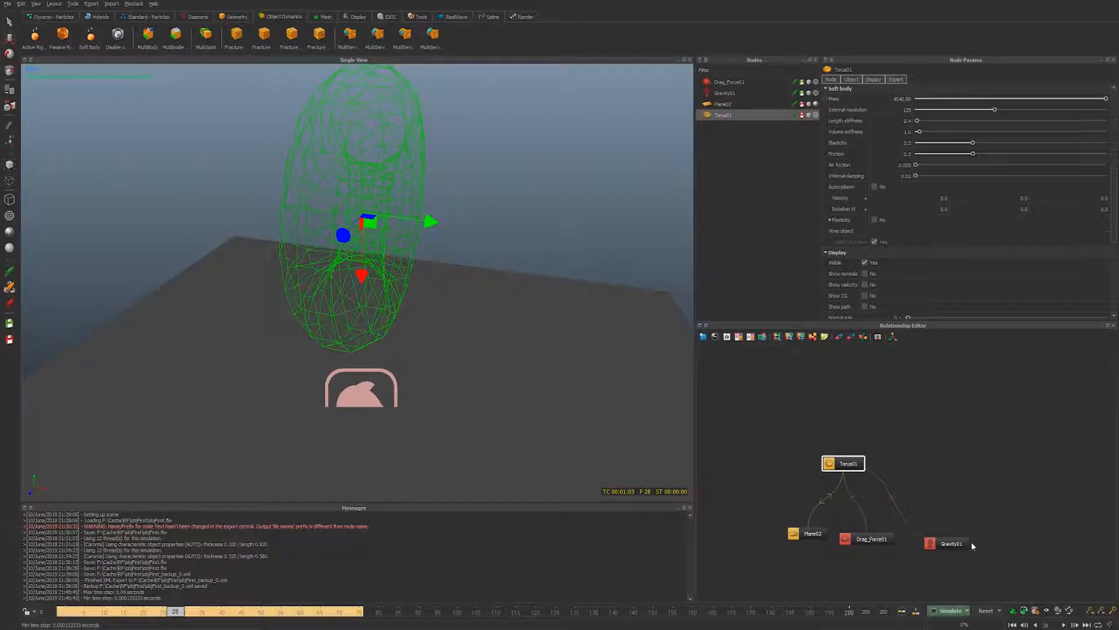
# - Simulate the soft-body torus up to about frame 46, stop, and examine its soft body parameters such as internal resolution and elasticity
pyautogui.click(965, 612)
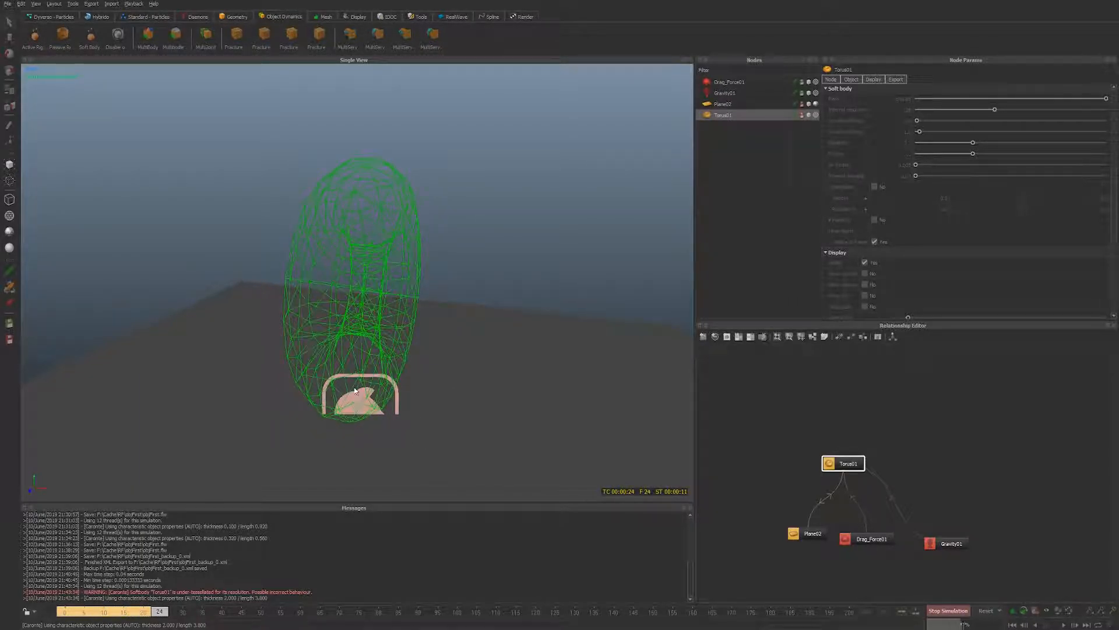
pyautogui.scroll(-5, 887, 224)
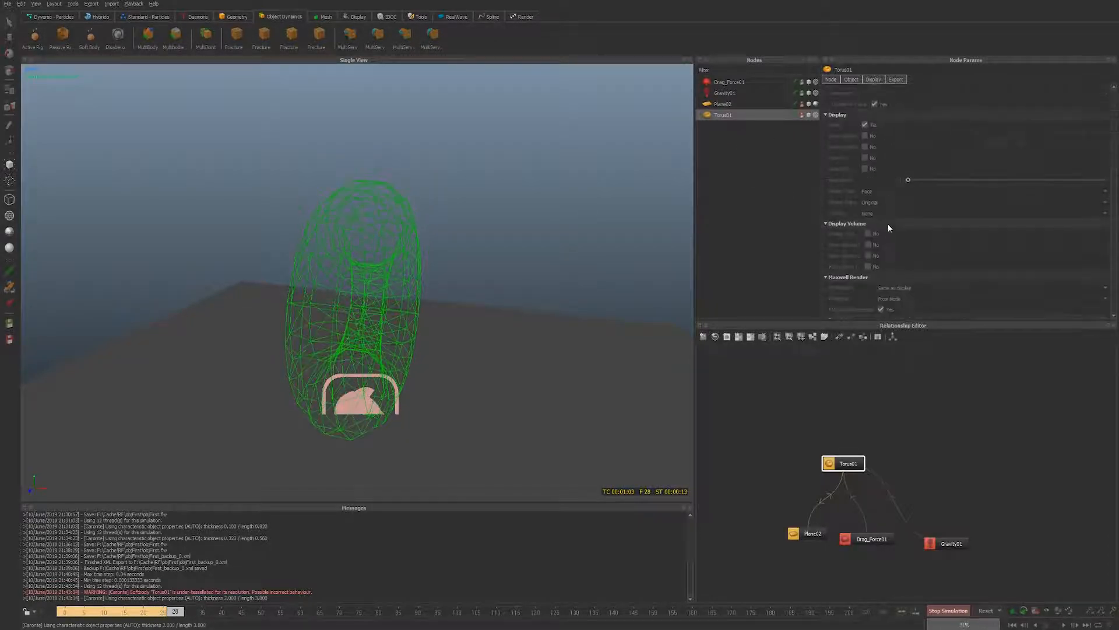
pyautogui.scroll(3, 887, 222)
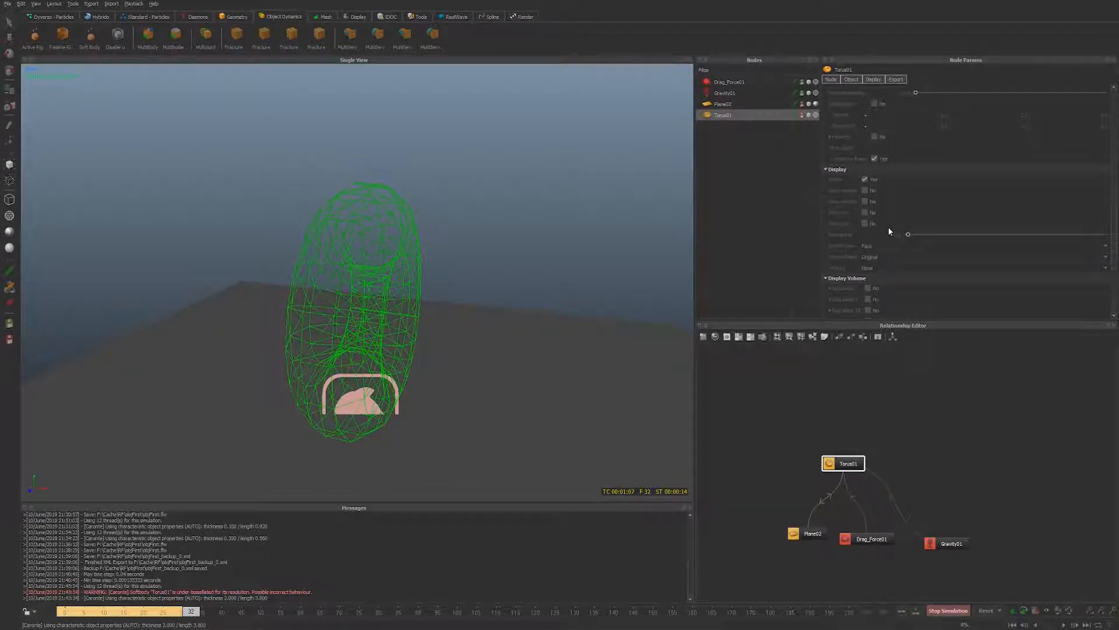
pyautogui.scroll(4, 888, 229)
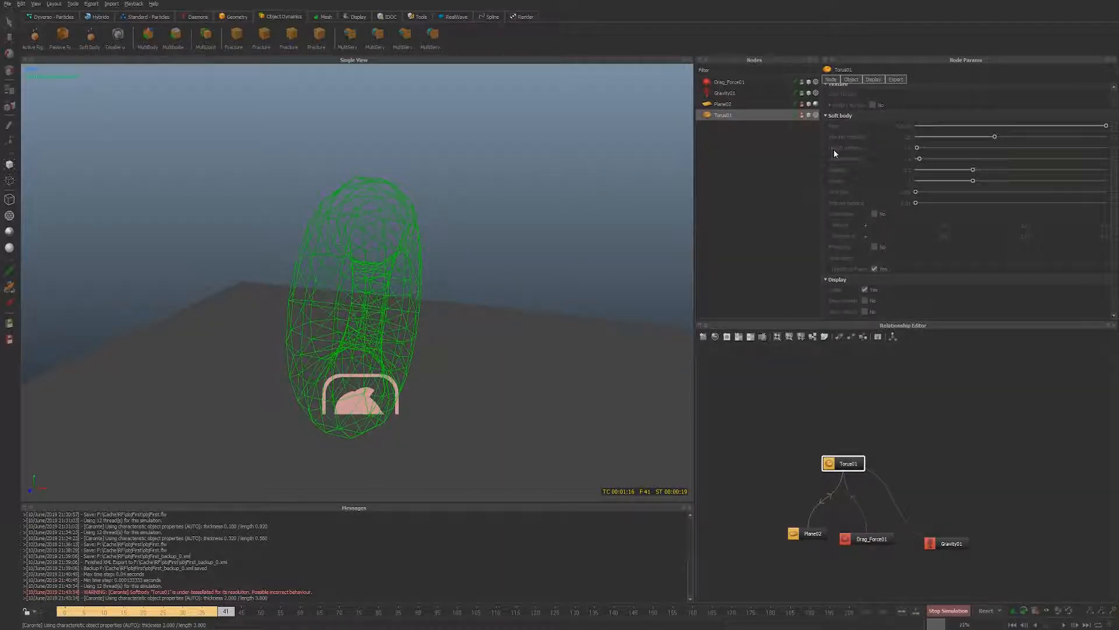
pyautogui.hotkey('alt', 'a')
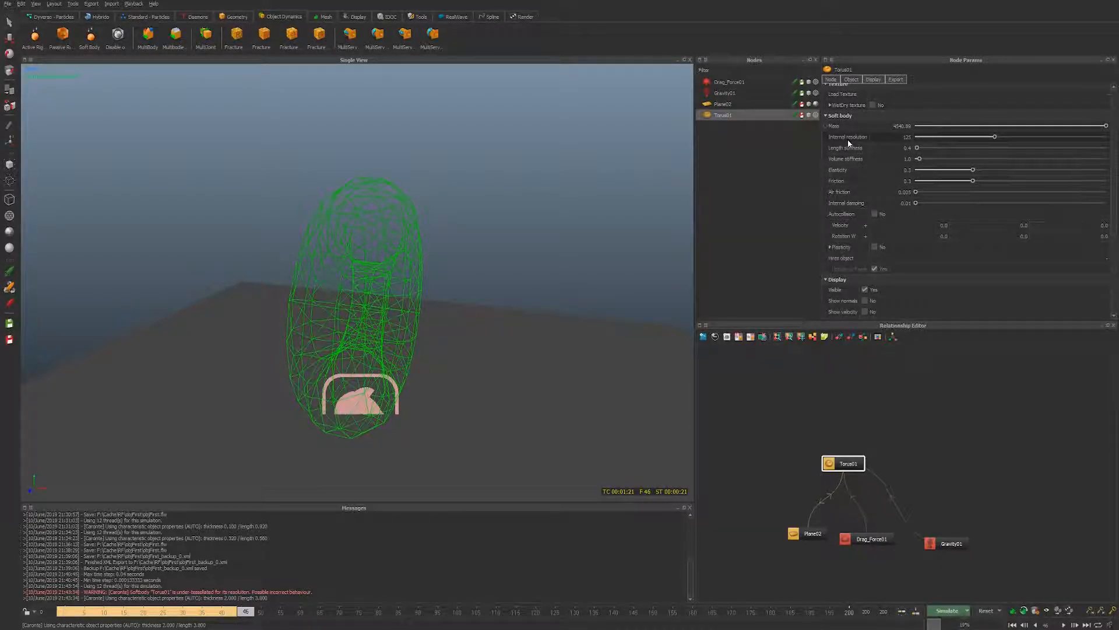
pyautogui.moveTo(850, 137)
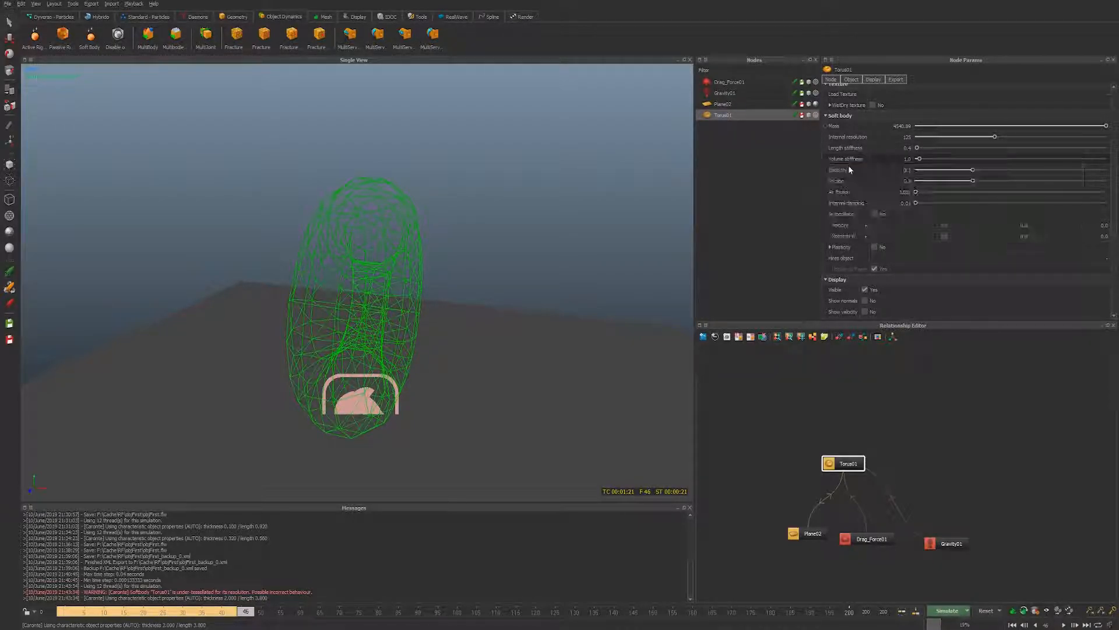
pyautogui.moveTo(850, 170)
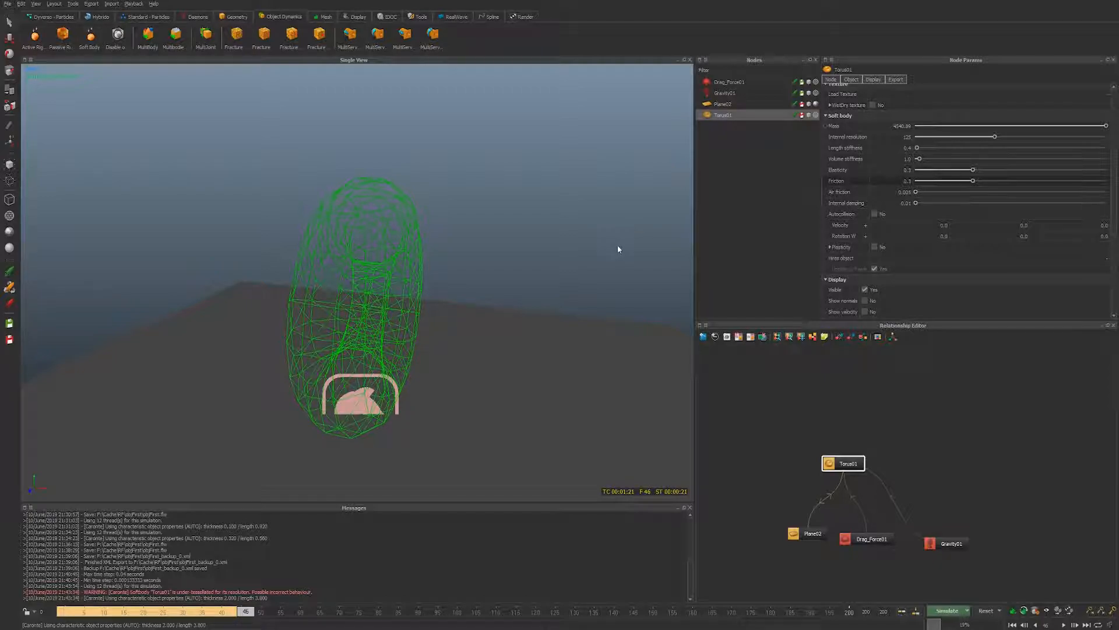
# - Reset the soft-body torus simulation to frame 0, confirming that all simulation data is discarded
pyautogui.hotkey('ctrl', 'r')
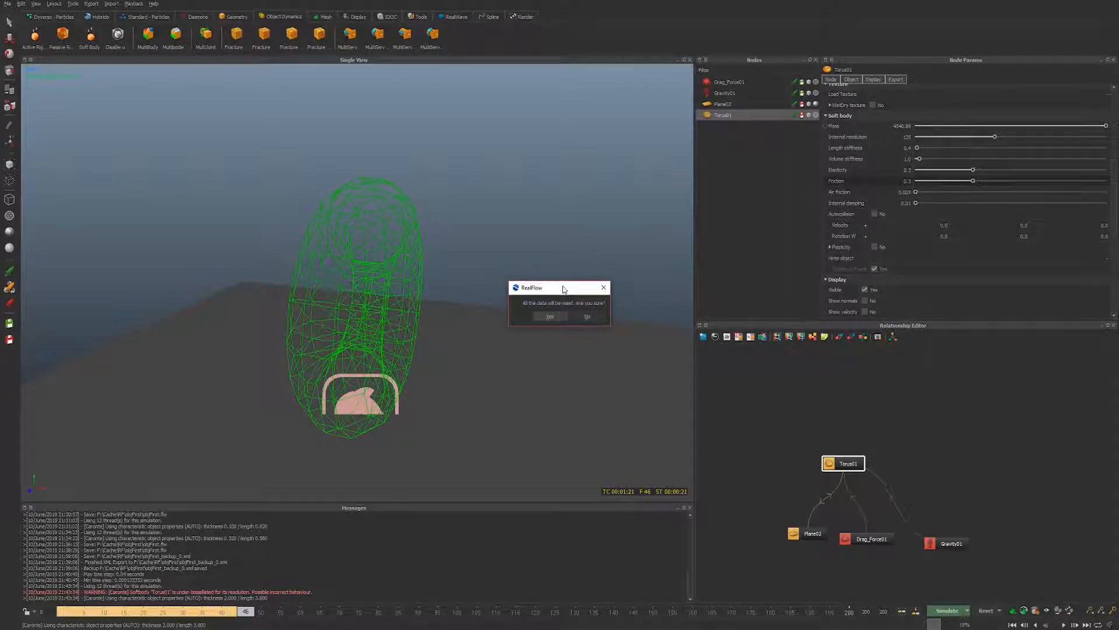
pyautogui.press('Return')
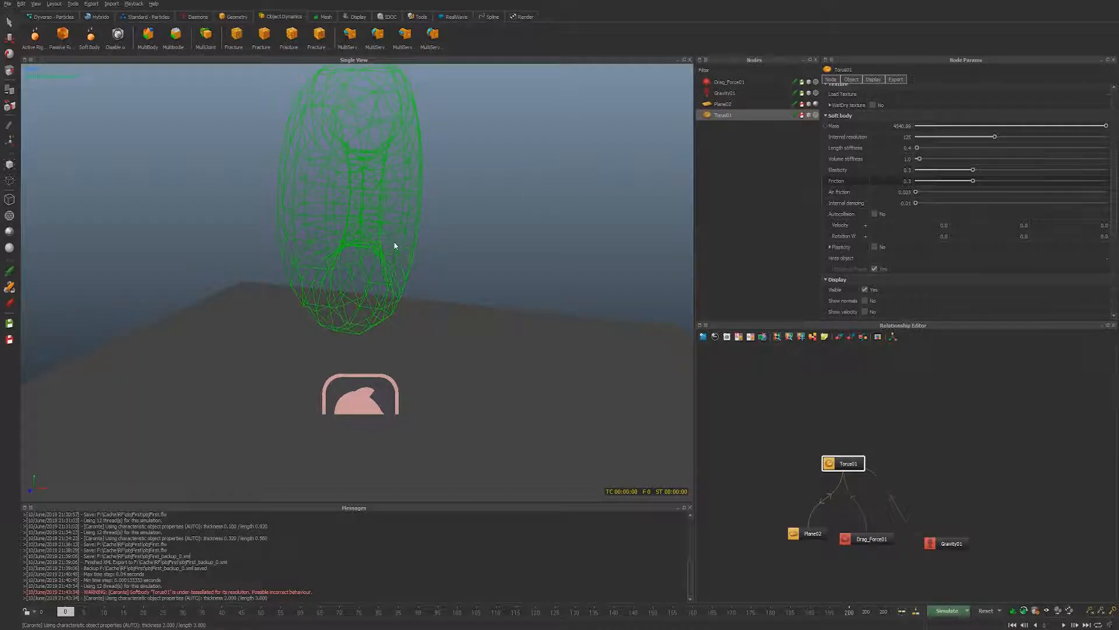
pyautogui.keyDown('alt'); pyautogui.moveTo(463, 208); pyautogui.dragTo(563, 206); pyautogui.keyUp('alt')
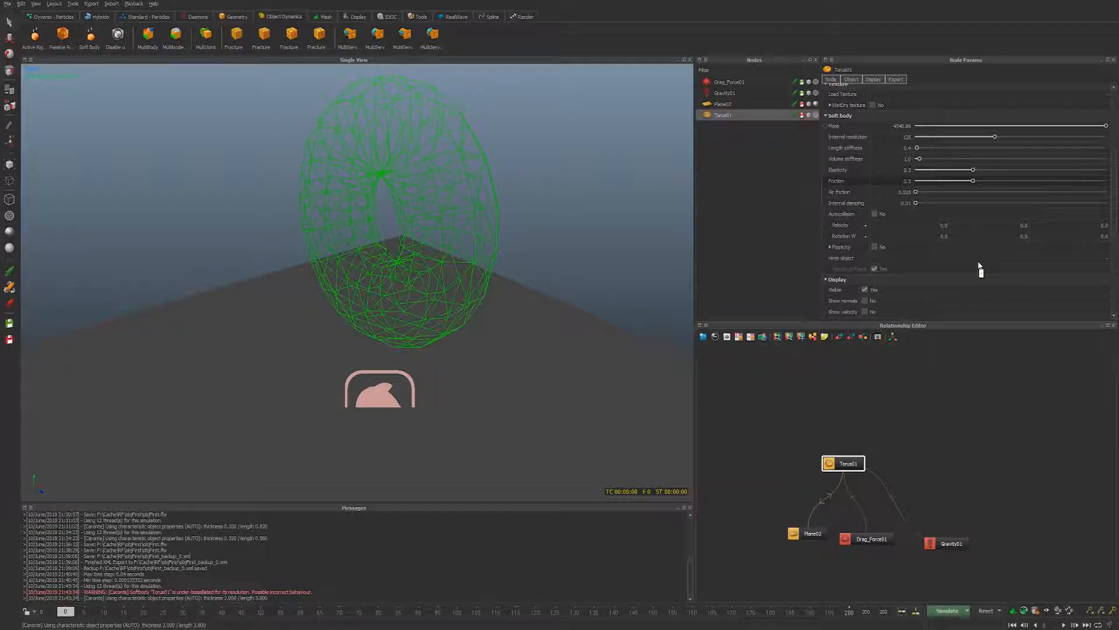
pyautogui.keyDown('alt'); pyautogui.moveTo(516, 265); pyautogui.dragTo(483, 283); pyautogui.keyUp('alt')
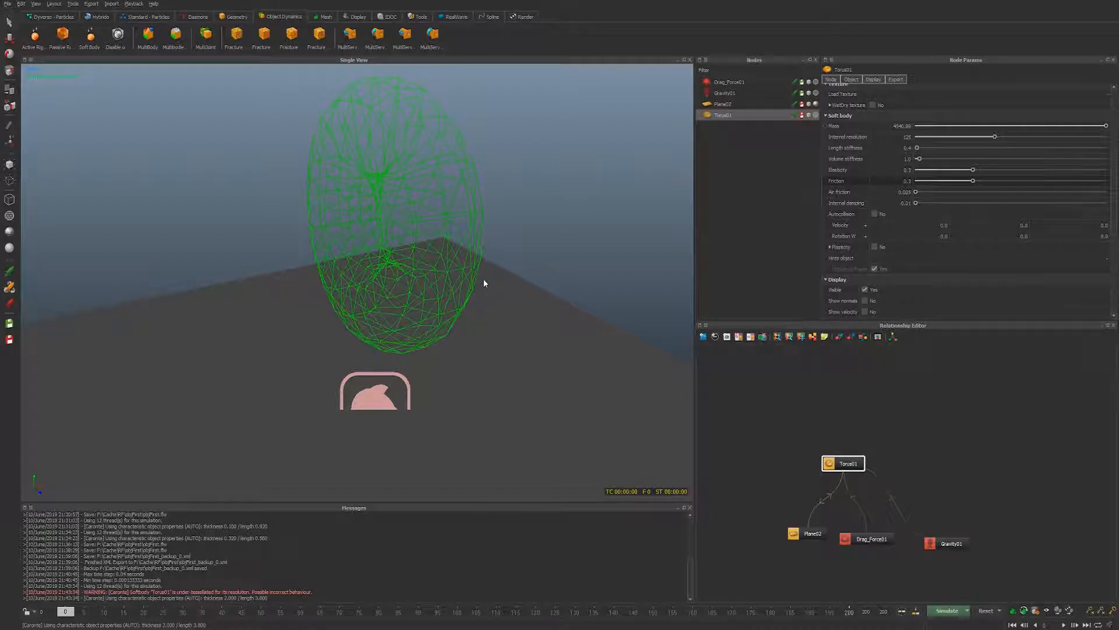
pyautogui.click(236, 17)
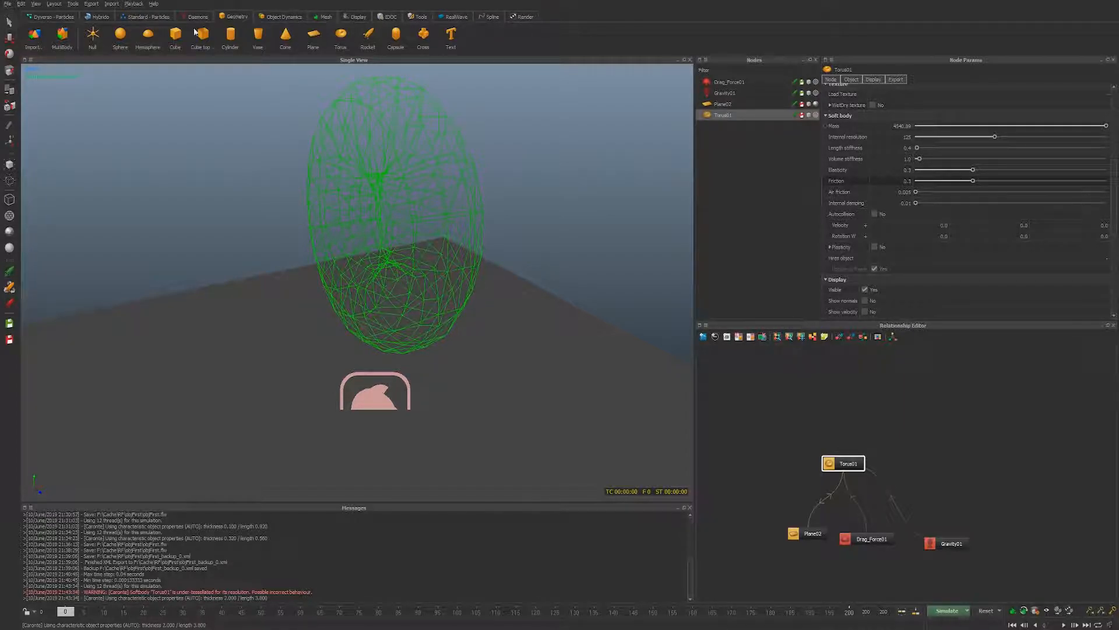
pyautogui.click(341, 40)
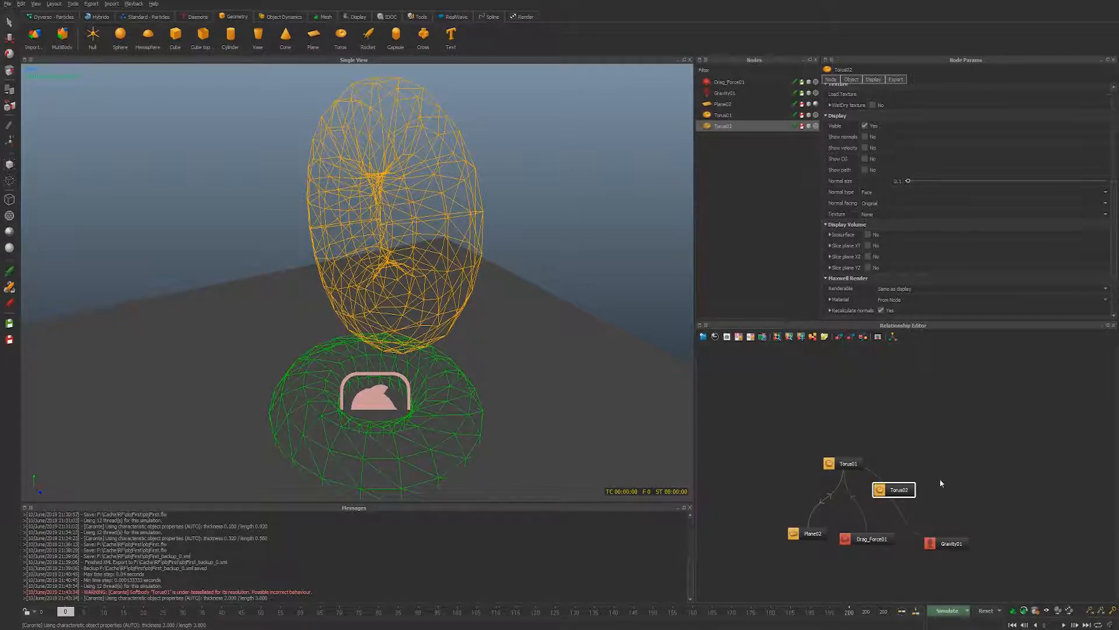
pyautogui.moveTo(903, 489); pyautogui.dragTo(926, 467)
pyautogui.press('Delete')
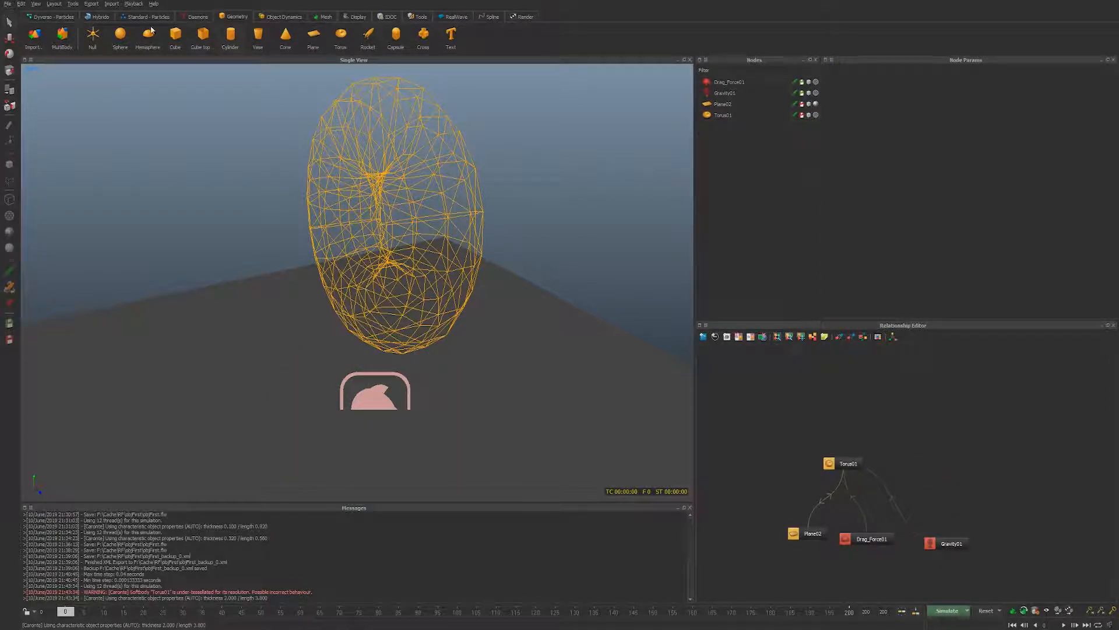
# - Open a Batch Script window and write the command scene.addTorus(10,20) to create a torus by script
pyautogui.click(91, 4)
pyautogui.moveTo(110, 5)
pyautogui.moveTo(53, 4)
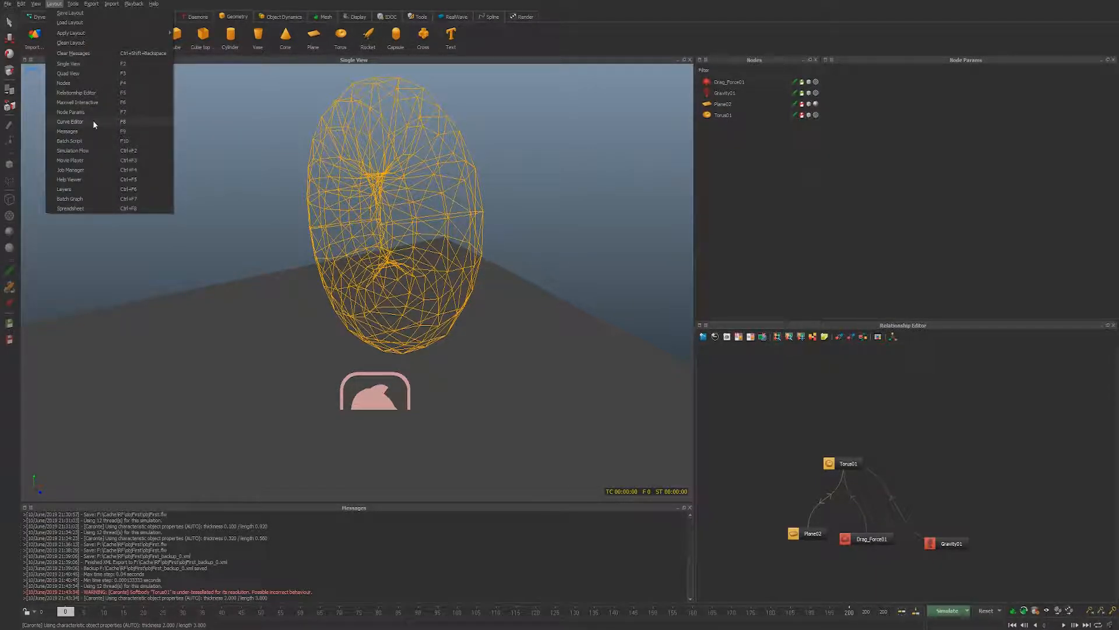
pyautogui.click(92, 141)
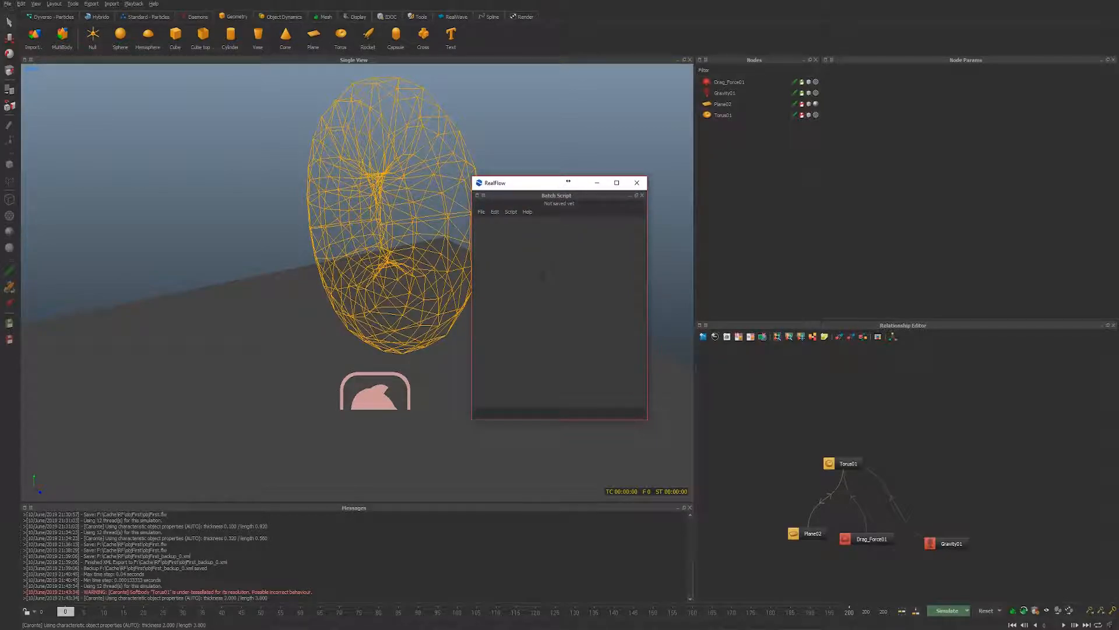
pyautogui.write('scene.addTor')
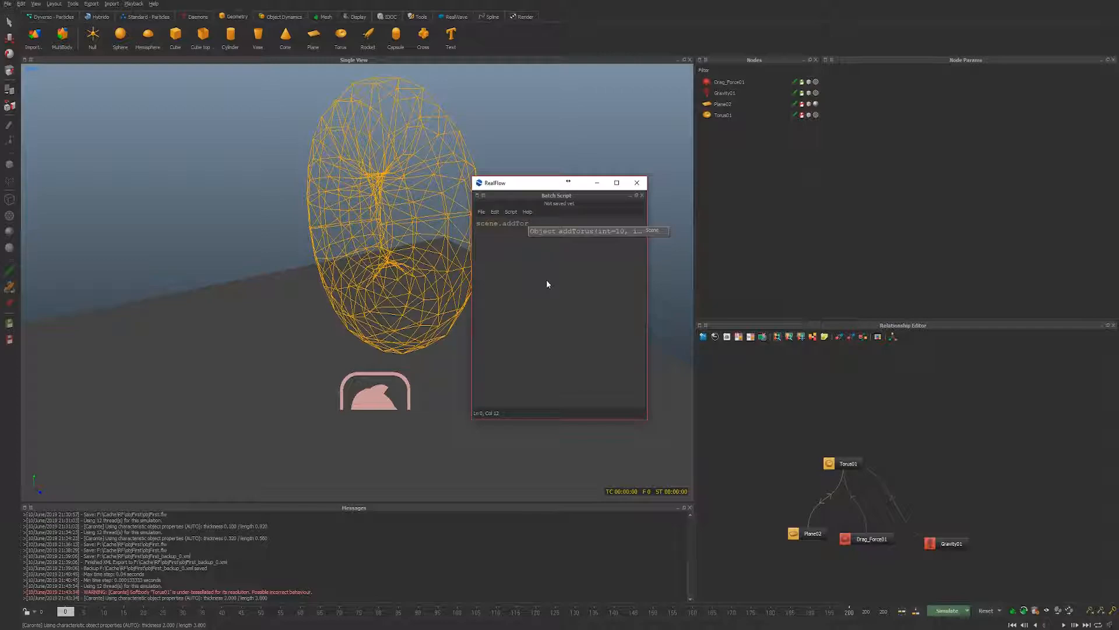
pyautogui.press('Return')
pyautogui.press('Left')
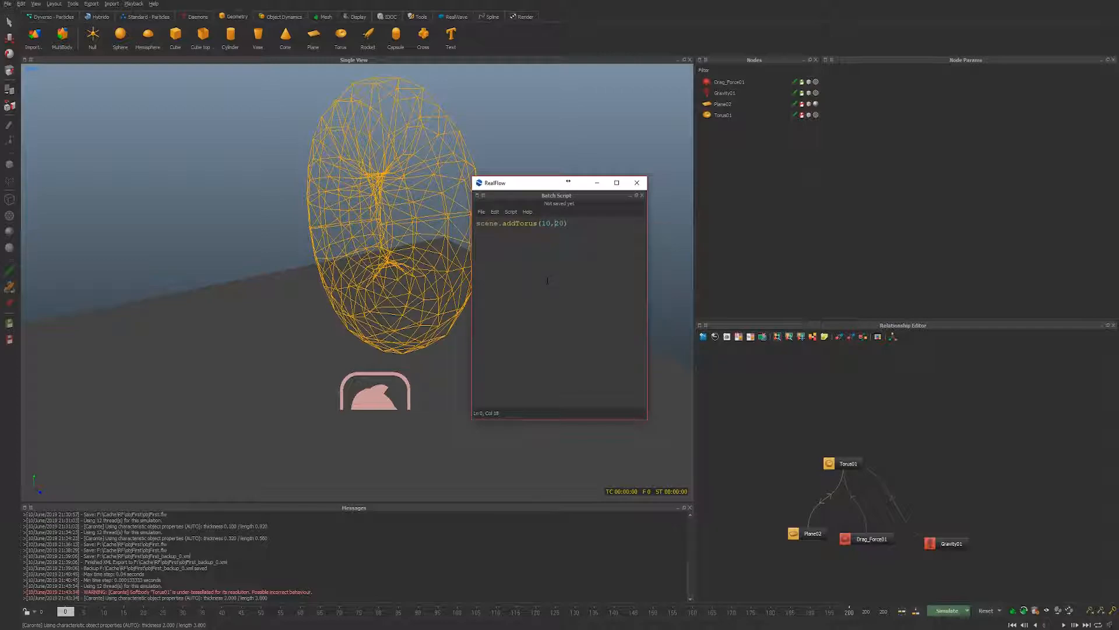
# - Run the batch script scene.addTorus(16,32) to add a finer torus, and close the script editor without saving
pyautogui.press('Left')
pyautogui.hotkey('shift', 'Right')
pyautogui.hotkey('shift', 'Right')
pyautogui.write('32')
pyautogui.hotkey('ctrl', 'a')
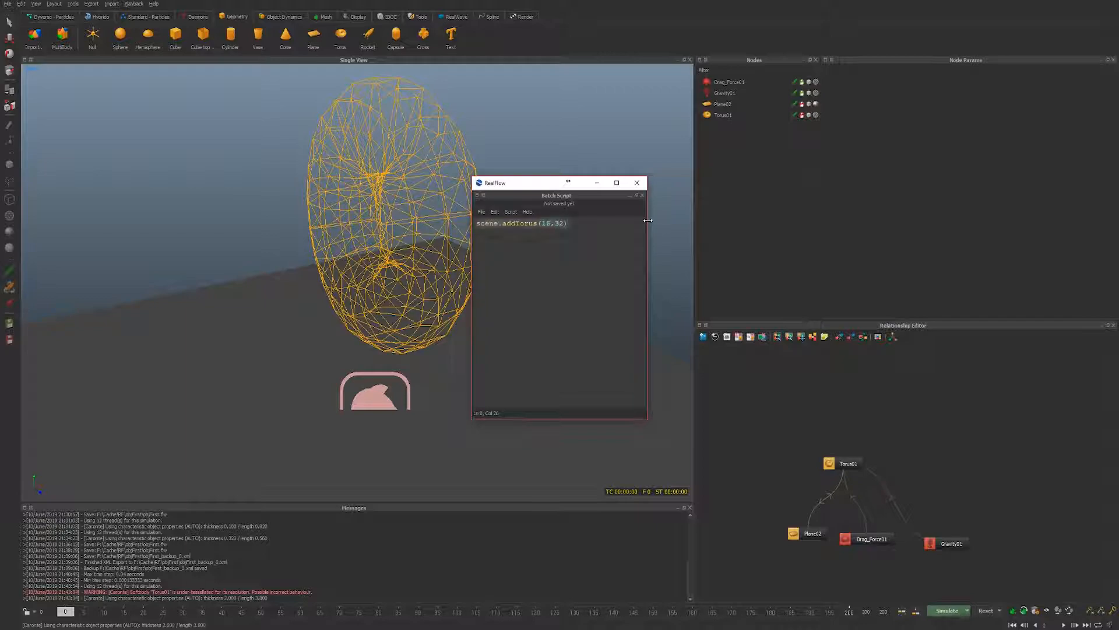
pyautogui.click(511, 211)
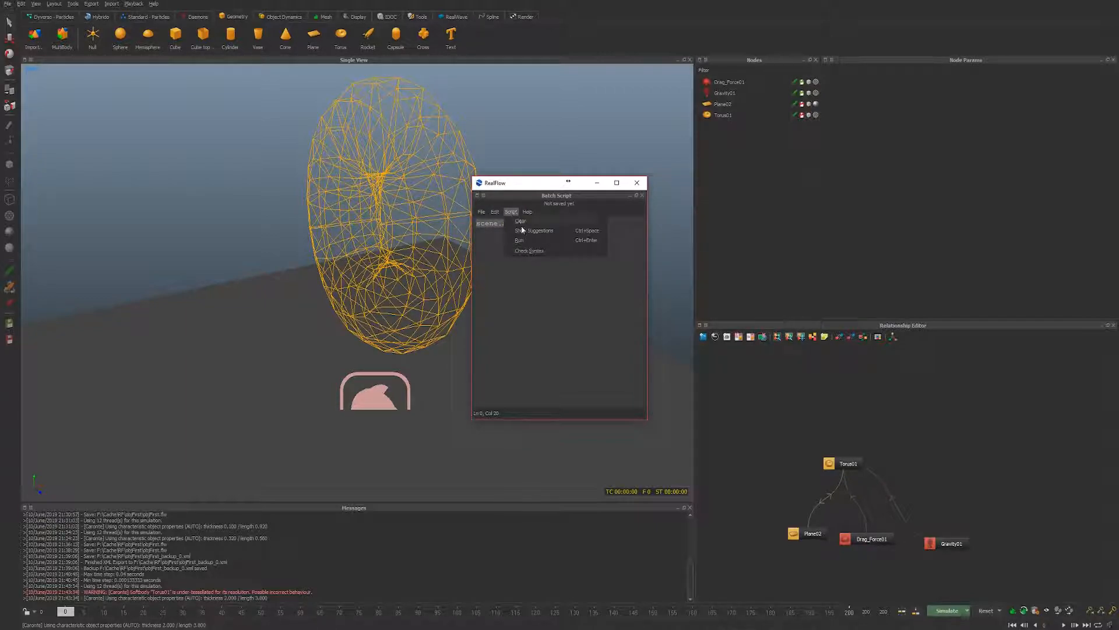
pyautogui.click(526, 237)
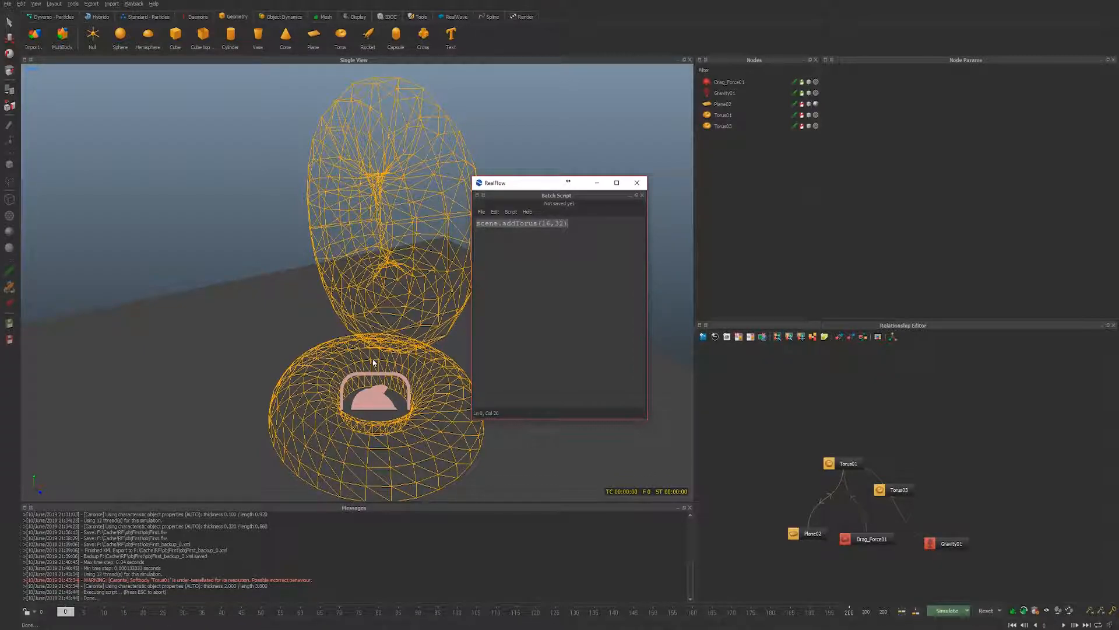
pyautogui.click(637, 182)
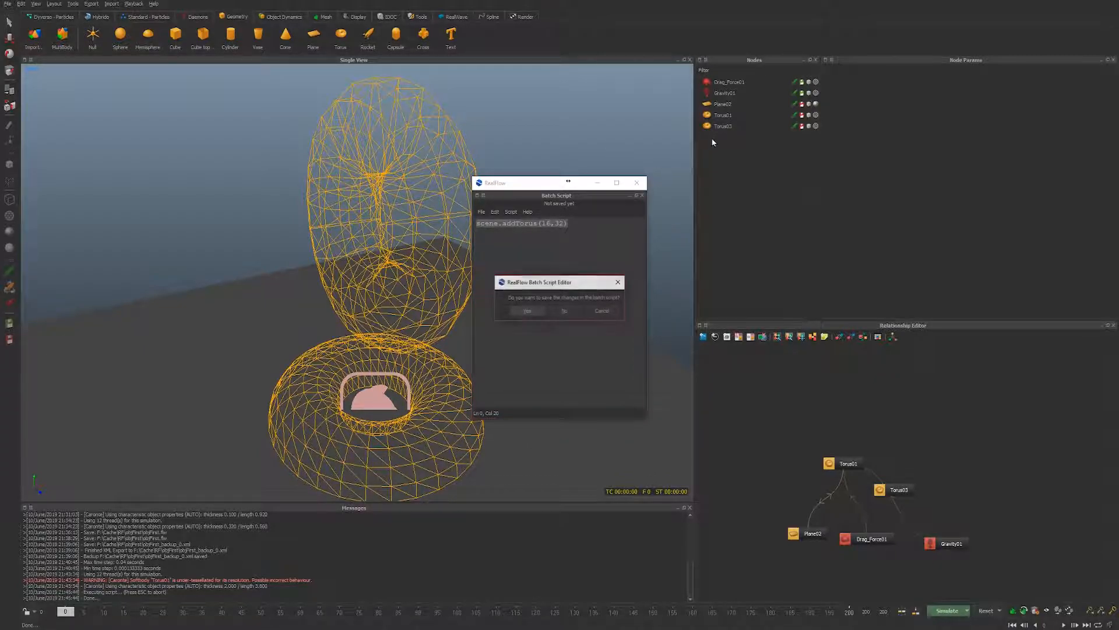
pyautogui.click(565, 312)
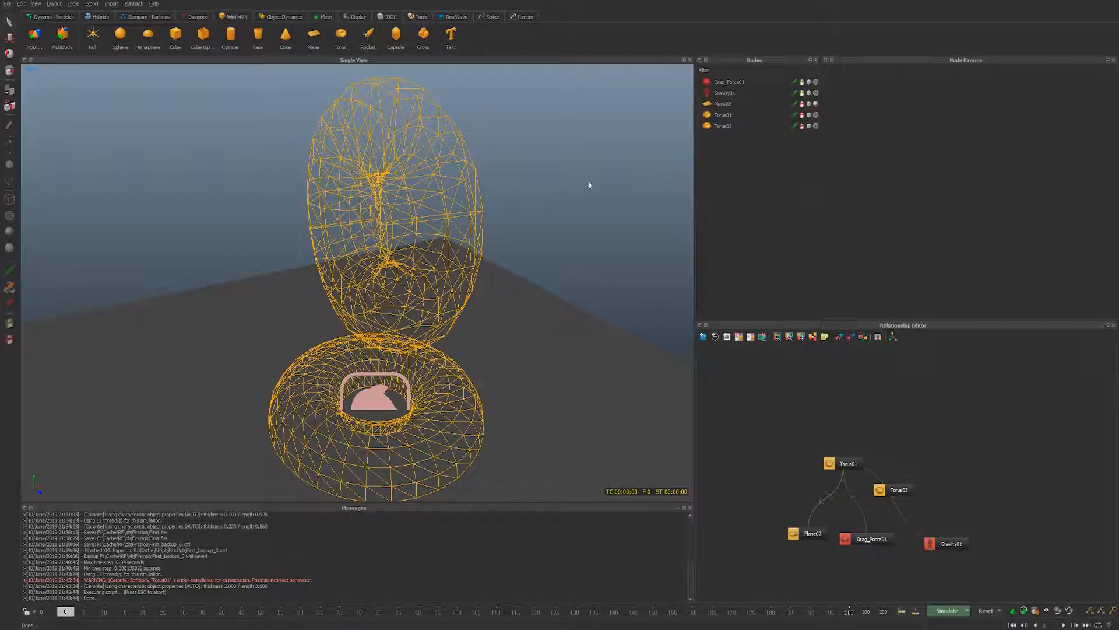
# - Assign Torus03 as the hires object in Torus01's soft body settings
pyautogui.click(729, 126)
pyautogui.click(730, 115)
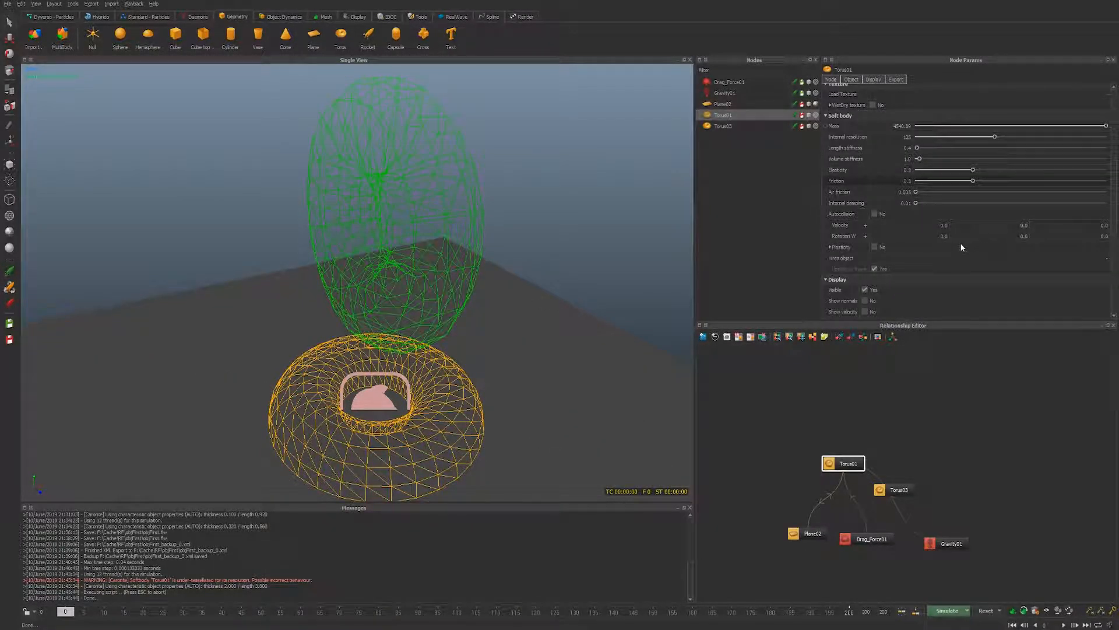
pyautogui.scroll(-4, 903, 233)
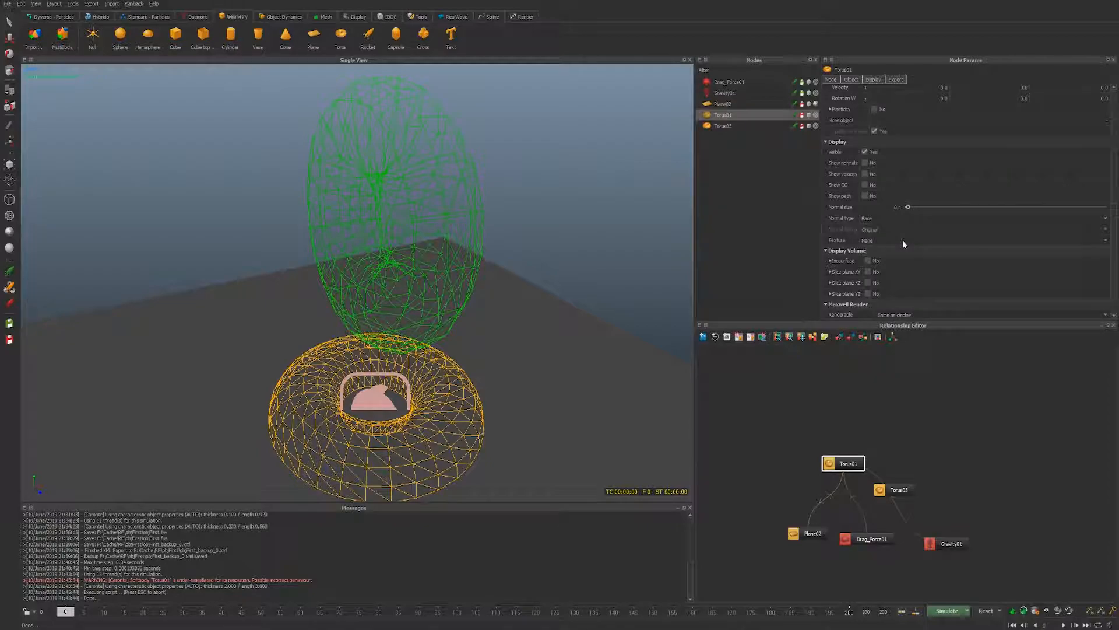
pyautogui.scroll(3, 903, 239)
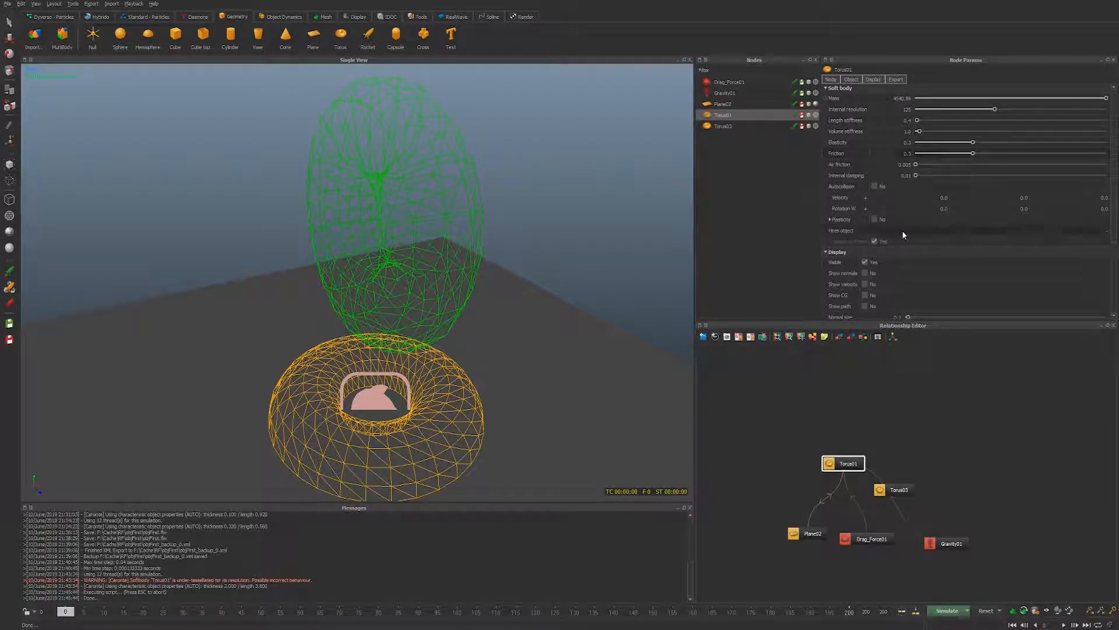
pyautogui.click(904, 235)
pyautogui.doubleClick(838, 166)
# - Simulate the soft body to check the high-resolution torus following it, and stop at frame 85
pyautogui.hotkey('alt', 'a')
pyautogui.press('Return')
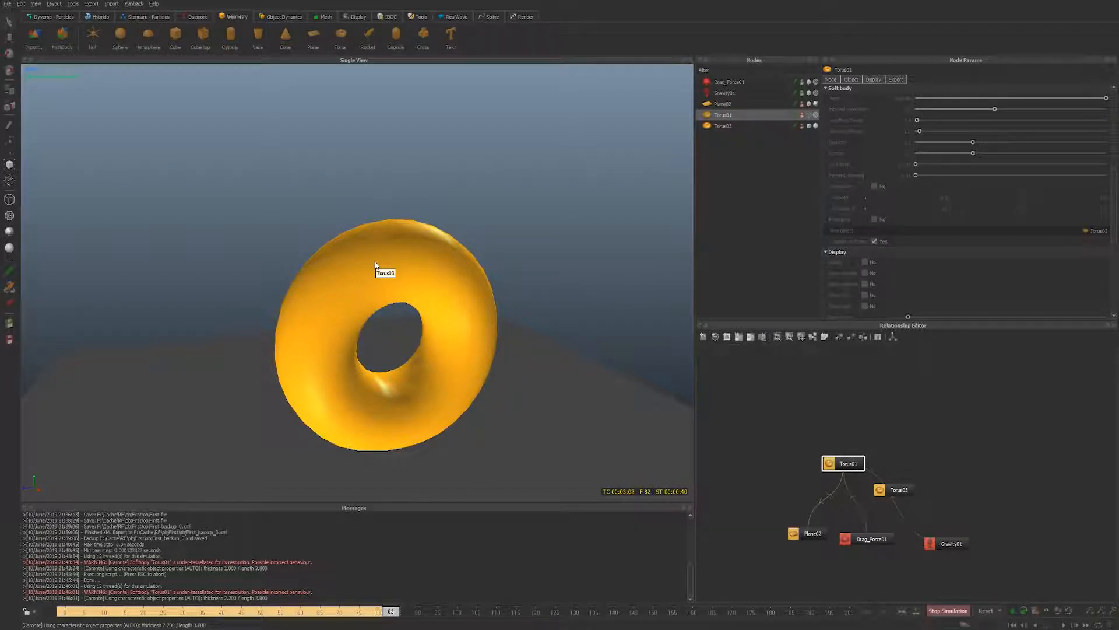
pyautogui.press('Escape')
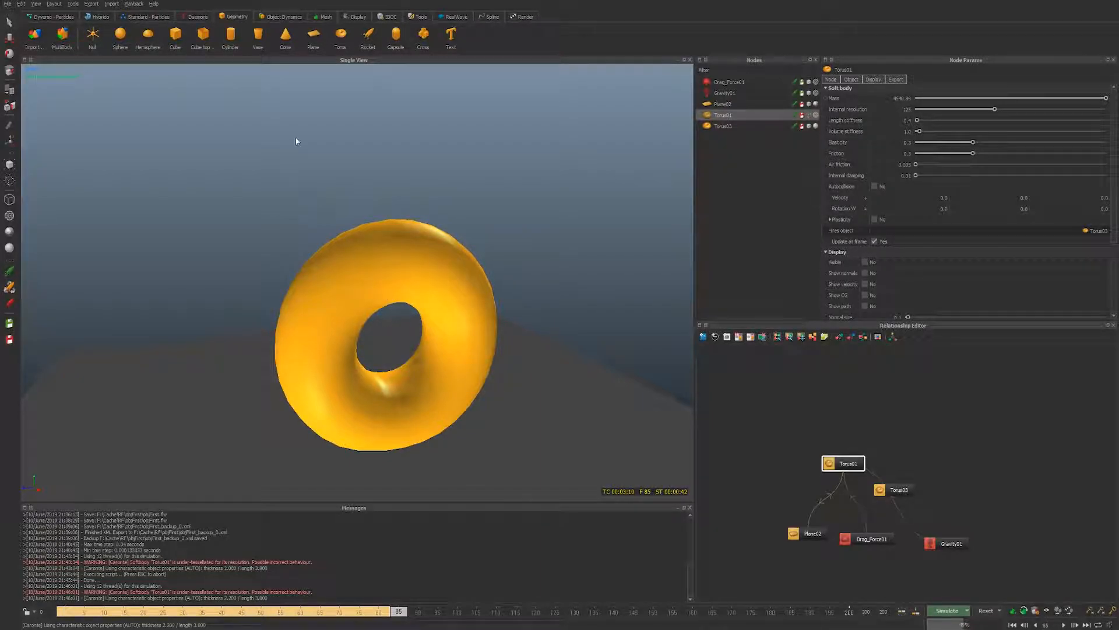
pyautogui.click(98, 17)
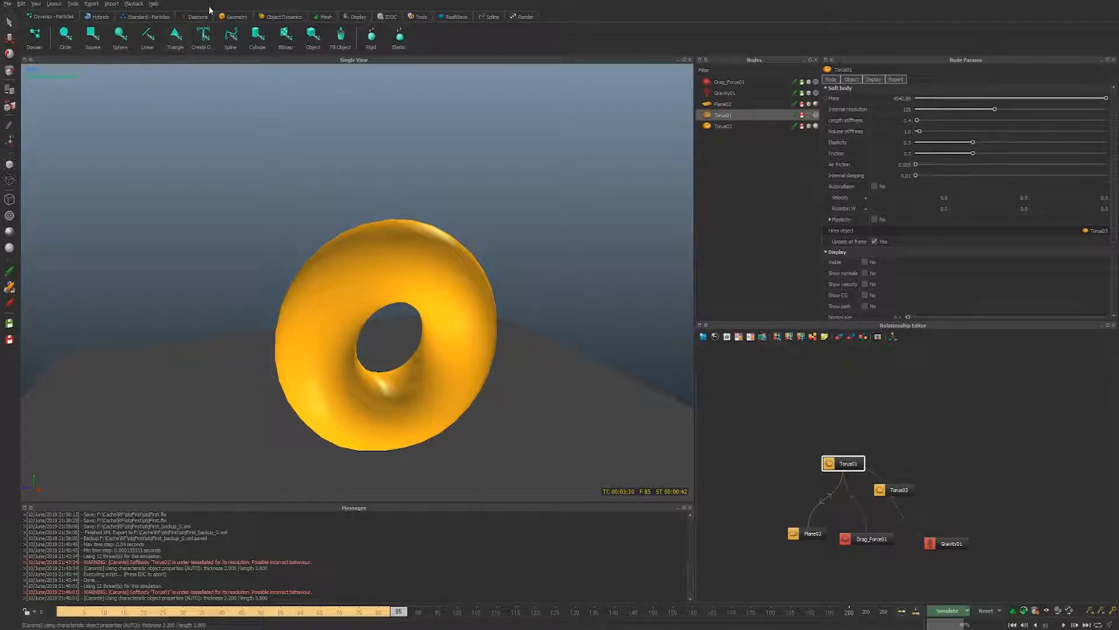
pyautogui.click(193, 16)
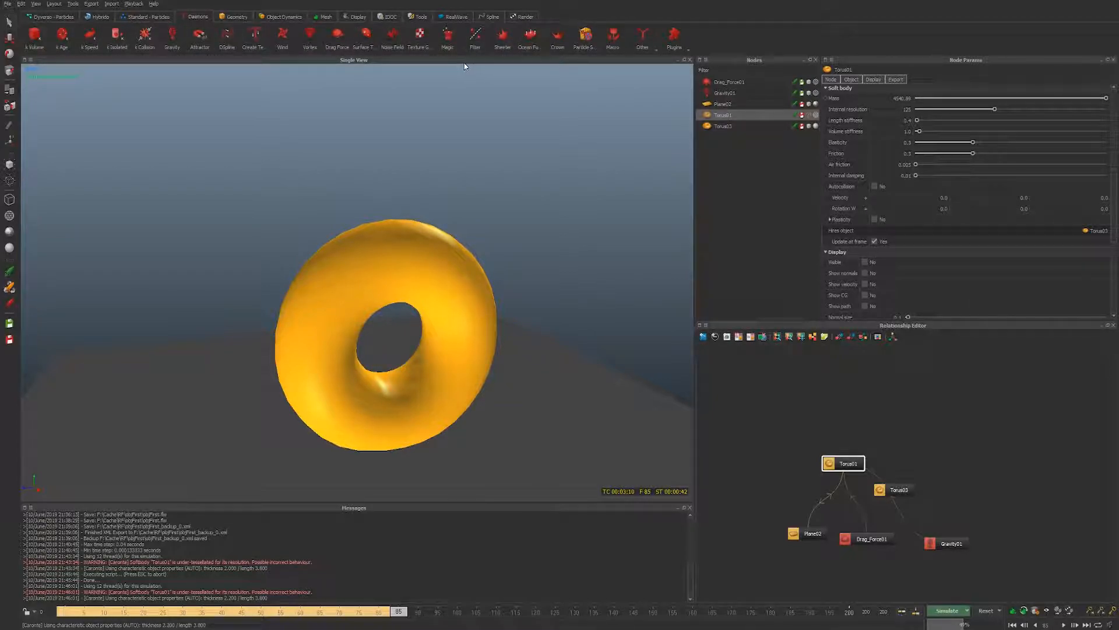
pyautogui.click(408, 245)
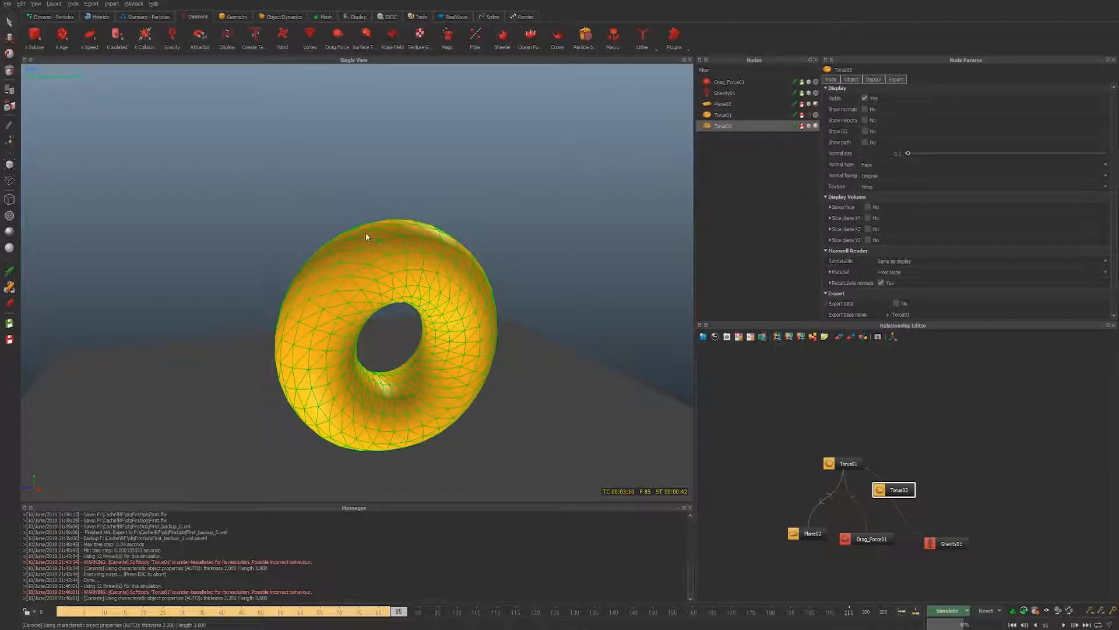
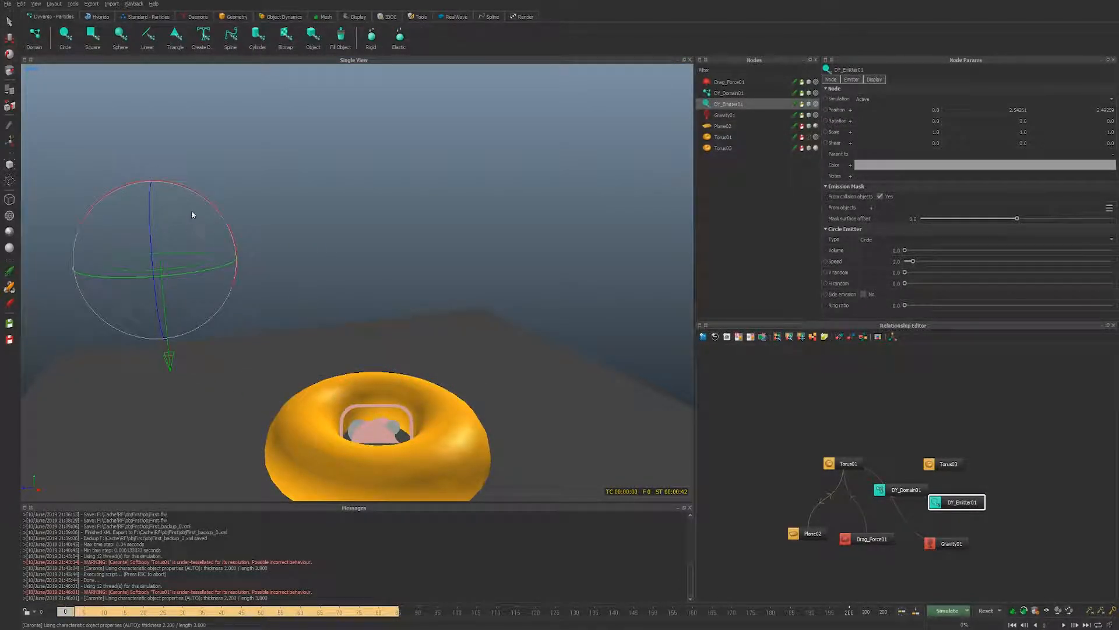
# - Tilt DY_Emitter01 about 40° down towards the torus and spread the DY_Domain01 and DY_Emitter01 nodes apart in the relationship graph
pyautogui.moveTo(192, 192); pyautogui.dragTo(127, 161)
pyautogui.moveTo(957, 499); pyautogui.dragTo(914, 412)
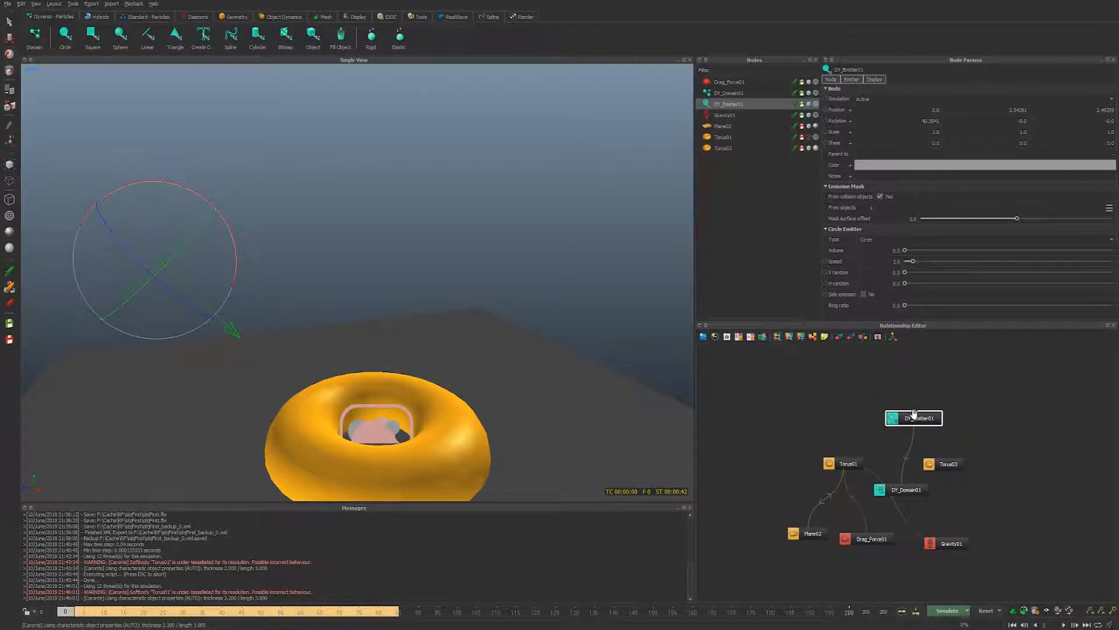
pyautogui.moveTo(903, 490); pyautogui.dragTo(835, 435)
pyautogui.moveTo(923, 419); pyautogui.dragTo(957, 403)
pyautogui.moveTo(830, 429); pyautogui.dragTo(790, 402)
pyautogui.click(828, 461)
pyautogui.click(757, 437)
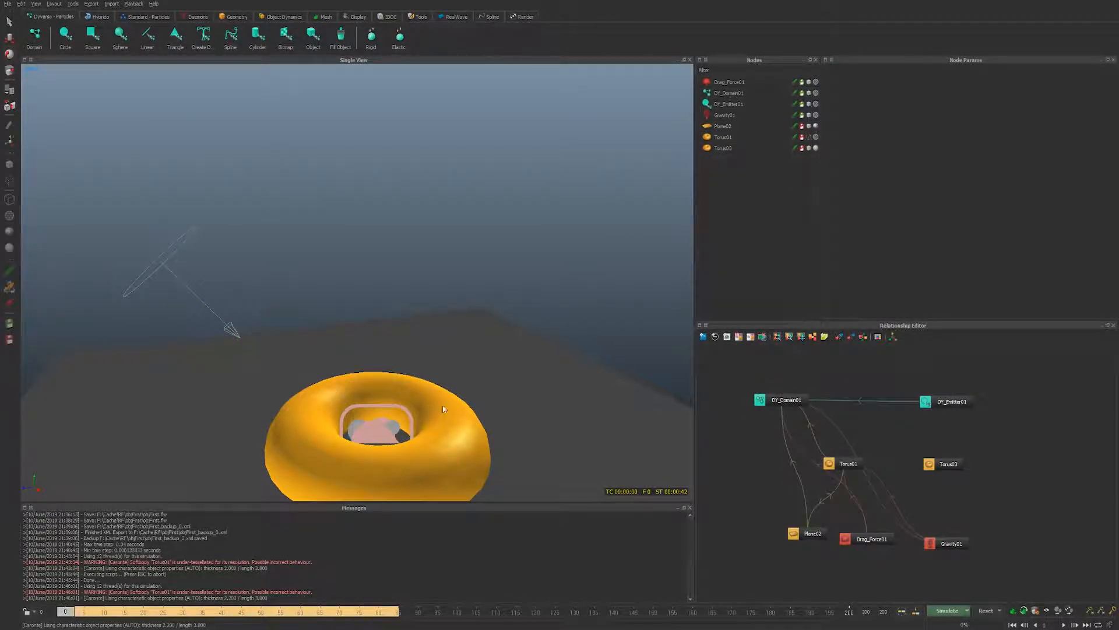
# - Test the emission briefly, and reposition DY_Emitter01 beside the torus at about X -2.8, Z 0.1, rotated to face it
pyautogui.hotkey('alt', 'a')
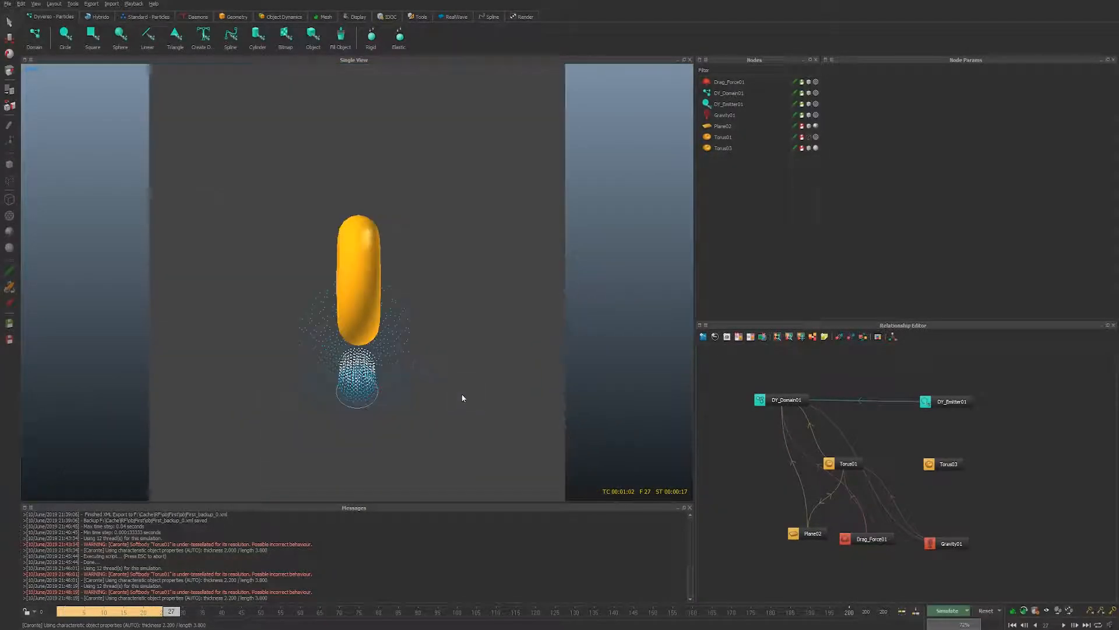
pyautogui.click(372, 398)
pyautogui.click(9, 140)
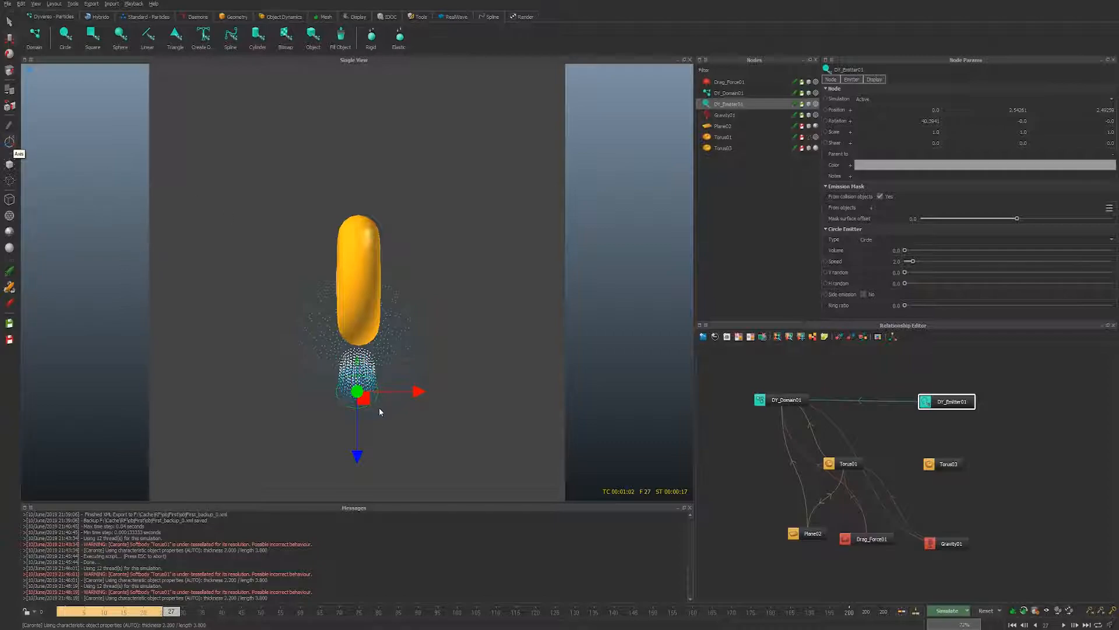
pyautogui.moveTo(361, 402); pyautogui.dragTo(244, 299)
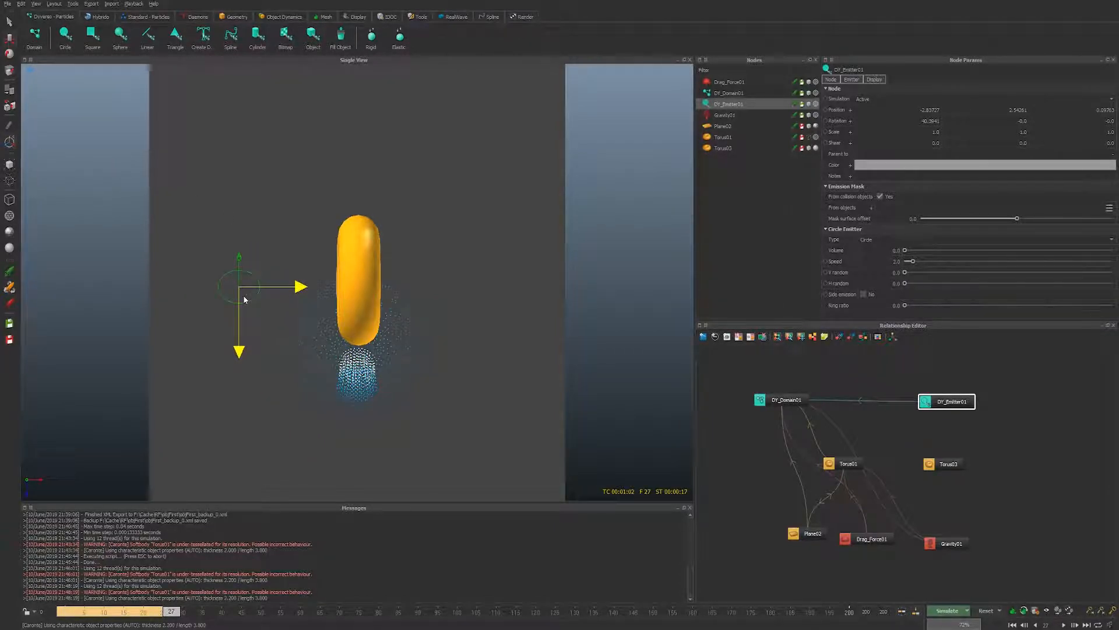
pyautogui.press('r')
pyautogui.press('e')
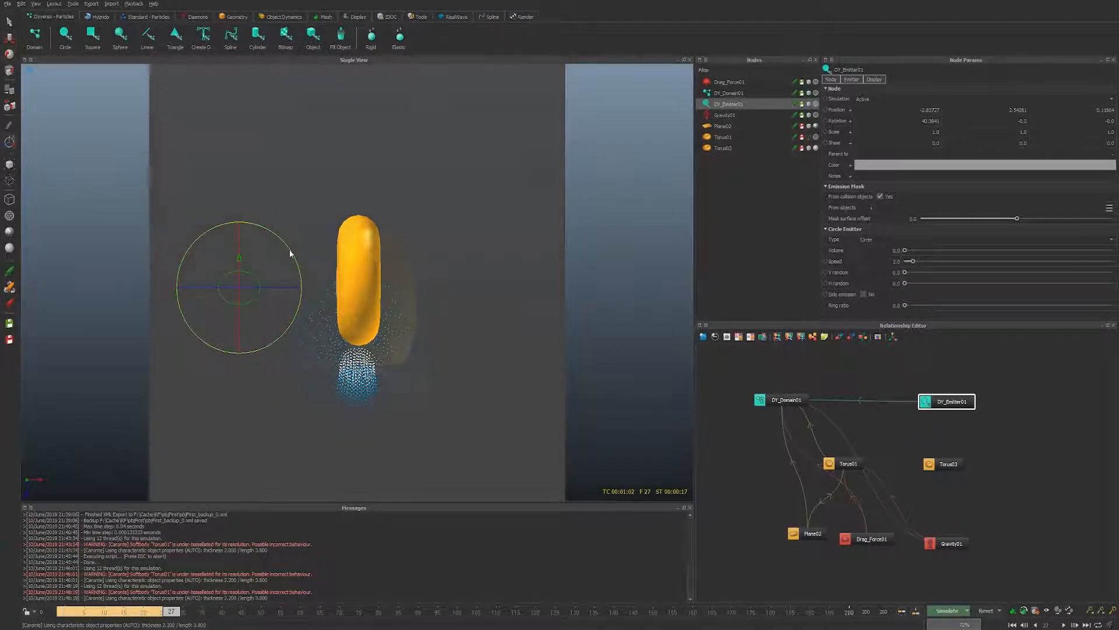
pyautogui.moveTo(289, 252); pyautogui.dragTo(279, 332)
# - Reset and rerun the simulation in the perspective view, stopping at frame 44 to judge the fluid's effect on the torus
pyautogui.press('4')
pyautogui.hotkey('alt', 'r')
pyautogui.press('Return')
pyautogui.hotkey('alt', 'a')
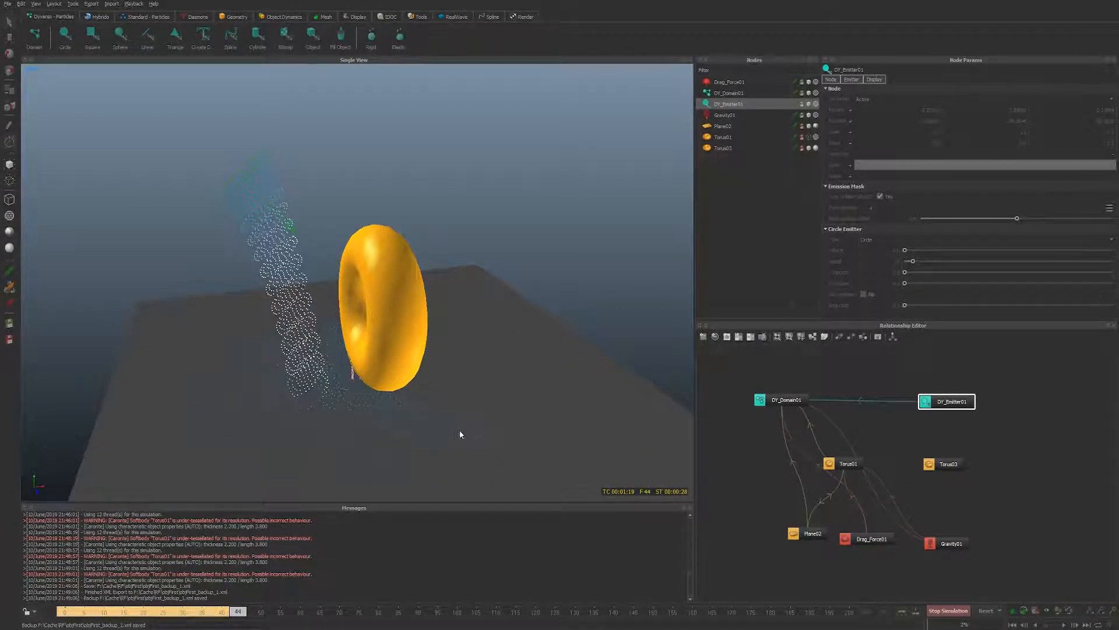
pyautogui.press('Escape')
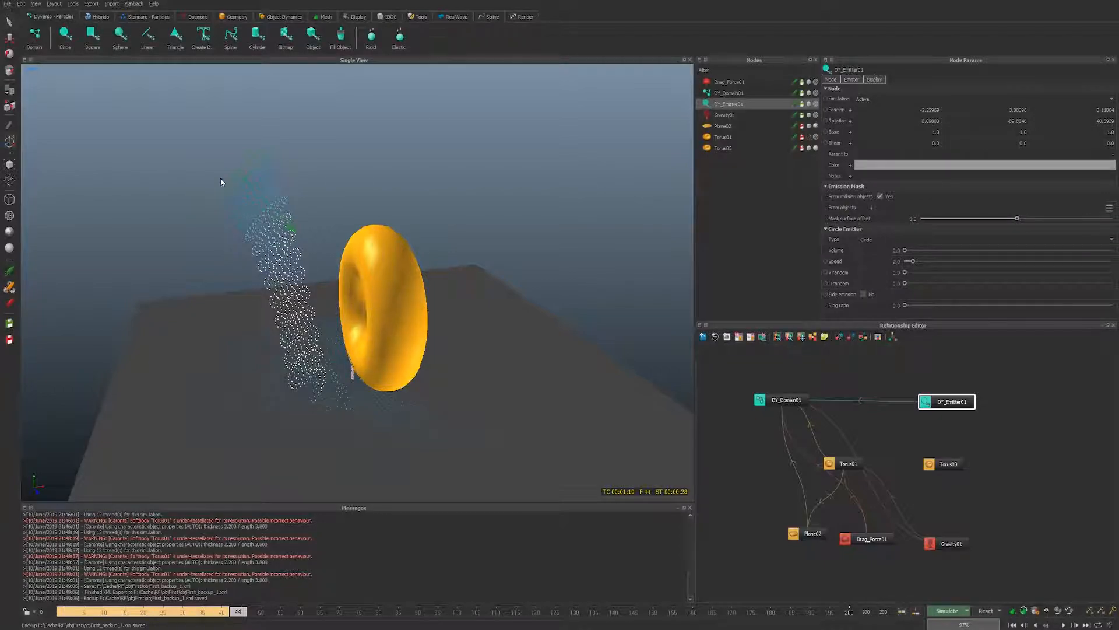
# - Set Torus01's soft body mass to 500
pyautogui.click(723, 137)
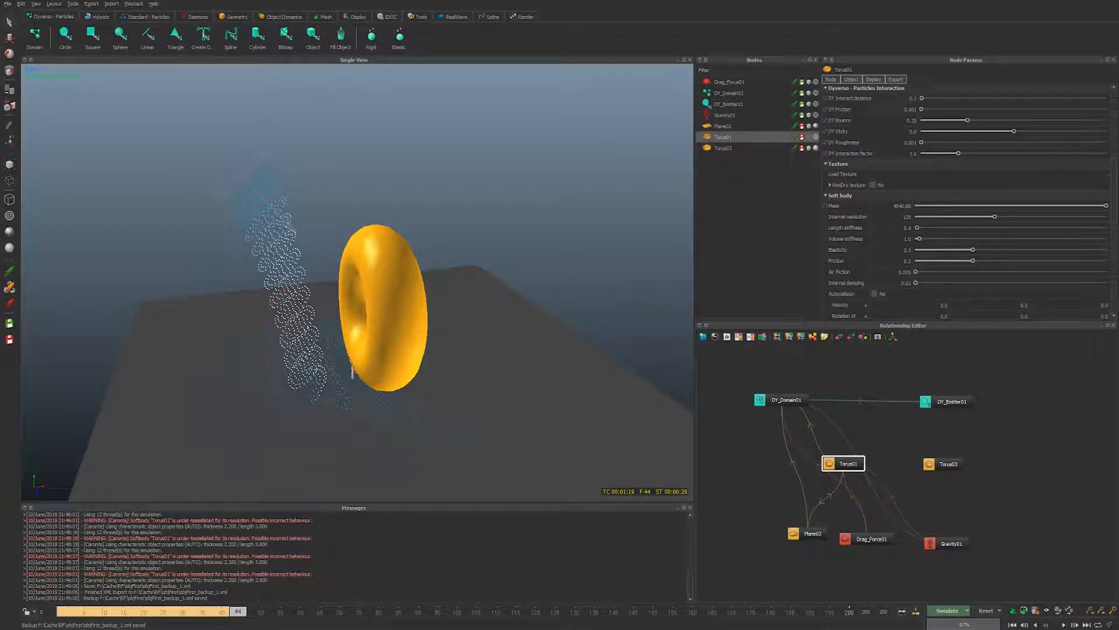
pyautogui.scroll(-3, 914, 168)
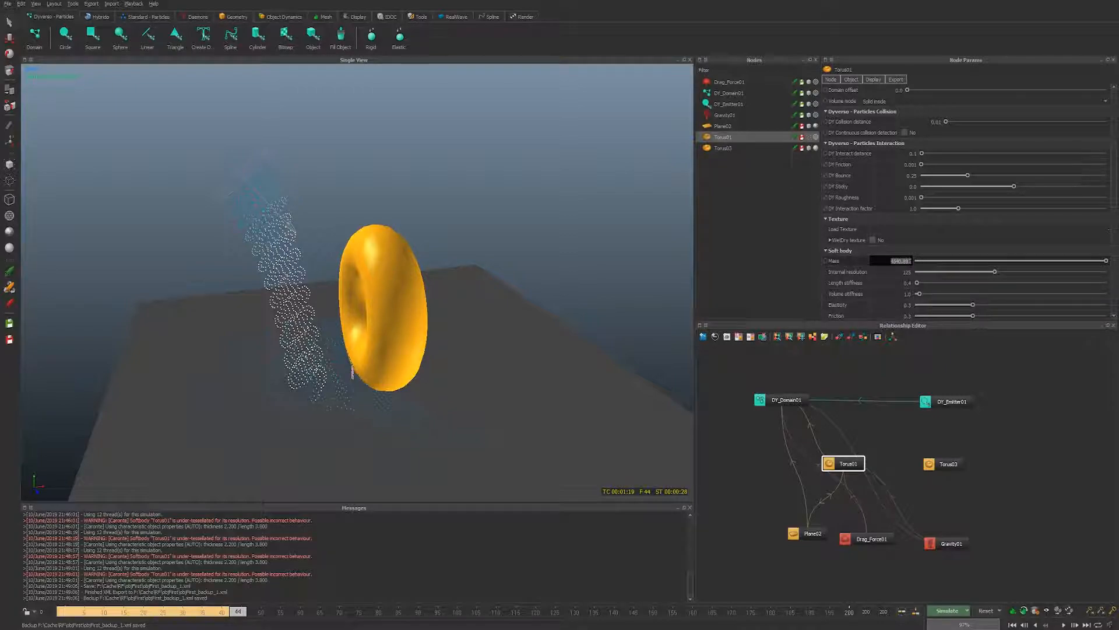
pyautogui.write('500')
pyautogui.press('Return')
# - Check the gravity, emitter and domain node parameters, and briefly rerun the simulation from the start
pyautogui.click(738, 125)
pyautogui.click(741, 113)
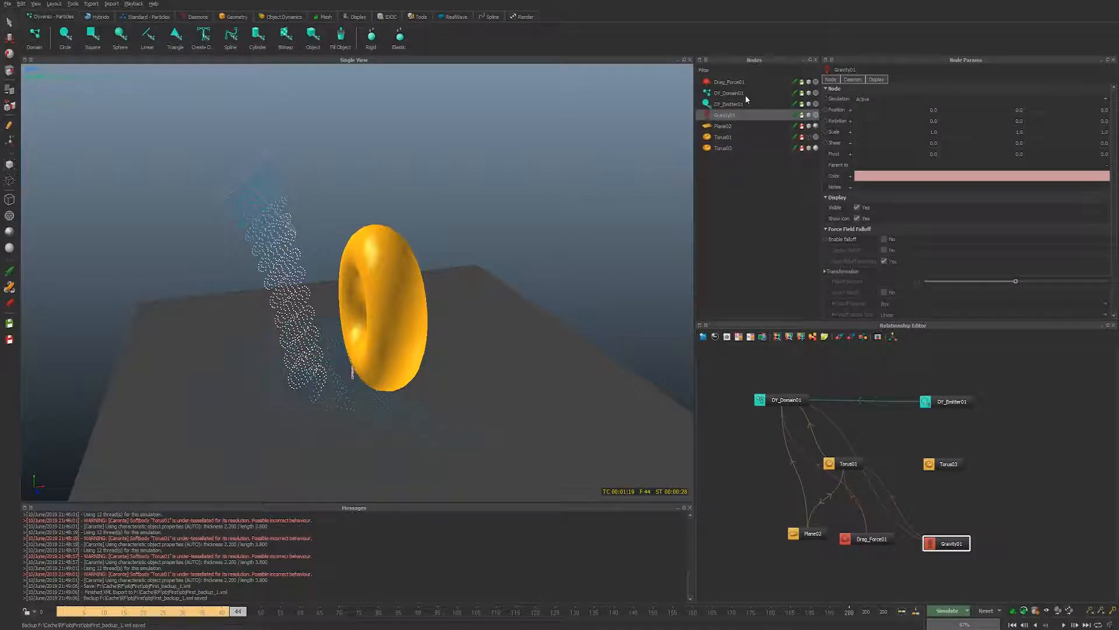
pyautogui.click(745, 94)
pyautogui.click(746, 102)
pyautogui.click(749, 95)
pyautogui.hotkey('alt', 'r')
pyautogui.press('Return')
pyautogui.hotkey('alt', 'a')
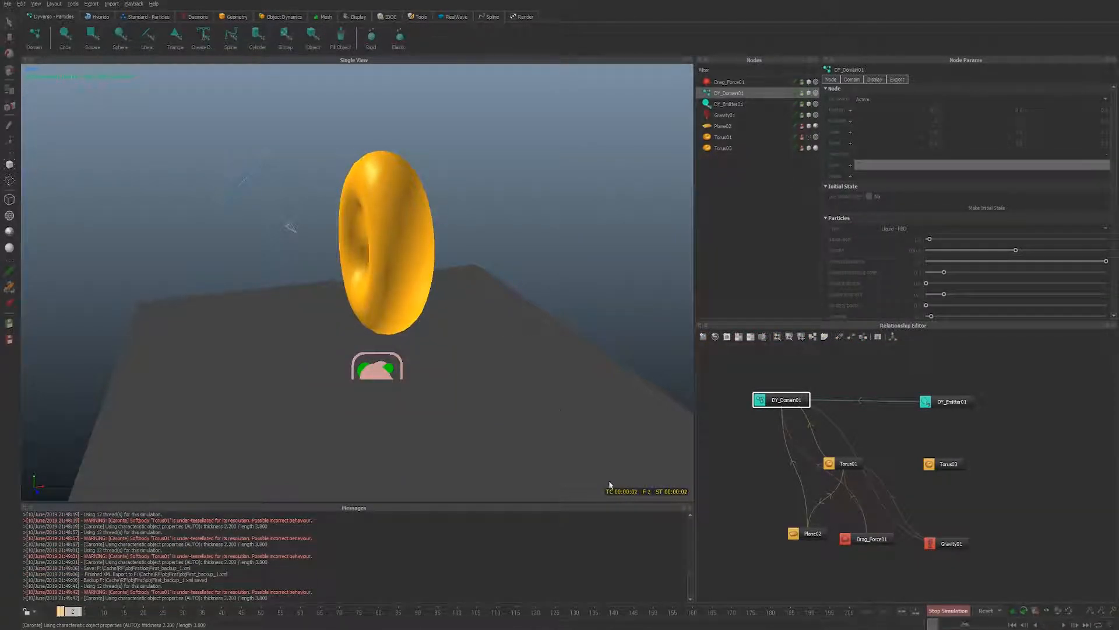
pyautogui.hotkey('alt', 'a')
# - Review the Dyverso solver settings in the simulation options and accept them
pyautogui.click(967, 611)
pyautogui.click(968, 625)
pyautogui.click(967, 611)
pyautogui.click(967, 627)
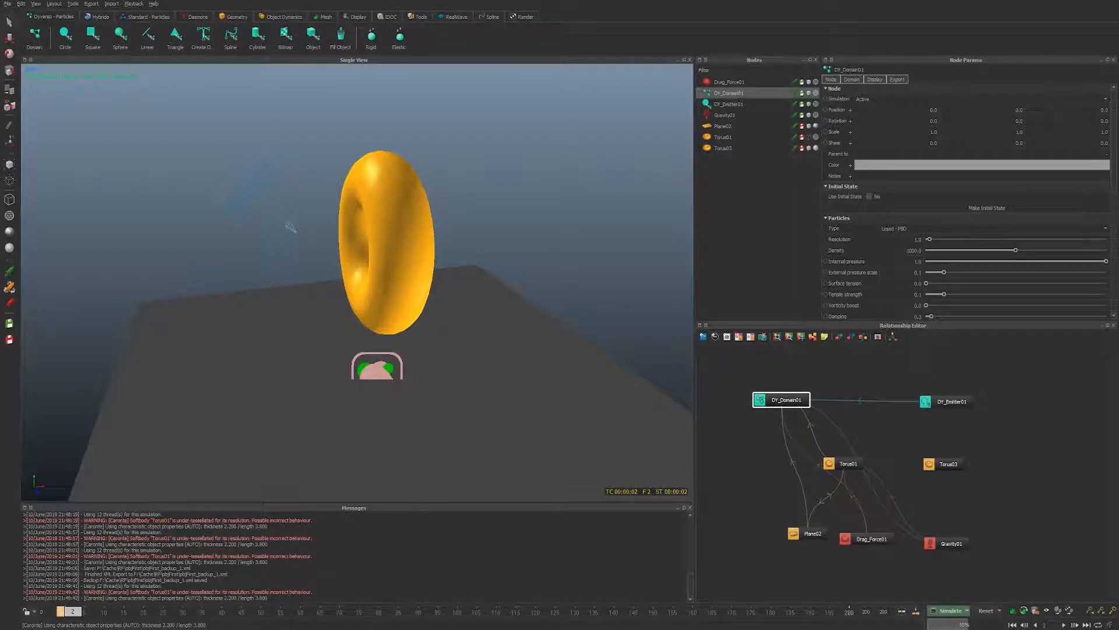
pyautogui.click(877, 337)
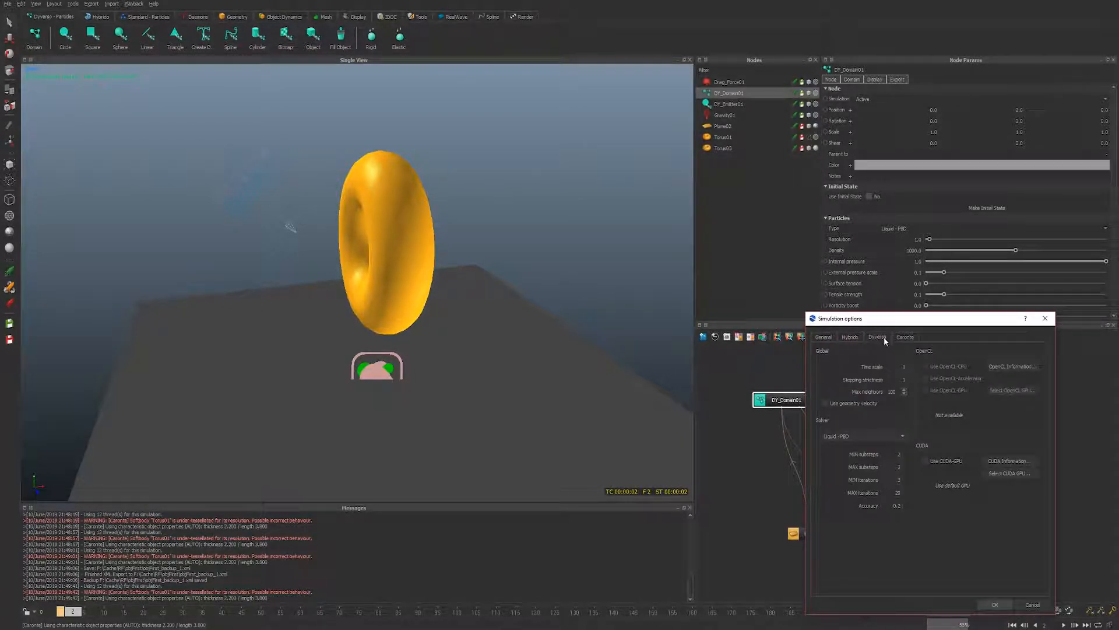
pyautogui.click(995, 605)
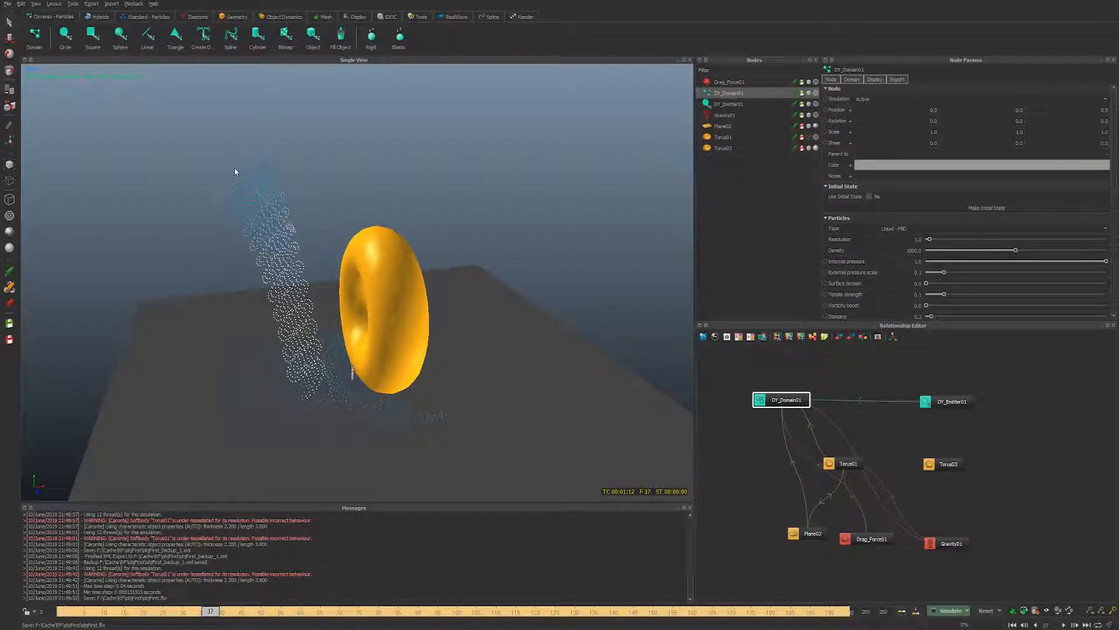
# - Scale DY_Domain01 and DY_Emitter01 together to about 1.78 and move them up, bringing the emitter to about X -1.7, Y 4.15
pyautogui.moveTo(234, 174); pyautogui.dragTo(268, 209)
pyautogui.press('r')
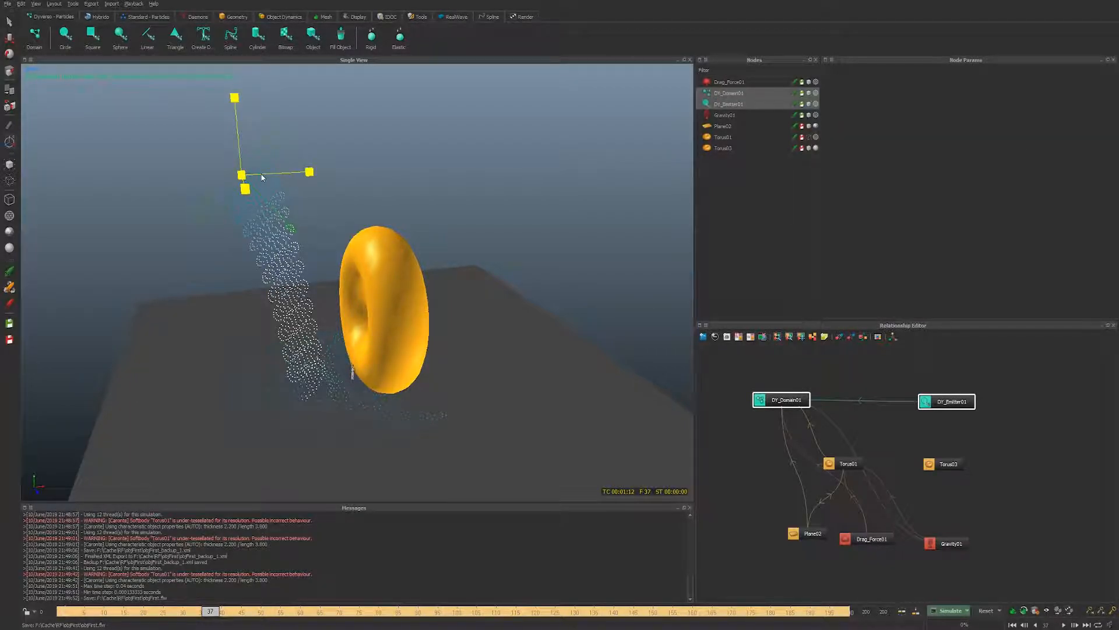
pyautogui.press('w')
pyautogui.moveTo(278, 144); pyautogui.dragTo(289, 141)
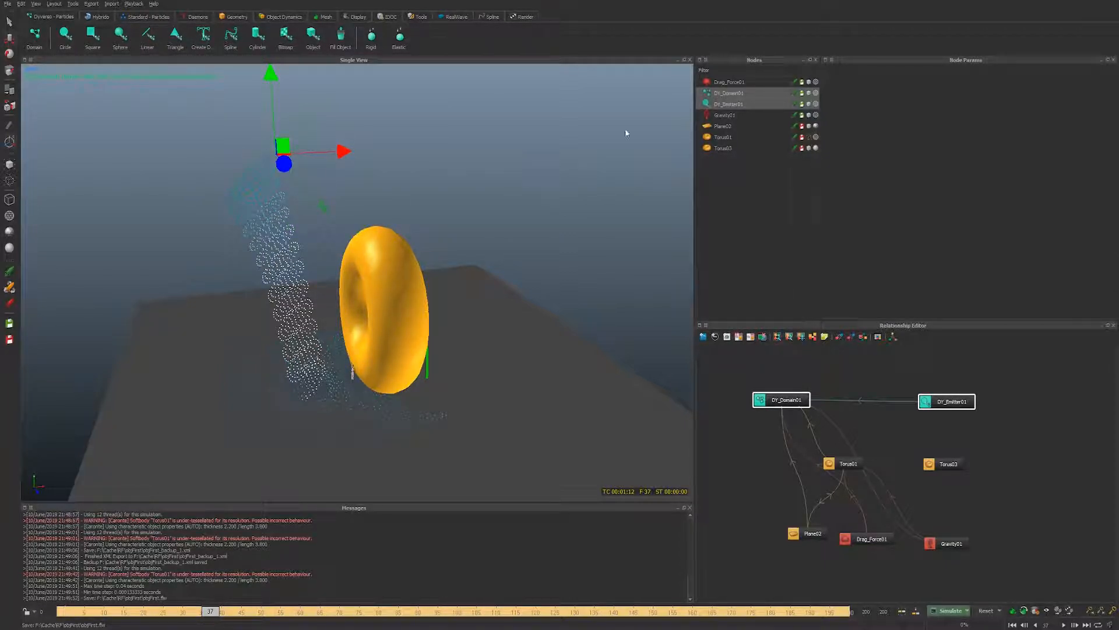
# - Set DY_Emitter01's speed to 4 and both V random and H random to 0.5
pyautogui.click(733, 103)
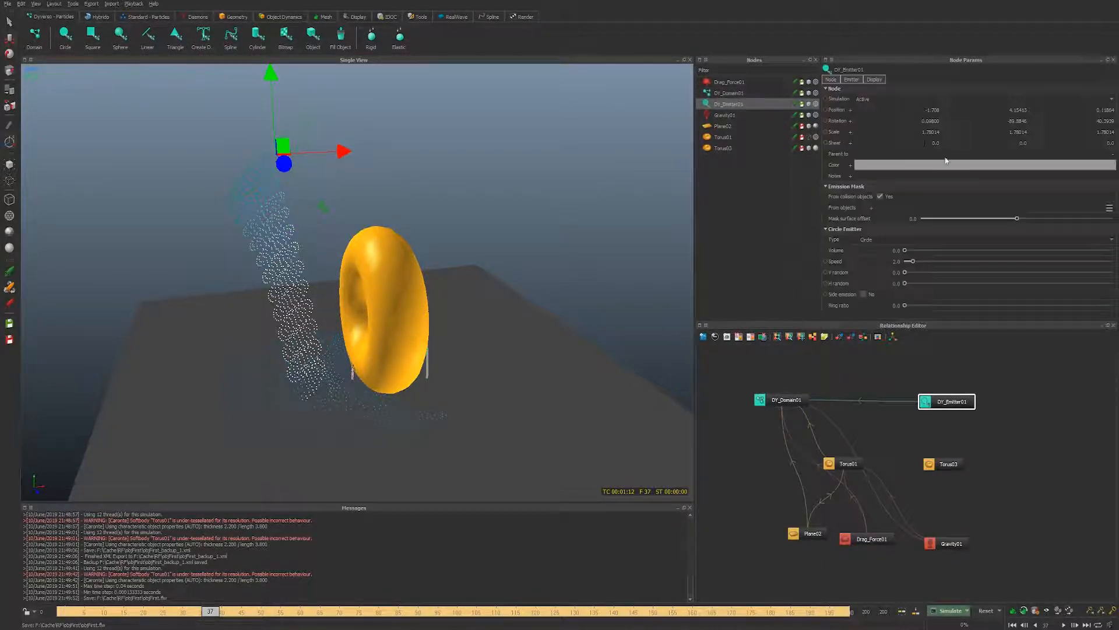
pyautogui.doubleClick(892, 263)
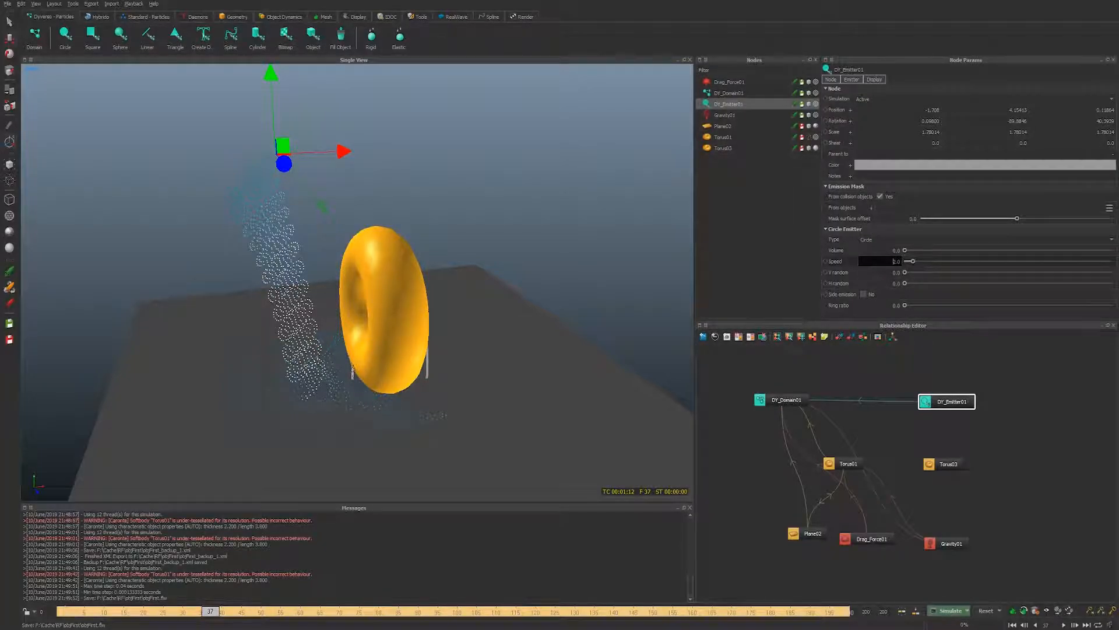
pyautogui.write('4')
pyautogui.press('Return')
pyautogui.doubleClick(896, 272)
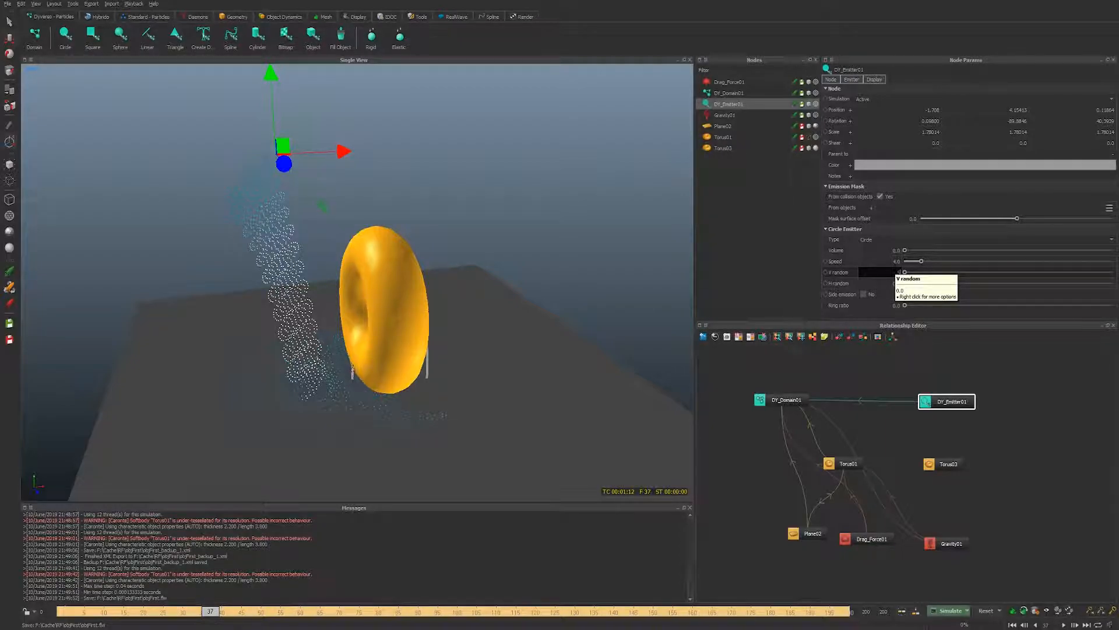
pyautogui.press('Tab')
pyautogui.write('.5')
pyautogui.press('Return')
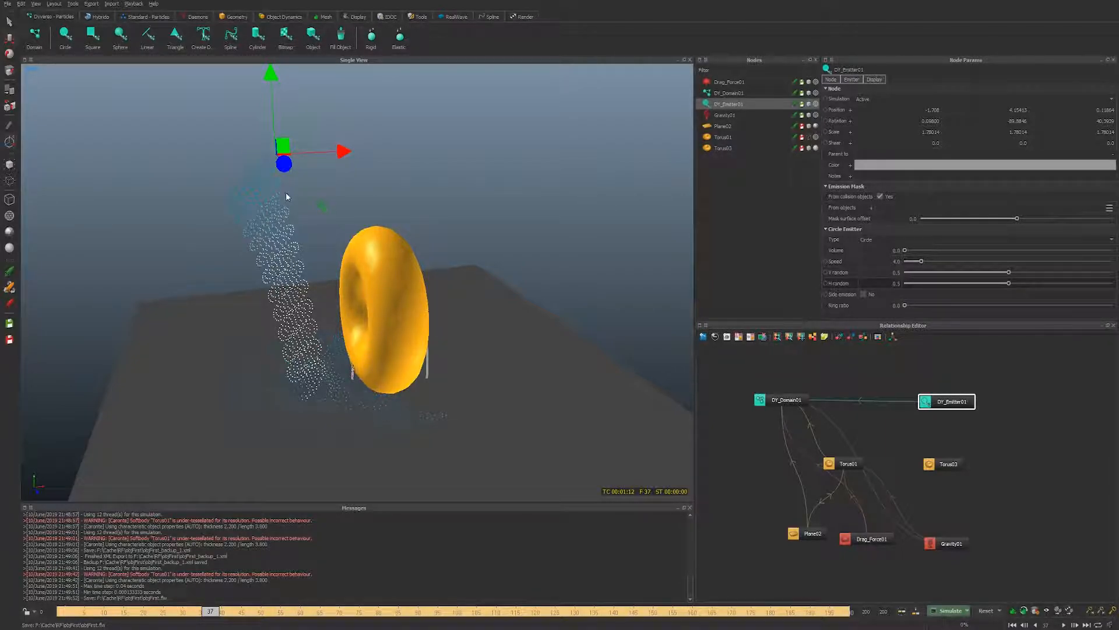
# - Simulate the scene from the start, reload the cached frames and scrub through them to review the liquid hitting the torus
pyautogui.hotkey('alt', 'a')
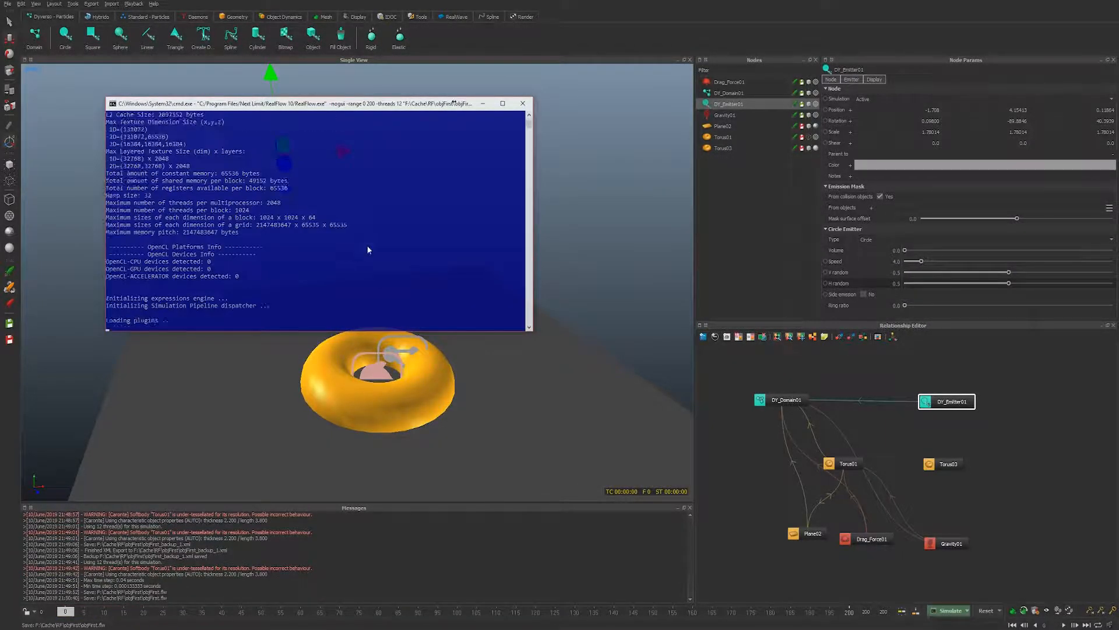
pyautogui.moveTo(274, 103); pyautogui.dragTo(0, 110)
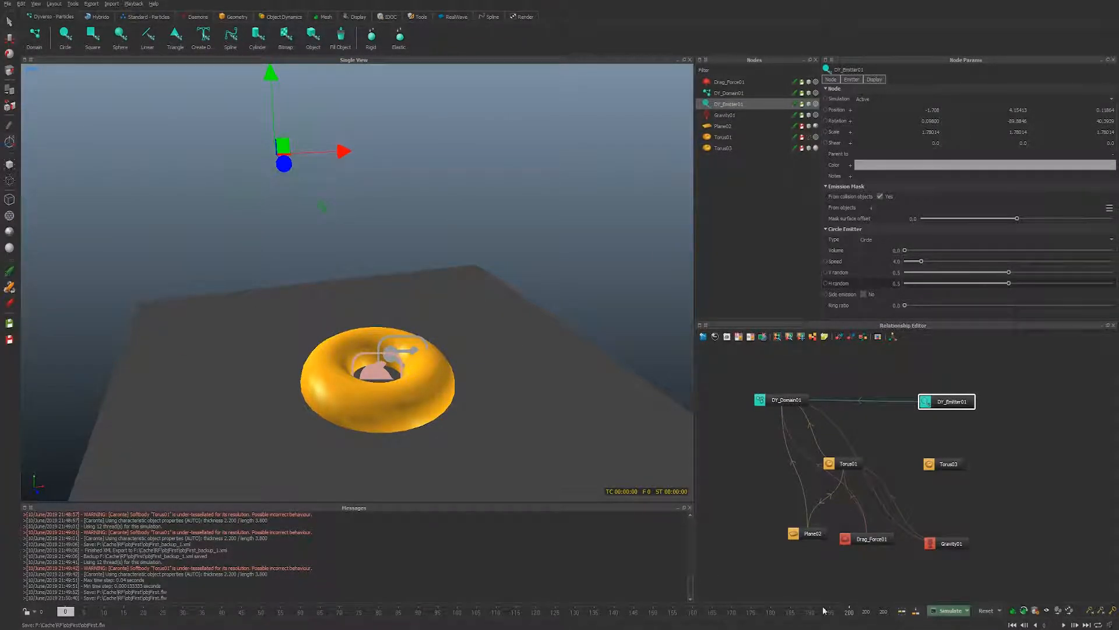
pyautogui.click(903, 611)
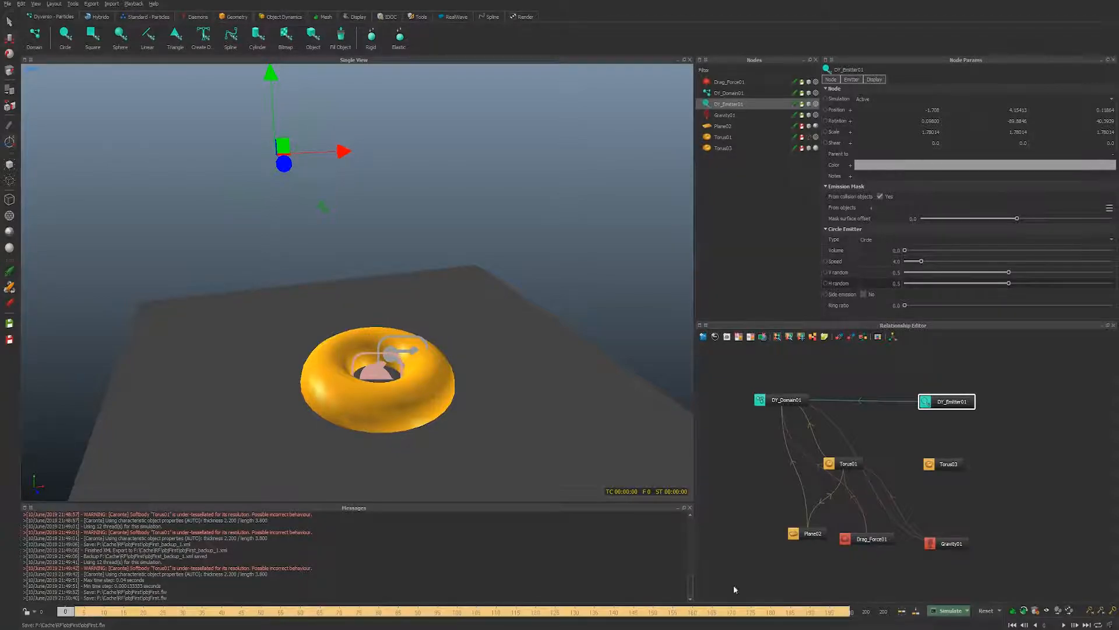
pyautogui.moveTo(68, 613); pyautogui.dragTo(100, 612)
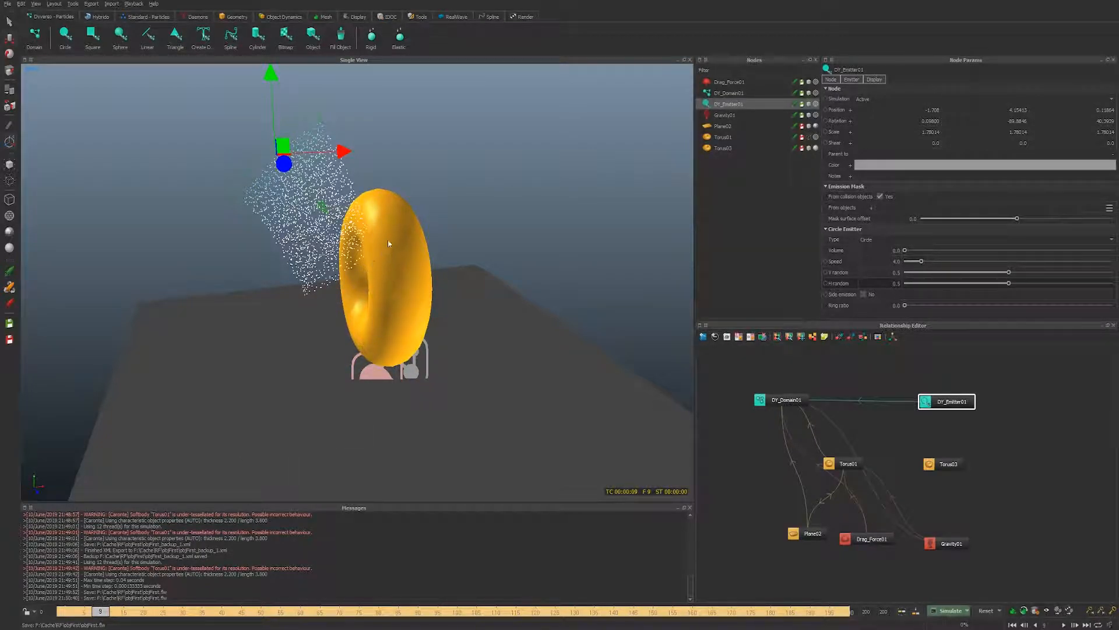
pyautogui.moveTo(341, 272)
pyautogui.keyDown('alt'); pyautogui.mouseDown()
pyautogui.moveTo(336, 260)
pyautogui.moveTo(337, 276)
pyautogui.mouseUp(); pyautogui.keyUp('alt')
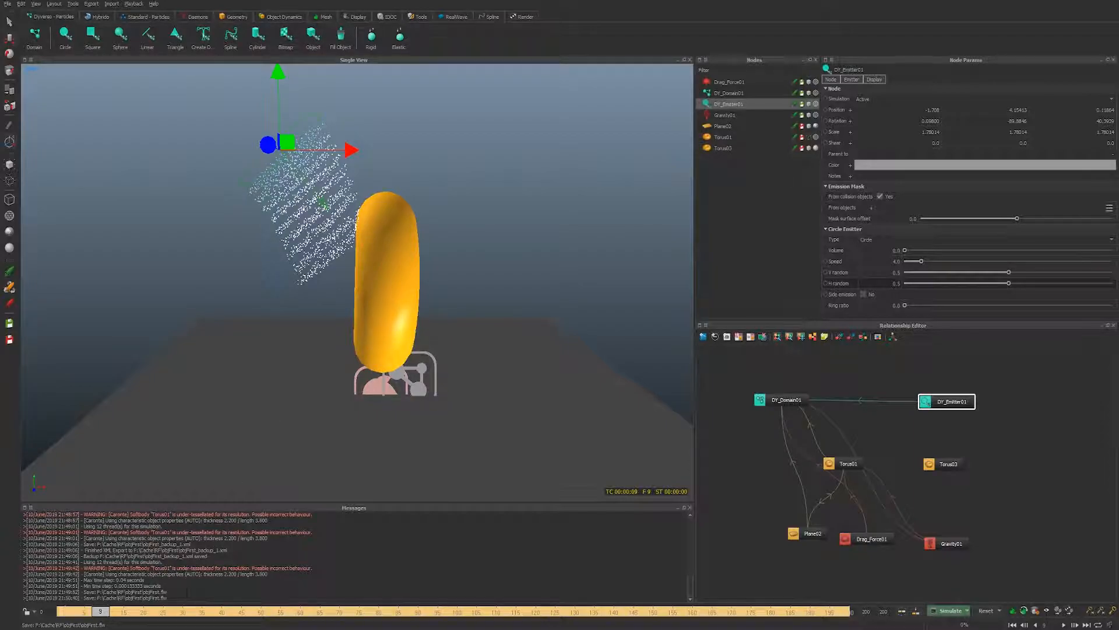
pyautogui.moveTo(90, 616); pyautogui.dragTo(136, 623)
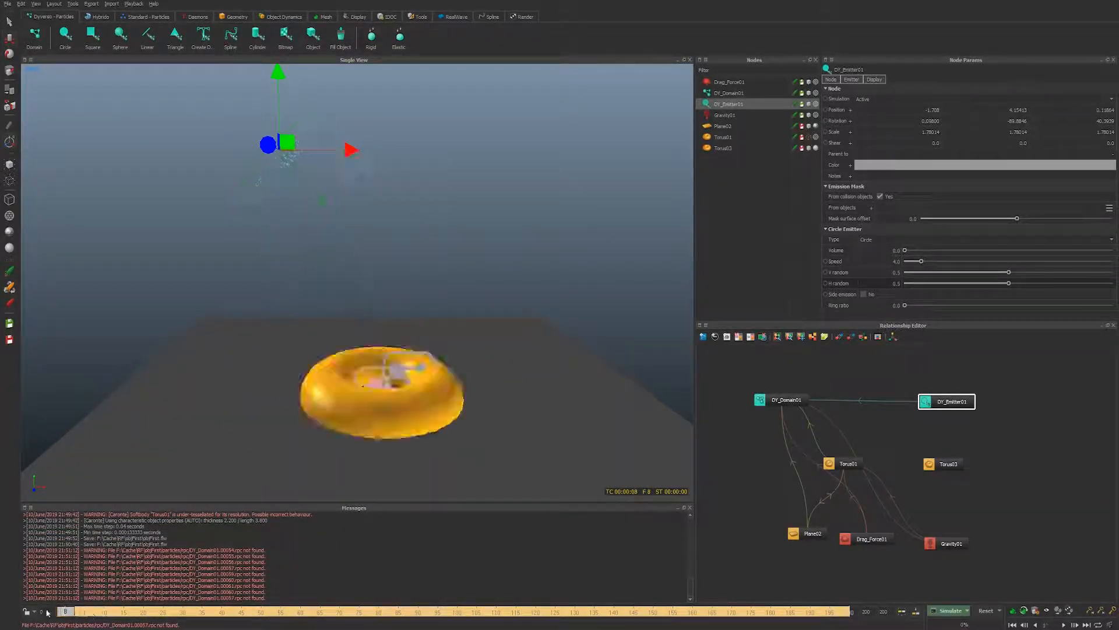
pyautogui.moveTo(275, 627)
pyautogui.mouseDown()
pyautogui.moveTo(143, 618)
pyautogui.moveTo(216, 625)
pyautogui.mouseUp()
# - Set Torus01's soft body mass to 50 and reset the simulation to its initial state
pyautogui.click(728, 137)
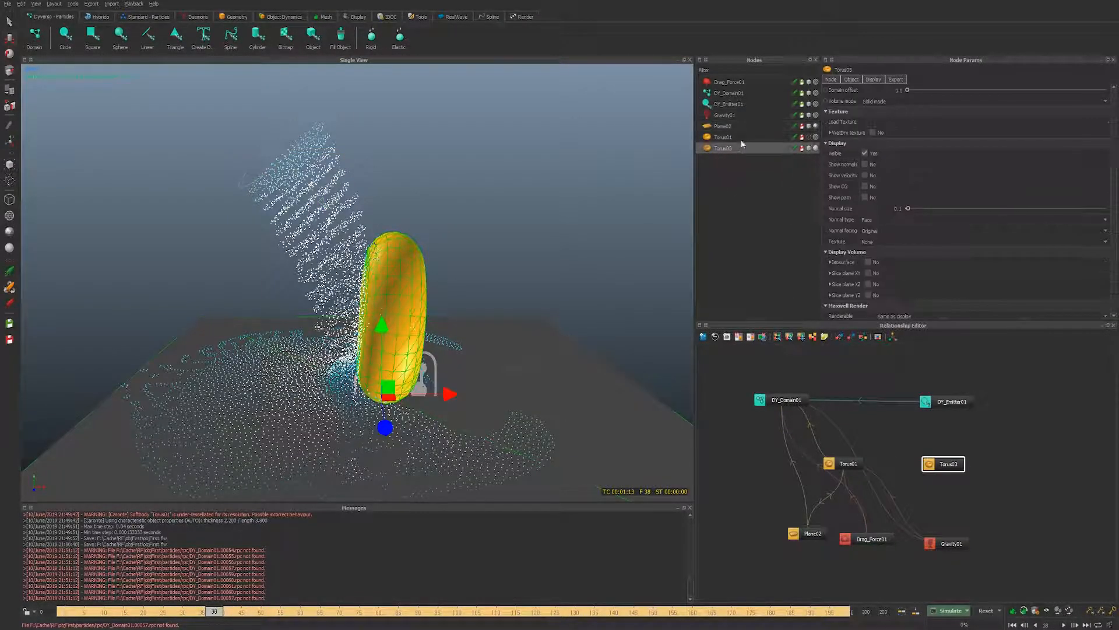
pyautogui.doubleClick(904, 260)
pyautogui.write('50')
pyautogui.press('Return')
pyautogui.hotkey('ctrl', 'r')
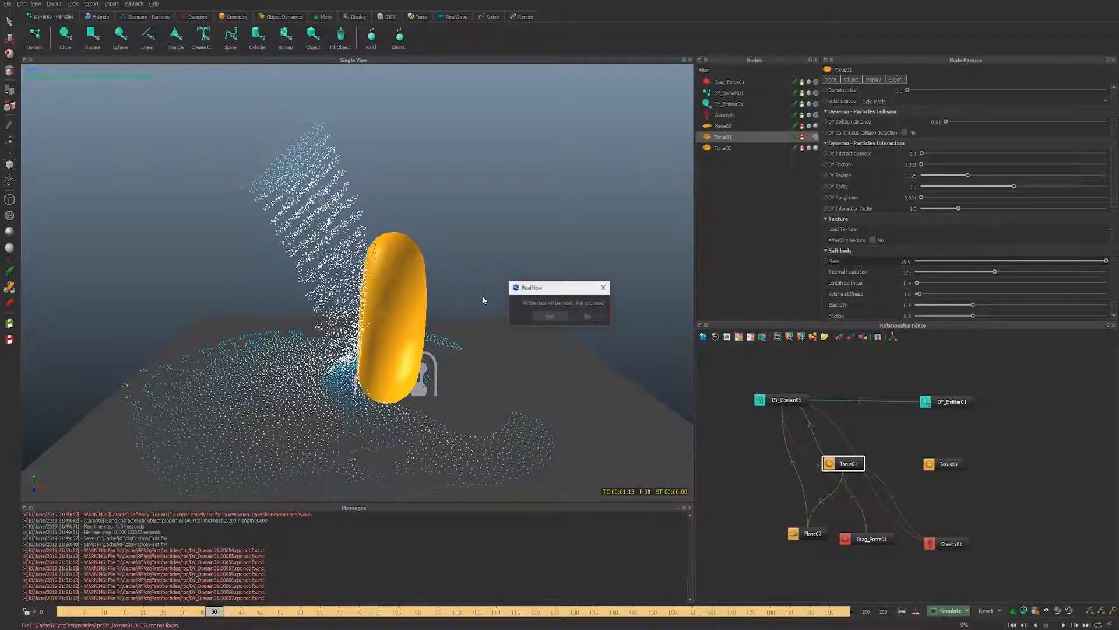
pyautogui.press('Return')
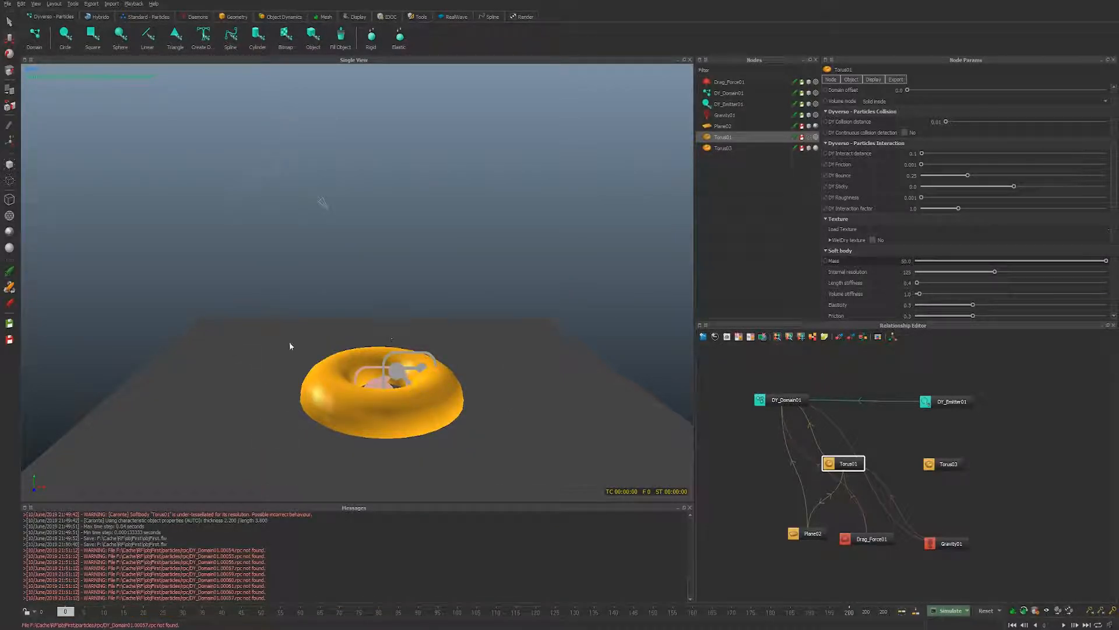
# - Measure the surface area and volume of Torus03 with the Measure tool
pyautogui.keyDown('alt'); pyautogui.moveTo(318, 291); pyautogui.dragTo(337, 333); pyautogui.keyUp('alt')
pyautogui.keyDown('alt'); pyautogui.moveTo(338, 333); pyautogui.dragTo(300, 340, button='right'); pyautogui.keyUp('alt')
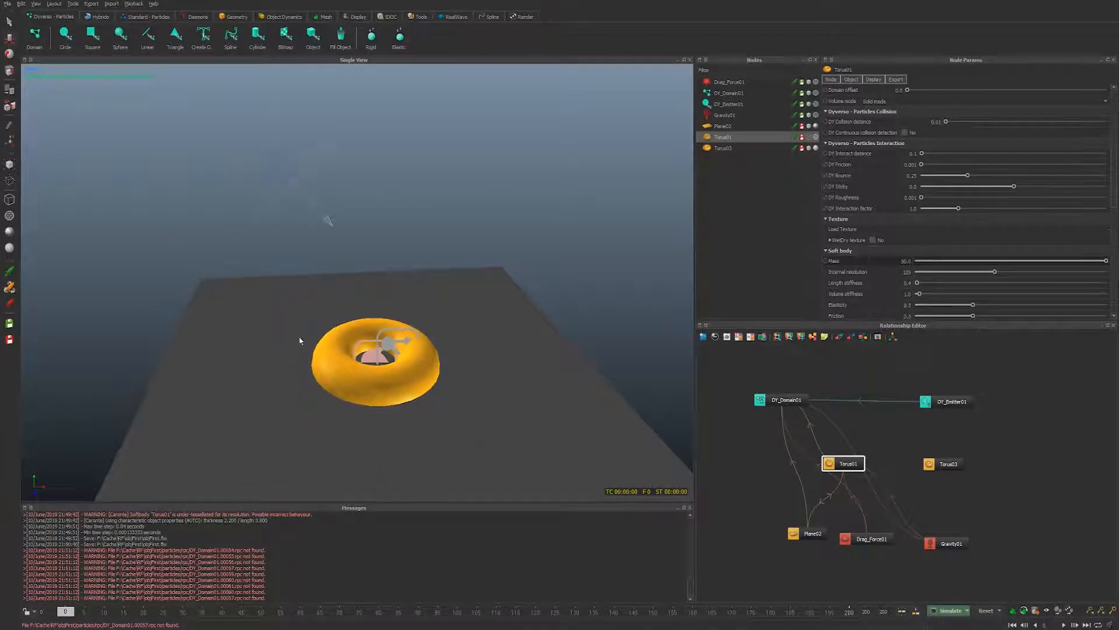
pyautogui.click(336, 362)
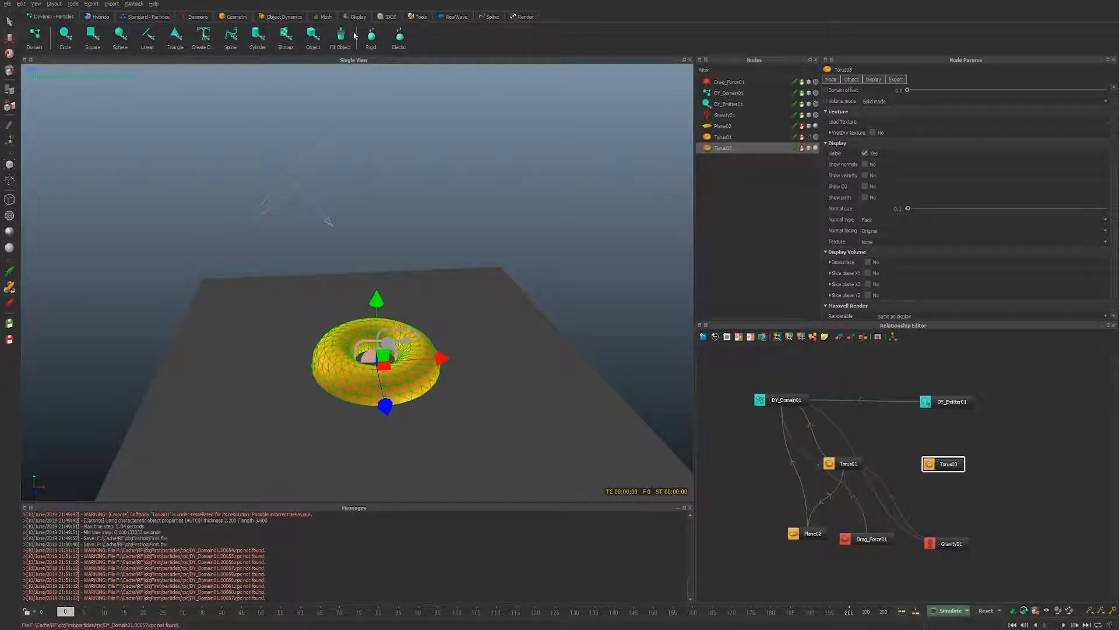
pyautogui.click(417, 17)
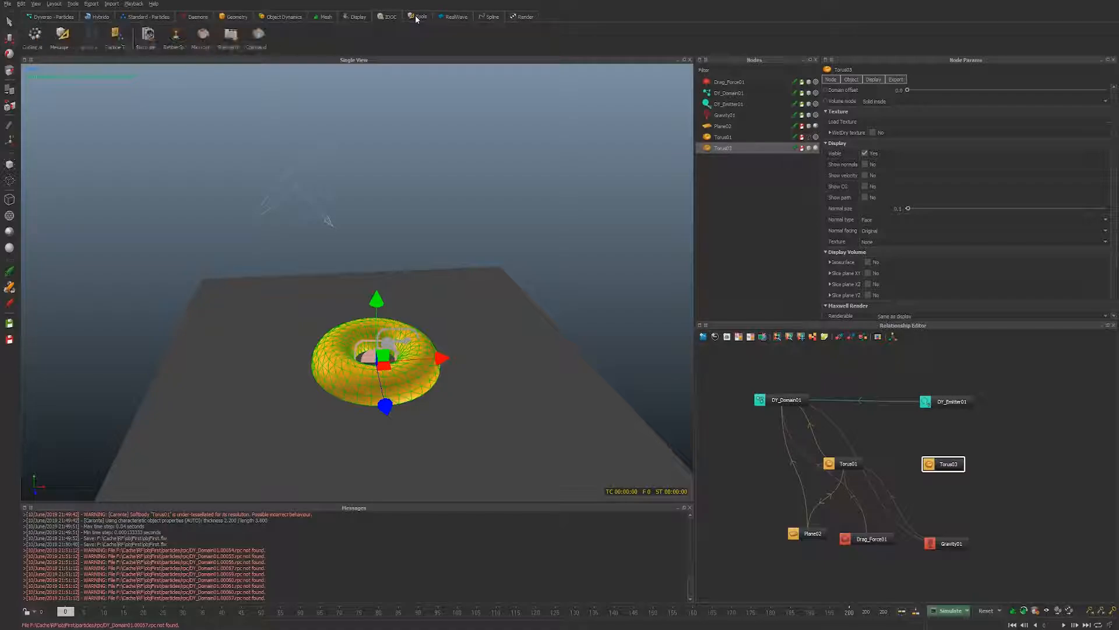
pyautogui.click(61, 40)
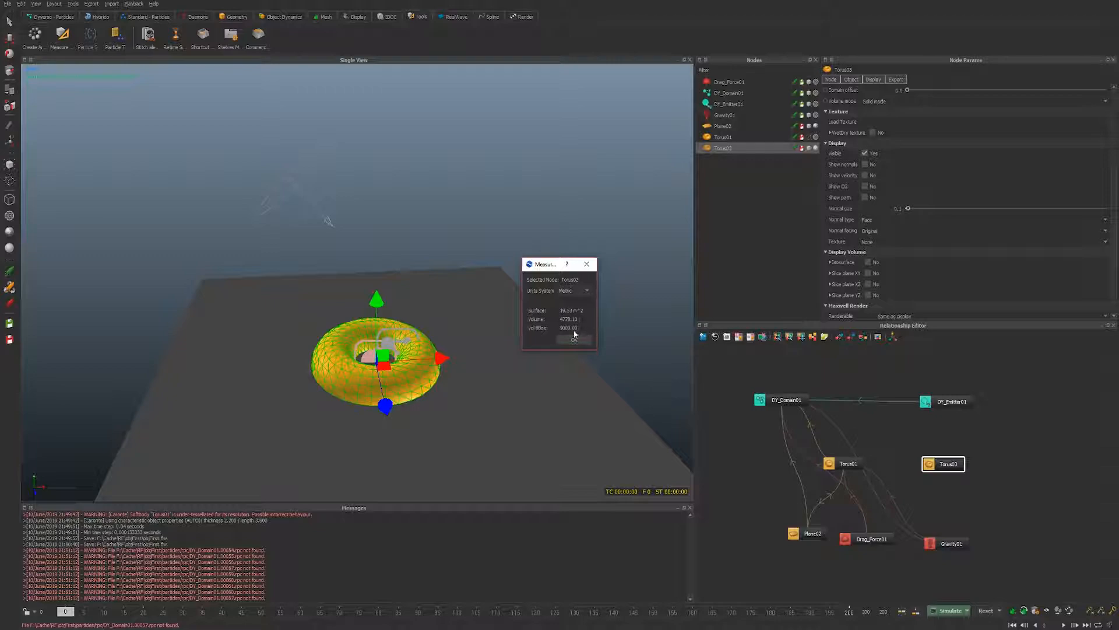
pyautogui.click(585, 265)
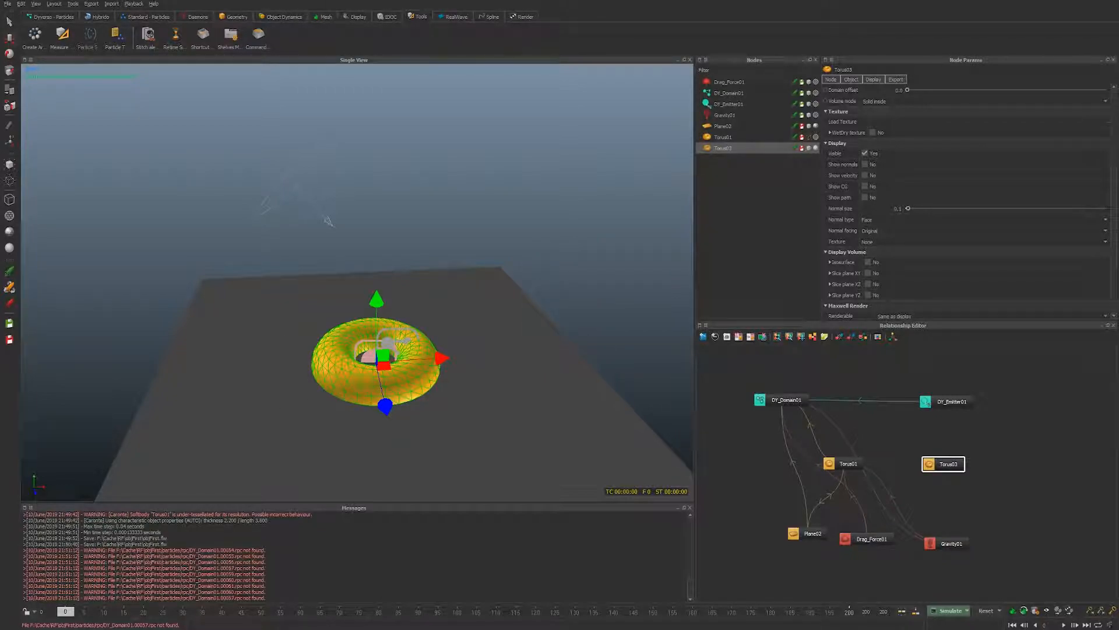
# - Simulate again with the heavier torus, refresh the cached frames and review the motion up to frame 102
pyautogui.click(904, 614)
pyautogui.moveTo(75, 613)
pyautogui.mouseDown()
pyautogui.moveTo(66, 612)
pyautogui.moveTo(360, 612)
pyautogui.moveTo(170, 612)
pyautogui.mouseUp()
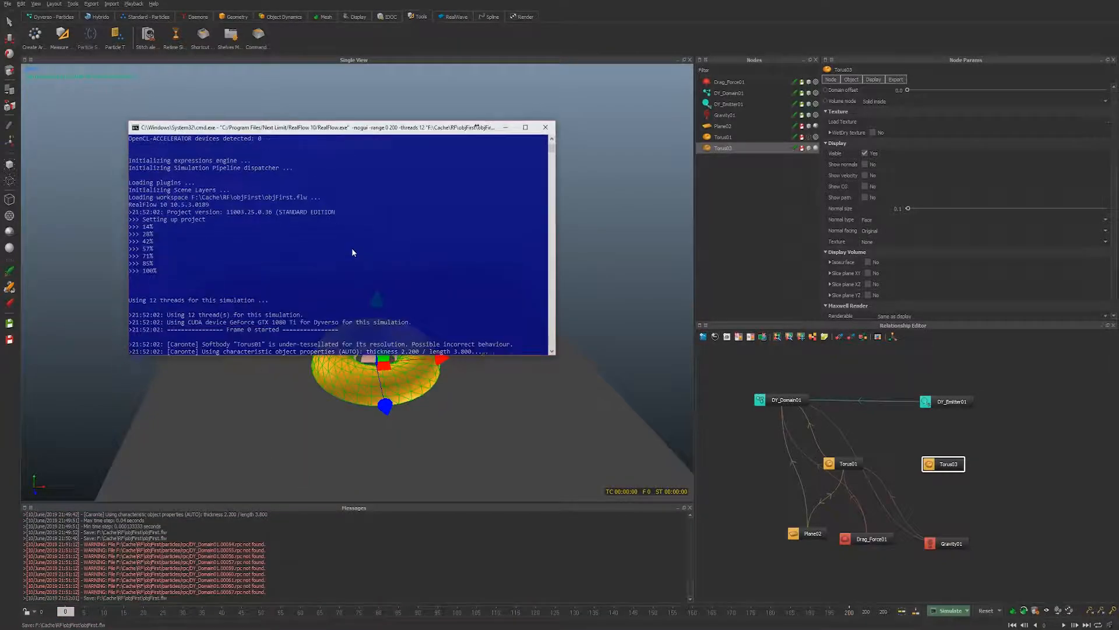
pyautogui.moveTo(398, 129); pyautogui.dragTo(428, 152)
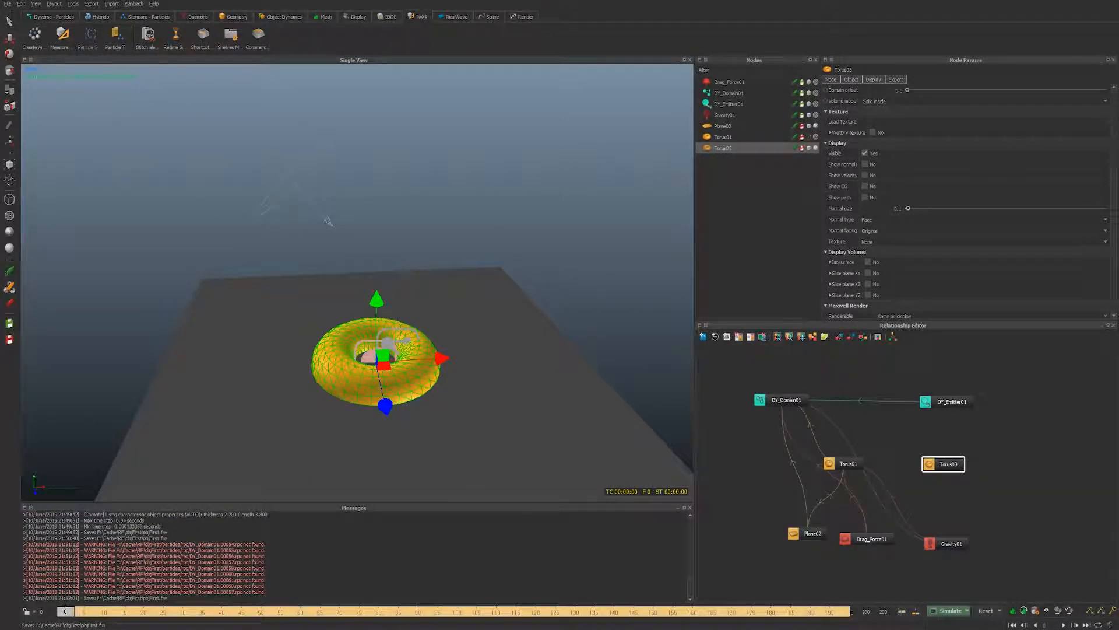
pyautogui.moveTo(73, 614); pyautogui.dragTo(465, 612)
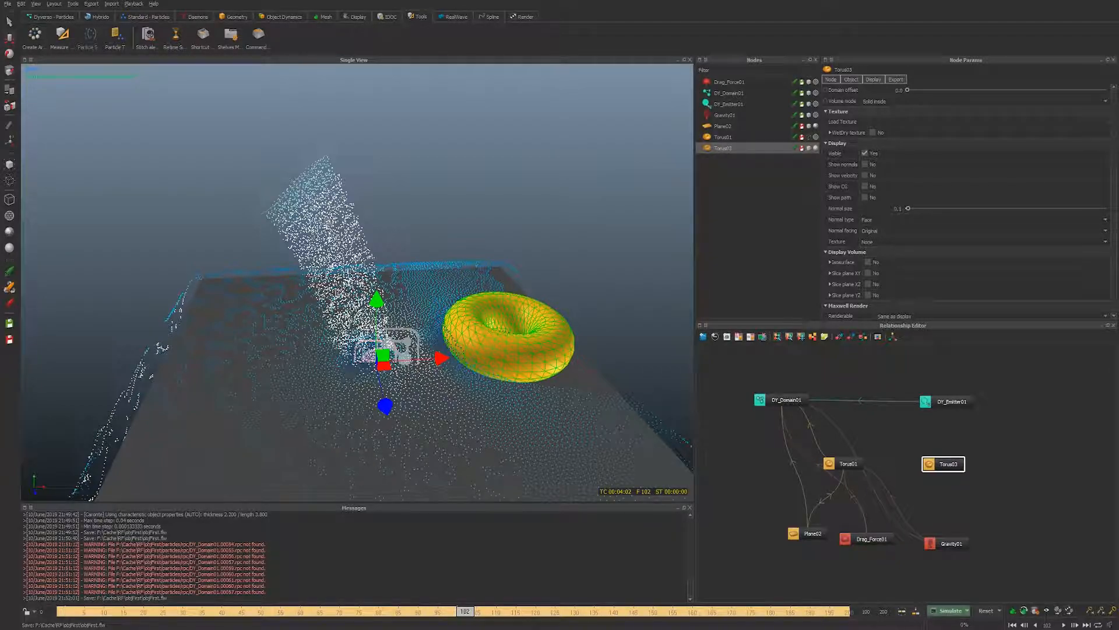
# - Set the timeline's last frame to 100 and DY_Domain01's particle resolution to 50
pyautogui.write('100')
pyautogui.press('Return')
pyautogui.click(730, 93)
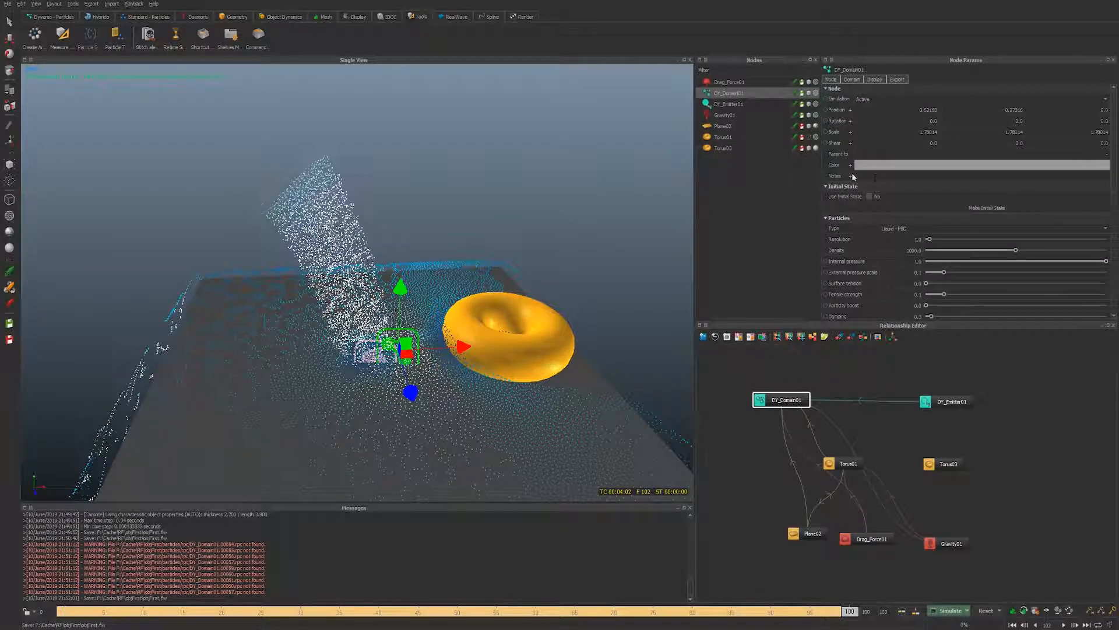
pyautogui.click(900, 239)
pyautogui.write('50')
pyautogui.press('Return')
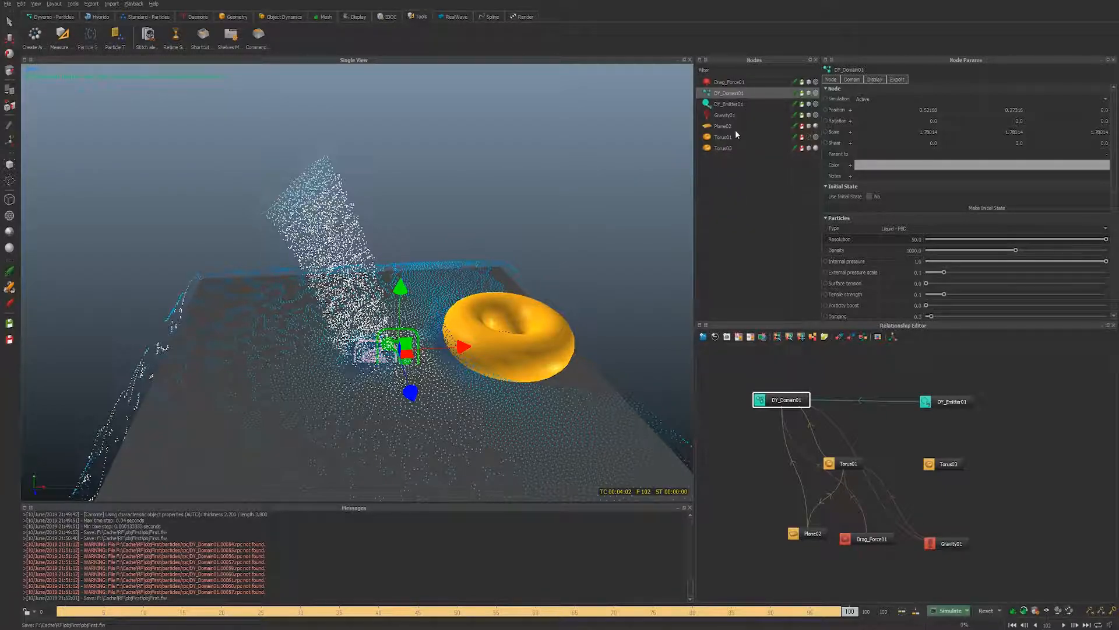
# - Set Plane02's DY Friction to 0.01
pyautogui.click(750, 125)
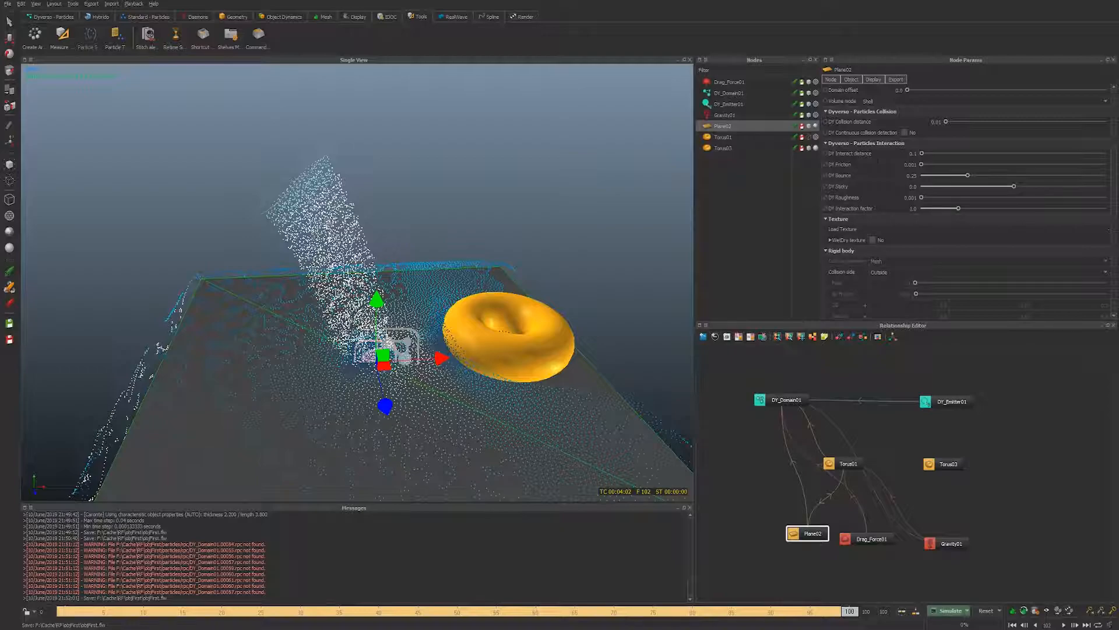
pyautogui.doubleClick(879, 163)
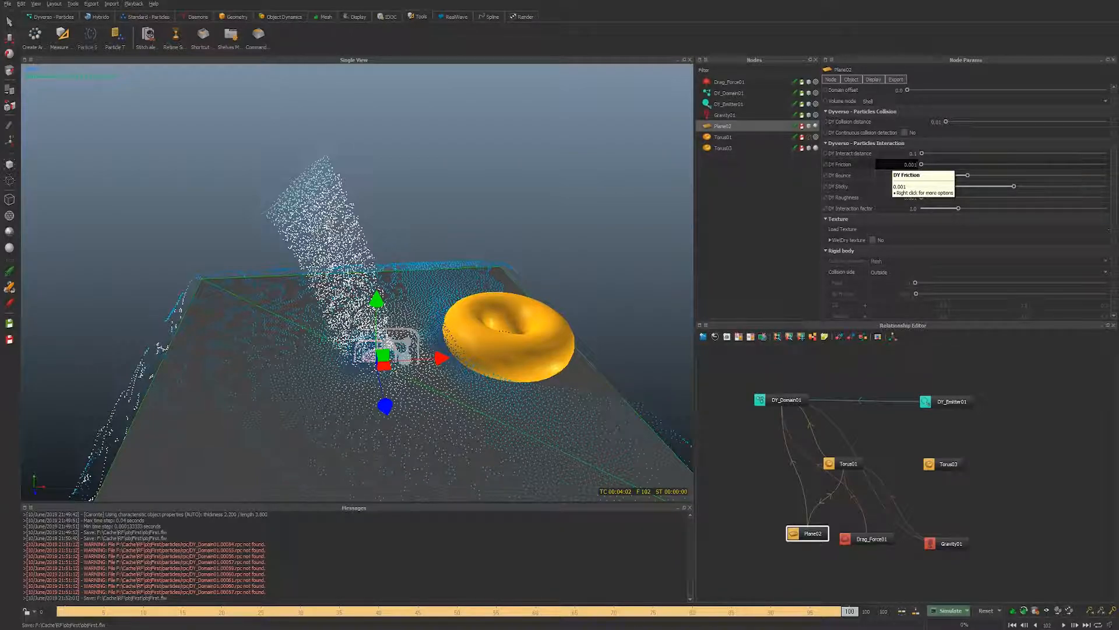
pyautogui.hotkey('shift', 'Left')
pyautogui.hotkey('shift', 'Left')
pyautogui.write('1')
pyautogui.press('Return')
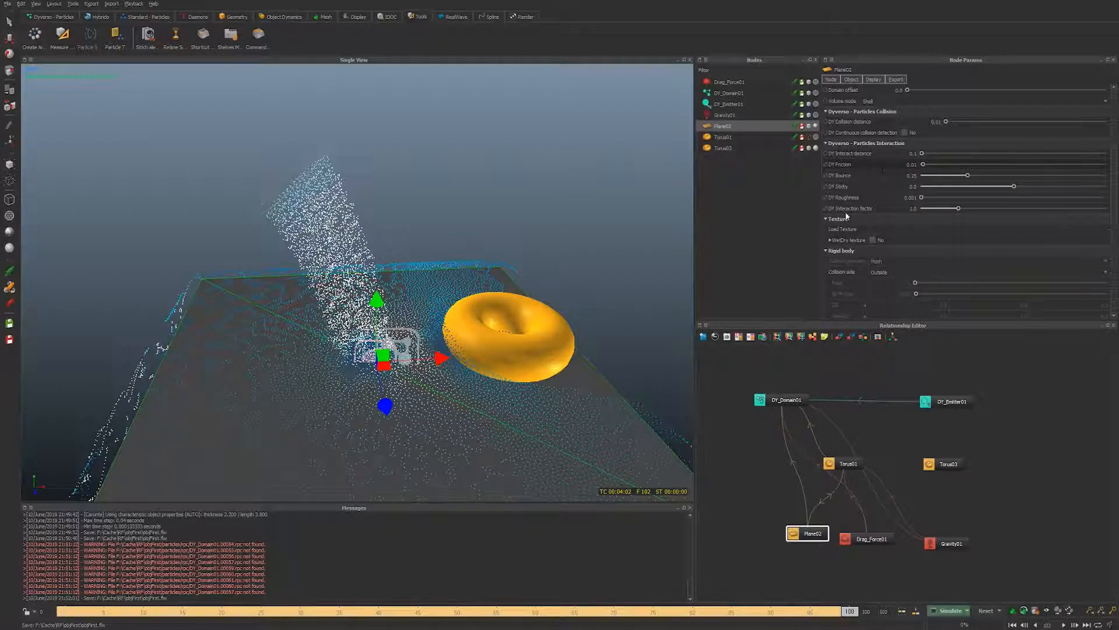
# - Reset the scene, simulate it with the denser particles, refresh the cached frames and scrub to frame 52
pyautogui.keyDown('alt'); pyautogui.moveTo(377, 402); pyautogui.dragTo(357, 351); pyautogui.keyUp('alt')
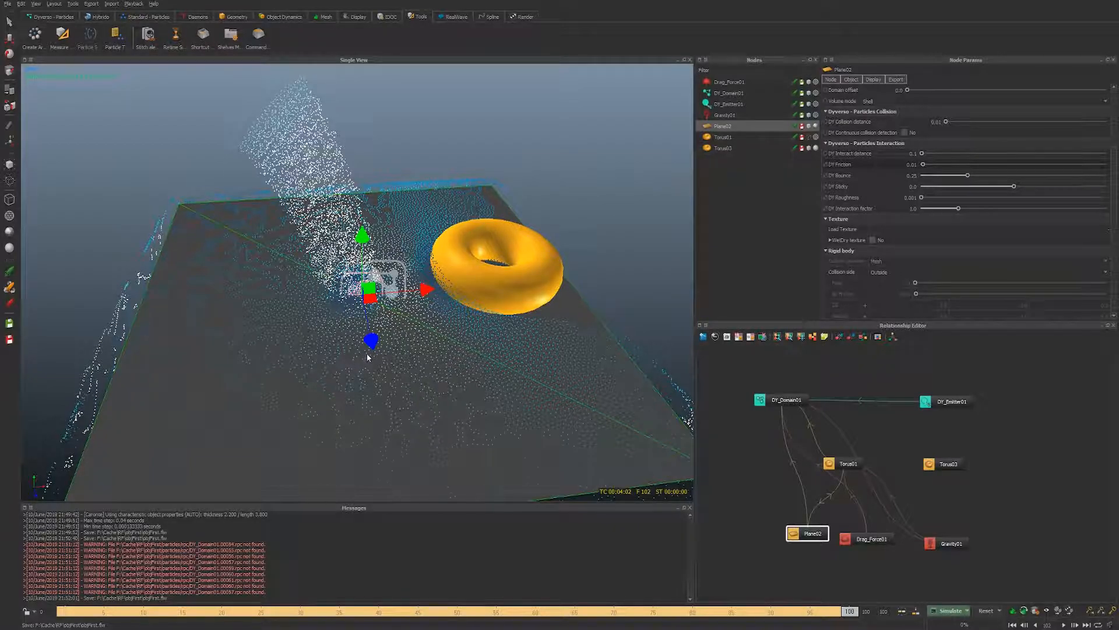
pyautogui.hotkey('ctrl', 'r')
pyautogui.press('Return')
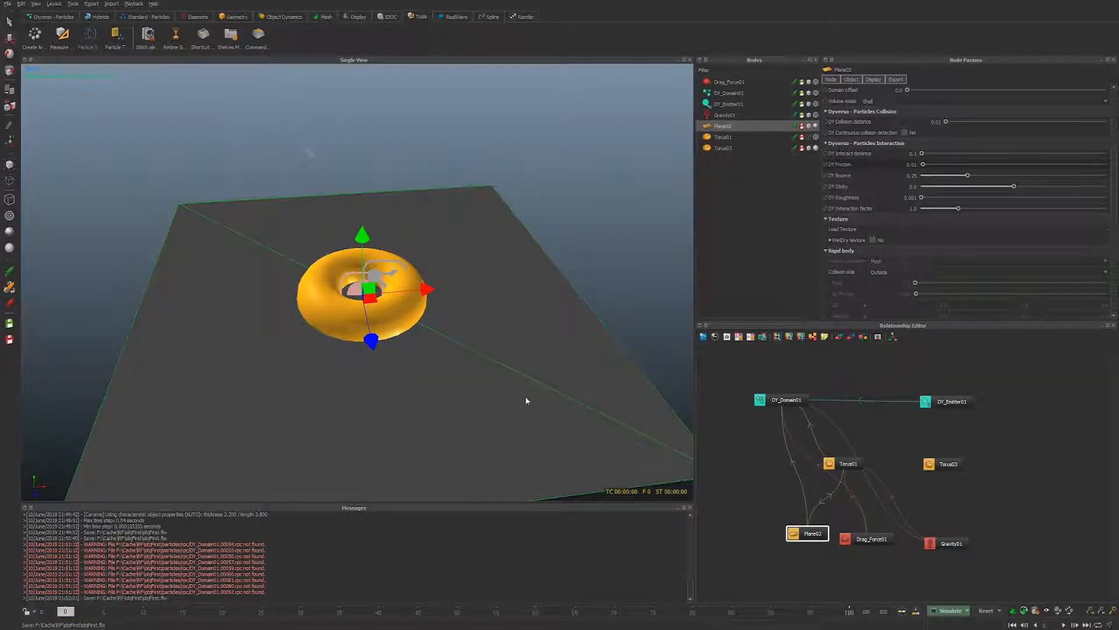
pyautogui.hotkey('ctrl', 'a')
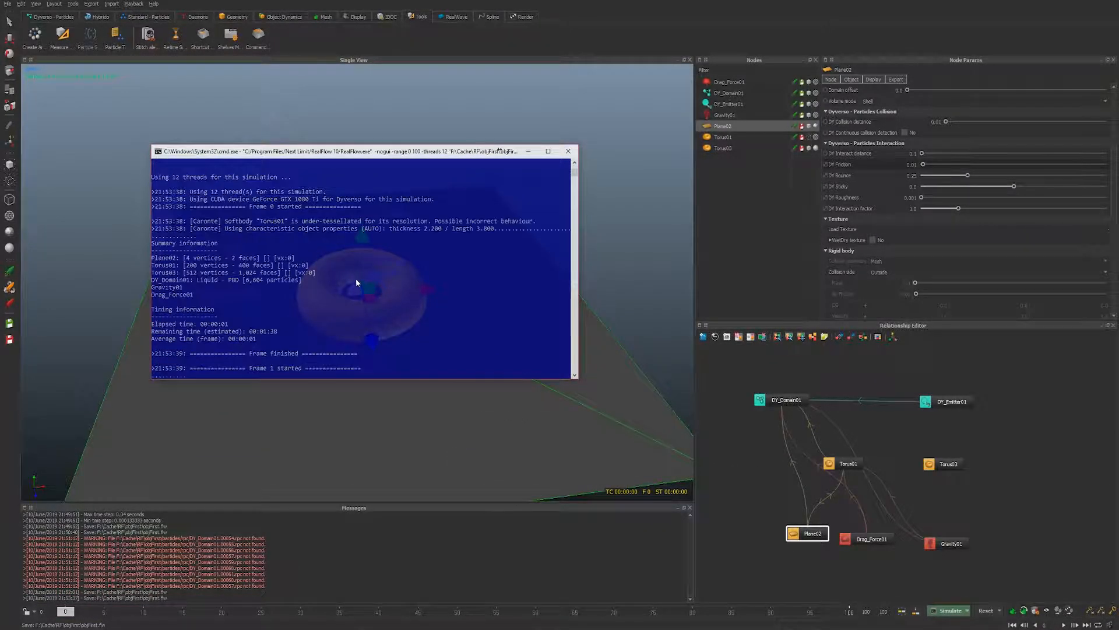
pyautogui.moveTo(366, 154); pyautogui.dragTo(0, 140)
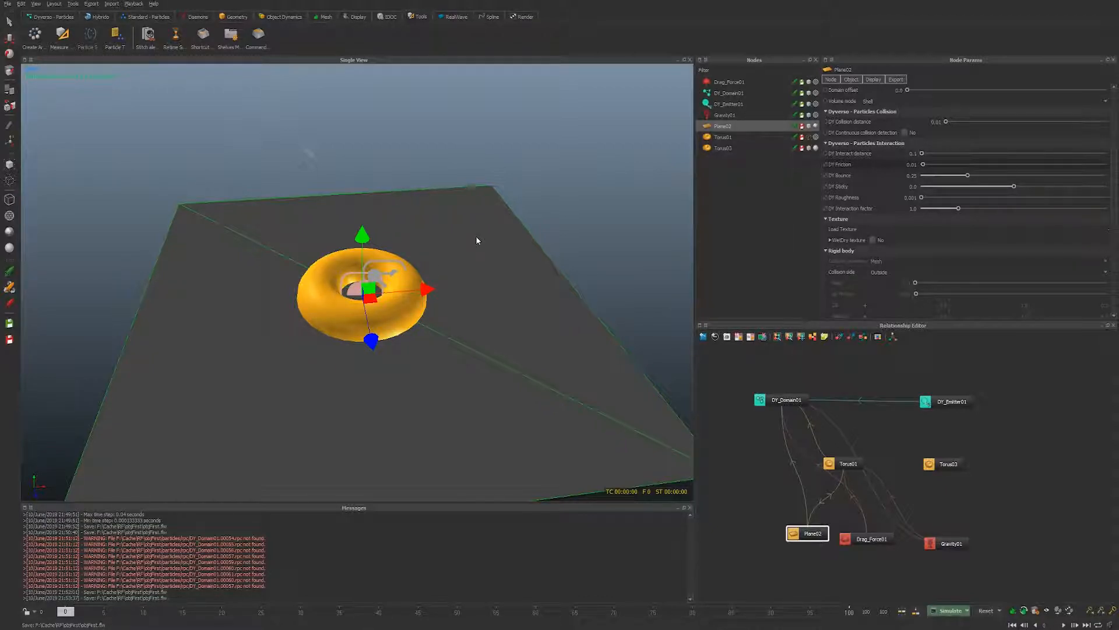
pyautogui.click(901, 614)
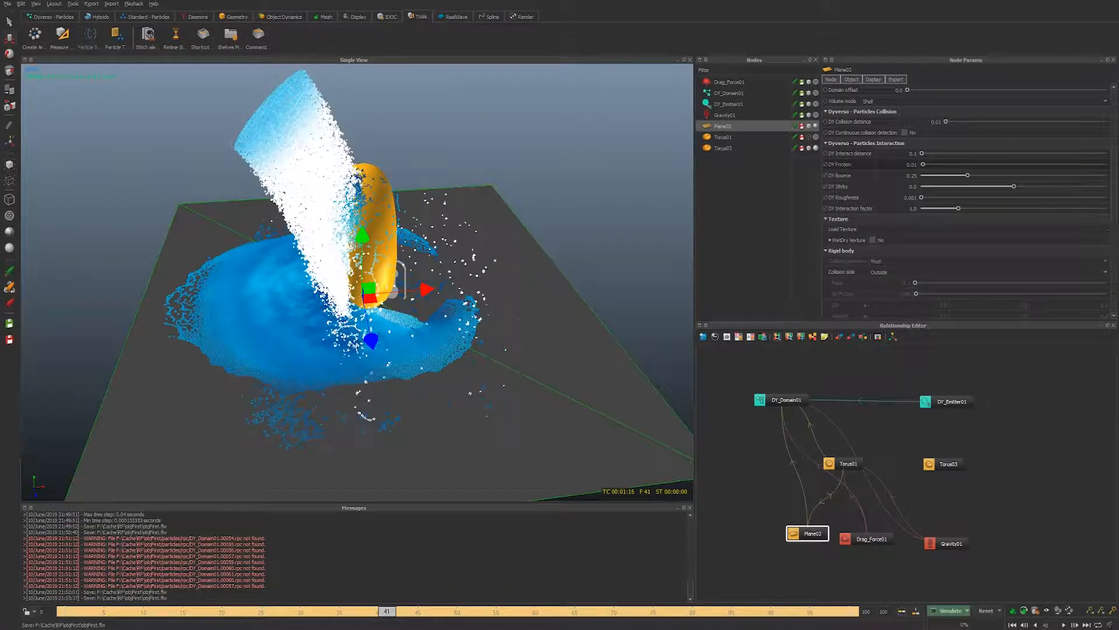
pyautogui.moveTo(426, 611)
pyautogui.mouseDown()
pyautogui.moveTo(190, 610)
pyautogui.moveTo(583, 612)
pyautogui.moveTo(449, 611)
pyautogui.moveTo(245, 582)
pyautogui.moveTo(659, 606)
pyautogui.moveTo(340, 613)
pyautogui.moveTo(615, 615)
pyautogui.moveTo(358, 614)
pyautogui.moveTo(507, 606)
pyautogui.moveTo(476, 603)
pyautogui.mouseUp()
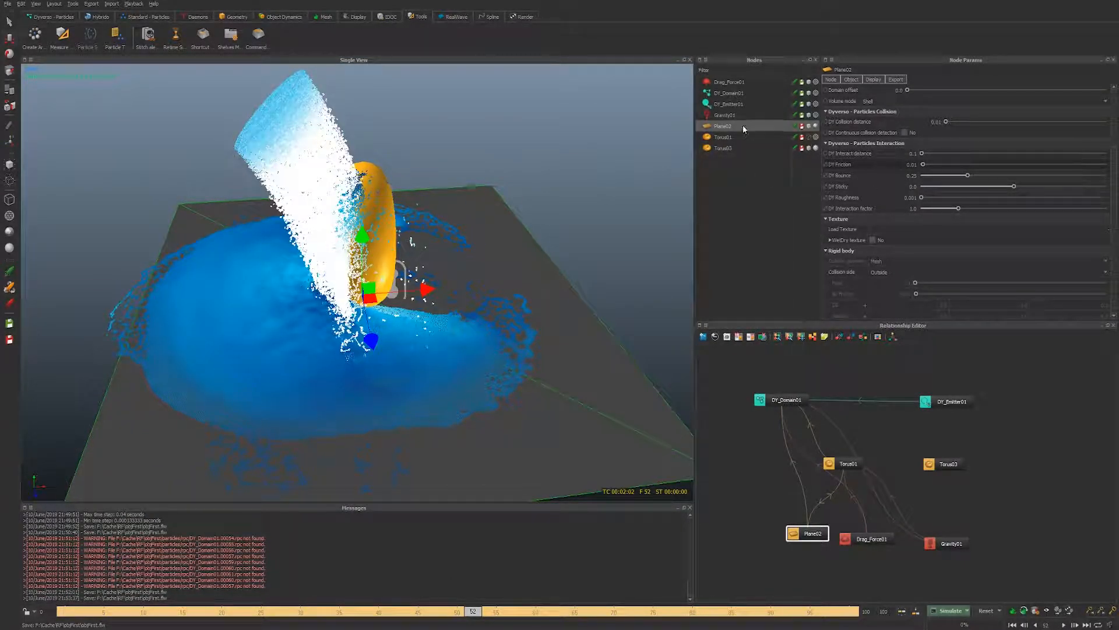
# - Examine DY_Domain01's particle parameters, the available daemons and the liquid's splash against the torus around frames 24 to 52
pyautogui.click(735, 92)
pyautogui.scroll(-3, 925, 290)
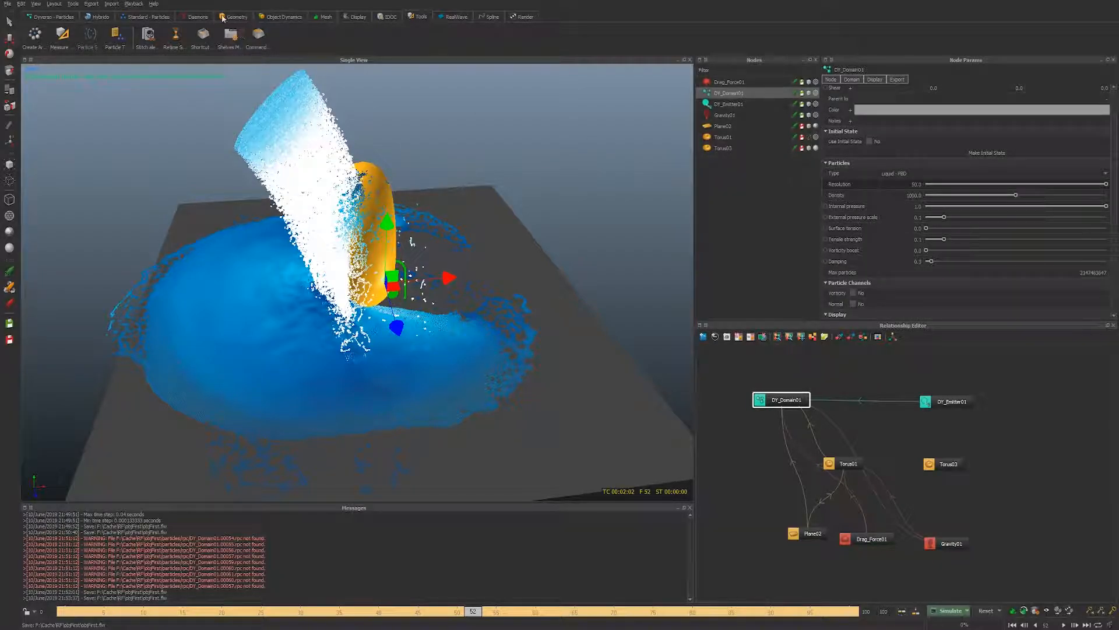
pyautogui.click(194, 17)
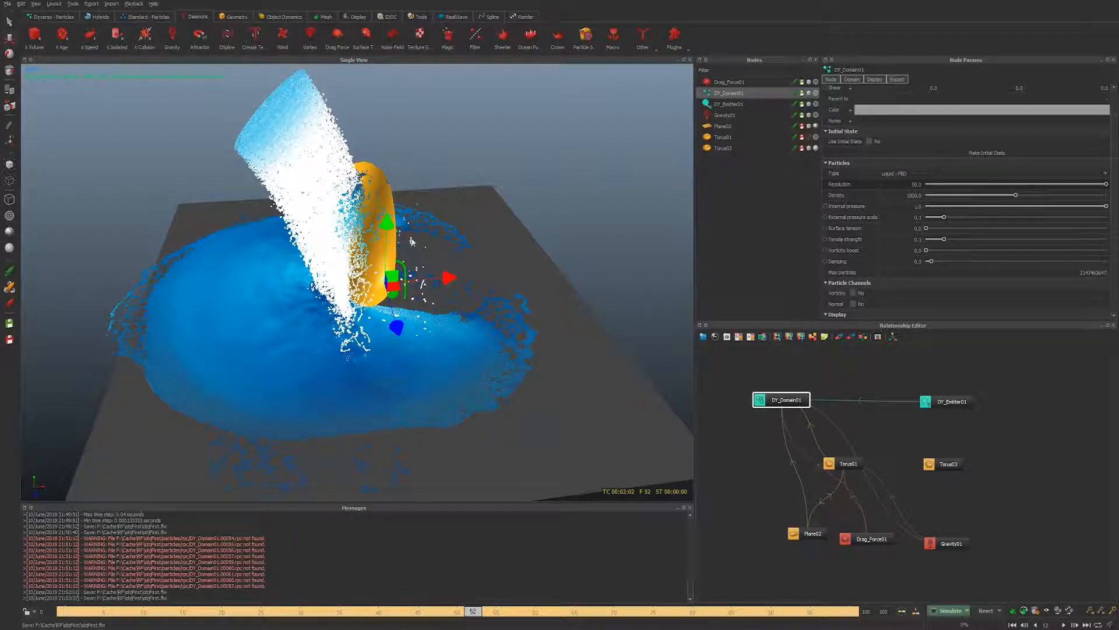
pyautogui.scroll(4, 403, 237)
pyautogui.keyDown('alt'); pyautogui.moveTo(408, 240); pyautogui.dragTo(432, 259, button='middle'); pyautogui.keyUp('alt')
pyautogui.keyDown('alt'); pyautogui.moveTo(433, 259); pyautogui.dragTo(476, 300); pyautogui.keyUp('alt')
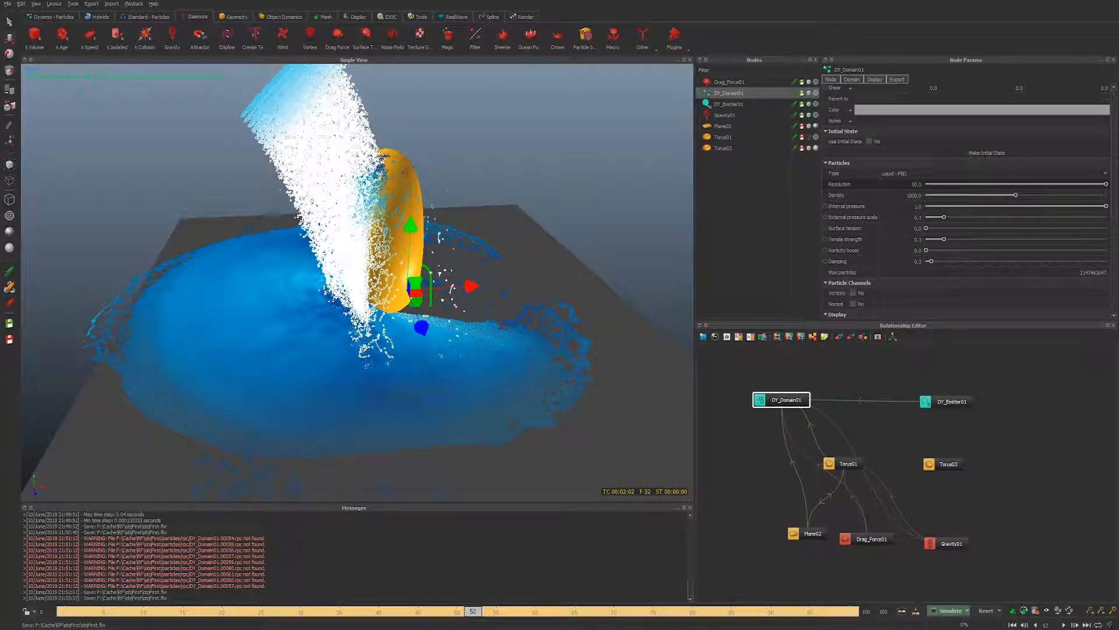
pyautogui.moveTo(475, 612)
pyautogui.mouseDown()
pyautogui.moveTo(599, 611)
pyautogui.moveTo(44, 610)
pyautogui.moveTo(544, 624)
pyautogui.moveTo(122, 612)
pyautogui.moveTo(512, 611)
pyautogui.moveTo(64, 611)
pyautogui.moveTo(224, 601)
pyautogui.moveTo(442, 611)
pyautogui.moveTo(93, 611)
pyautogui.moveTo(131, 588)
pyautogui.moveTo(257, 611)
pyautogui.moveTo(400, 611)
pyautogui.moveTo(76, 611)
pyautogui.moveTo(487, 610)
pyautogui.mouseUp()
pyautogui.moveTo(275, 603)
pyautogui.mouseDown()
pyautogui.moveTo(405, 593)
pyautogui.moveTo(334, 592)
pyautogui.moveTo(378, 590)
pyautogui.moveTo(497, 600)
pyautogui.moveTo(255, 588)
pyautogui.mouseUp()
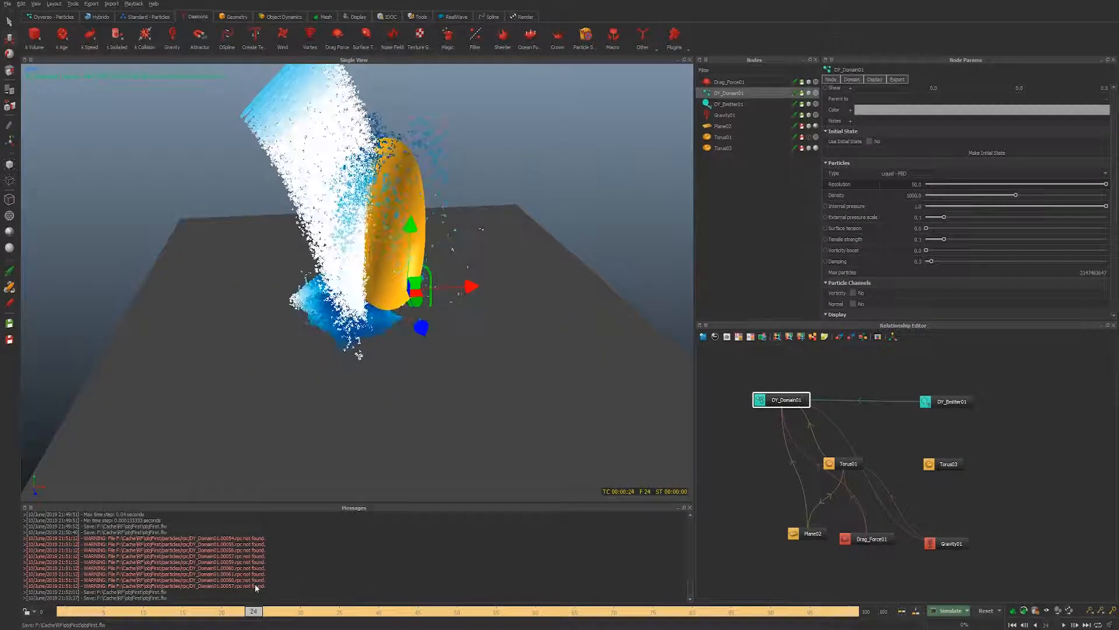
# - Set DY_Domain01's particle density to 100
pyautogui.keyDown('alt'); pyautogui.moveTo(481, 229); pyautogui.dragTo(426, 325); pyautogui.keyUp('alt')
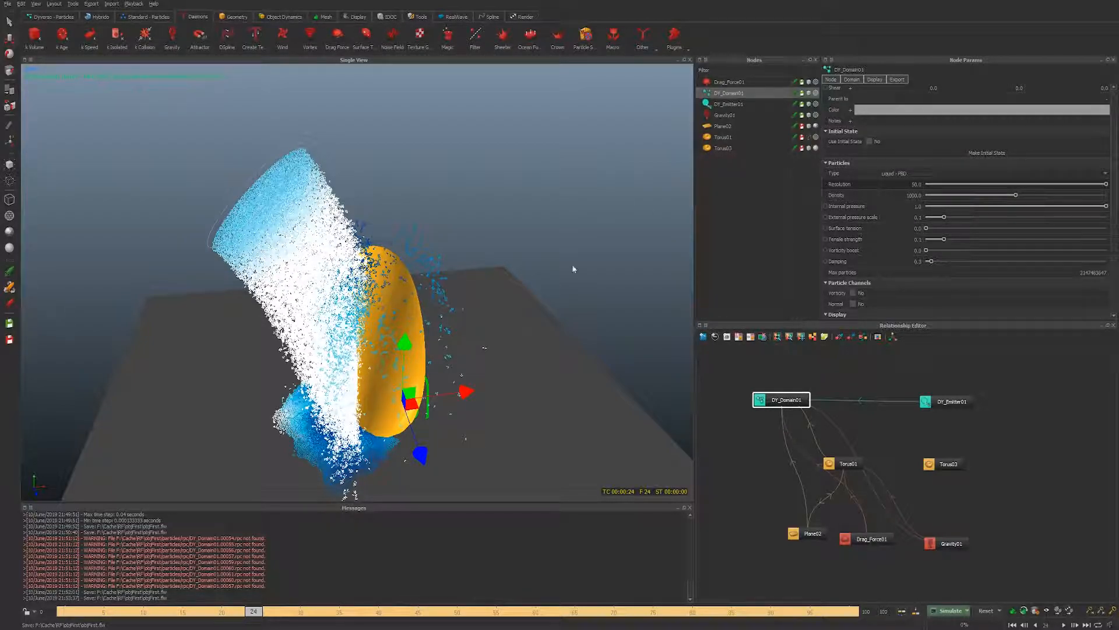
pyautogui.click(914, 195)
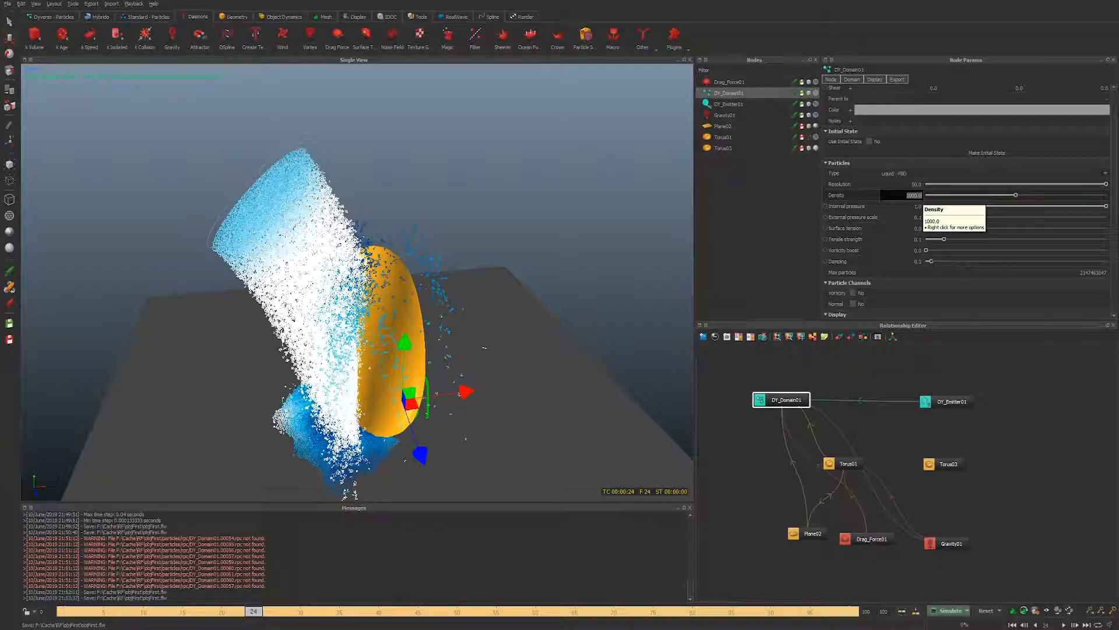
pyautogui.write('100')
pyautogui.press('Return')
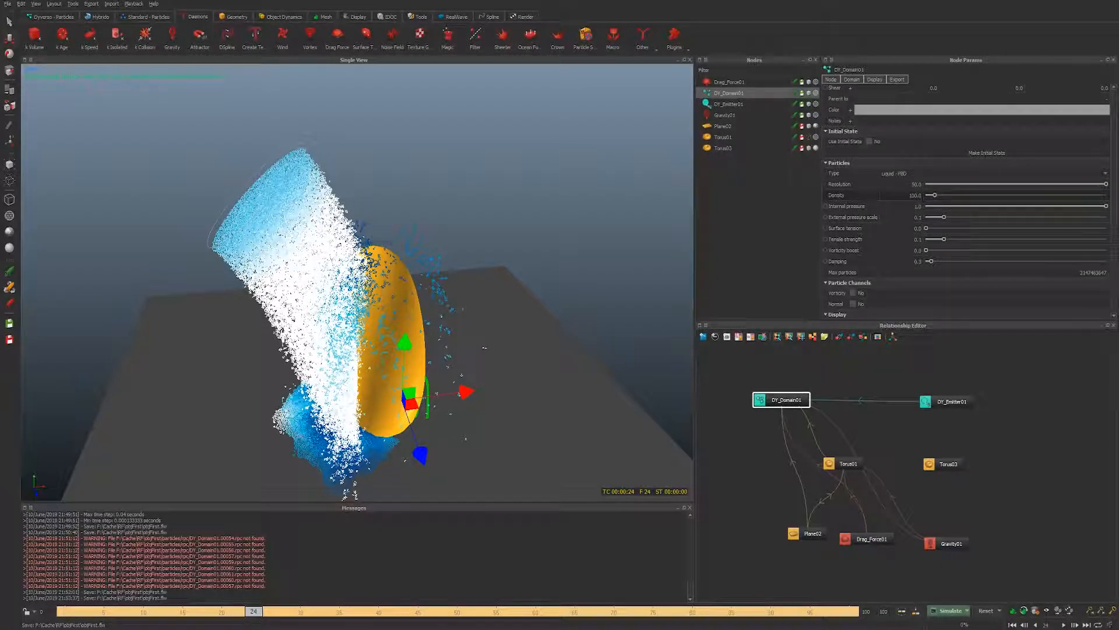
# - Set DY_Domain01's particle density to 10000, reset the scene and simulate it
pyautogui.moveTo(906, 196); pyautogui.dragTo(916, 195)
pyautogui.write('10000')
pyautogui.press('Return')
pyautogui.hotkey('ctrl', 'r')
pyautogui.press('Return')
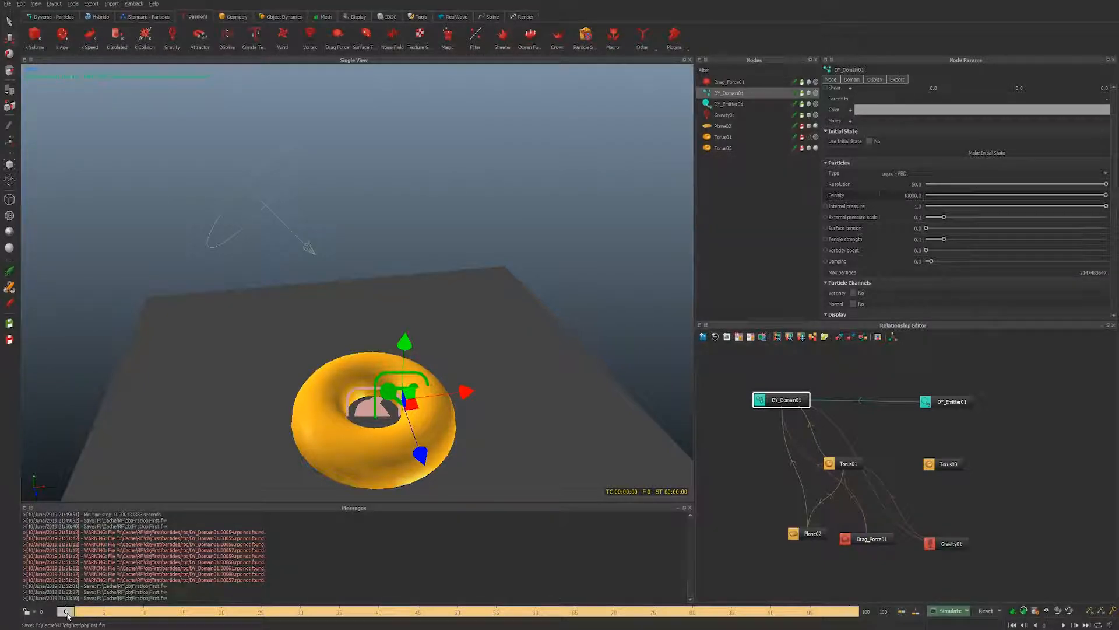
# - Scrub the cached frames from 0 to 43 to examine how the dense liquid pushes the torus
pyautogui.moveTo(68, 616)
pyautogui.mouseDown()
pyautogui.moveTo(242, 624)
pyautogui.moveTo(160, 625)
pyautogui.moveTo(226, 627)
pyautogui.mouseUp()
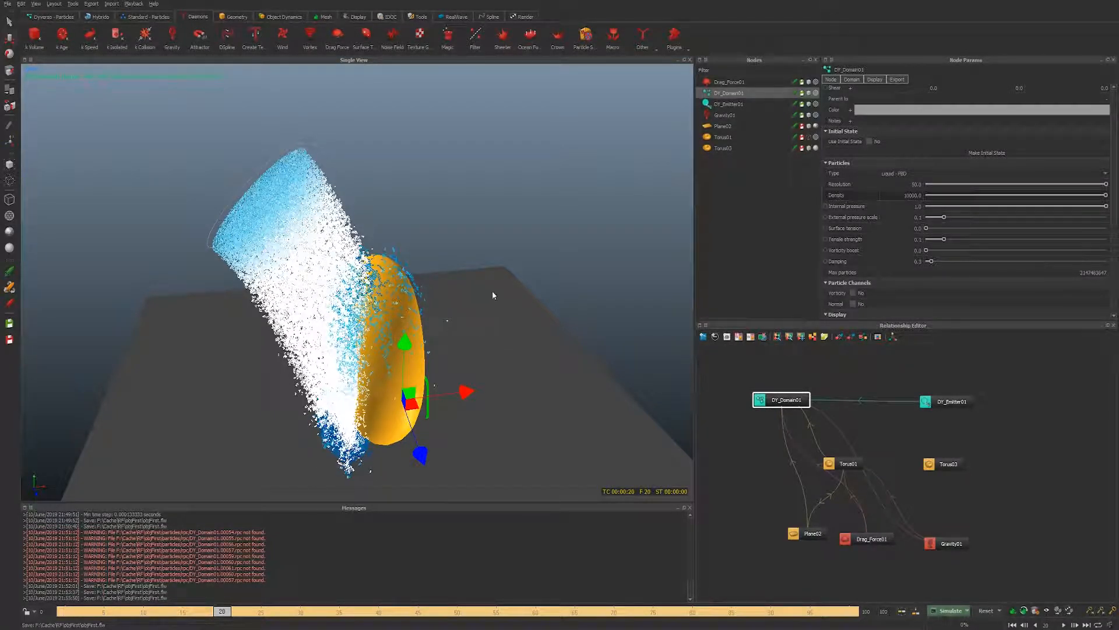
pyautogui.moveTo(268, 615); pyautogui.dragTo(405, 611)
pyautogui.keyDown('alt'); pyautogui.moveTo(305, 273); pyautogui.dragTo(362, 275); pyautogui.keyUp('alt')
# - Set the soft body mass of Torus01 to 5.0 and reset the scene to frame 0
pyautogui.click(370, 302)
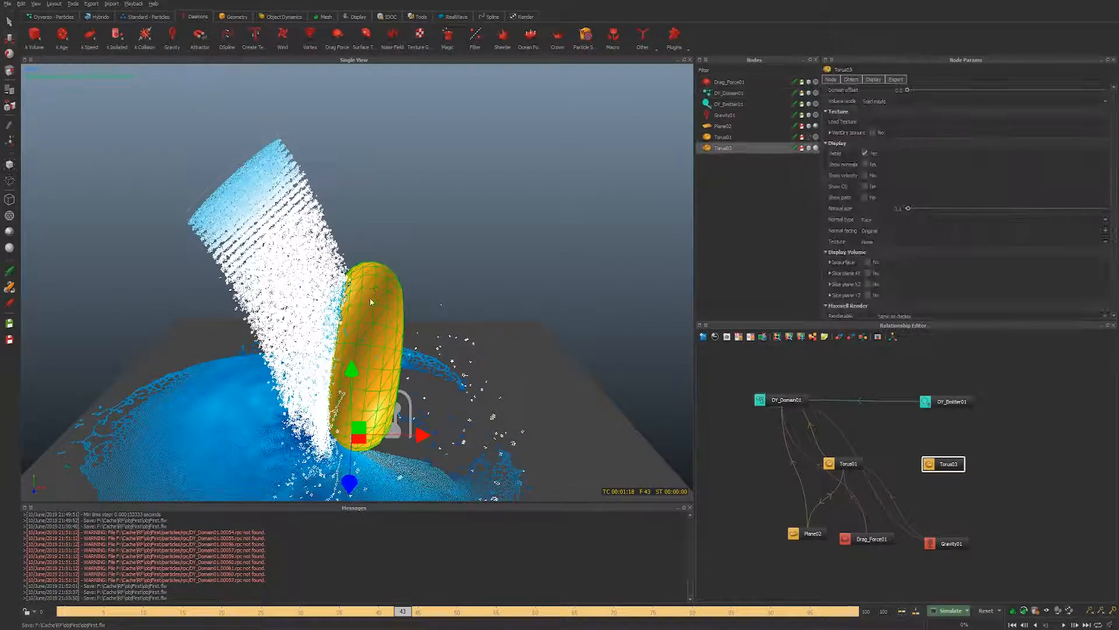
pyautogui.scroll(-3, 867, 284)
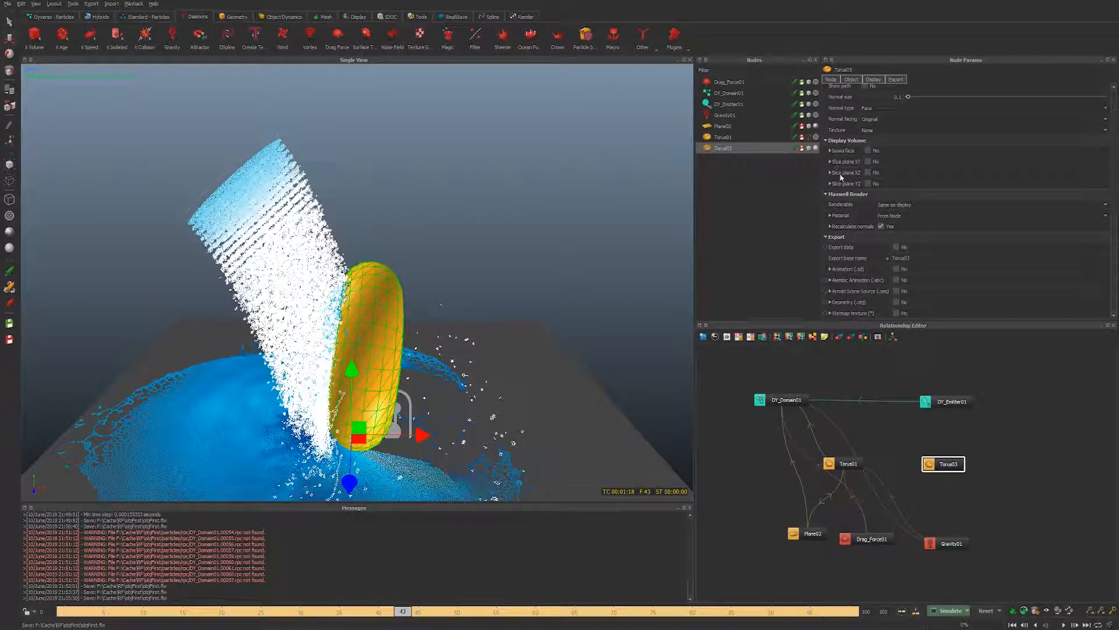
pyautogui.scroll(5, 835, 166)
pyautogui.scroll(-5, 883, 250)
pyautogui.click(738, 135)
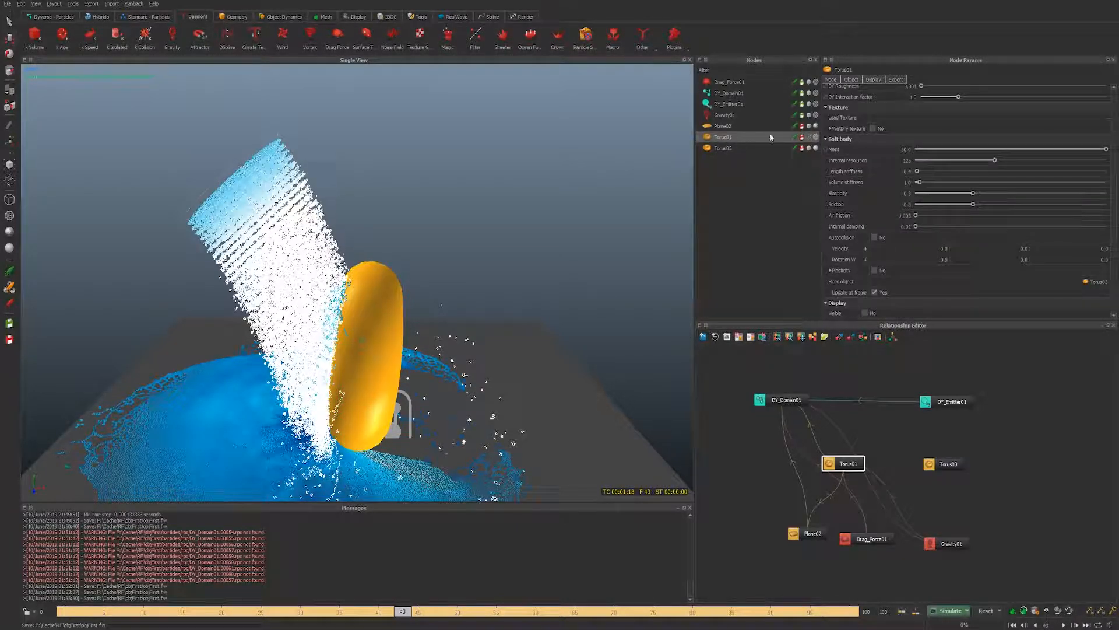
pyautogui.doubleClick(897, 150)
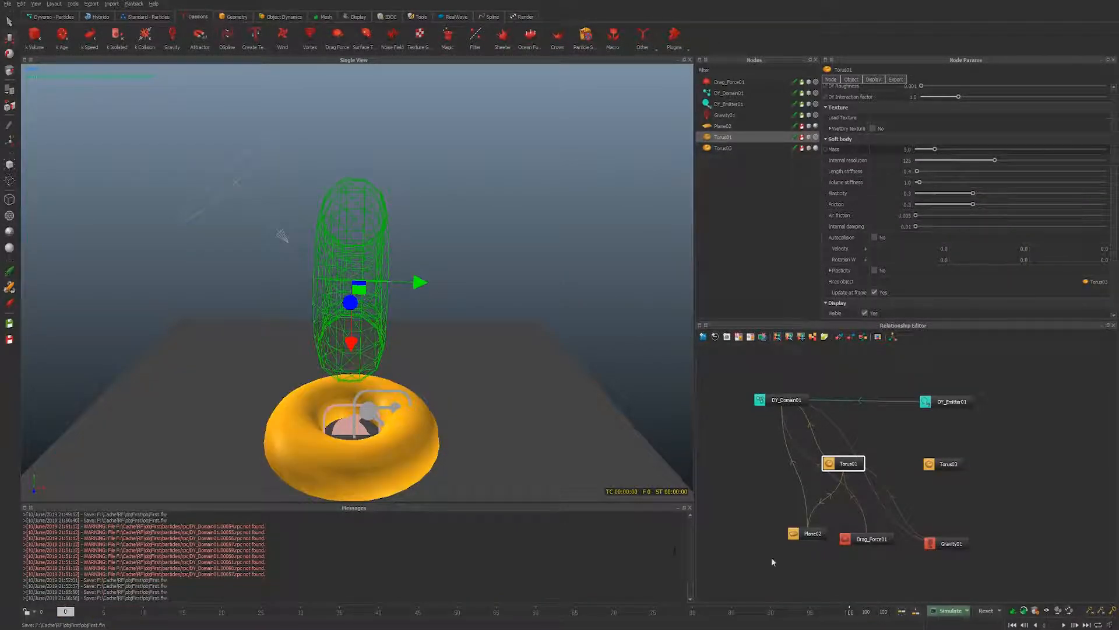
# - Run the simulation through the command line with the Reset argument, keeping range and threads same as scene
pyautogui.click(966, 610)
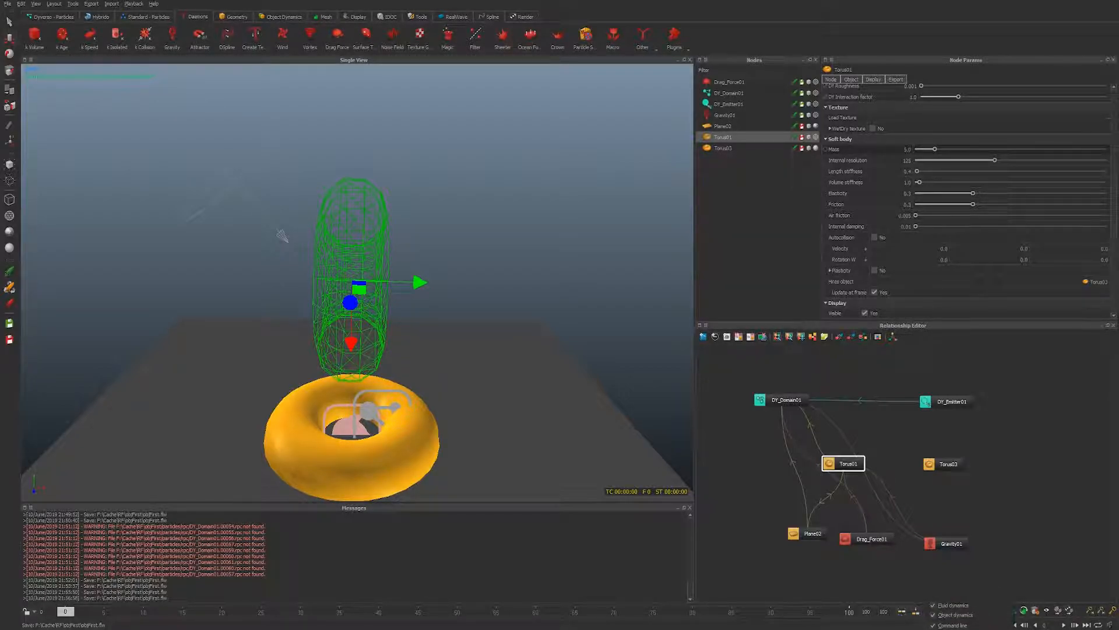
pyautogui.click(951, 610)
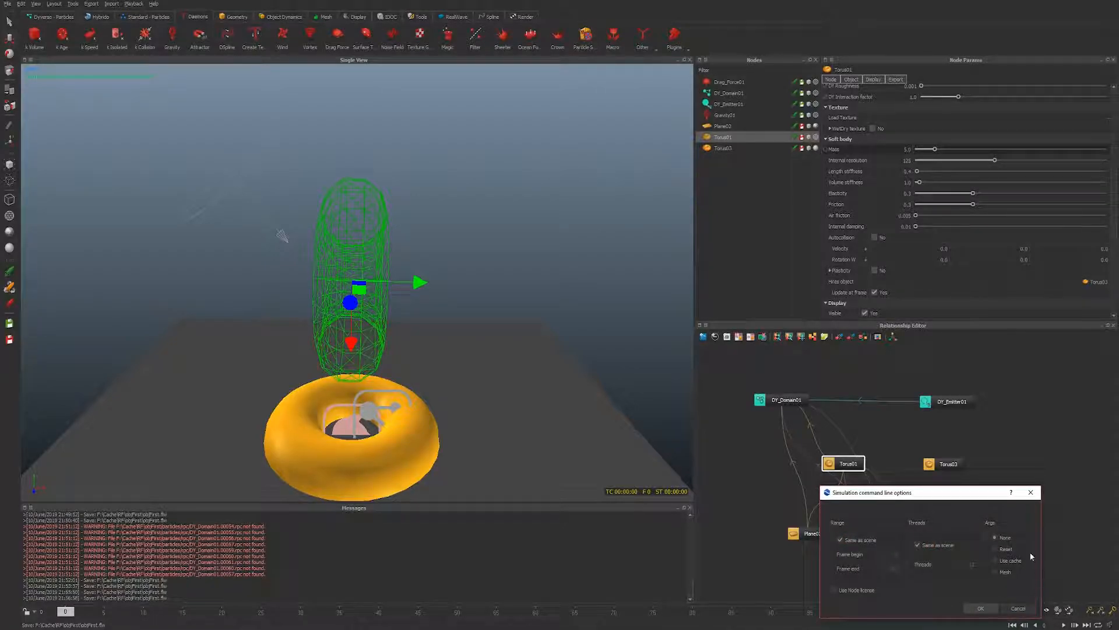
pyautogui.moveTo(949, 500); pyautogui.dragTo(750, 331)
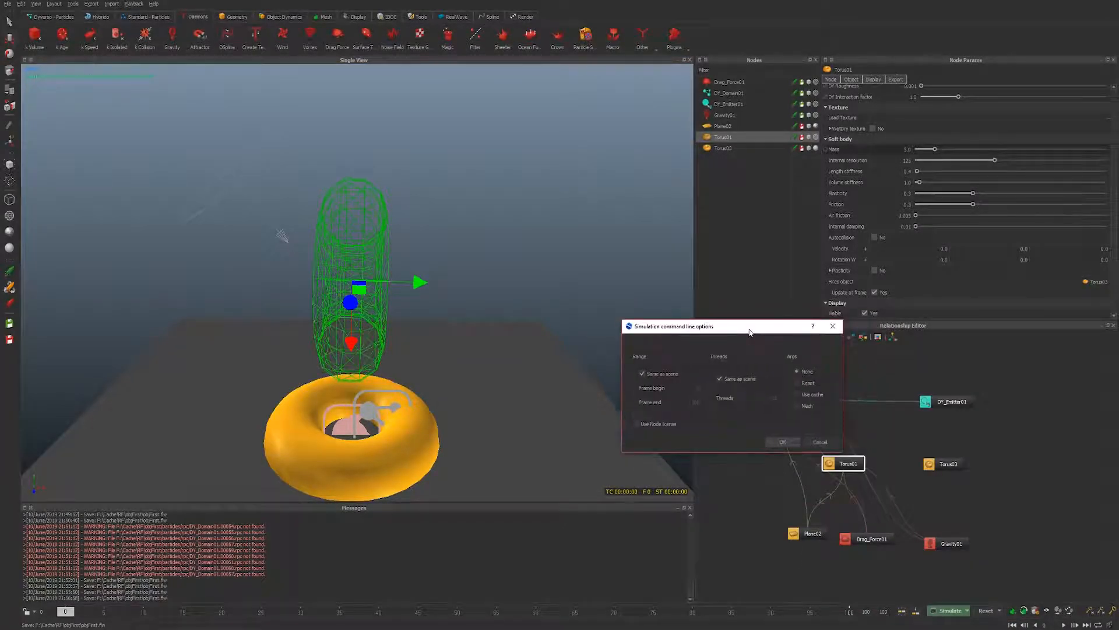
pyautogui.click(807, 385)
pyautogui.click(780, 443)
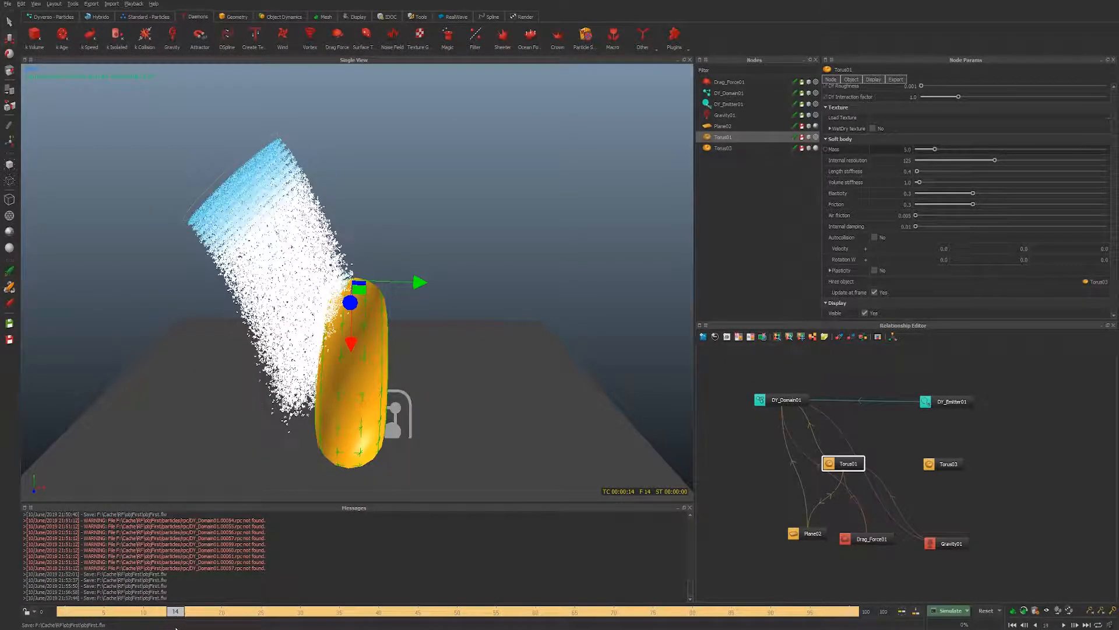
# - Scrub the cached frames past frame 33 to examine the lighter torus's reaction to the liquid
pyautogui.moveTo(222, 612); pyautogui.dragTo(324, 614)
pyautogui.keyDown('alt'); pyautogui.moveTo(469, 350); pyautogui.dragTo(355, 350); pyautogui.keyUp('alt')
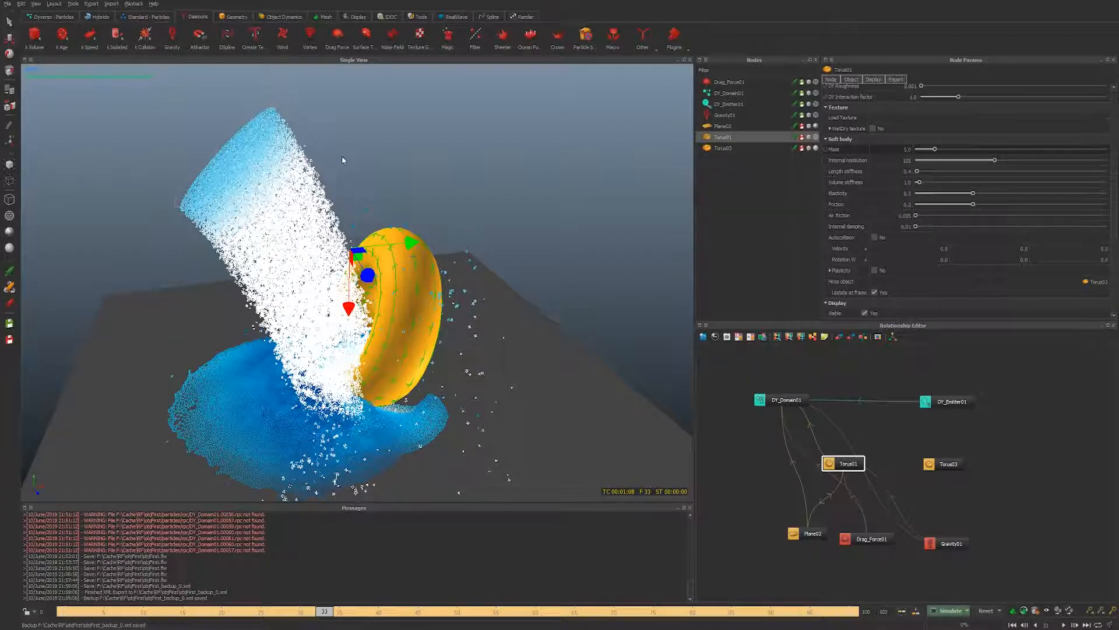
pyautogui.moveTo(324, 611); pyautogui.dragTo(566, 577)
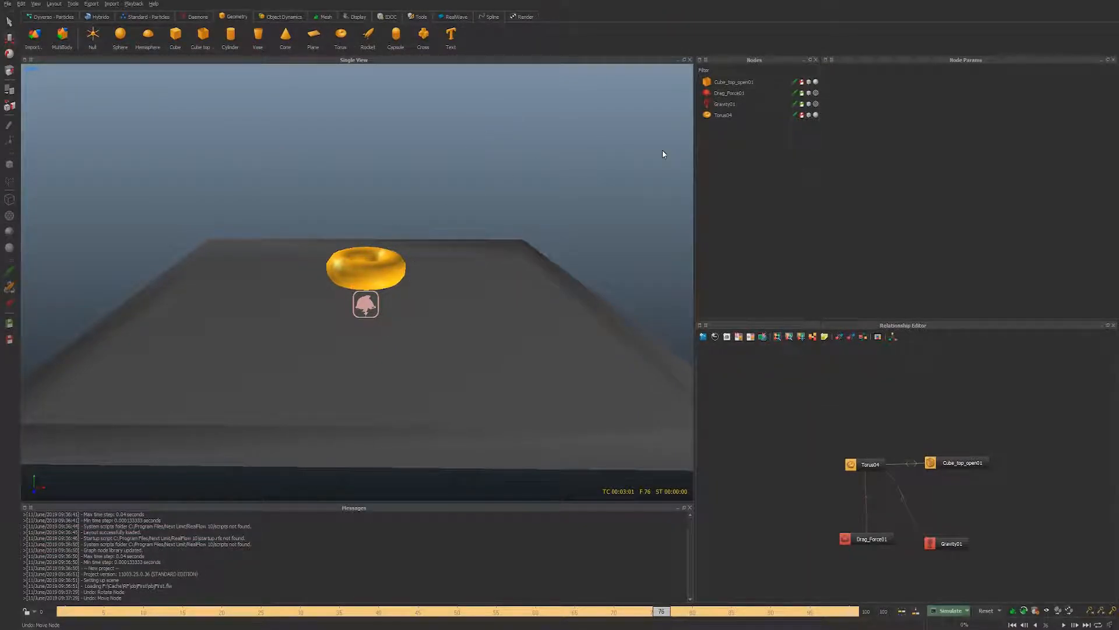
# - Reset the rigid body scene and run a short test simulation of Torus04 falling onto Cube_top_open01
pyautogui.click(723, 115)
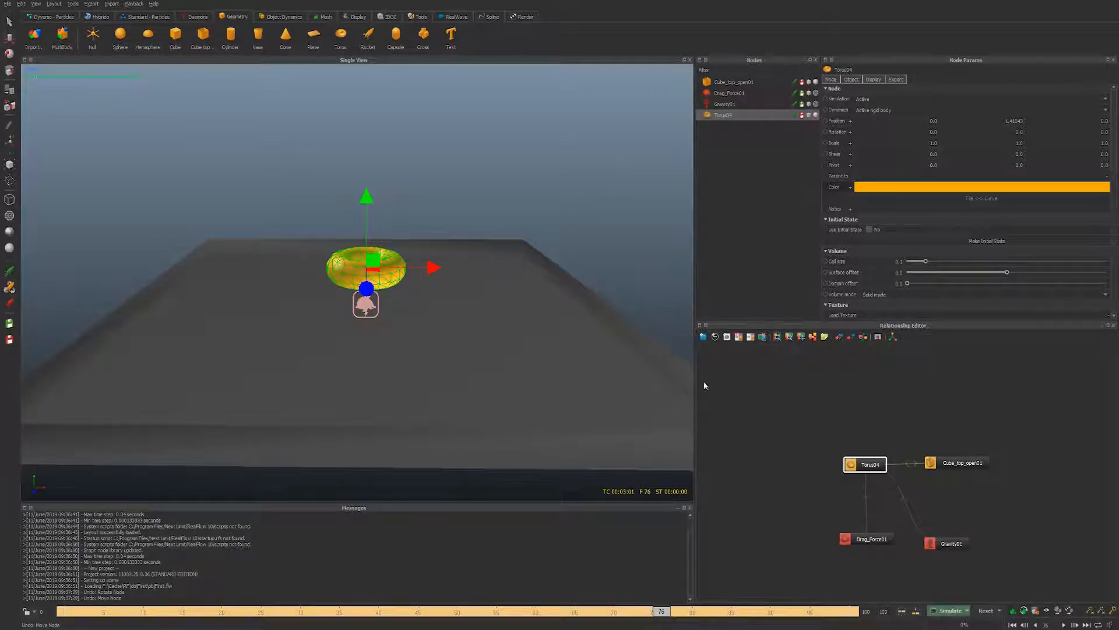
pyautogui.click(986, 610)
pyautogui.hotkey('alt', 'a')
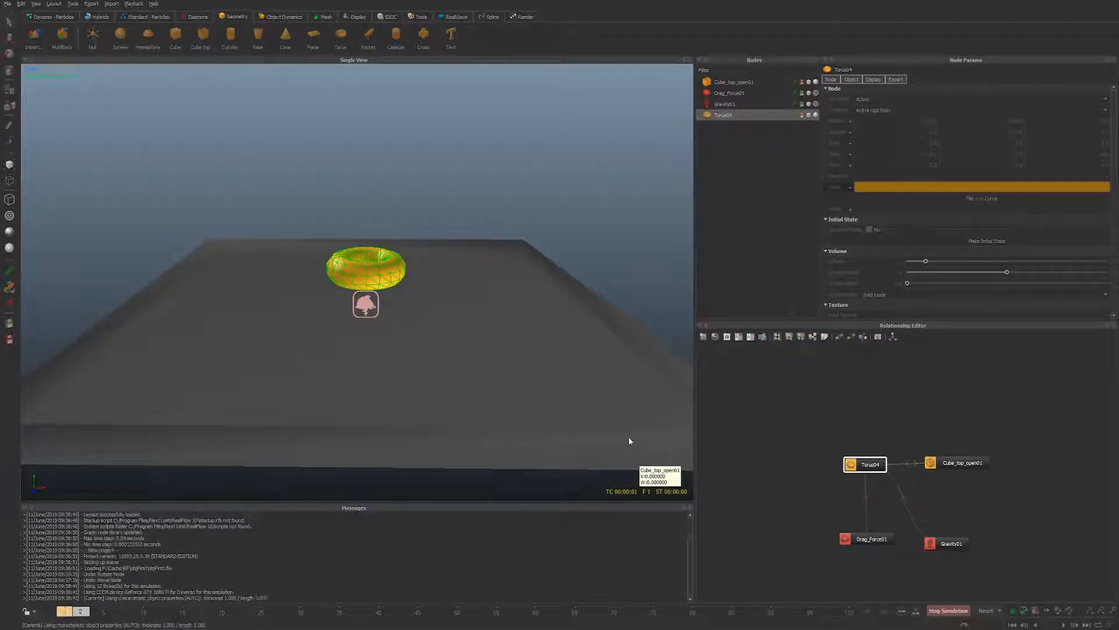
pyautogui.hotkey('alt', 'a')
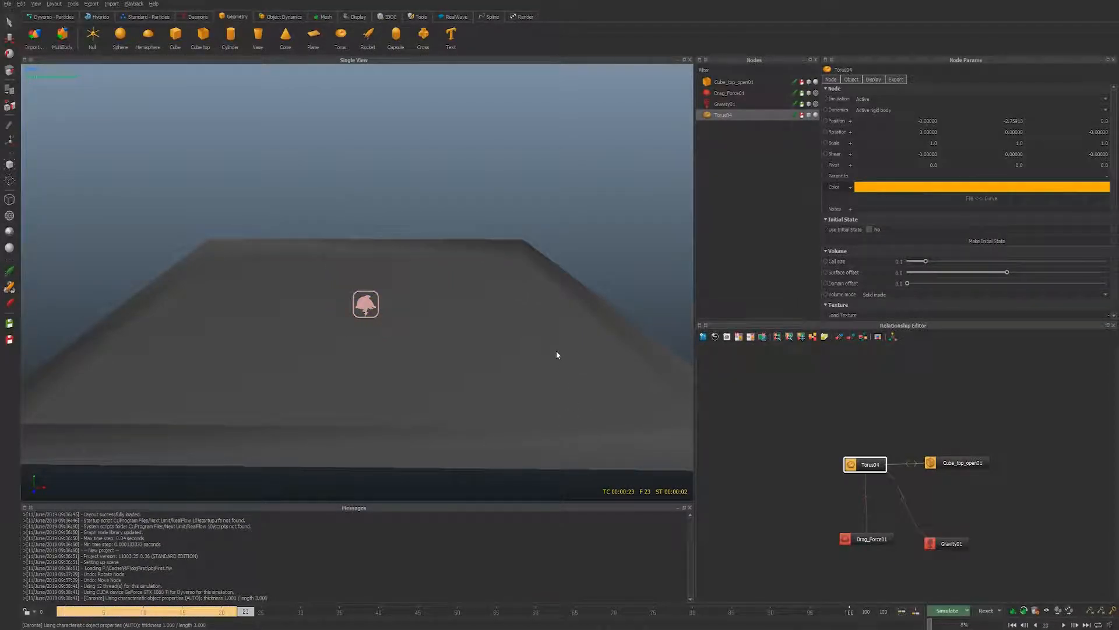
# - Set the rigid body collision side of Cube_top_open01 to Inside and simulate the torus drop again
pyautogui.click(557, 351)
pyautogui.scroll(-3, 932, 242)
pyautogui.scroll(-3, 910, 256)
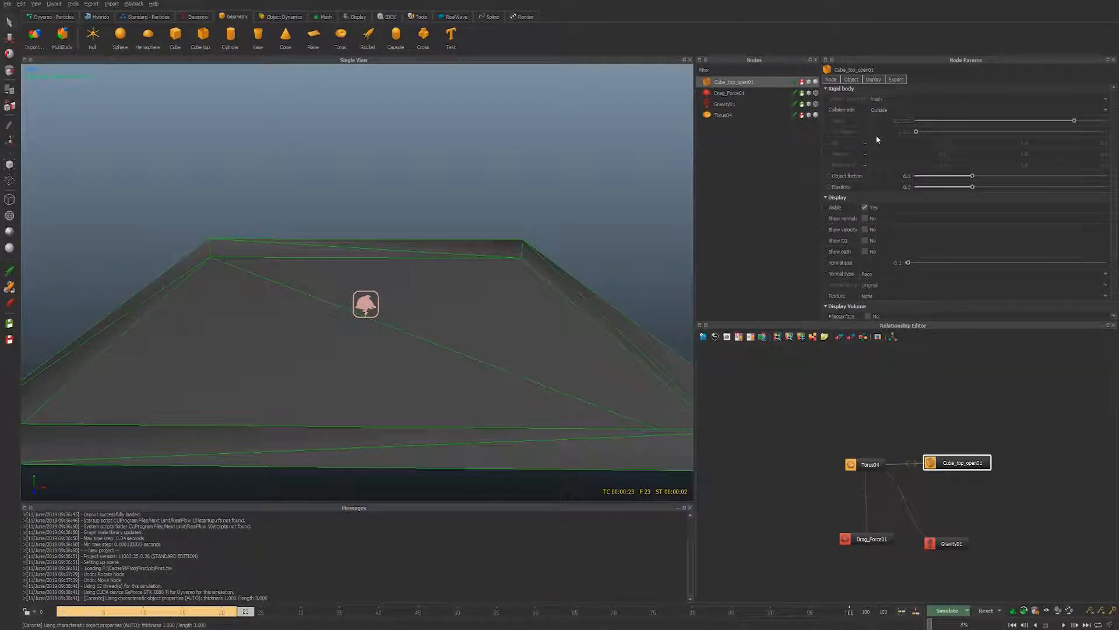
pyautogui.hotkey('alt', 'a')
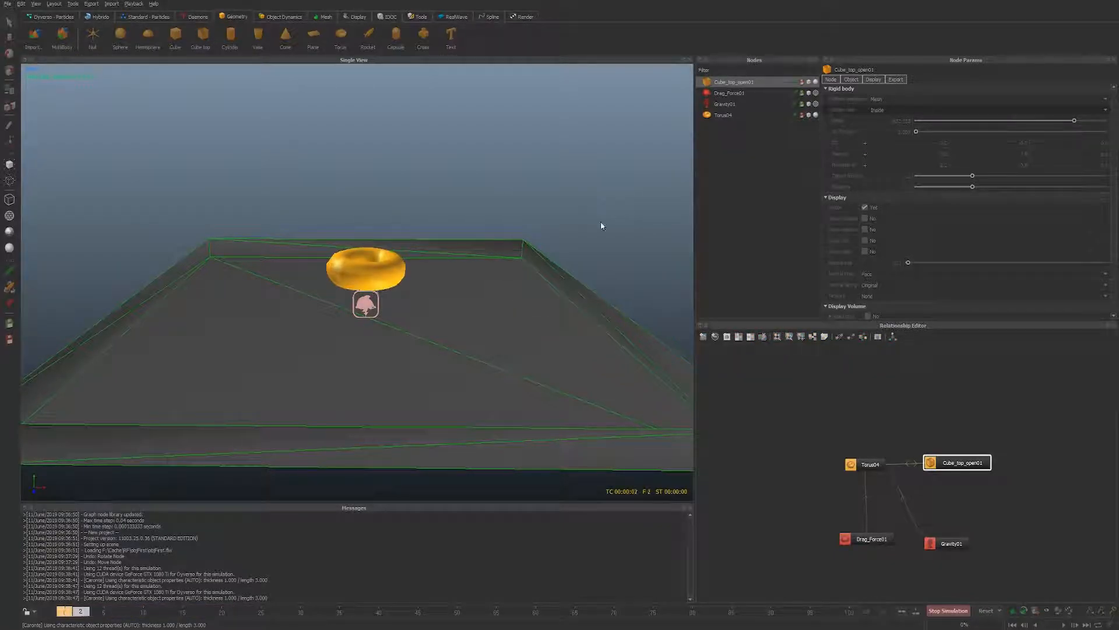
pyautogui.hotkey('alt', 'a')
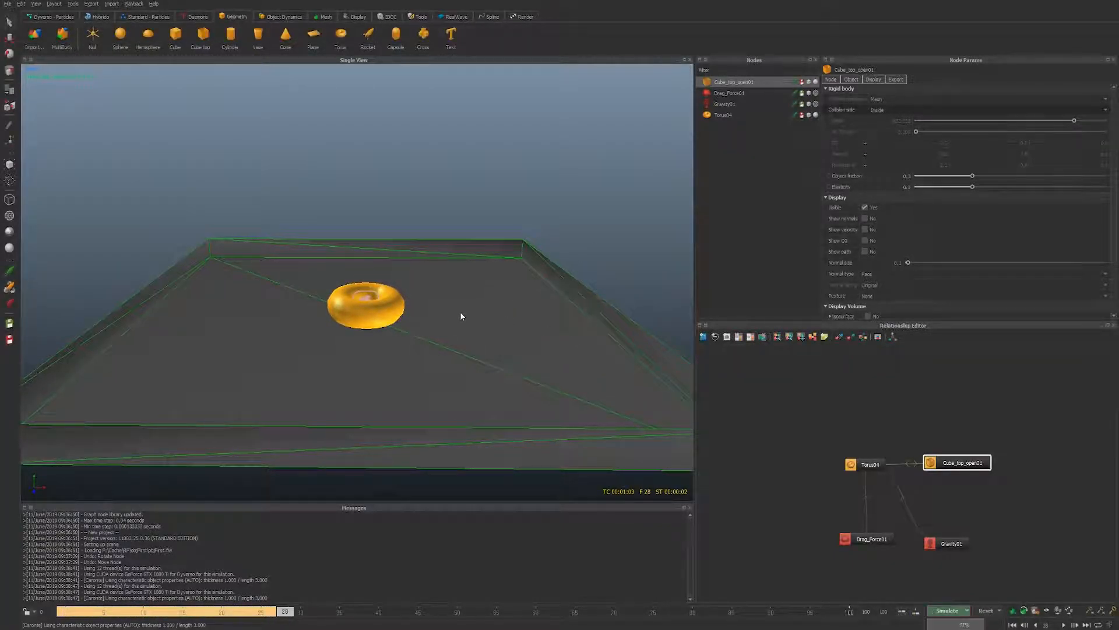
# - Move Torus04 sideways along the X axis, away from the drag force icon toward the tray's side wall
pyautogui.click(721, 116)
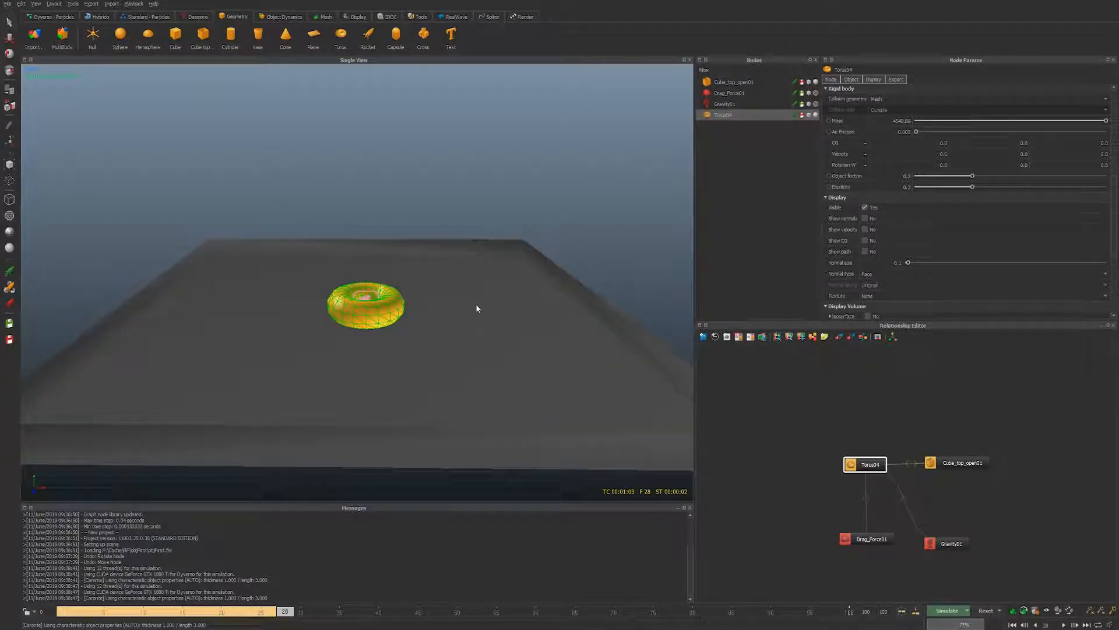
pyautogui.press('w')
pyautogui.moveTo(371, 298); pyautogui.dragTo(231, 304)
pyautogui.press('e')
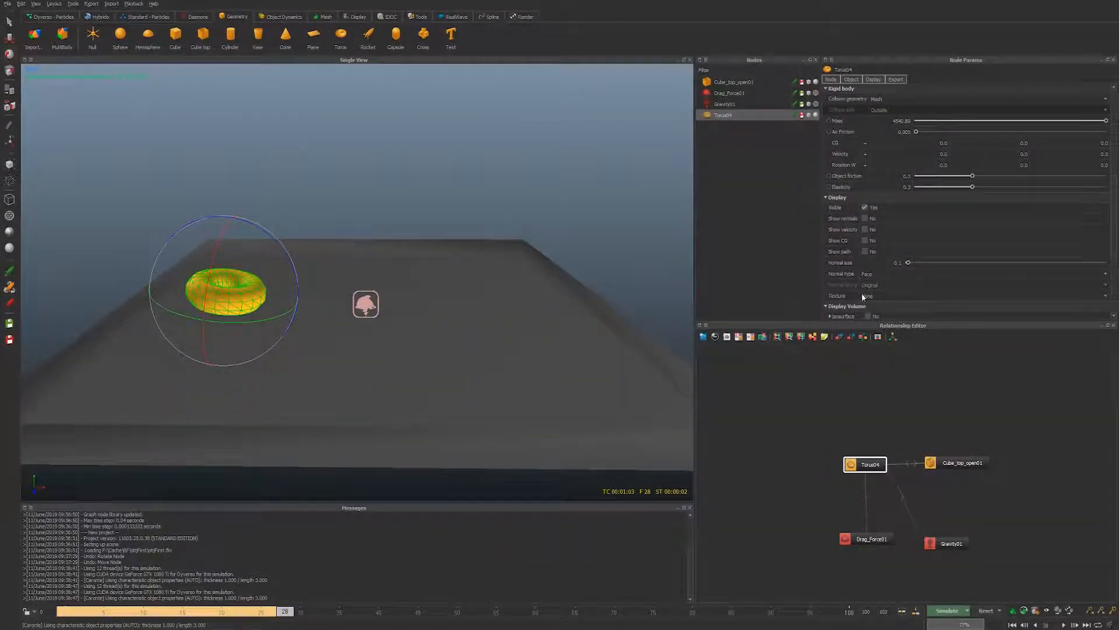
# - Set Torus04's rigid body X velocity to 5 and simulate its motion across the tray
pyautogui.scroll(3, 850, 244)
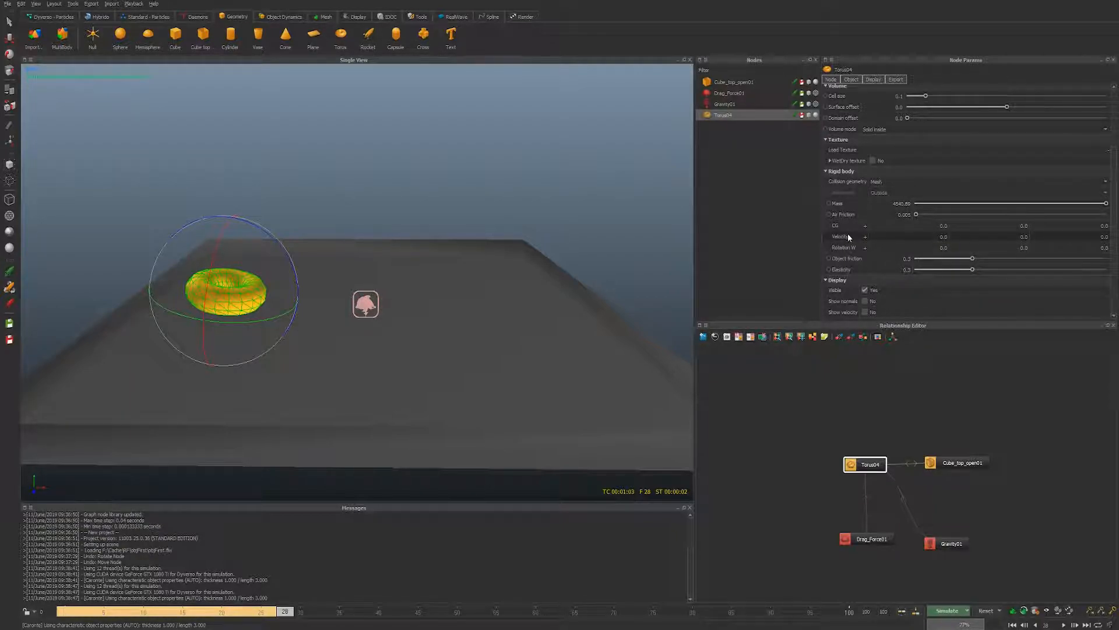
pyautogui.moveTo(848, 236)
pyautogui.keyDown('alt'); pyautogui.moveTo(160, 363); pyautogui.dragTo(226, 376); pyautogui.keyUp('alt')
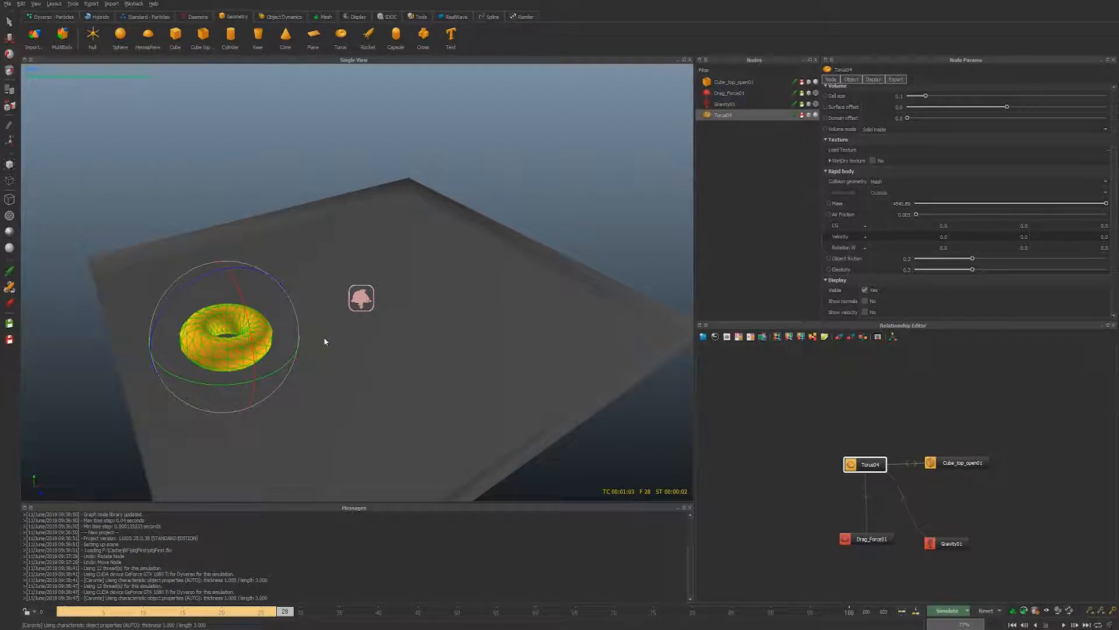
pyautogui.keyDown('alt'); pyautogui.moveTo(442, 267); pyautogui.dragTo(412, 282); pyautogui.keyUp('alt')
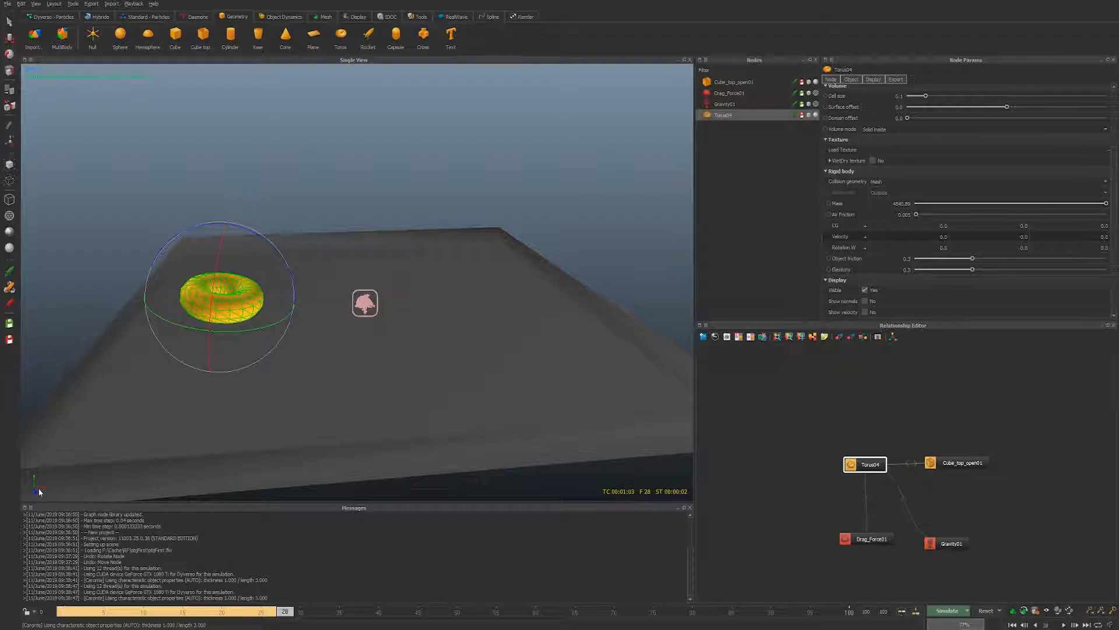
pyautogui.click(923, 236)
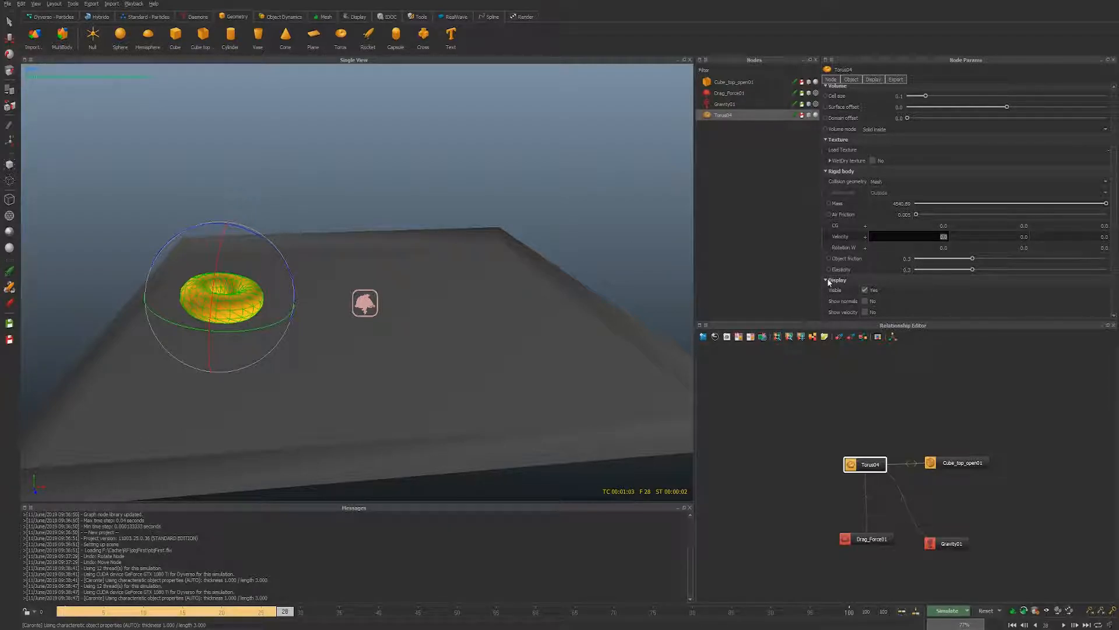
pyautogui.write('5')
pyautogui.press('Return')
pyautogui.hotkey('alt', 'a')
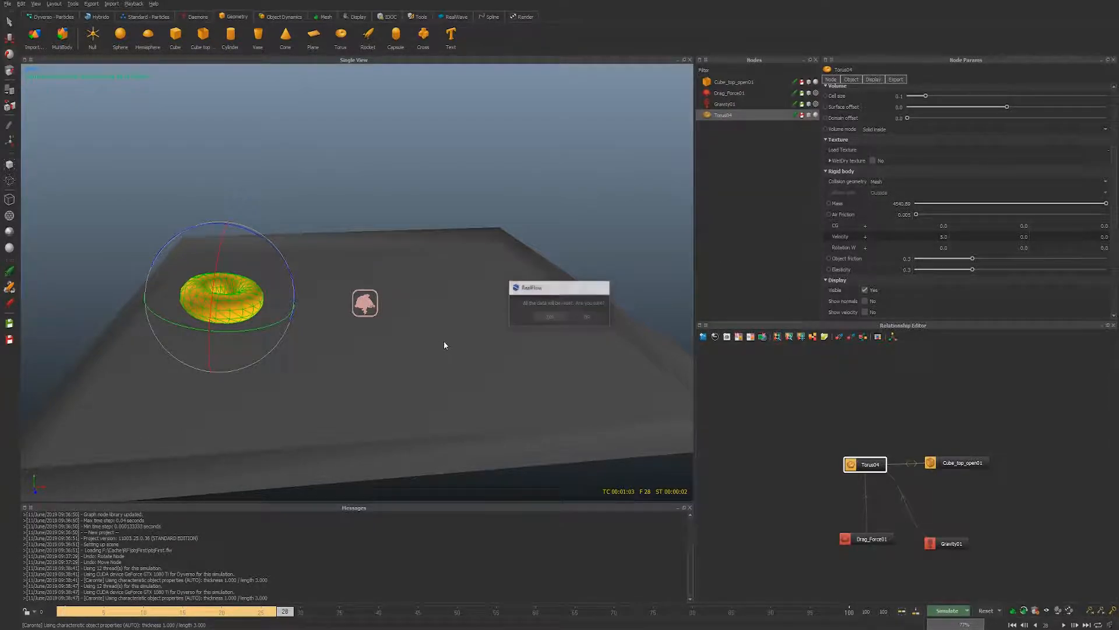
pyautogui.press('Return')
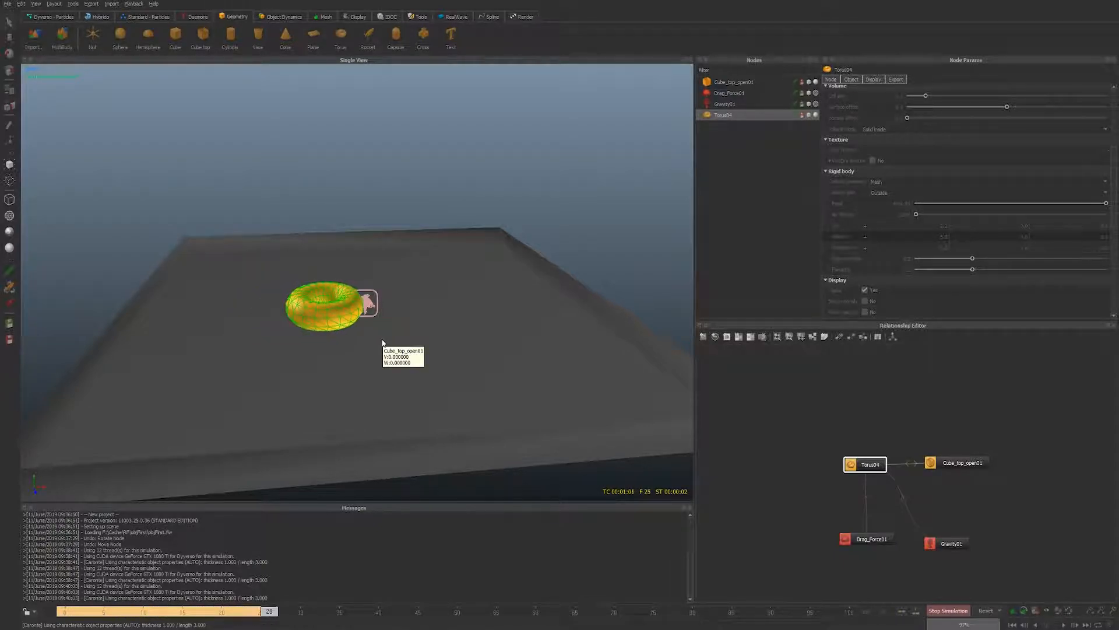
pyautogui.hotkey('alt', 'a')
# - Reset the scene, set Torus04's Y velocity to 10 and simulate the torus being thrown upward
pyautogui.hotkey('ctrl', 'alt', 'a')
pyautogui.press('Return')
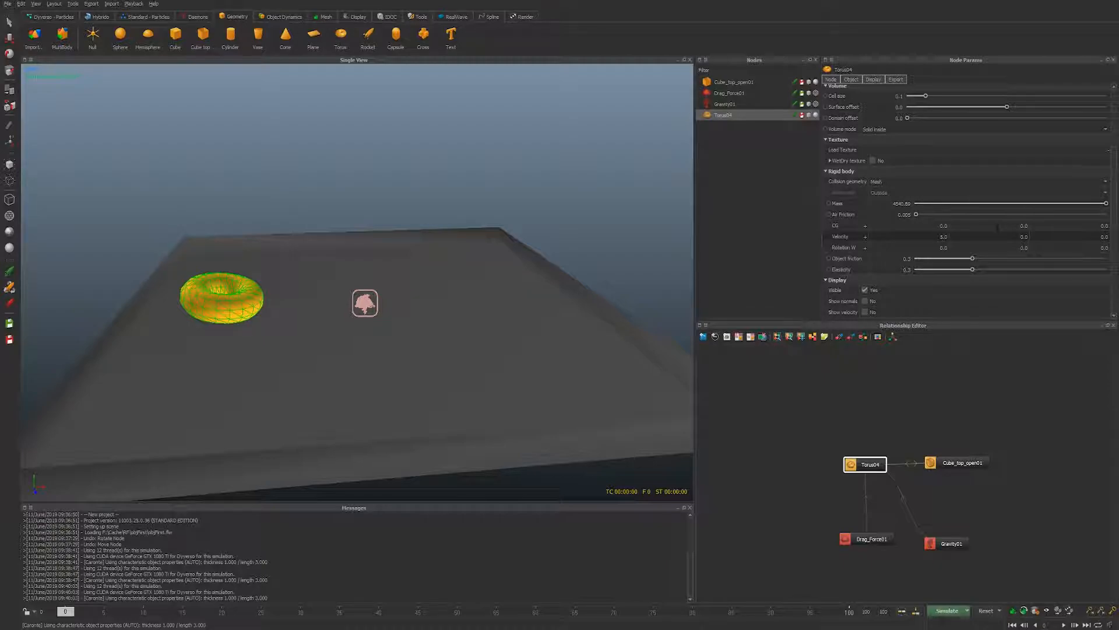
pyautogui.click(1024, 237)
pyautogui.write('10')
pyautogui.press('Return')
pyautogui.hotkey('alt', 'a')
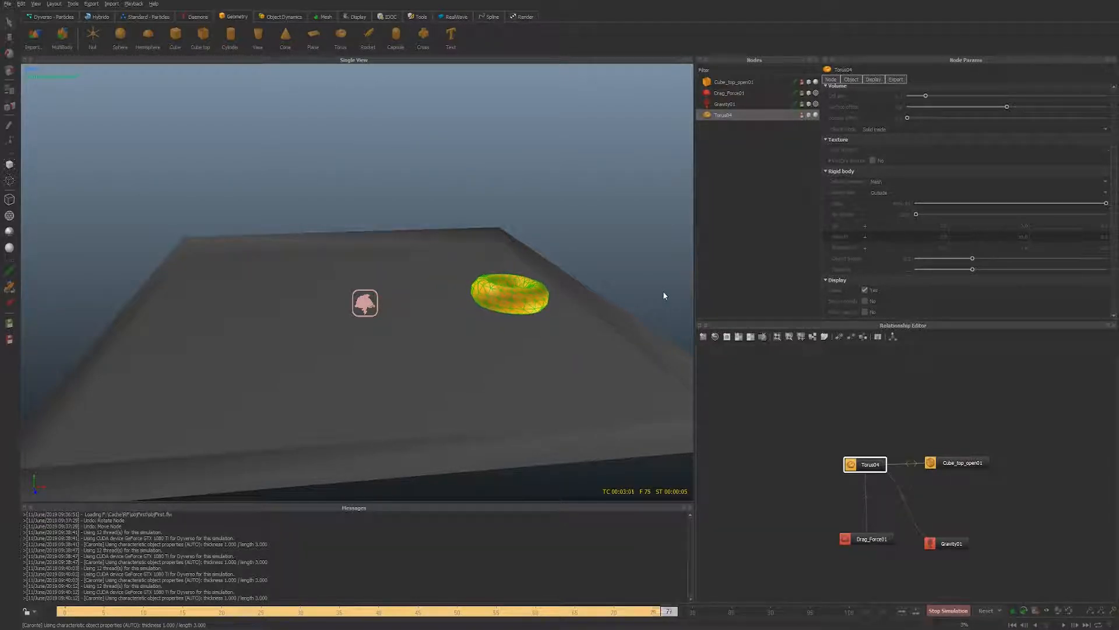
pyautogui.hotkey('alt', 'a')
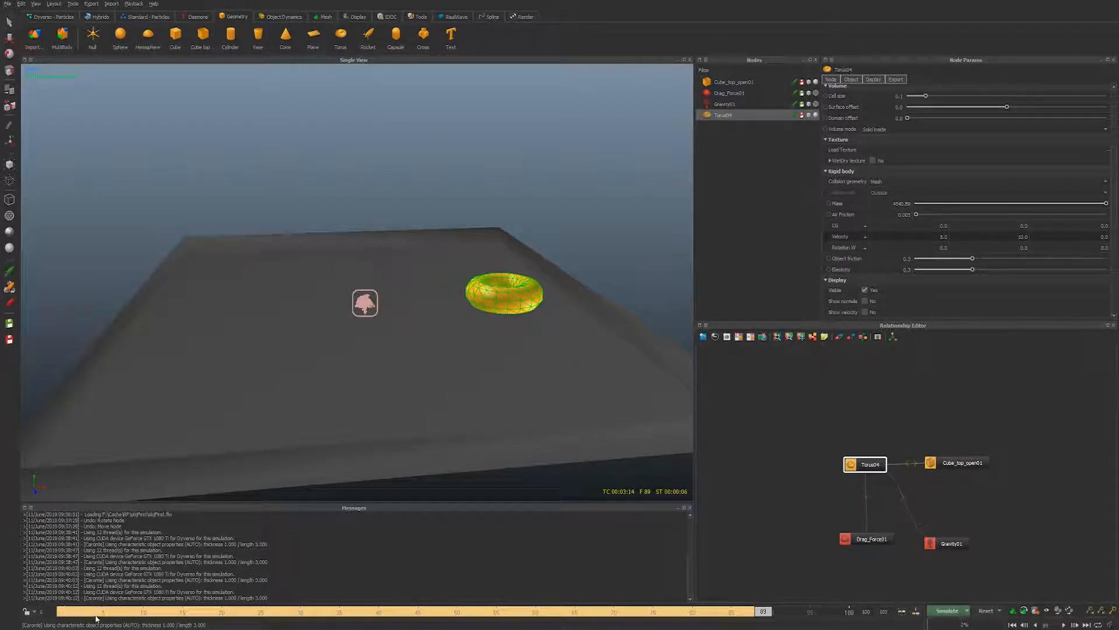
# - Try a Z velocity on Torus04, simulate its throw, and reset the scene
pyautogui.click(73, 612)
pyautogui.keyDown('alt'); pyautogui.moveTo(297, 363); pyautogui.dragTo(320, 395); pyautogui.keyUp('alt')
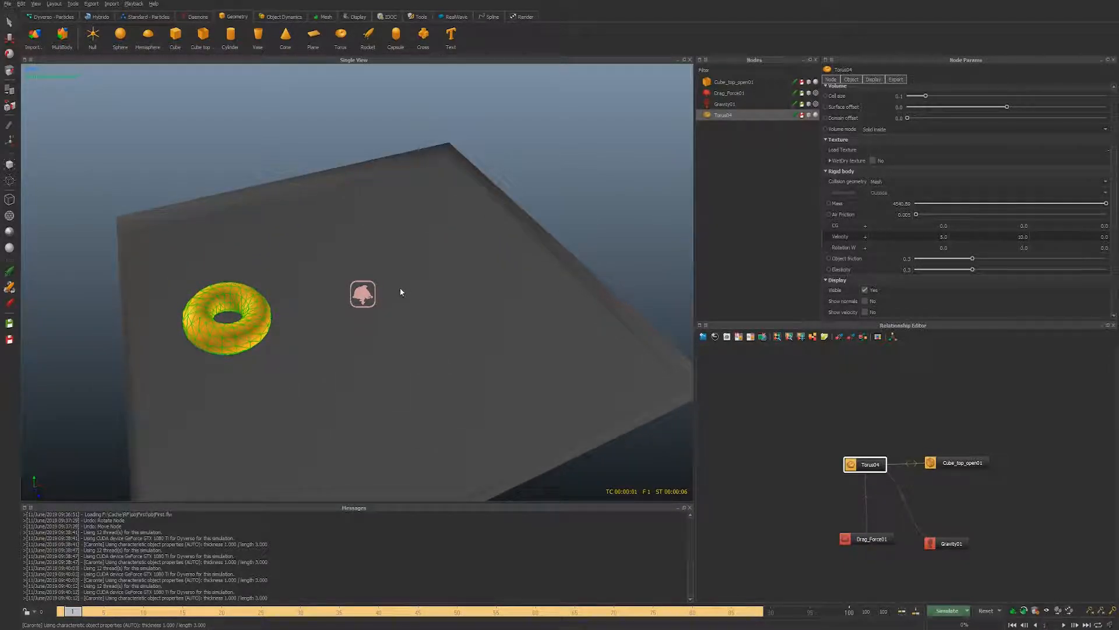
pyautogui.keyDown('alt'); pyautogui.moveTo(458, 148); pyautogui.dragTo(517, 168); pyautogui.keyUp('alt')
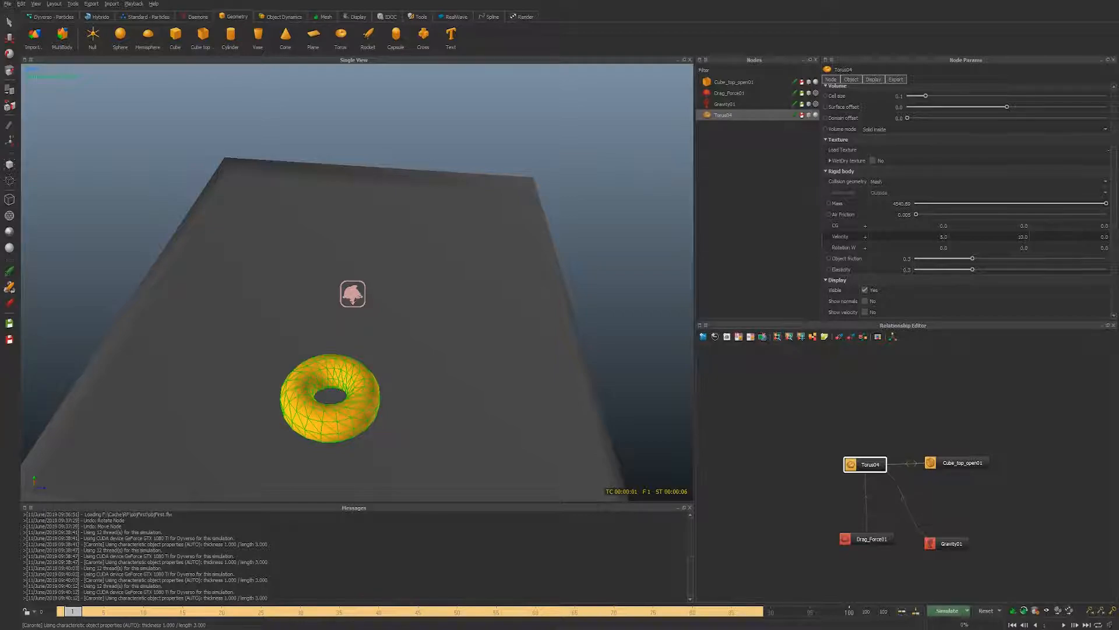
pyautogui.click(1069, 236)
pyautogui.press('Return')
pyautogui.hotkey('alt', 'a')
pyautogui.press('Return')
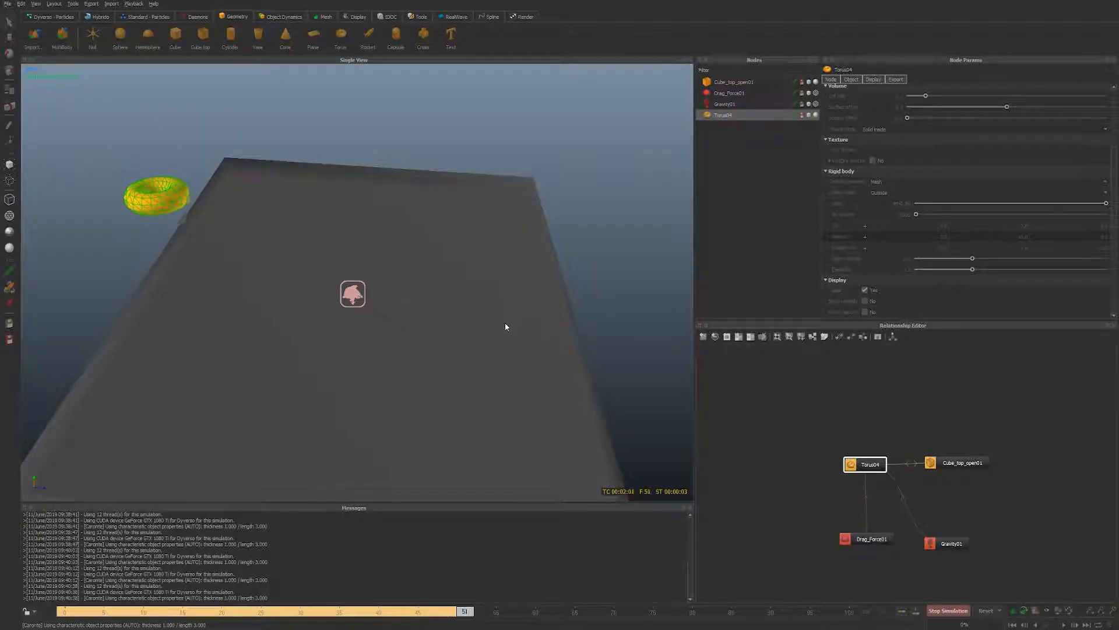
pyautogui.hotkey('alt', 'a')
pyautogui.hotkey('alt', 'r')
pyautogui.press('Return')
# - Set Torus04's Z velocity to -2, reset the scene and simulate the throw inside the tray
pyautogui.doubleClick(1100, 240)
pyautogui.write('-2')
pyautogui.press('Return')
pyautogui.hotkey('alt', 'r')
pyautogui.press('Return')
pyautogui.hotkey('alt', 'a')
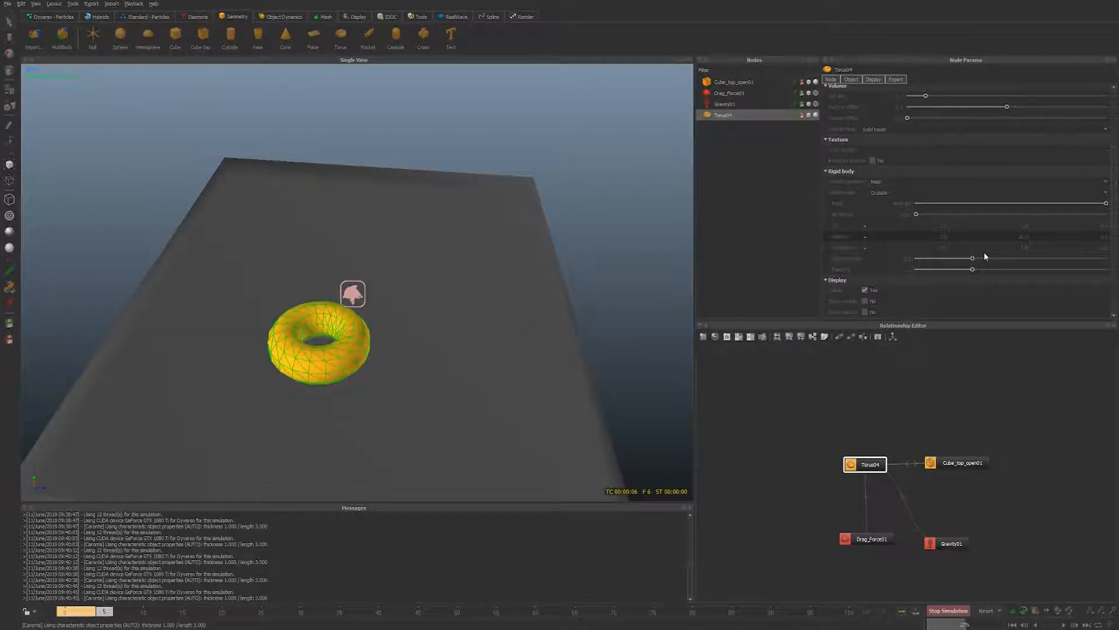
pyautogui.keyDown('alt'); pyautogui.moveTo(584, 263); pyautogui.dragTo(408, 237); pyautogui.keyUp('alt')
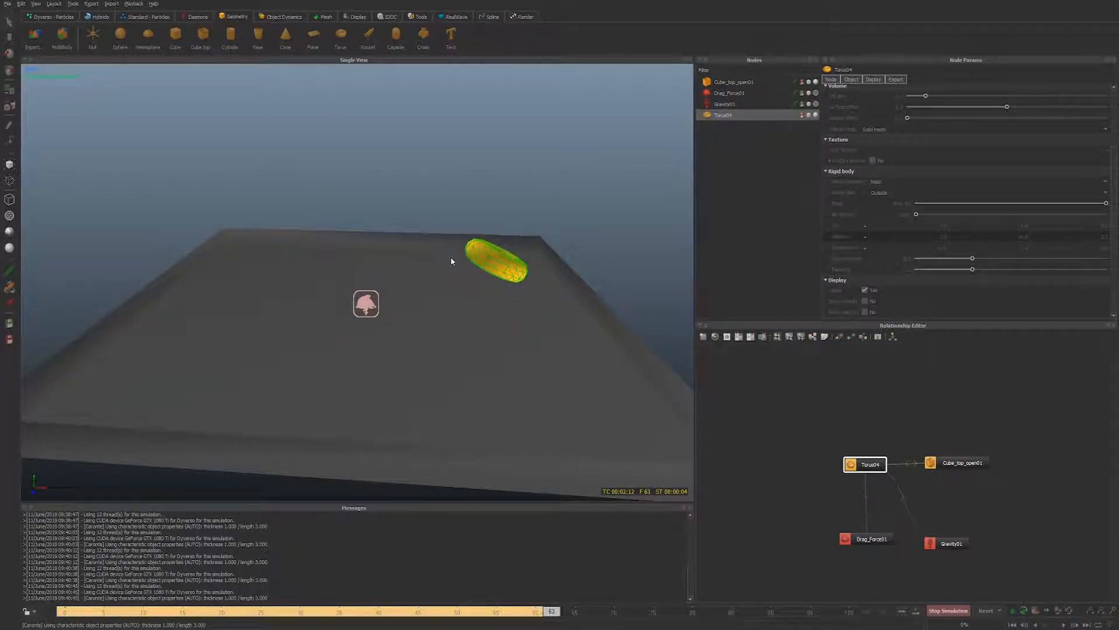
pyautogui.hotkey('alt', 'a')
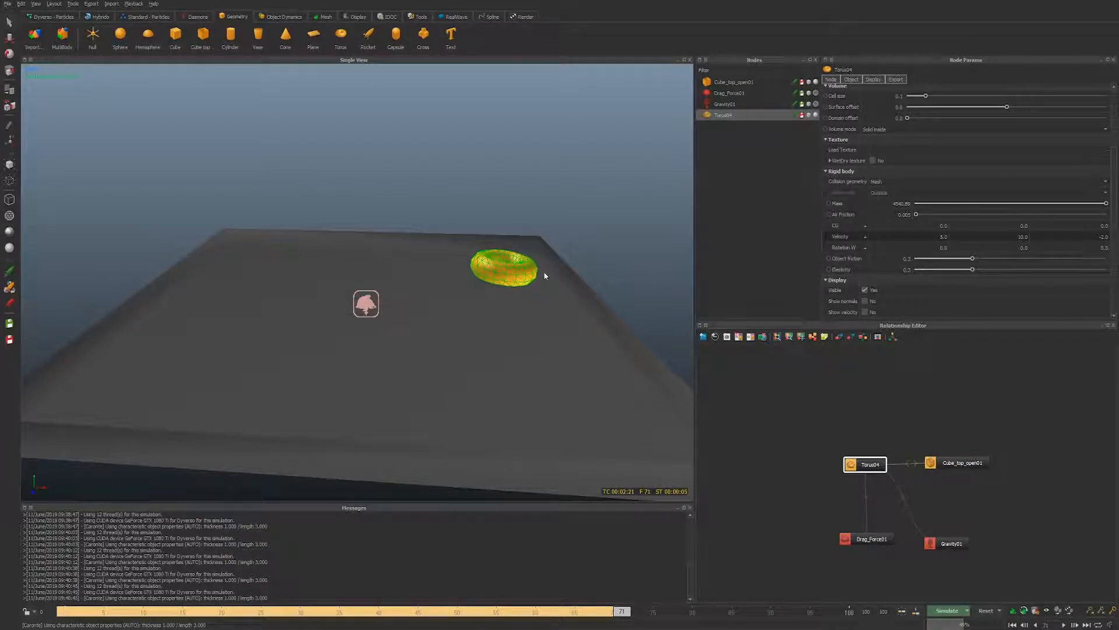
# - Reset the scene and switch on the rotation gizmo for Torus04 to show its axes
pyautogui.hotkey('alt', 'r')
pyautogui.press('Return')
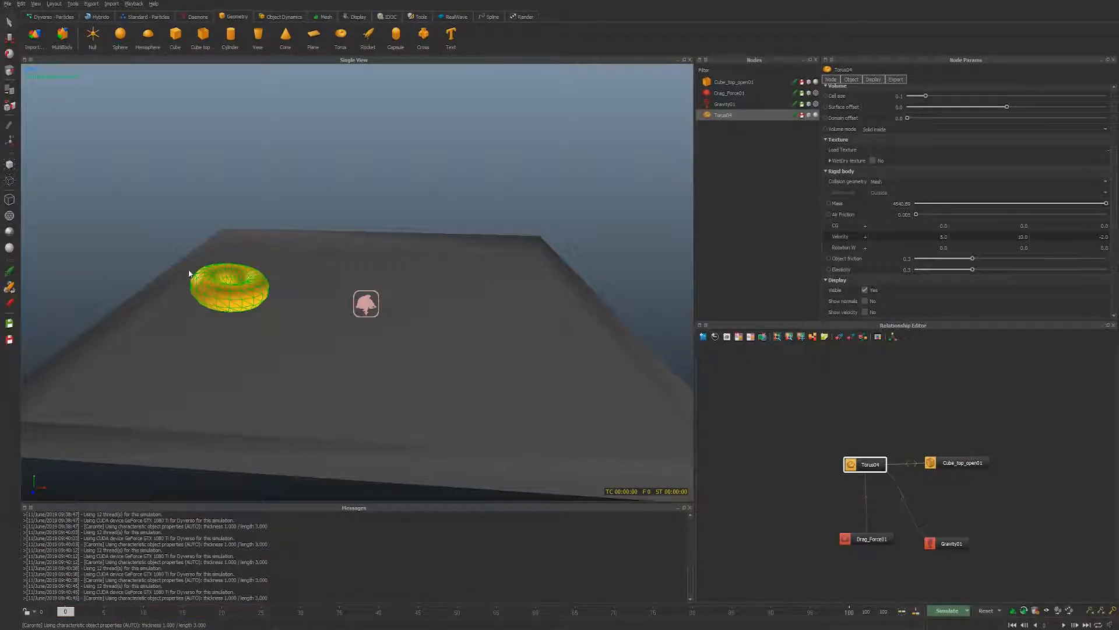
pyautogui.keyDown('alt'); pyautogui.moveTo(306, 268); pyautogui.dragTo(313, 278); pyautogui.keyUp('alt')
pyautogui.press('e')
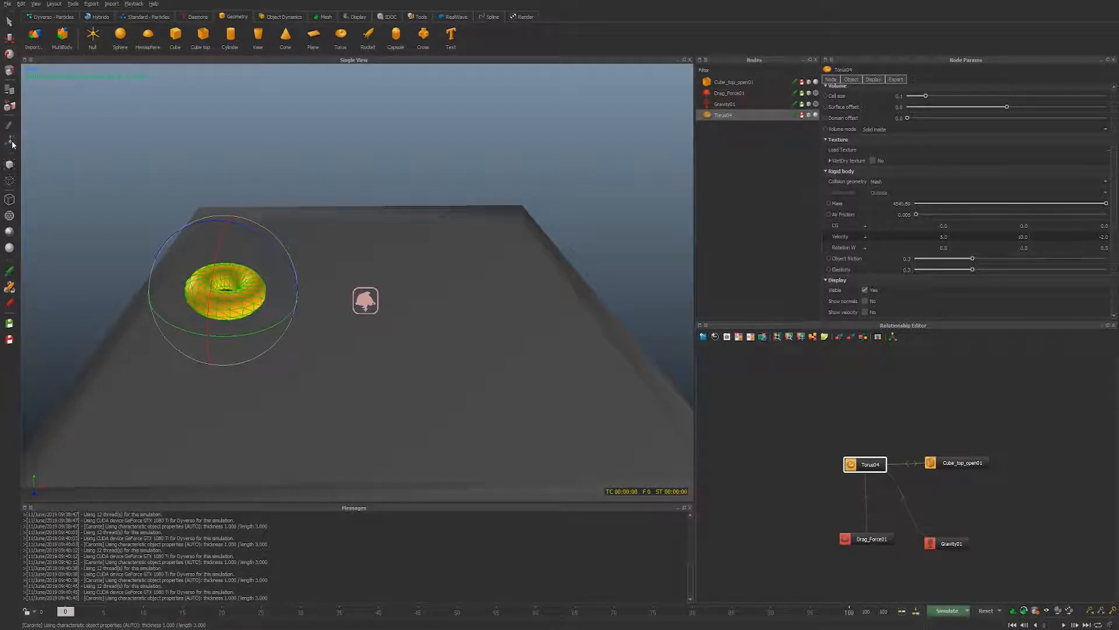
pyautogui.keyDown('alt'); pyautogui.moveTo(257, 232); pyautogui.dragTo(231, 233); pyautogui.keyUp('alt')
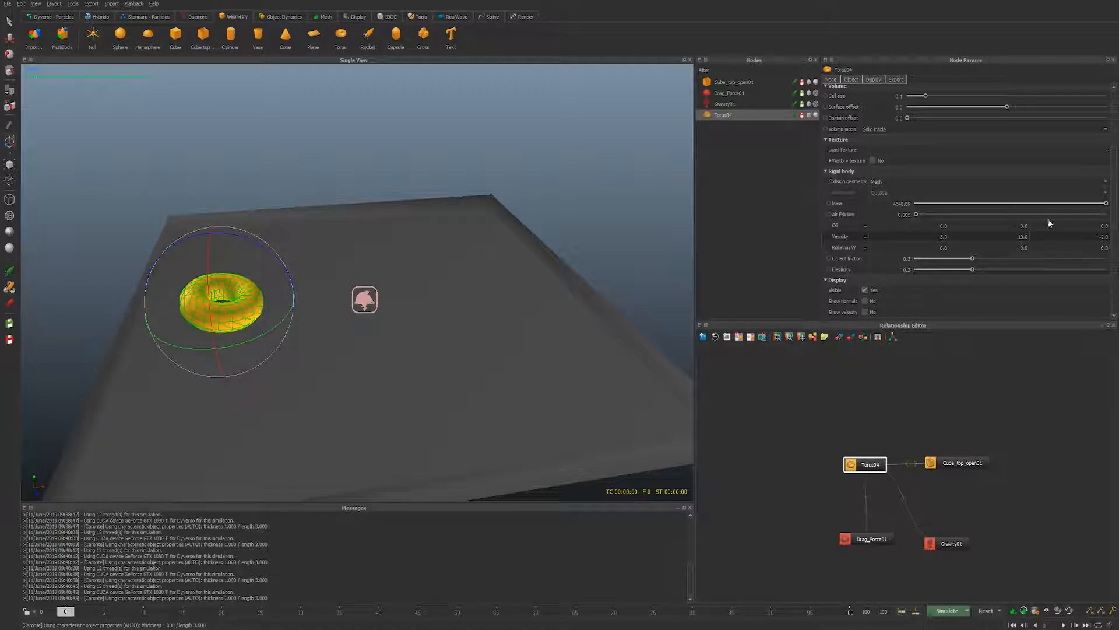
# - Try a rigid body Z rotation velocity of 45 on Torus04 and simulate the throw
pyautogui.click(1085, 250)
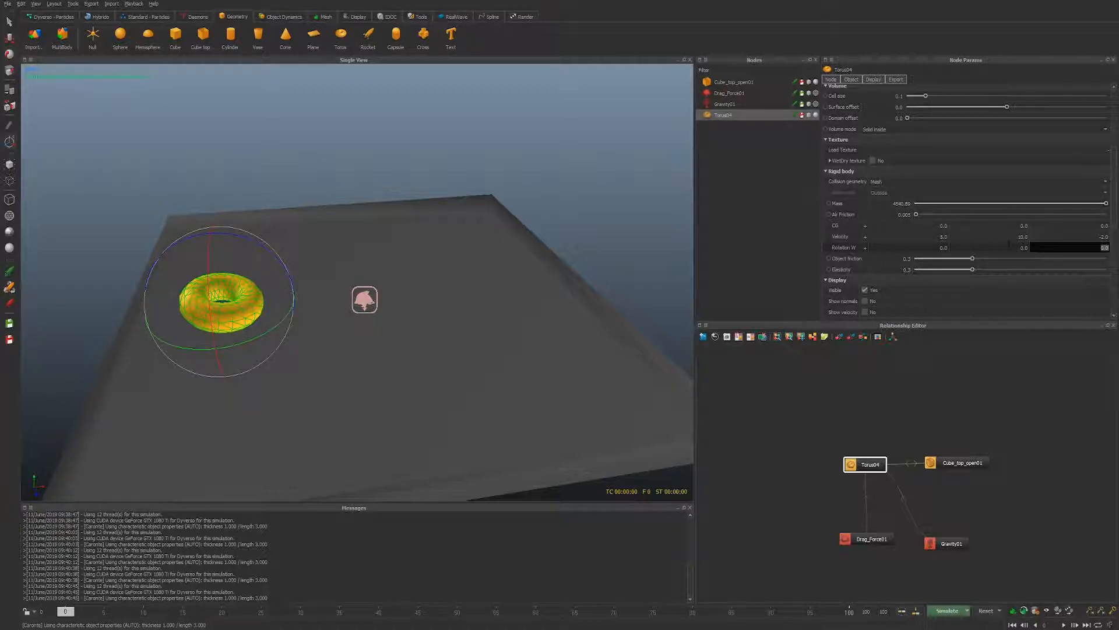
pyautogui.write('5')
pyautogui.press('Return')
pyautogui.hotkey('ctrl', 'r')
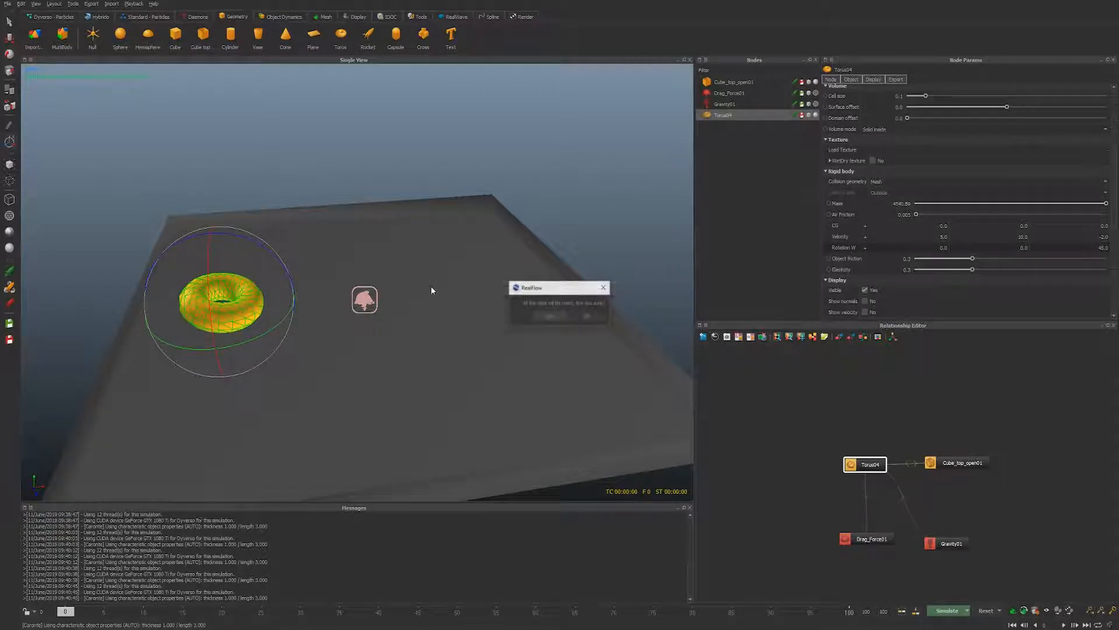
pyautogui.press('Return')
pyautogui.hotkey('ctrl', 'a')
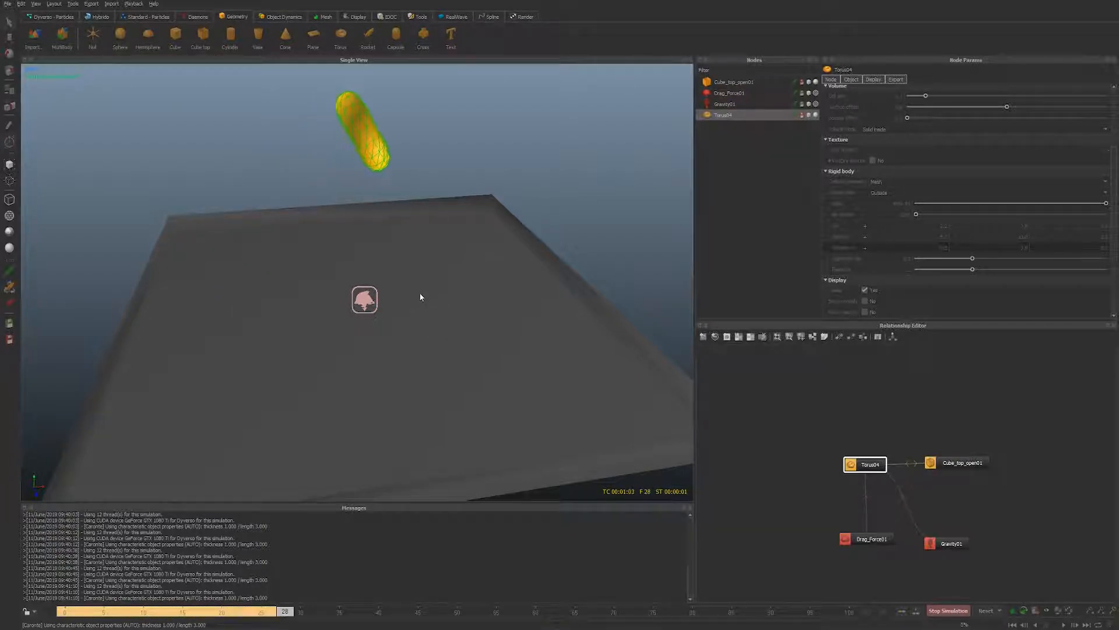
pyautogui.hotkey('ctrl', 'a')
# - Set Torus04's Z rotation velocity to 180, reset the scene and simulate the spinning throw
pyautogui.doubleClick(1102, 248)
pyautogui.write('100')
pyautogui.press('Return')
pyautogui.hotkey('ctrl', 'r')
pyautogui.press('Return')
pyautogui.hotkey('ctrl', 'a')
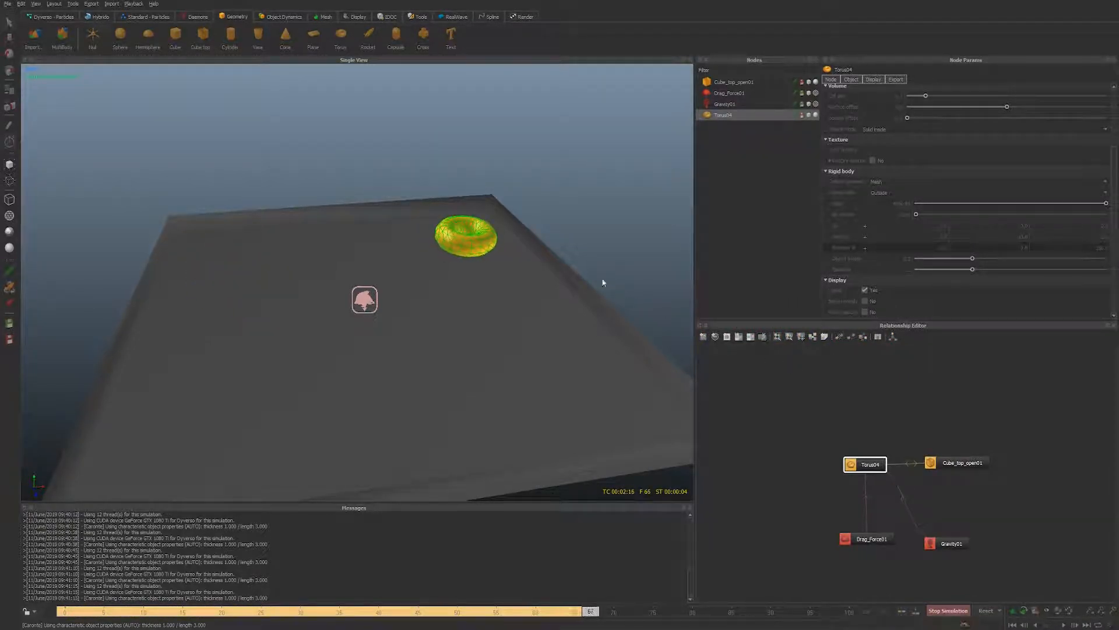
pyautogui.hotkey('ctrl', 'a')
# - Raise Torus04's rigid body elasticity to 0.647, simulate the bounce and reset the scene
pyautogui.moveTo(972, 269); pyautogui.dragTo(983, 269)
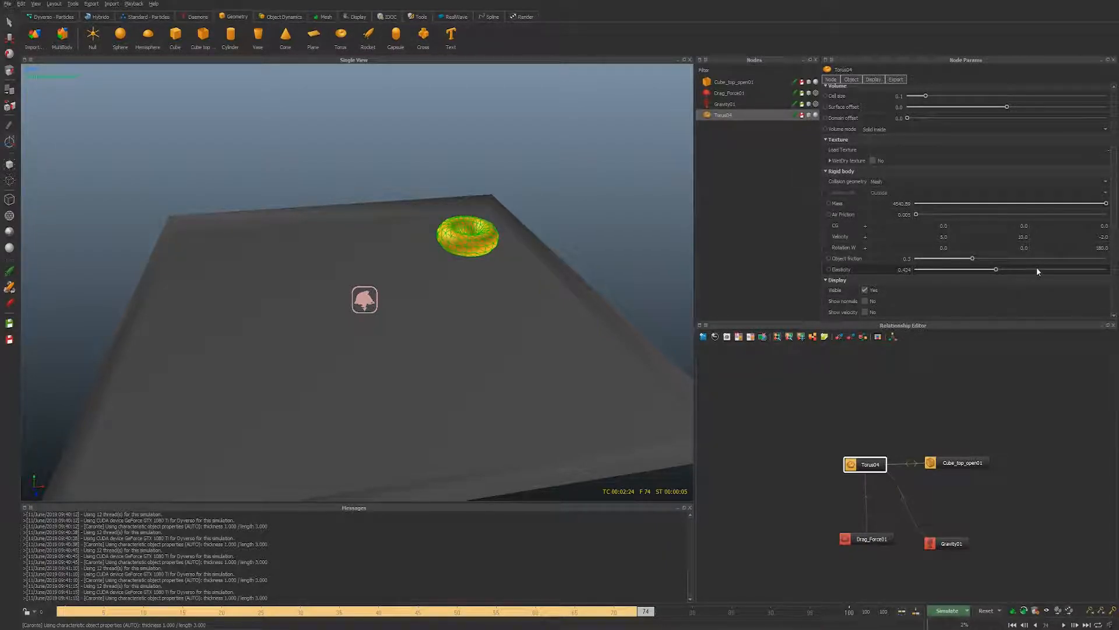
pyautogui.hotkey('ctrl', 'r')
pyautogui.hotkey('ctrl', 'a')
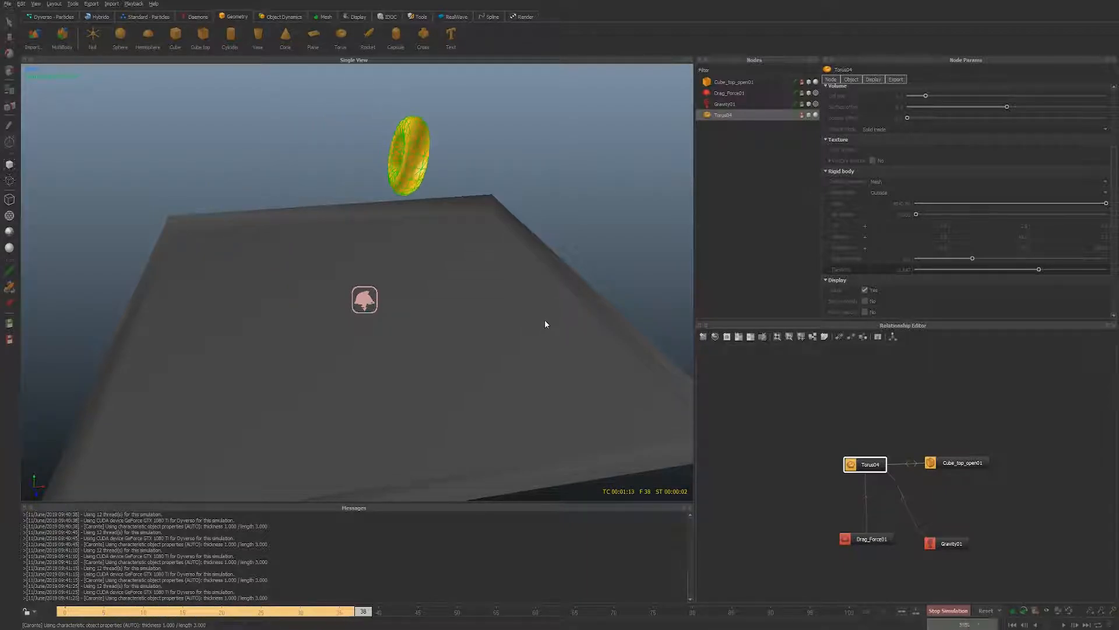
pyautogui.hotkey('alt', 'a')
pyautogui.hotkey('ctrl', 'r')
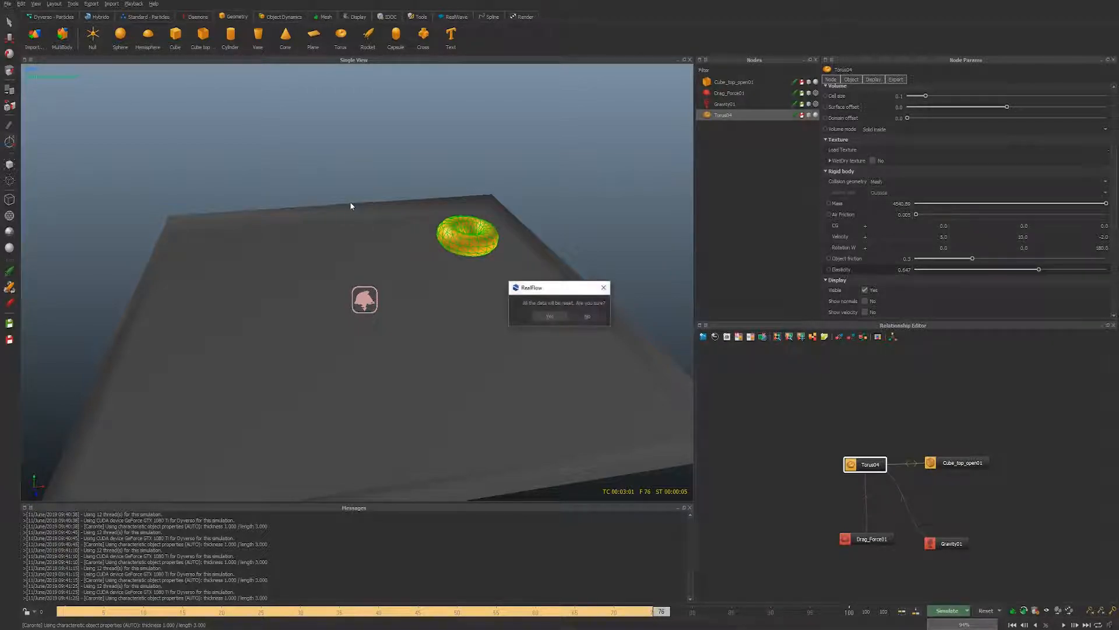
# - Duplicate Torus04 and place the copy just behind it over the tray
pyautogui.hotkey('ctrl', 'd')
pyautogui.keyDown('alt'); pyautogui.moveTo(233, 304); pyautogui.dragTo(276, 316); pyautogui.keyUp('alt')
pyautogui.press('w')
pyautogui.moveTo(210, 275); pyautogui.dragTo(213, 311)
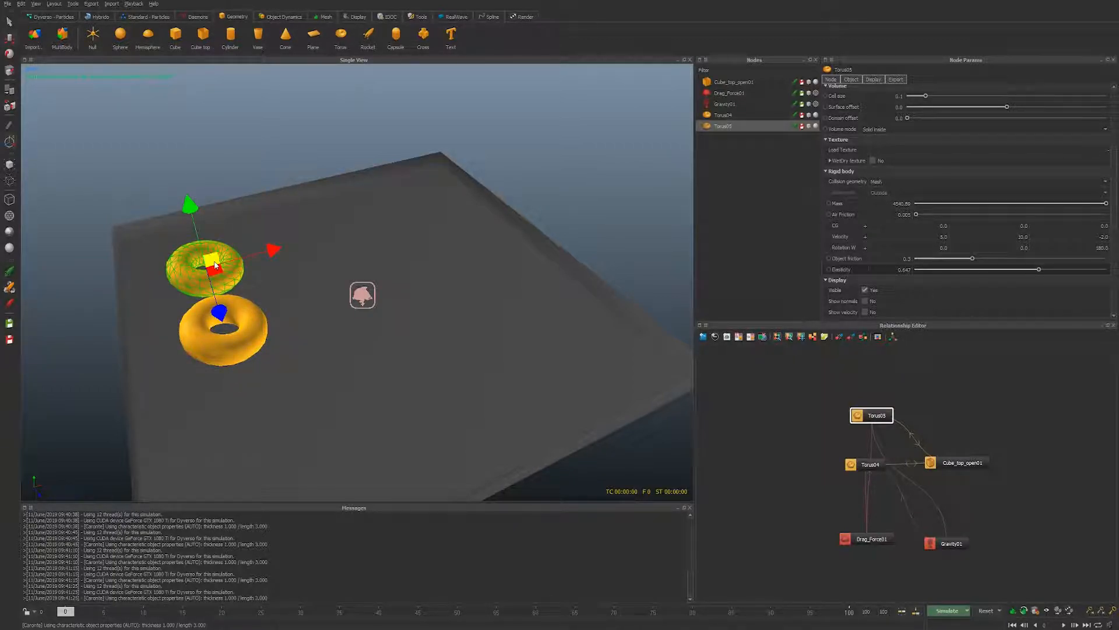
# - Duplicate the torus again and raise the new copy above the other two
pyautogui.hotkey('ctrl', 'd')
pyautogui.keyDown('alt'); pyautogui.moveTo(154, 275); pyautogui.dragTo(245, 270); pyautogui.keyUp('alt')
pyautogui.moveTo(247, 357); pyautogui.dragTo(317, 291)
pyautogui.keyDown('alt'); pyautogui.moveTo(436, 312); pyautogui.dragTo(411, 332); pyautogui.keyUp('alt')
# - Spread out the three torus nodes in the relationship graph and link Torus04, Torus05 and Torus06 to one another
pyautogui.moveTo(924, 422); pyautogui.dragTo(825, 461)
pyautogui.moveTo(885, 415); pyautogui.dragTo(871, 426)
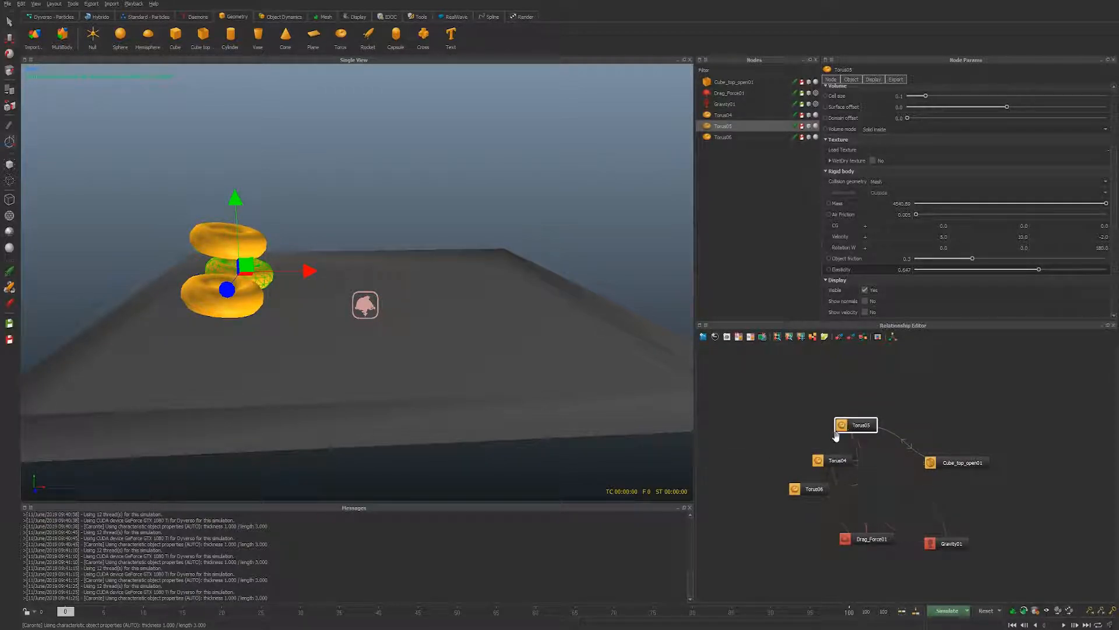
pyautogui.click(837, 461)
pyautogui.moveTo(837, 462); pyautogui.dragTo(803, 449)
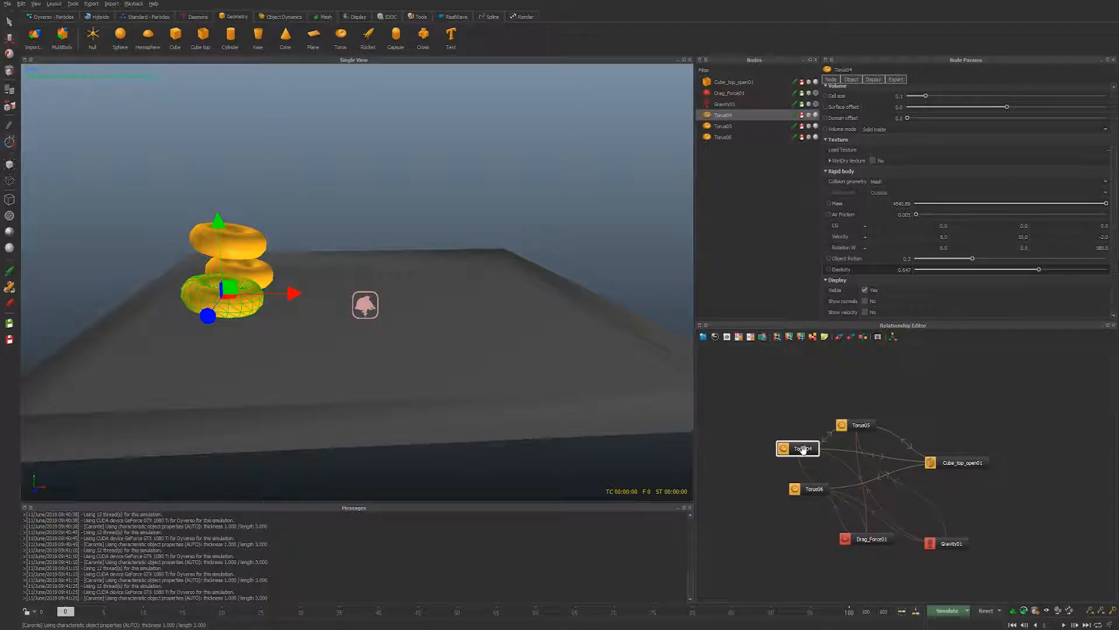
pyautogui.click(811, 485)
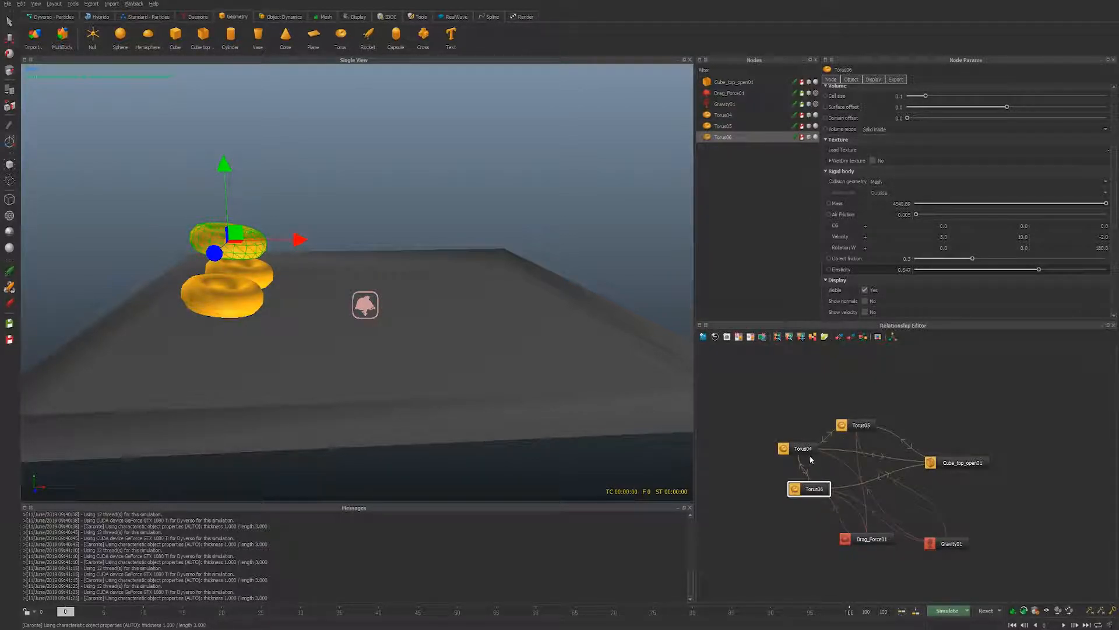
pyautogui.moveTo(824, 482); pyautogui.dragTo(861, 426)
# - Simulate the three linked tori being thrown together and reset the scene
pyautogui.hotkey('alt', 'd')
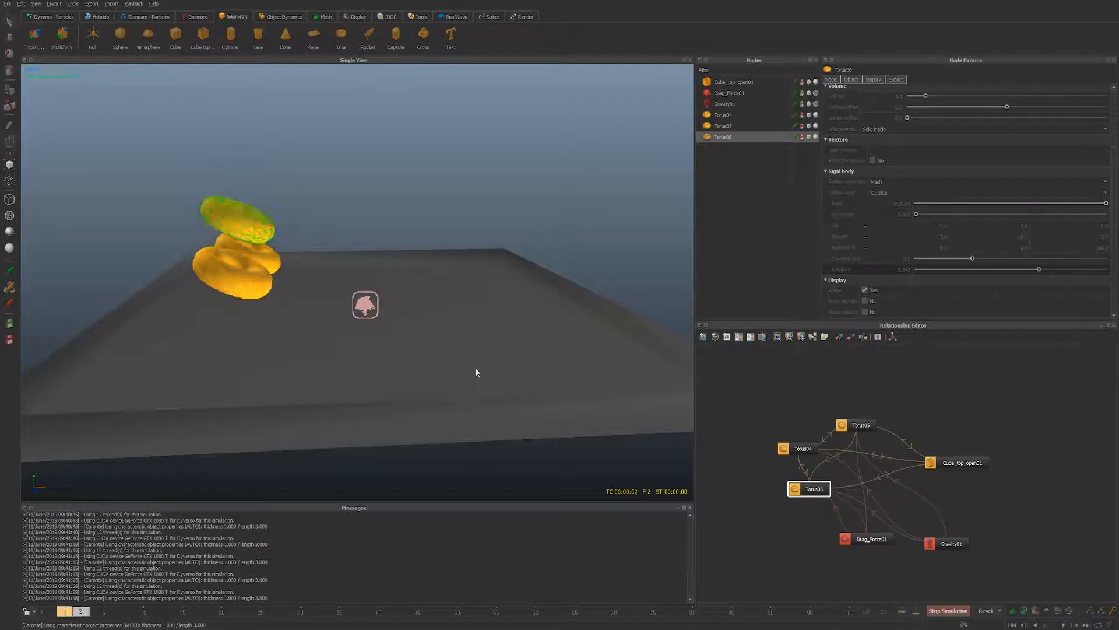
pyautogui.hotkey('alt', 'd')
pyautogui.keyDown('alt'); pyautogui.moveTo(524, 384); pyautogui.dragTo(427, 314); pyautogui.keyUp('alt')
pyautogui.hotkey('alt', 'r')
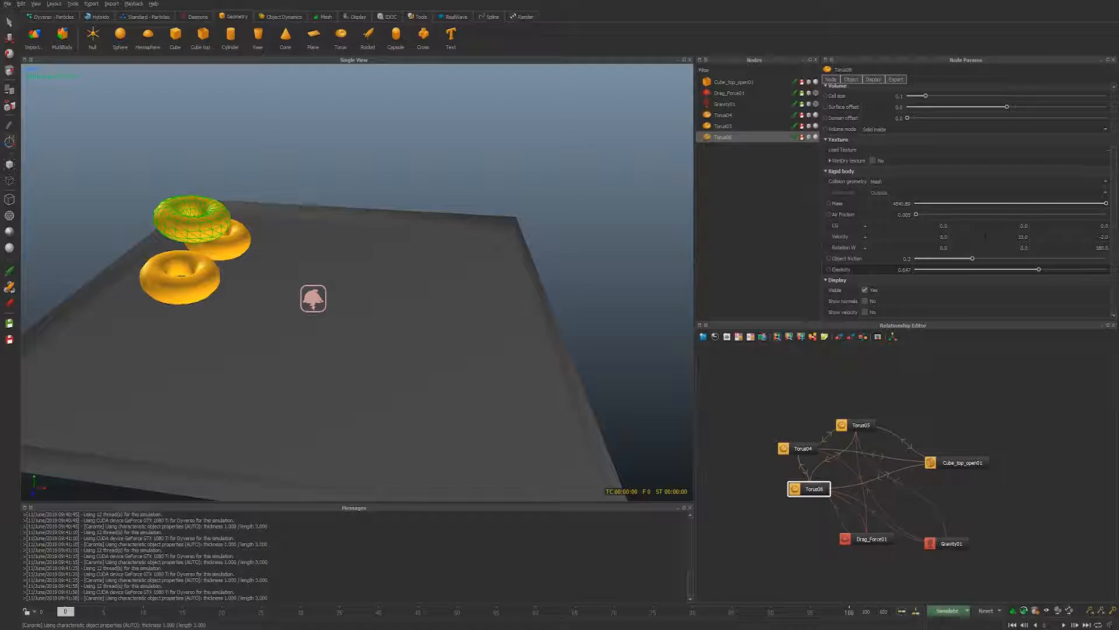
# - Set Torus06's Y velocity to 8 and its Z rotation velocity to 360
pyautogui.doubleClick(1002, 236)
pyautogui.write('8')
pyautogui.doubleClick(1096, 247)
pyautogui.write('360')
pyautogui.press('Return')
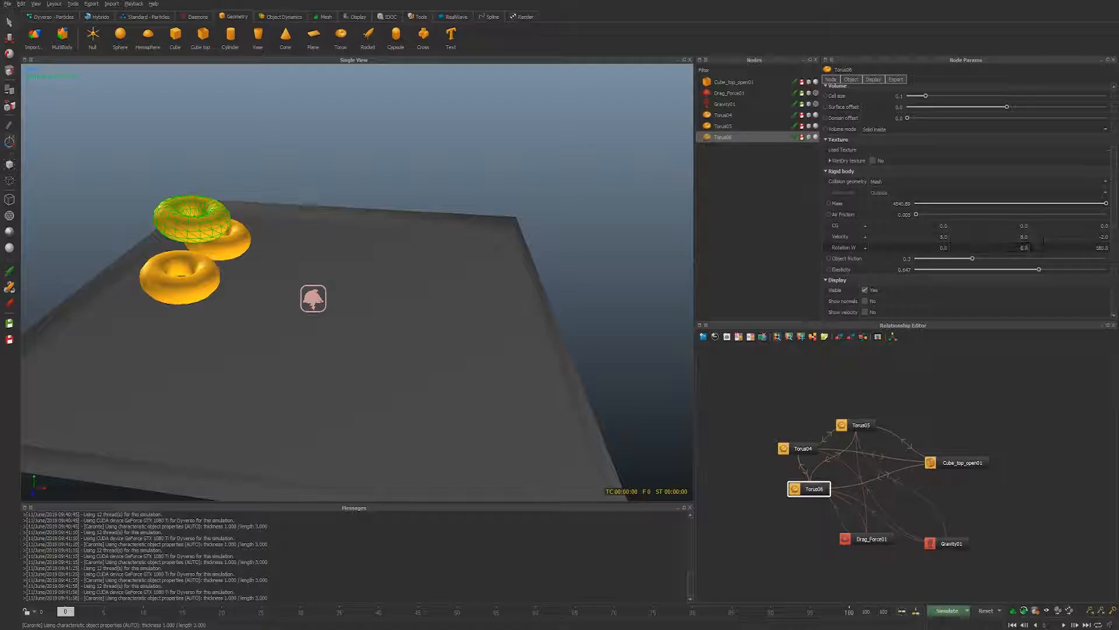
# - Simulate the throw with Torus06's changed velocity and spin, and reset the scene
pyautogui.hotkey('alt', 'd')
pyautogui.hotkey('alt', 'd')
pyautogui.hotkey('alt', 'r')
pyautogui.press('Return')
# - Set the rigid body mass of Torus06 to 5000 and of Torus04 and Torus05 to 3000
pyautogui.doubleClick(891, 203)
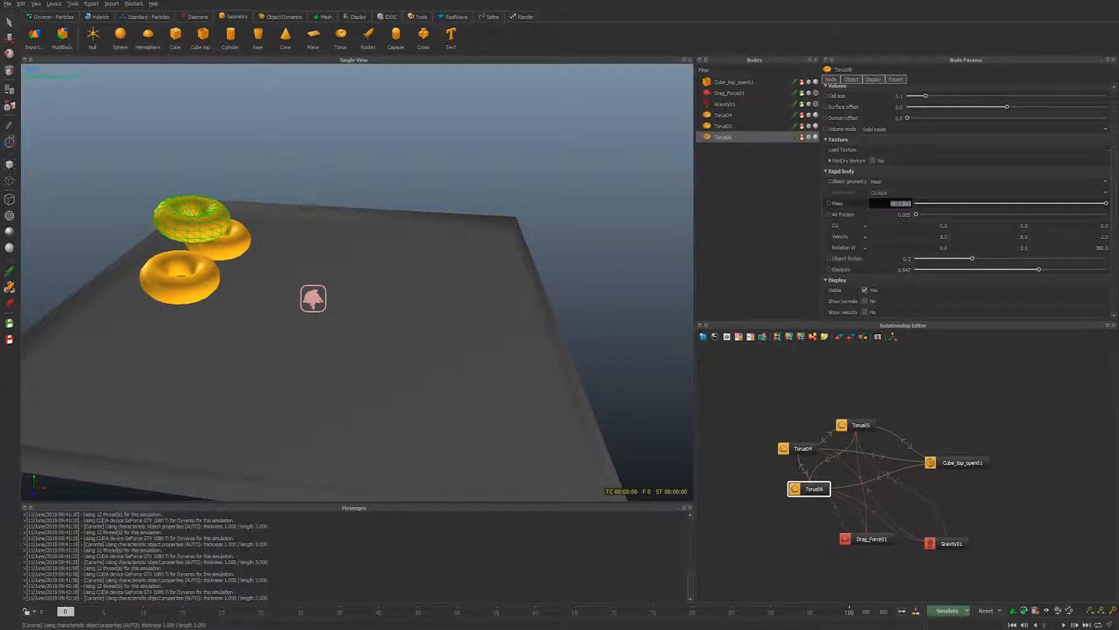
pyautogui.write('300')
pyautogui.click(772, 116)
pyautogui.keyDown('ctrl'); pyautogui.click(771, 126); pyautogui.keyUp('ctrl')
pyautogui.doubleClick(895, 202)
pyautogui.write('5000')
pyautogui.press('Return')
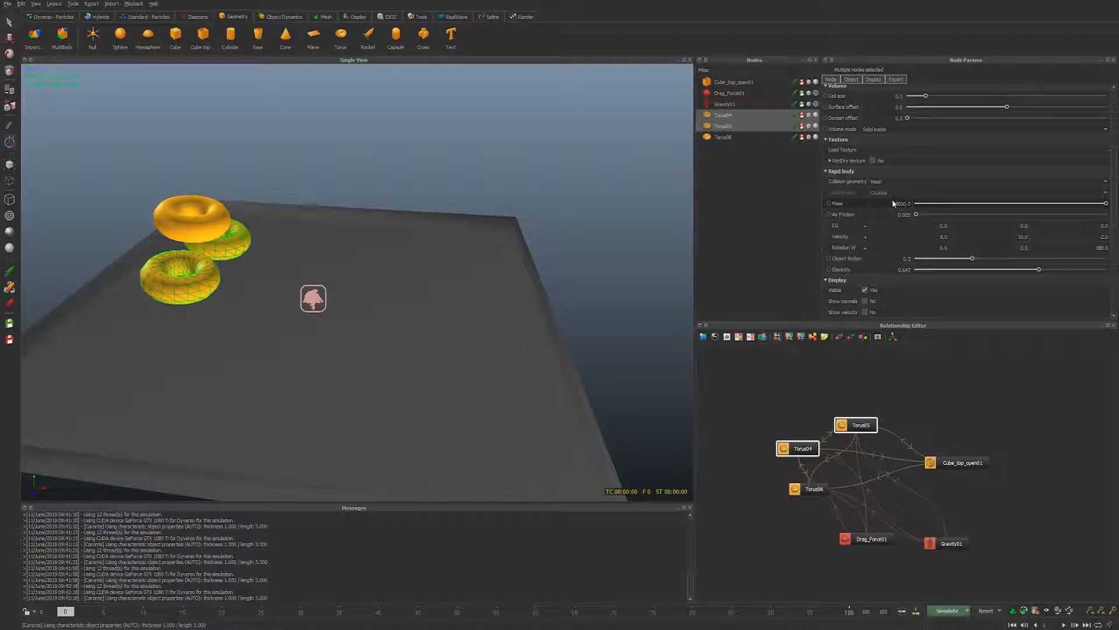
# - Simulate the collisions of the three tori with their new masses and reset the scene
pyautogui.hotkey('ctrl', 'a')
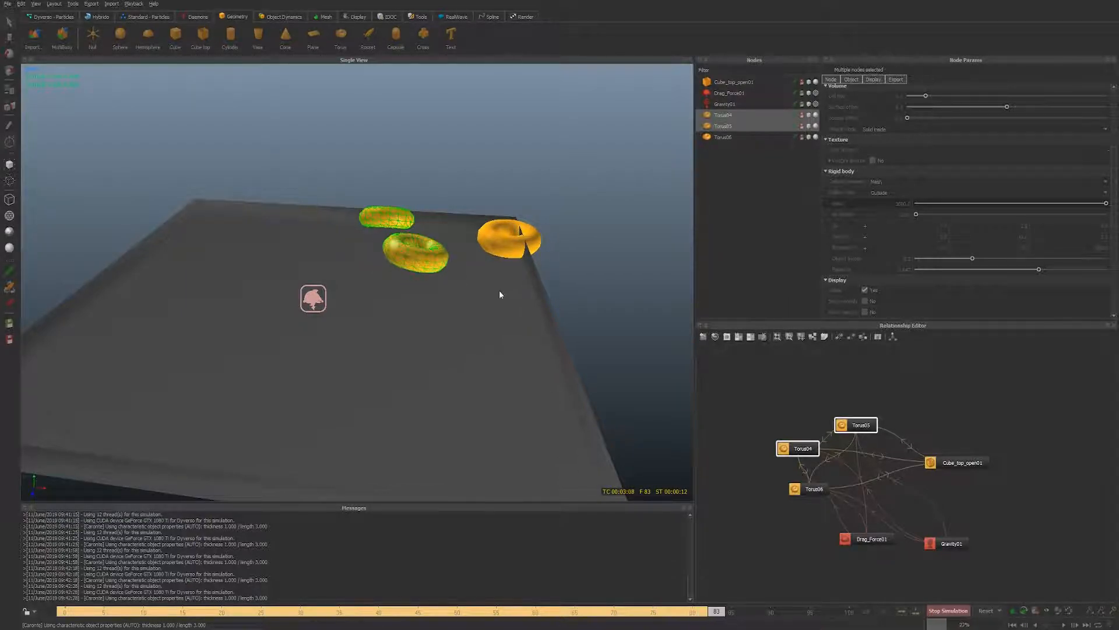
pyautogui.press('Escape')
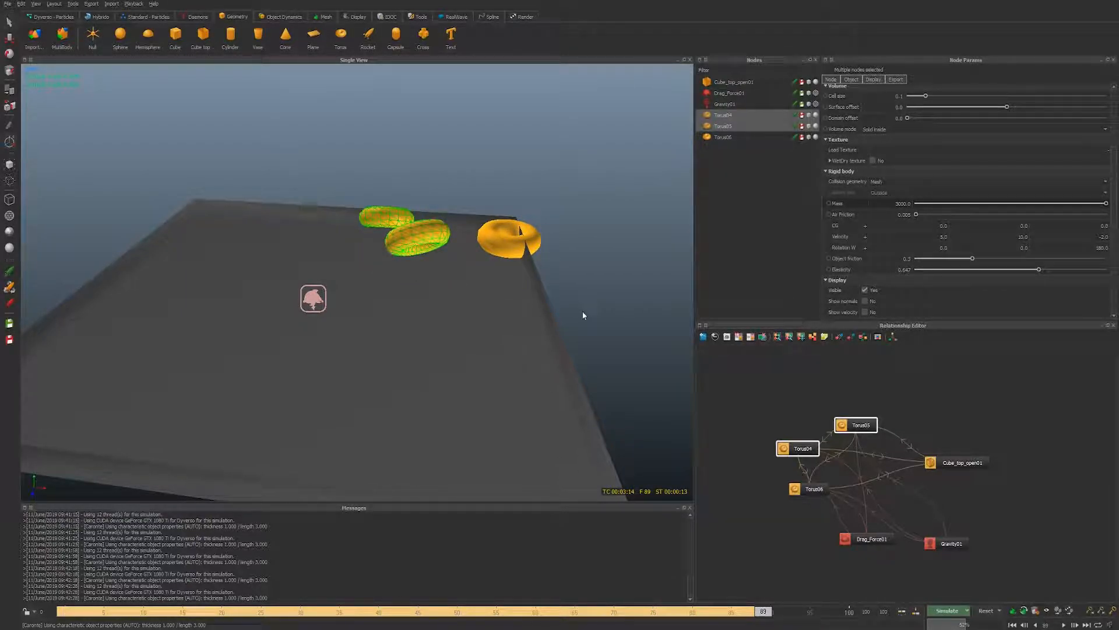
pyautogui.hotkey('ctrl', 'Home')
pyautogui.keyDown('alt'); pyautogui.moveTo(382, 250); pyautogui.dragTo(393, 467); pyautogui.keyUp('alt')
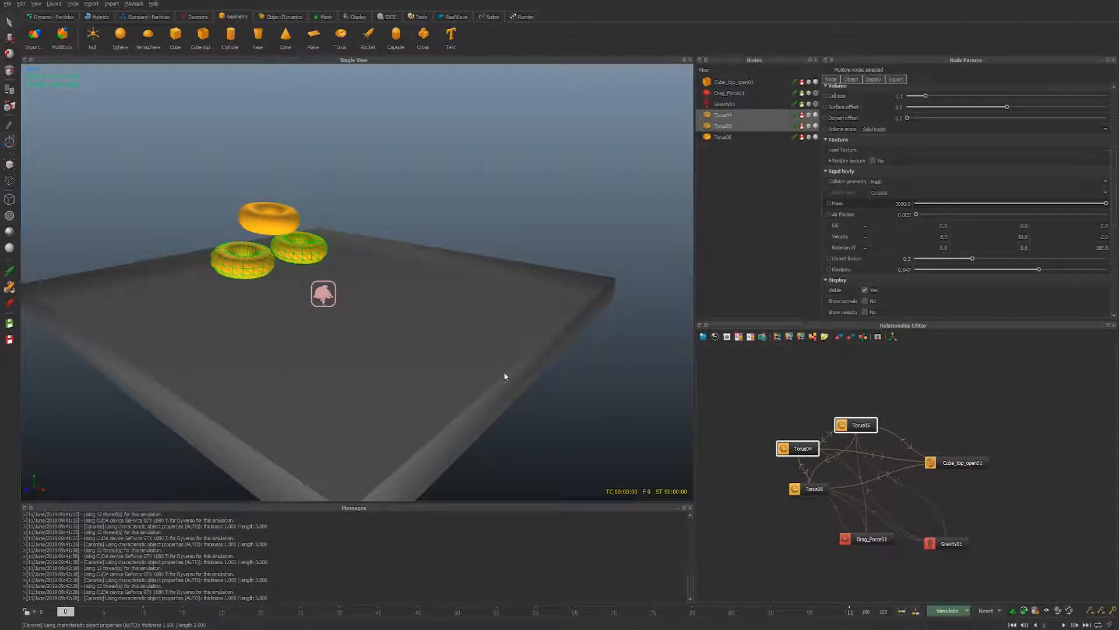
pyautogui.keyDown('alt'); pyautogui.moveTo(400, 267); pyautogui.dragTo(373, 237); pyautogui.keyUp('alt')
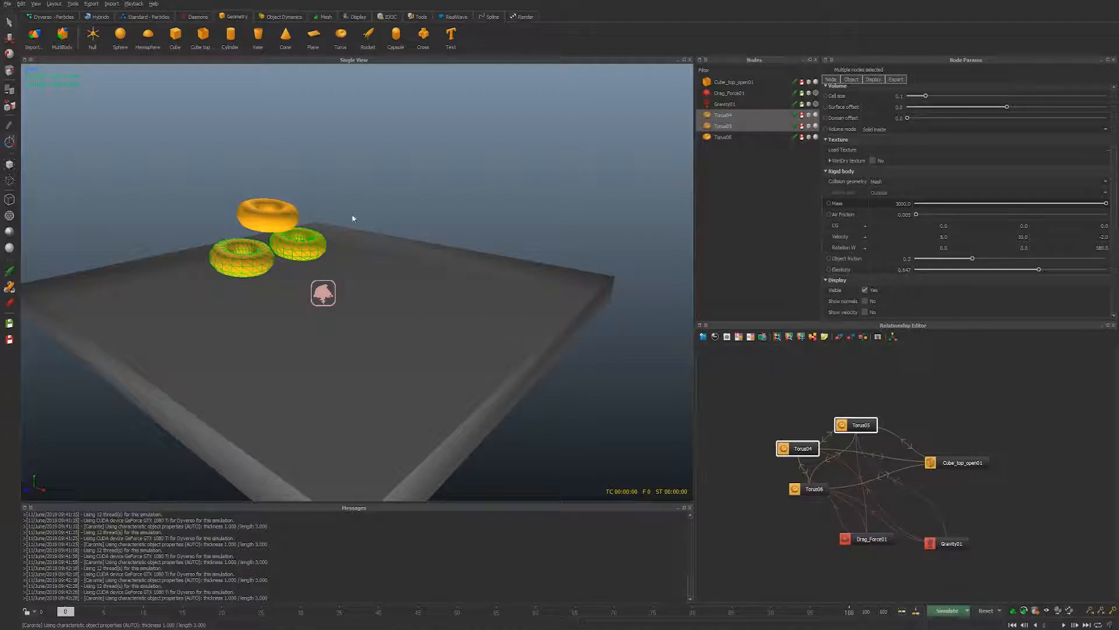
pyautogui.click(175, 34)
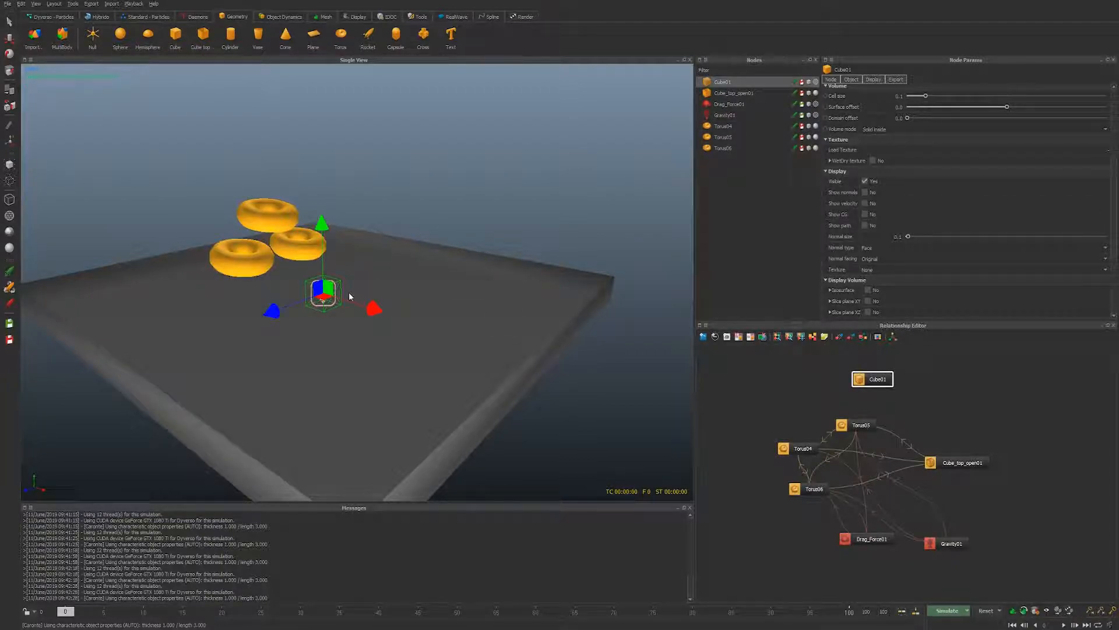
pyautogui.moveTo(371, 310); pyautogui.dragTo(621, 386)
pyautogui.press('r')
pyautogui.moveTo(507, 385); pyautogui.dragTo(507, 390)
pyautogui.press('Delete')
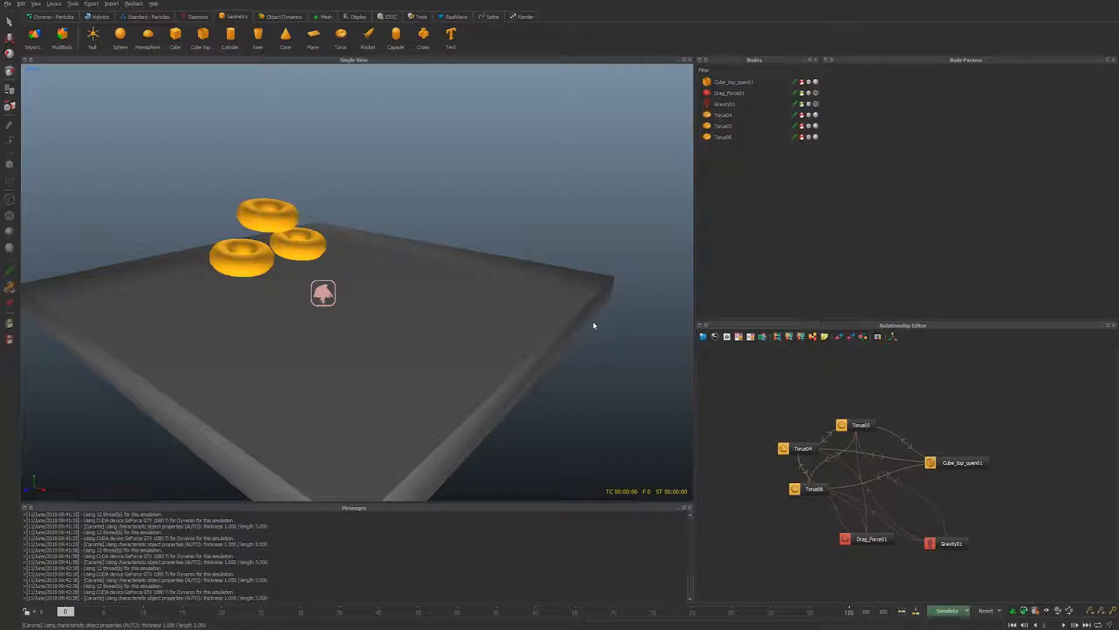
# - Select the tori and shift them sideways toward the edge of the tray, ending with Torus06 selected
pyautogui.keyDown('alt'); pyautogui.moveTo(338, 317); pyautogui.dragTo(447, 315); pyautogui.keyUp('alt')
pyautogui.keyDown('alt'); pyautogui.moveTo(292, 255); pyautogui.dragTo(281, 228); pyautogui.keyUp('alt')
pyautogui.click(321, 240)
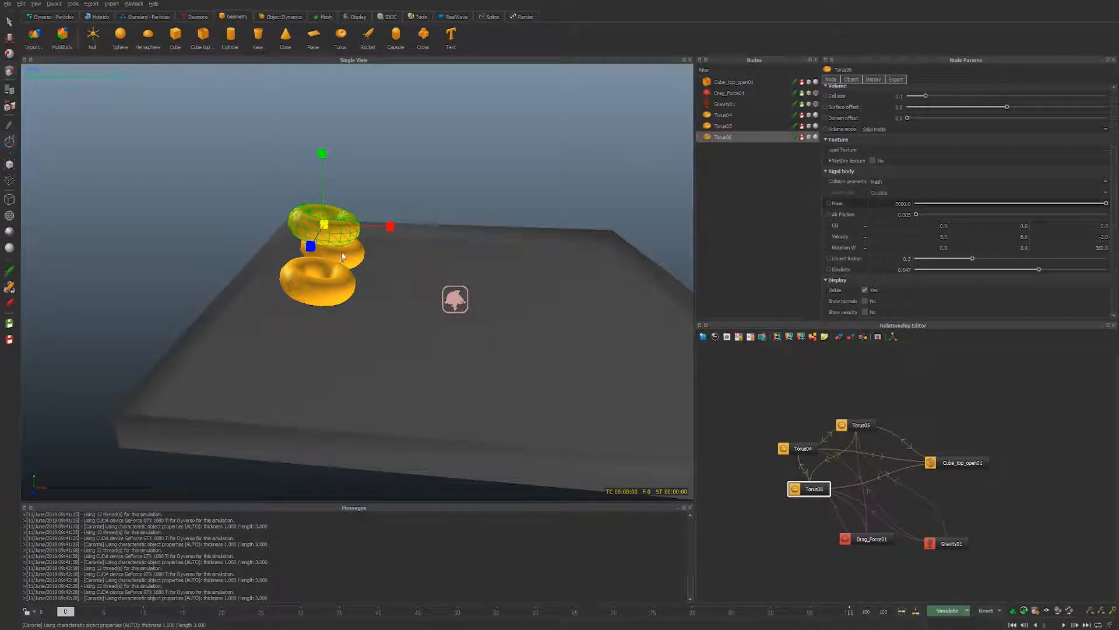
pyautogui.click(345, 256)
pyautogui.keyDown('shift'); pyautogui.click(336, 274); pyautogui.keyUp('shift')
pyautogui.moveTo(383, 283); pyautogui.dragTo(358, 282)
pyautogui.click(335, 228)
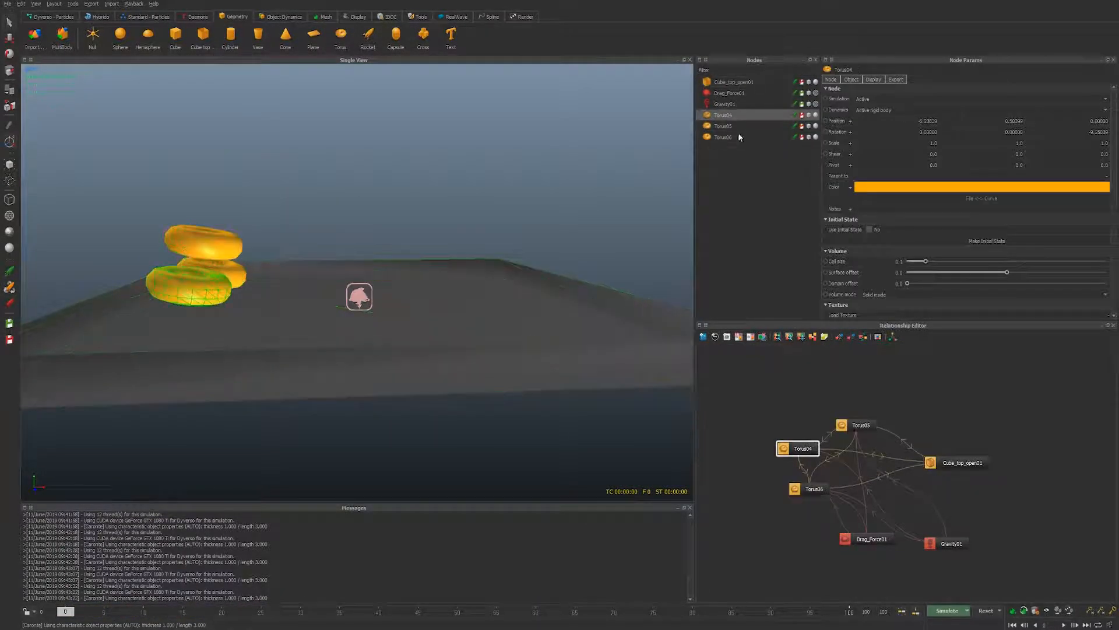
pyautogui.click(722, 137)
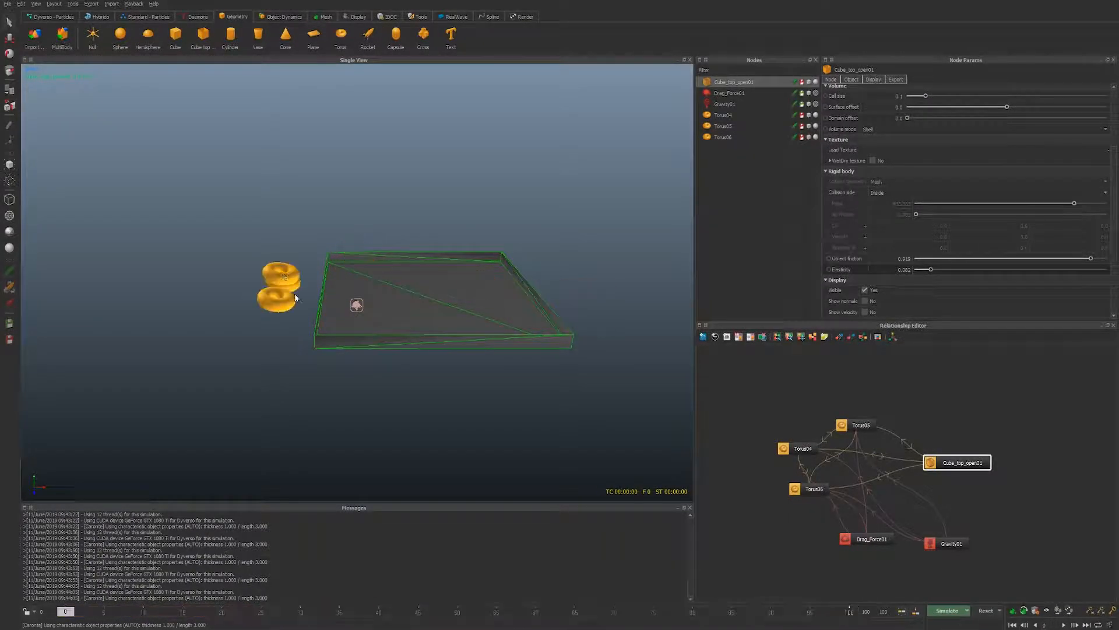
# - Convert Torus06, the upper torus, into a soft body
pyautogui.click(286, 277)
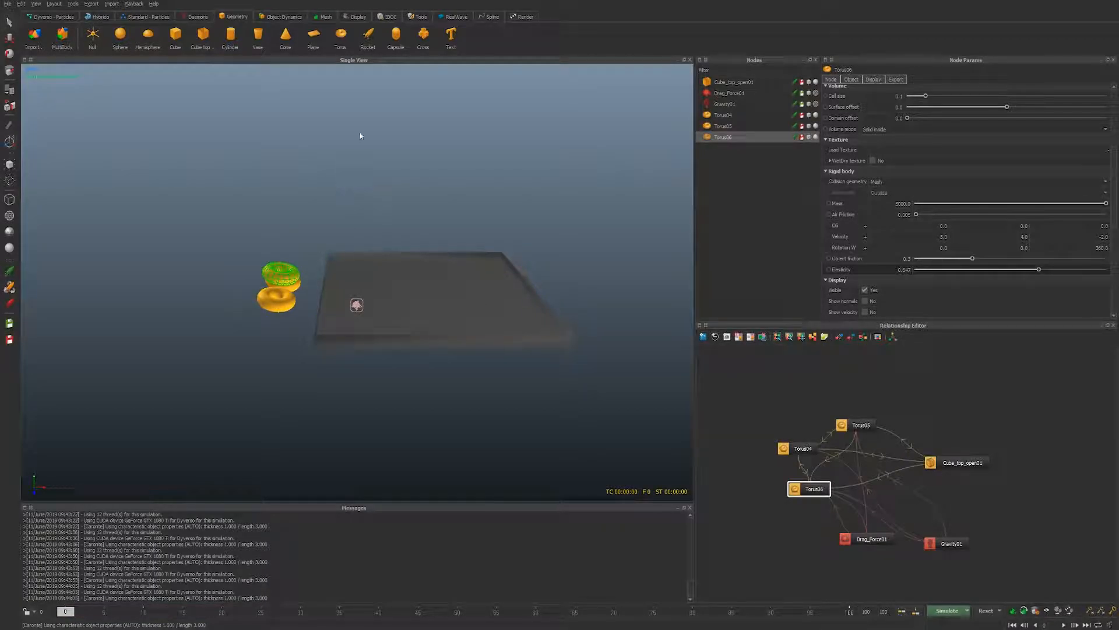
pyautogui.click(271, 18)
pyautogui.click(92, 37)
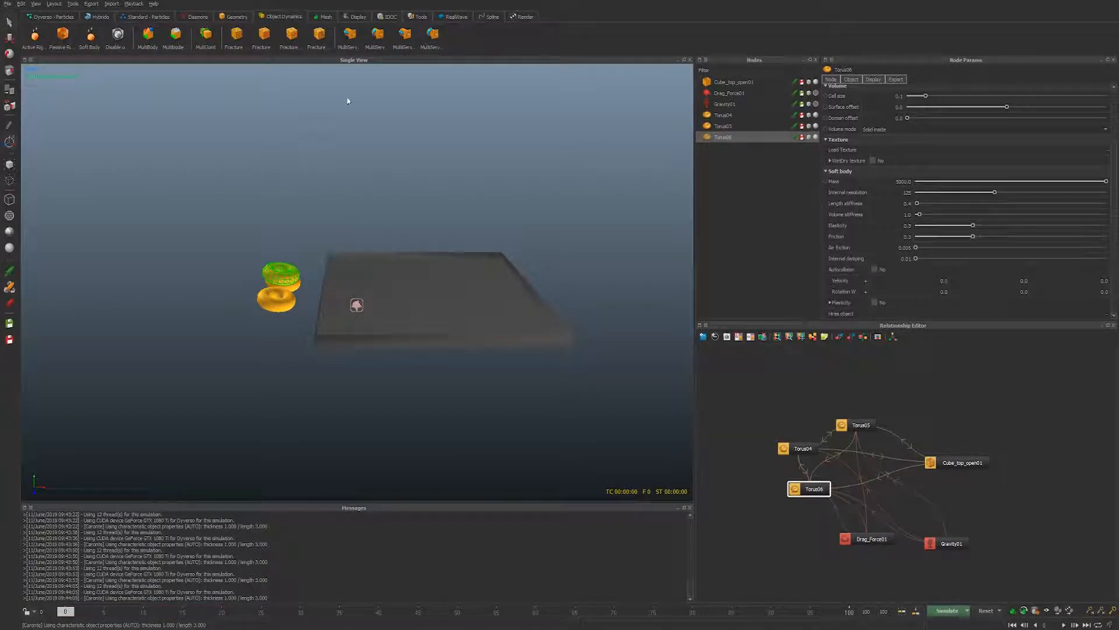
# - Set Torus06's soft body velocity to 5 in X and 5 in Y
pyautogui.scroll(-2, 866, 226)
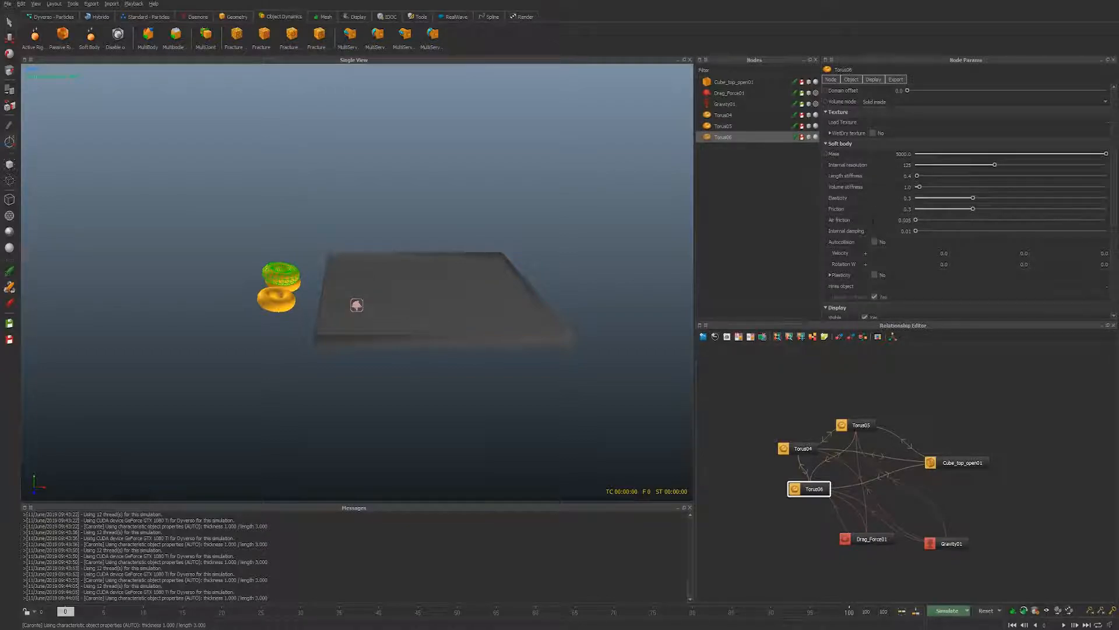
pyautogui.click(945, 253)
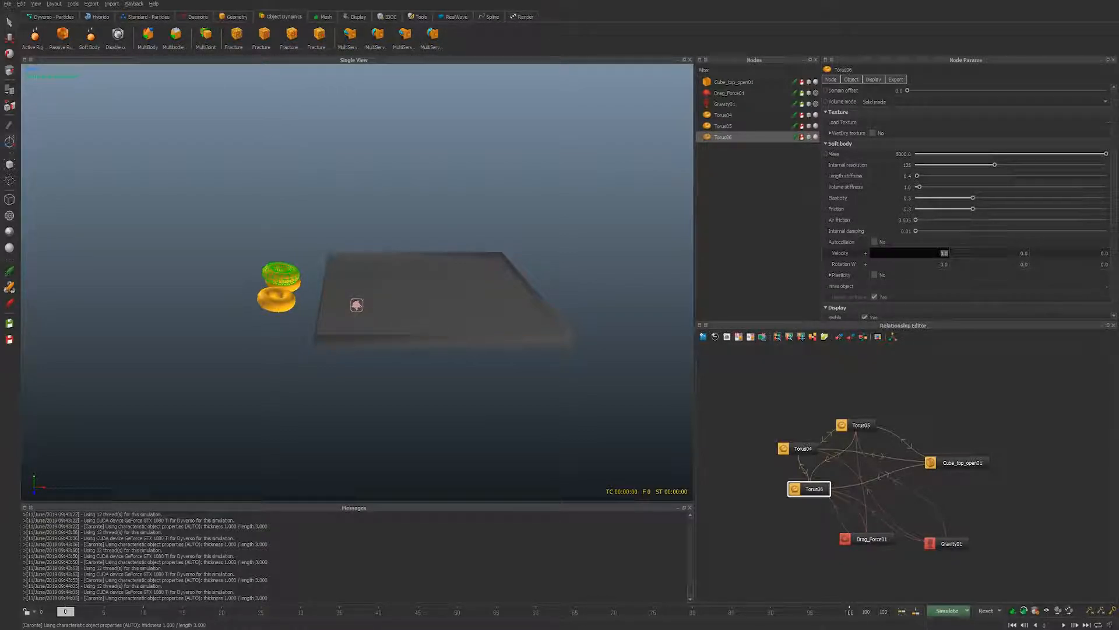
pyautogui.write('3')
pyautogui.press('Tab')
pyautogui.write('5')
pyautogui.press('Return')
# - Simulate the soft body Torus06 colliding with the two rigid tori over the tray, and stop the simulation
pyautogui.hotkey('alt', 'a')
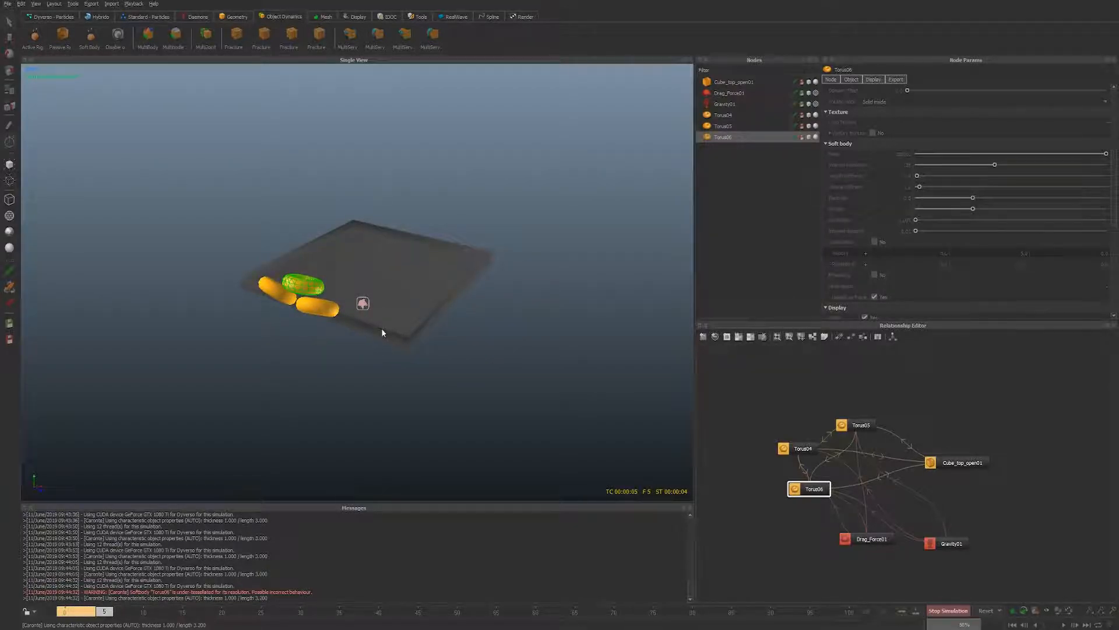
pyautogui.keyDown('alt'); pyautogui.moveTo(322, 325); pyautogui.dragTo(393, 341); pyautogui.keyUp('alt')
pyautogui.scroll(5, 330, 328)
pyautogui.keyDown('alt'); pyautogui.moveTo(534, 327); pyautogui.dragTo(453, 324, button='middle'); pyautogui.keyUp('alt')
pyautogui.scroll(-5, 453, 328)
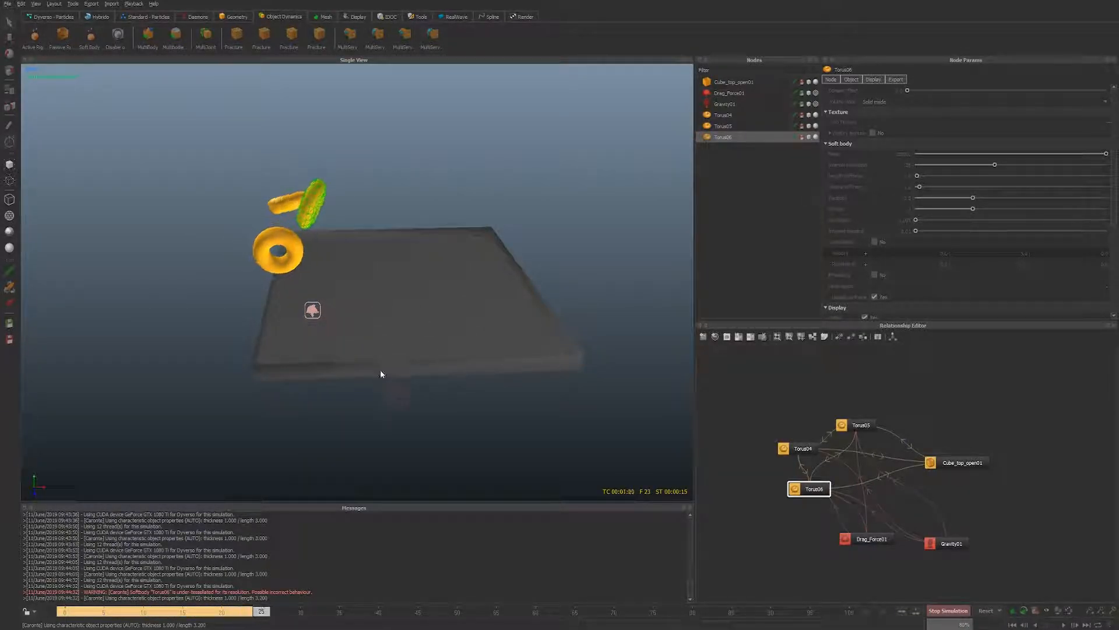
pyautogui.hotkey('alt', 'a')
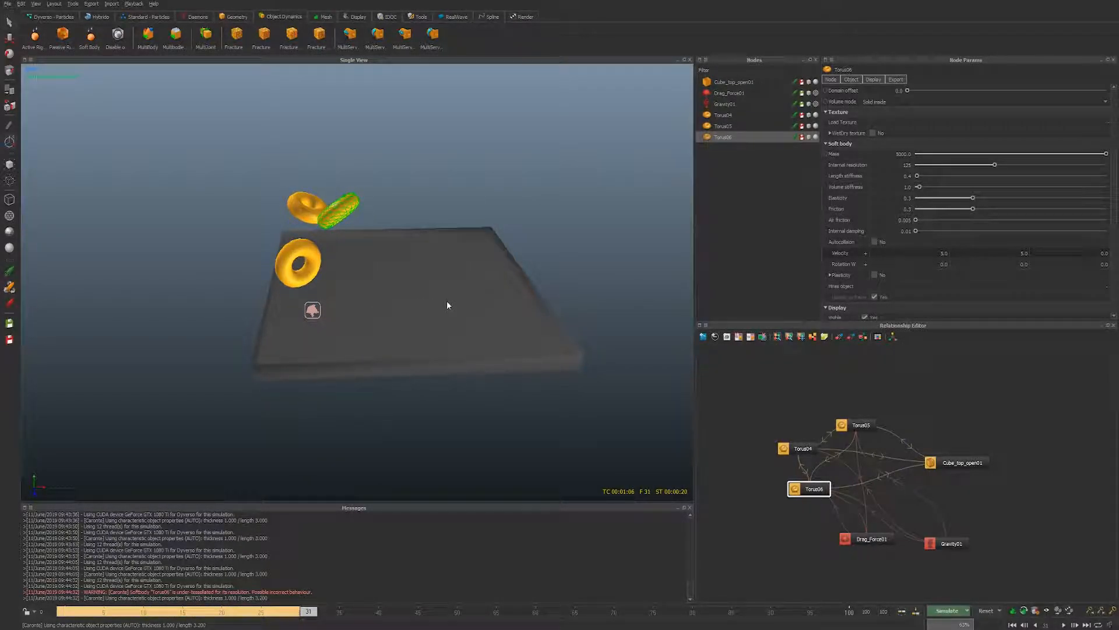
# - Reset the simulation and delete Torus05 and Torus06 from the scene
pyautogui.hotkey('alt', 'r')
pyautogui.press('Return')
pyautogui.moveTo(342, 263)
pyautogui.keyDown('alt'); pyautogui.mouseDown()
pyautogui.moveTo(376, 241)
pyautogui.moveTo(348, 257)
pyautogui.mouseUp(); pyautogui.keyUp('alt')
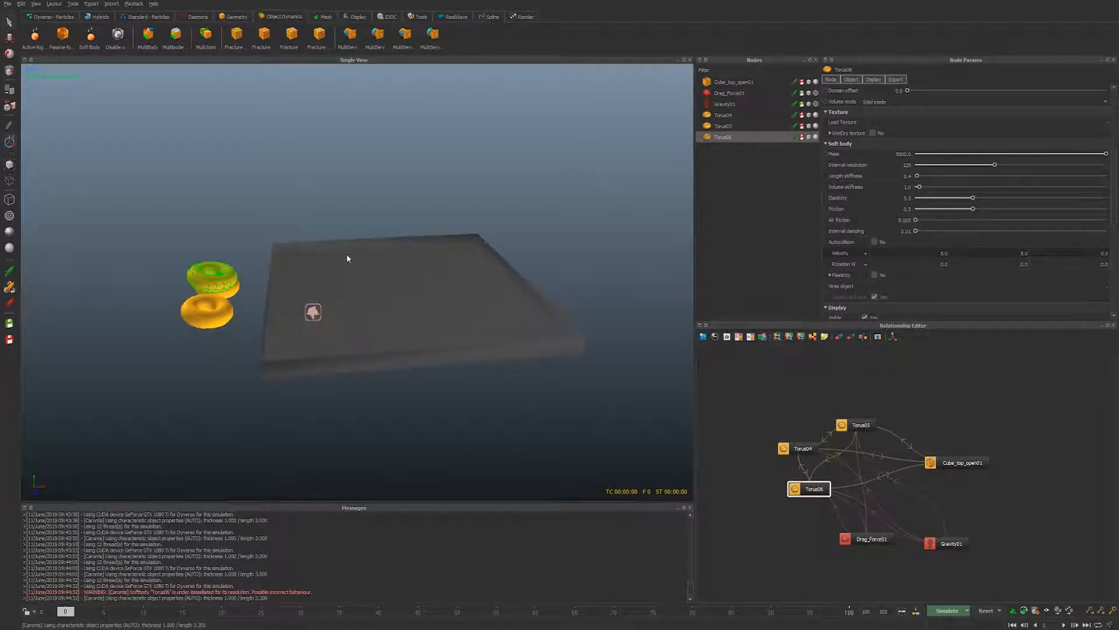
pyautogui.scroll(4, 232, 292)
pyautogui.keyDown('alt'); pyautogui.moveTo(232, 292); pyautogui.dragTo(260, 295, button='middle'); pyautogui.keyUp('alt')
pyautogui.click(722, 115)
pyautogui.click(723, 126)
pyautogui.keyDown('ctrl'); pyautogui.click(724, 137); pyautogui.keyUp('ctrl')
pyautogui.press('Delete')
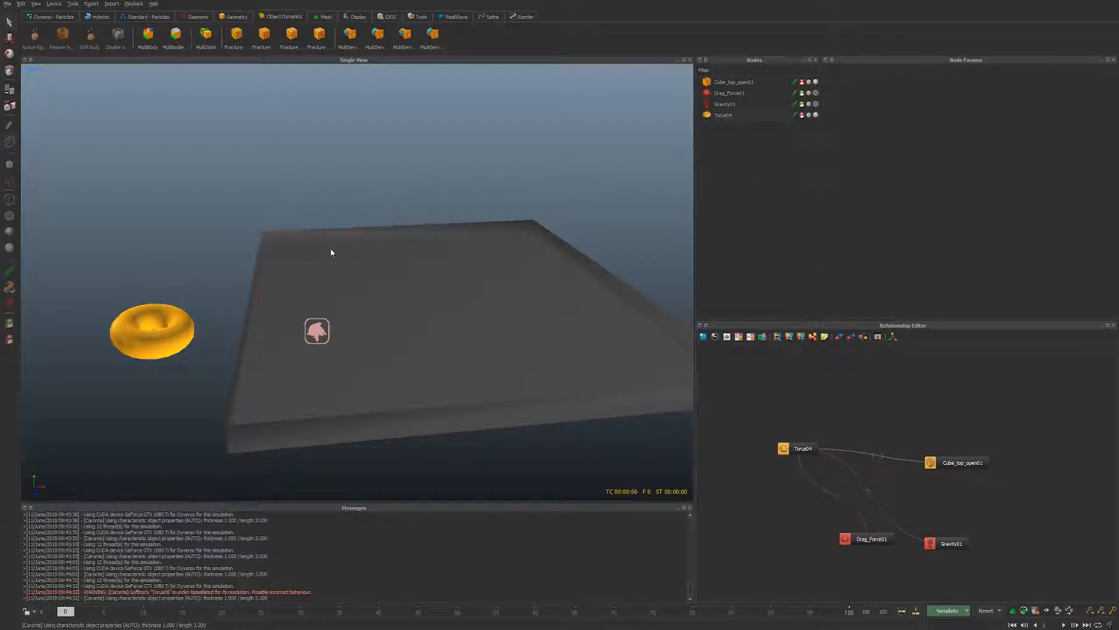
# - Try a rectangular multibody array of Torus04 with 2 items per axis spaced 1.0 apart, and undo it
pyautogui.click(191, 328)
pyautogui.keyDown('alt'); pyautogui.moveTo(195, 330); pyautogui.dragTo(391, 259); pyautogui.keyUp('alt')
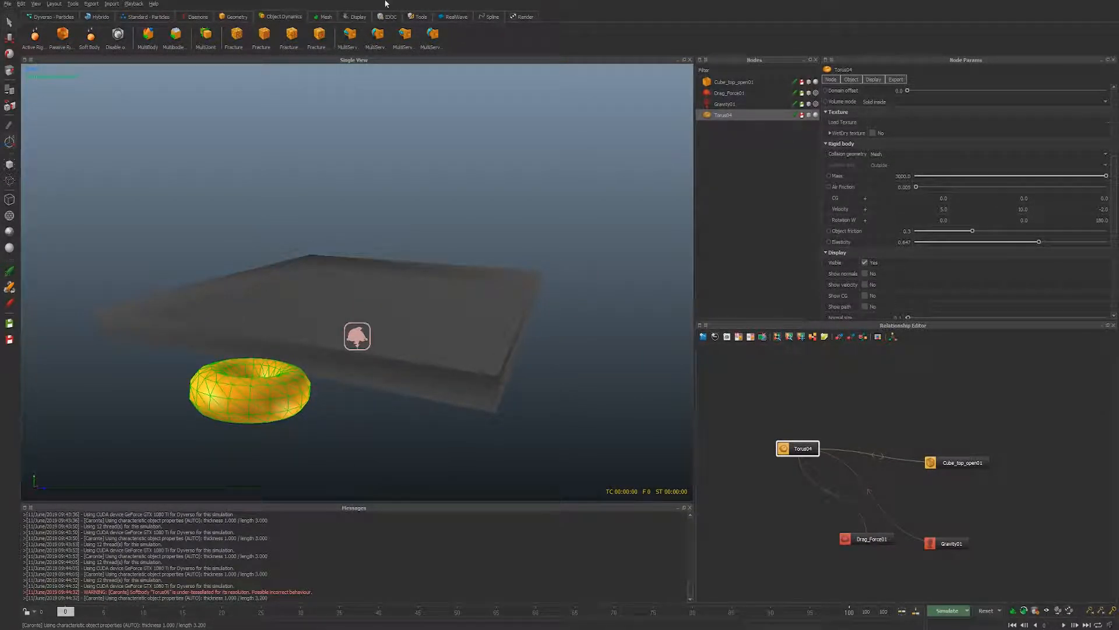
pyautogui.click(418, 16)
pyautogui.click(37, 31)
pyautogui.moveTo(542, 213); pyautogui.dragTo(556, 134)
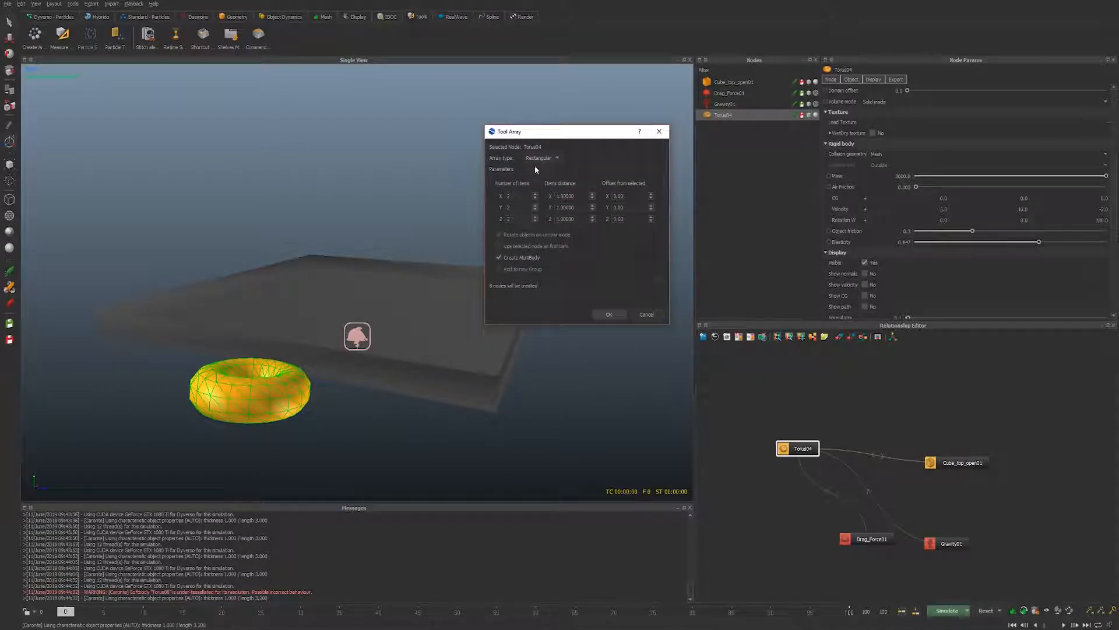
pyautogui.click(540, 167)
pyautogui.click(542, 158)
pyautogui.click(541, 149)
pyautogui.click(607, 313)
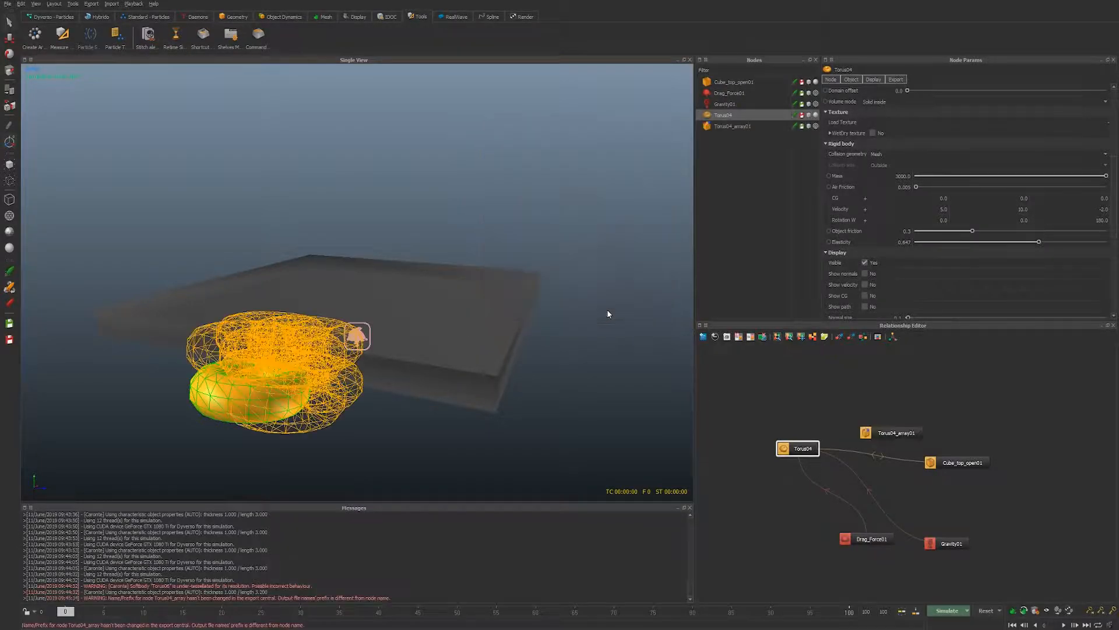
pyautogui.keyDown('alt'); pyautogui.moveTo(359, 351); pyautogui.dragTo(309, 428); pyautogui.keyUp('alt')
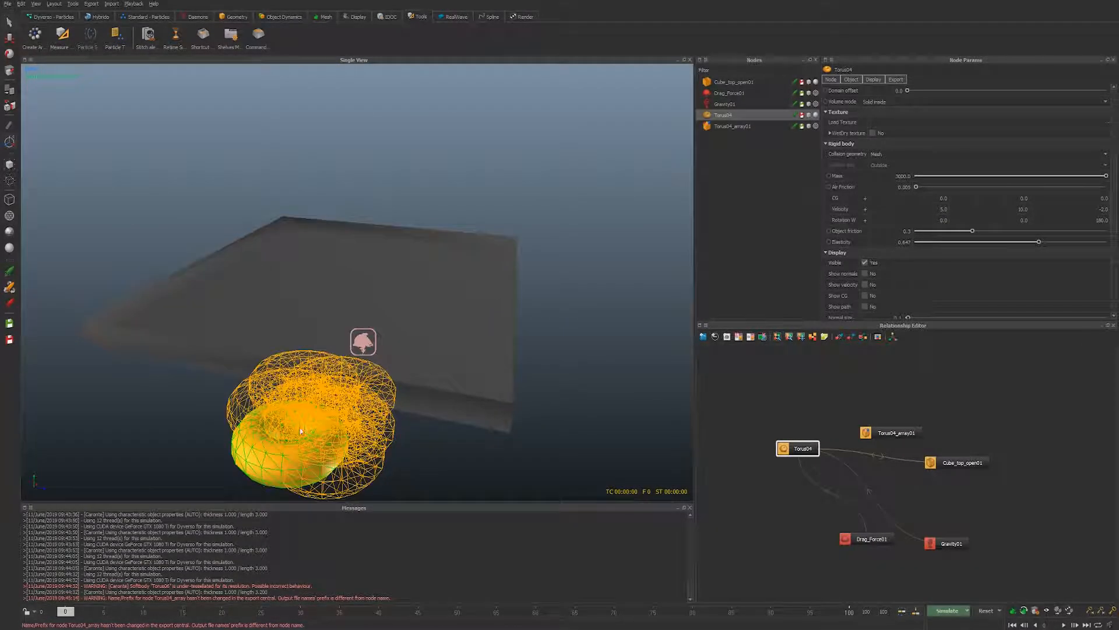
pyautogui.hotkey('ctrl', 'z')
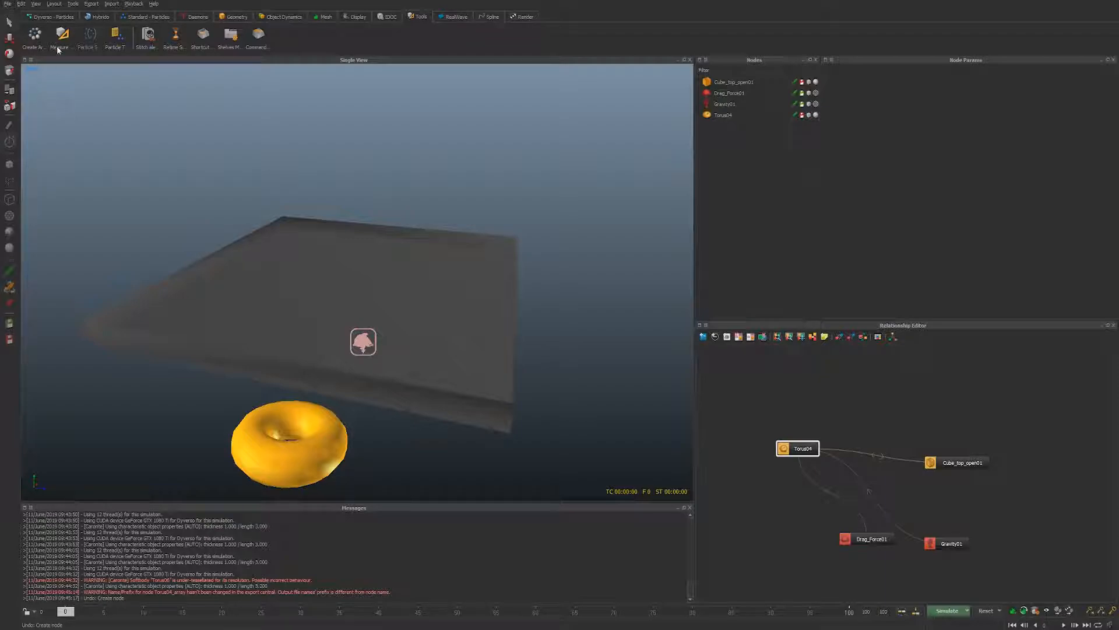
# - Try a circular multibody array of Torus04 with an item distance of 1.0 on all axes, and undo it
pyautogui.click(271, 432)
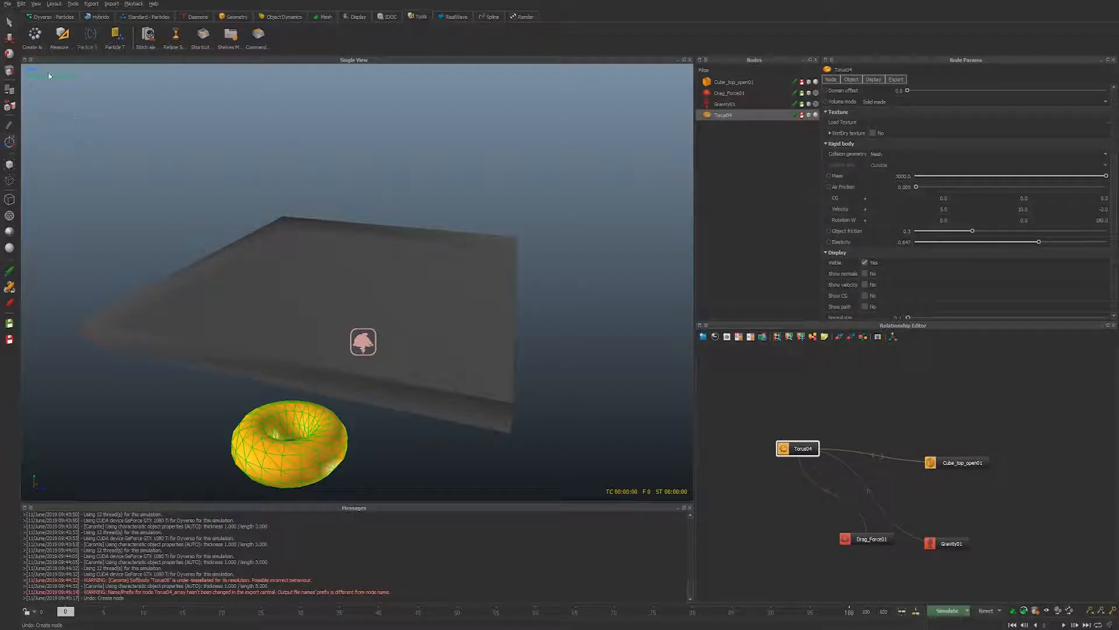
pyautogui.click(34, 36)
pyautogui.click(521, 237)
pyautogui.click(520, 247)
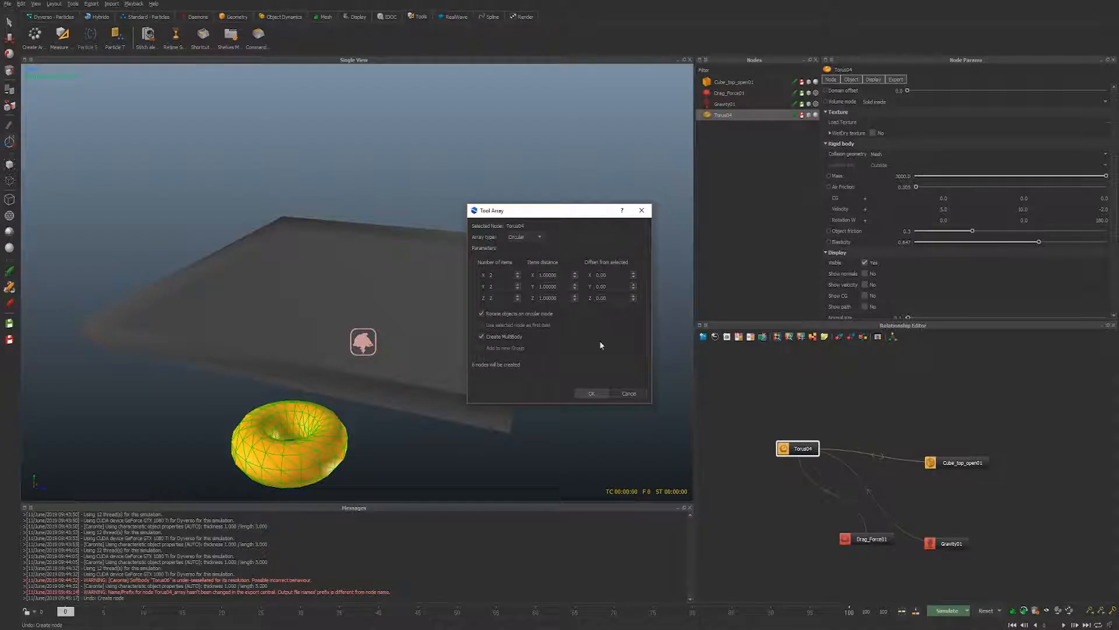
pyautogui.click(591, 394)
pyautogui.keyDown('alt'); pyautogui.moveTo(595, 400); pyautogui.dragTo(442, 298); pyautogui.keyUp('alt')
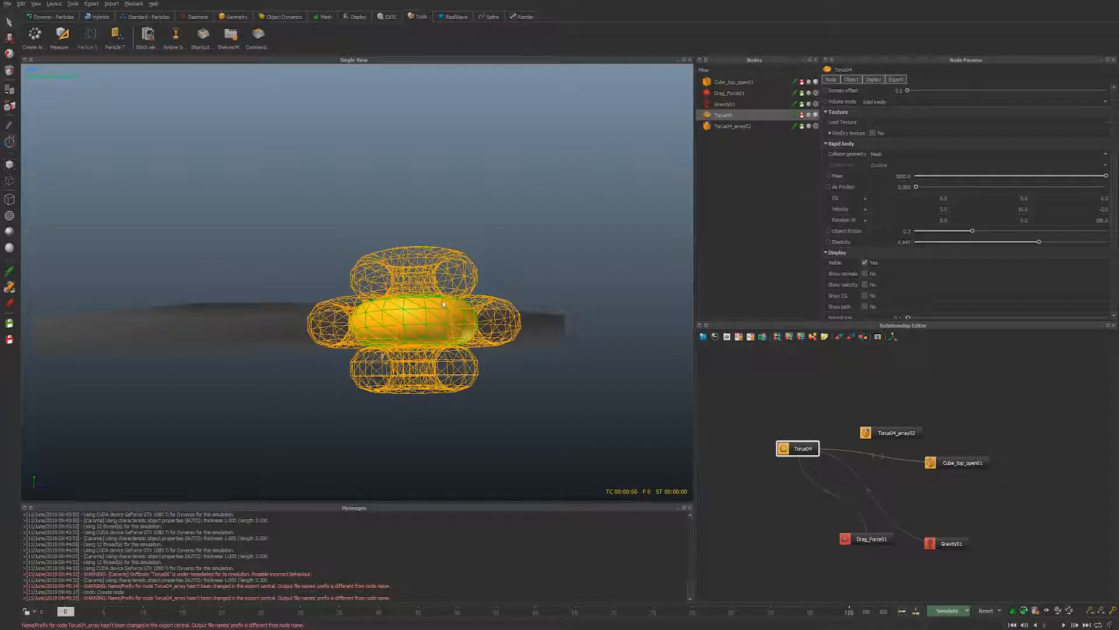
pyautogui.keyDown('alt'); pyautogui.moveTo(401, 348); pyautogui.dragTo(414, 287); pyautogui.keyUp('alt')
pyautogui.hotkey('ctrl', 'z')
pyautogui.keyDown('alt'); pyautogui.moveTo(372, 232); pyautogui.dragTo(291, 299); pyautogui.keyUp('alt')
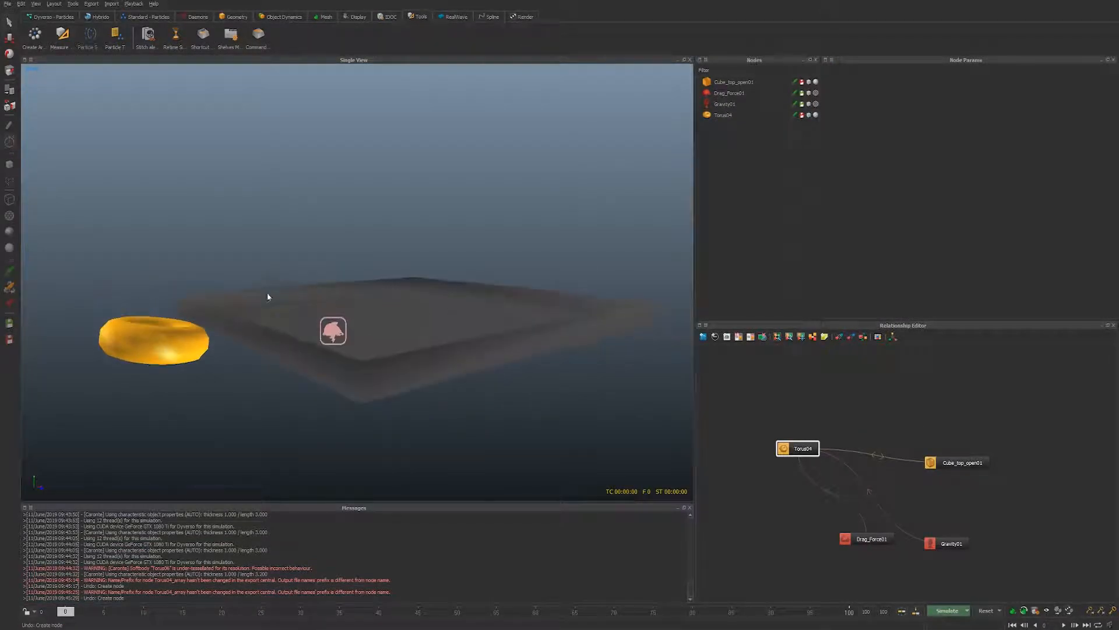
# - Rotate Torus04 about 92 degrees around Z so that it stands upright
pyautogui.click(34, 36)
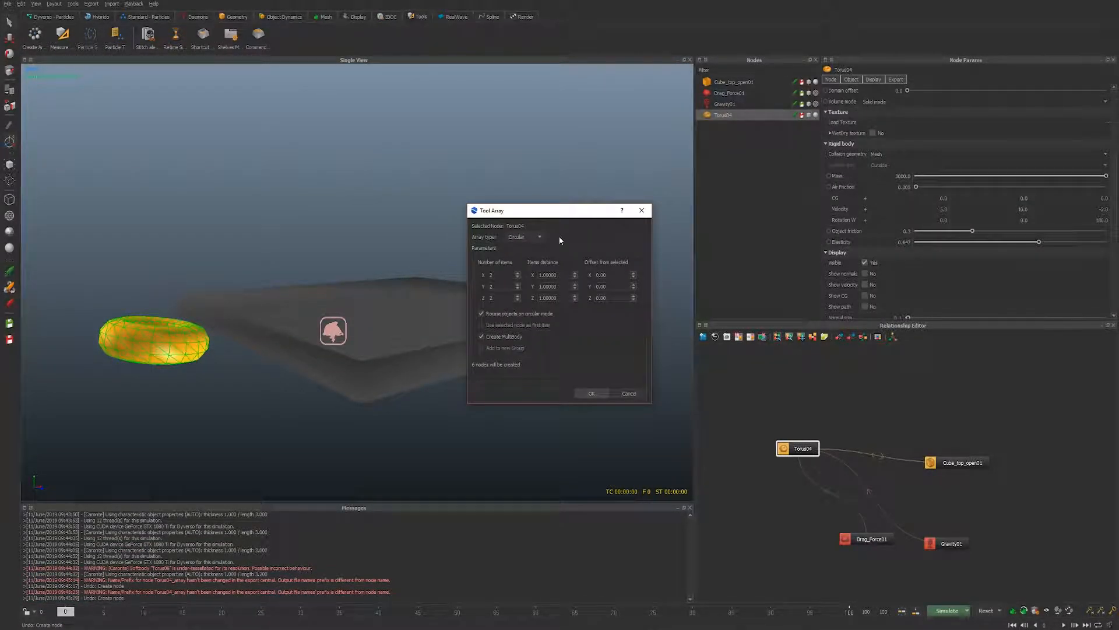
pyautogui.click(642, 210)
pyautogui.press('e')
pyautogui.moveTo(129, 267); pyautogui.dragTo(161, 212)
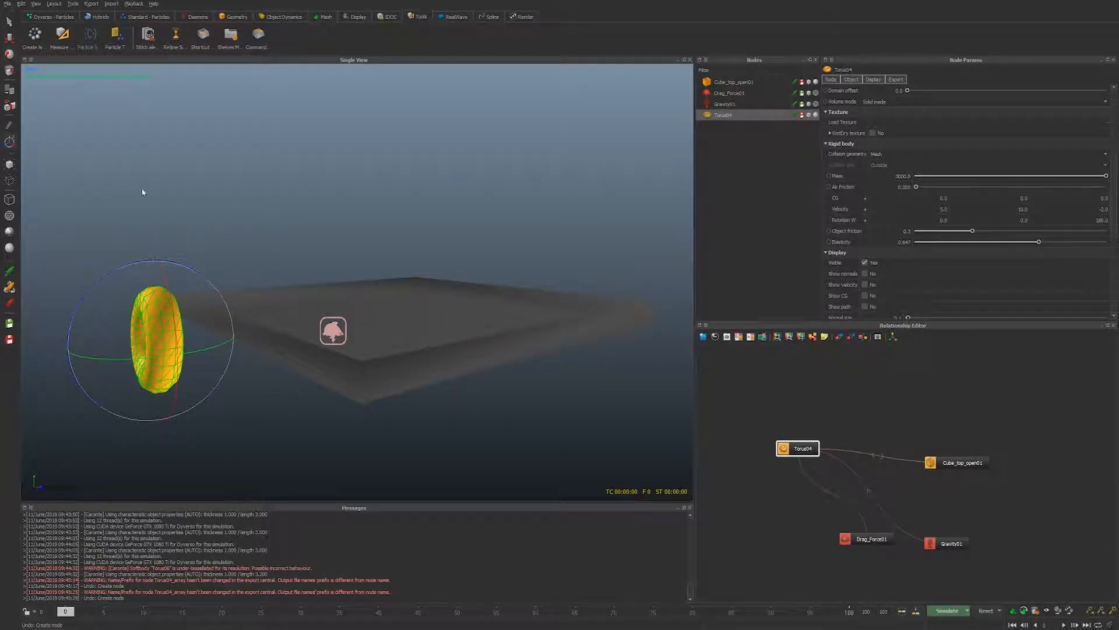
pyautogui.keyDown('alt'); pyautogui.moveTo(73, 143); pyautogui.dragTo(188, 166); pyautogui.keyUp('alt')
# - Try the circular multibody array on the upright Torus04 with an item distance of 1.0, and undo it
pyautogui.click(35, 37)
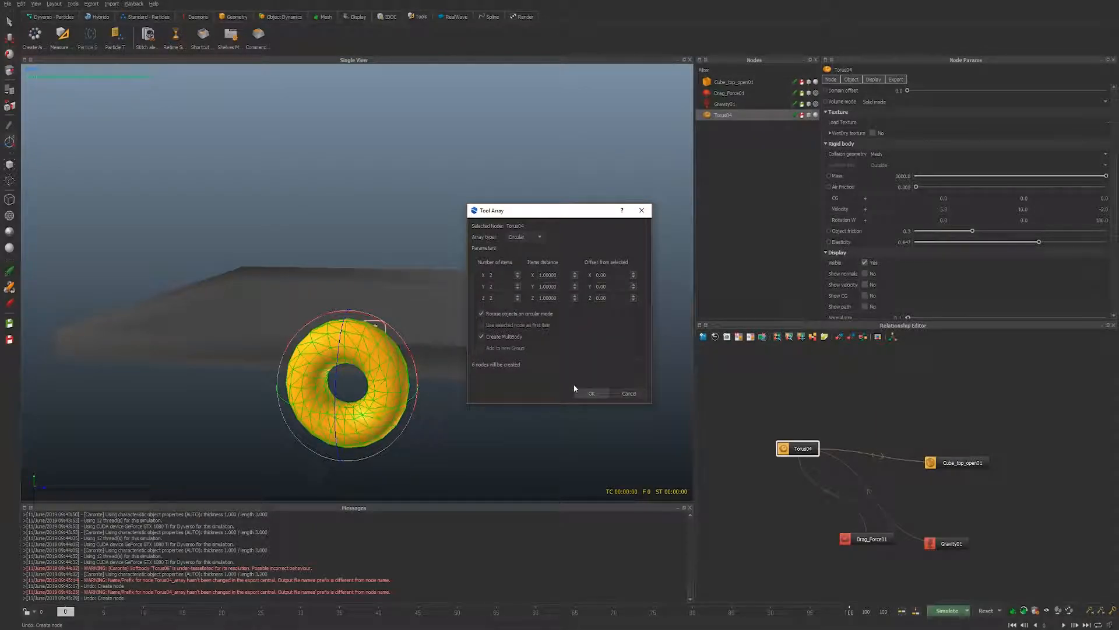
pyautogui.click(591, 394)
pyautogui.hotkey('ctrl', 'z')
pyautogui.hotkey('ctrl', 'z')
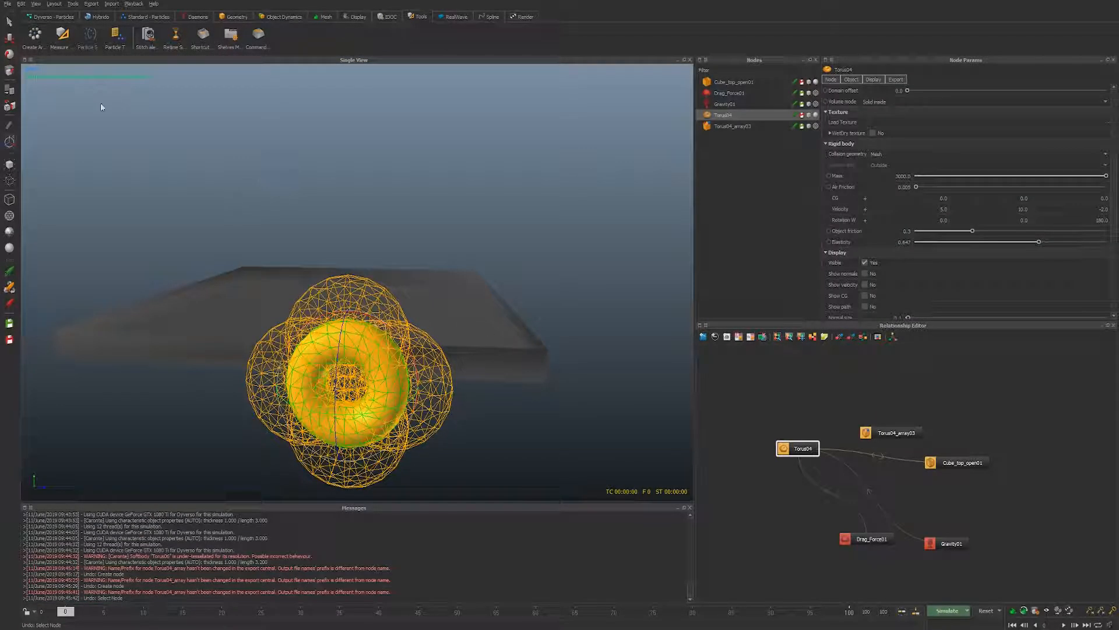
# - Try the circular array of Torus04 with an item distance of 2 in X, Y and Z, and undo it
pyautogui.click(37, 42)
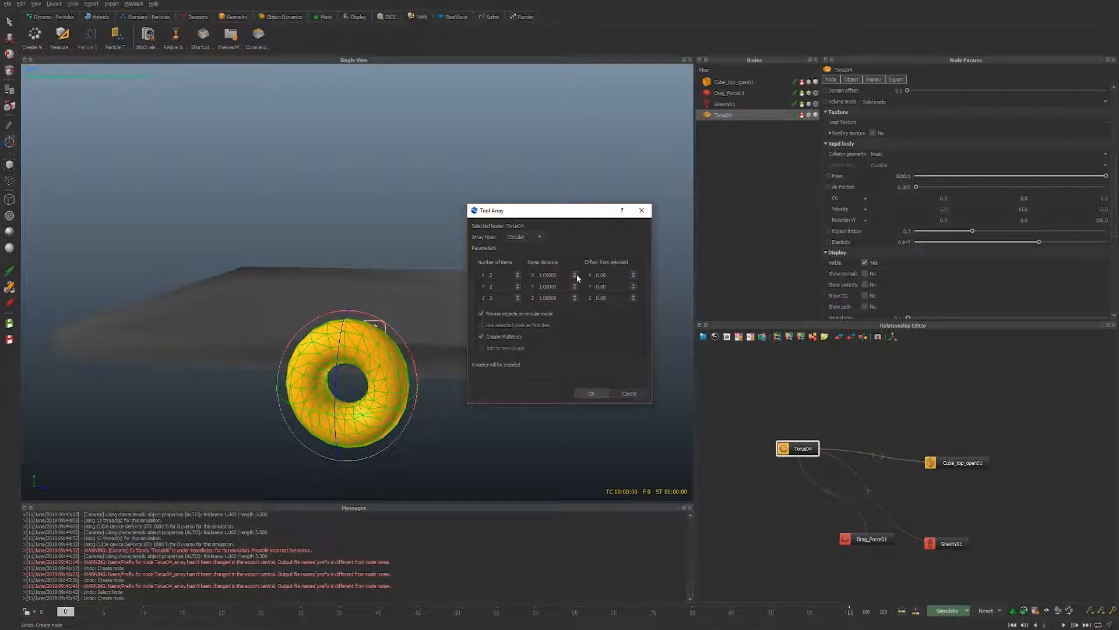
pyautogui.write('2')
pyautogui.press('Tab')
pyautogui.write('2')
pyautogui.press('Tab')
pyautogui.write('2')
pyautogui.click(598, 391)
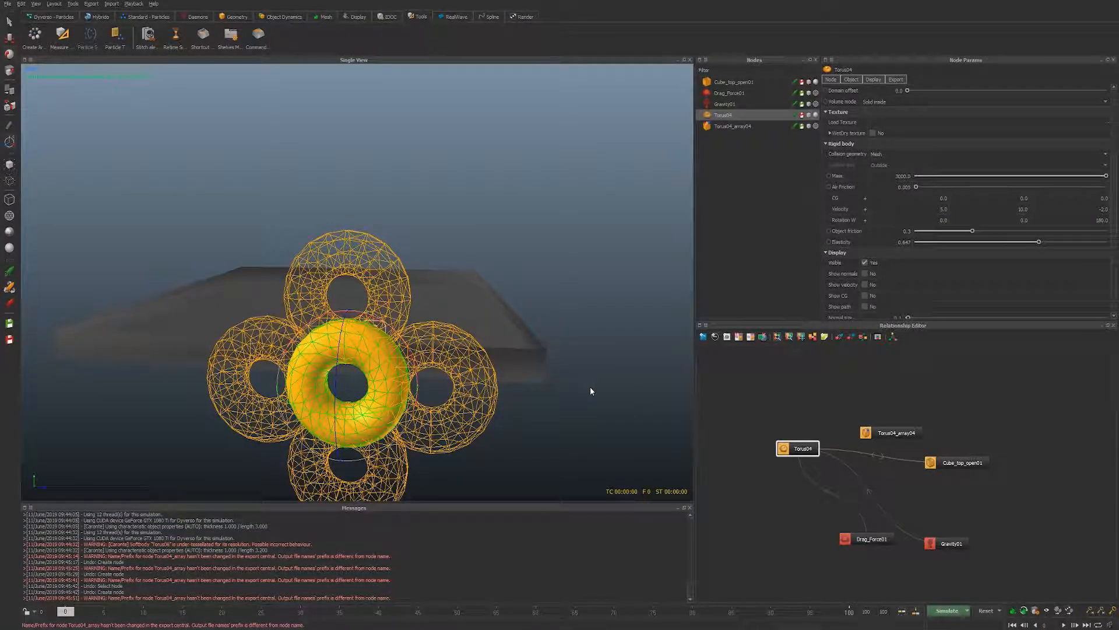
pyautogui.hotkey('ctrl', 'z')
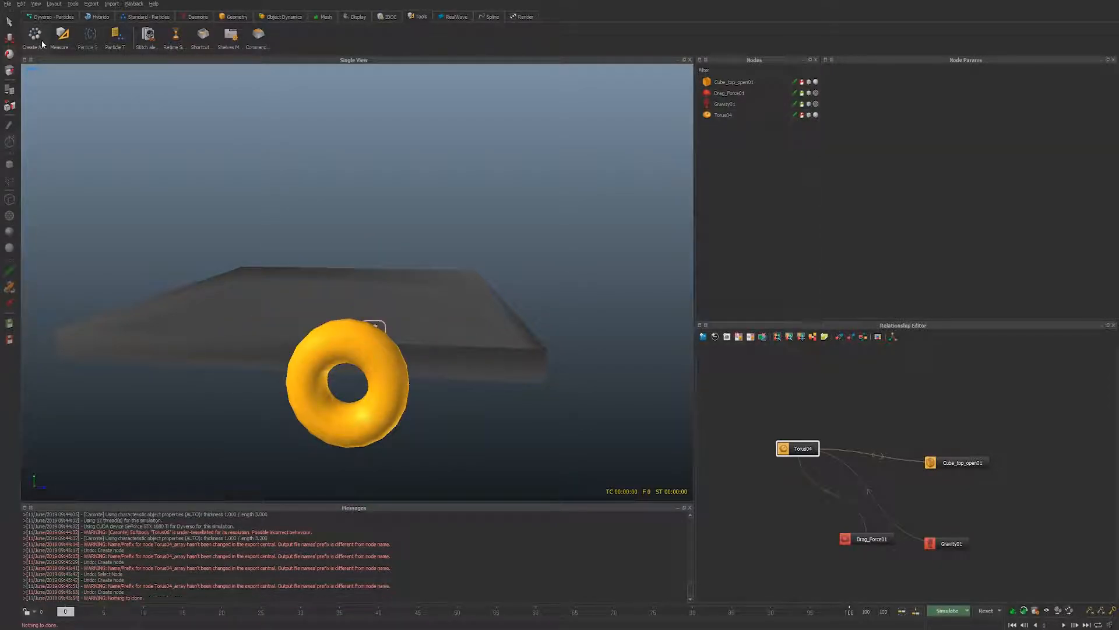
# - Create a circular multibody array of Torus04 with an item distance of 3 in X, Y and Z
pyautogui.click(384, 388)
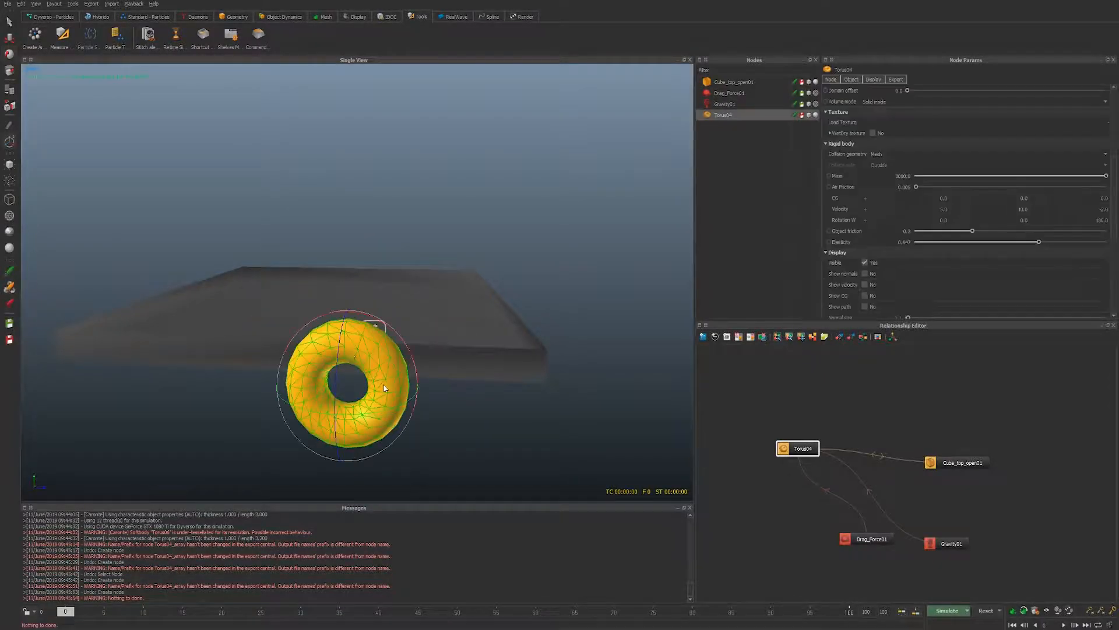
pyautogui.click(34, 35)
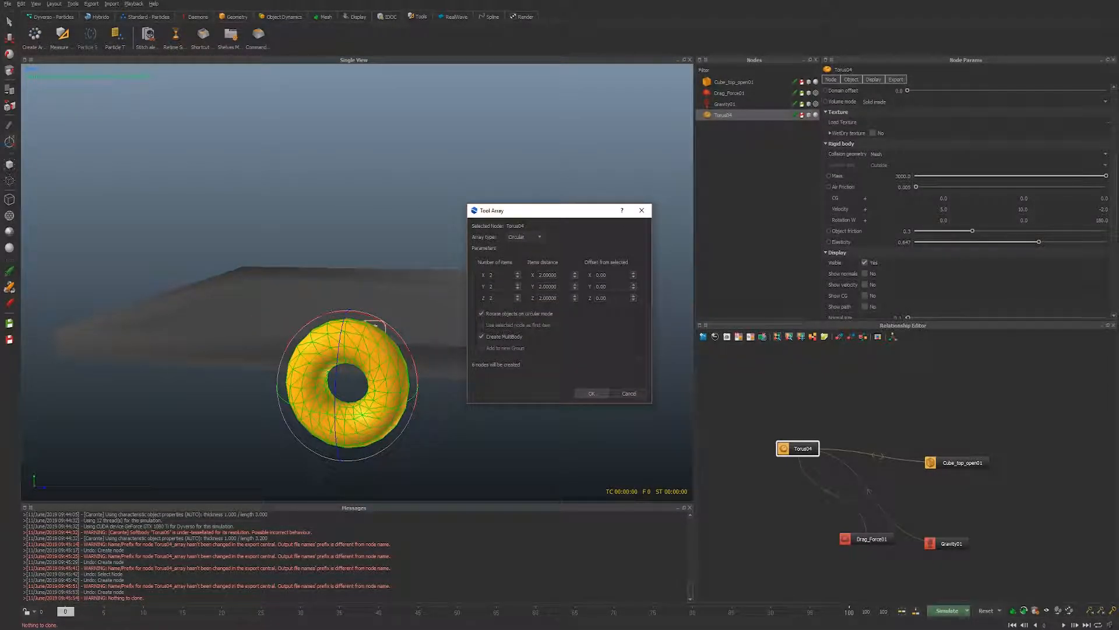
pyautogui.write('3')
pyautogui.press('Tab')
pyautogui.write('3')
pyautogui.press('Tab')
pyautogui.write('3')
pyautogui.click(593, 394)
pyautogui.keyDown('alt'); pyautogui.moveTo(324, 330); pyautogui.dragTo(367, 274); pyautogui.keyUp('alt')
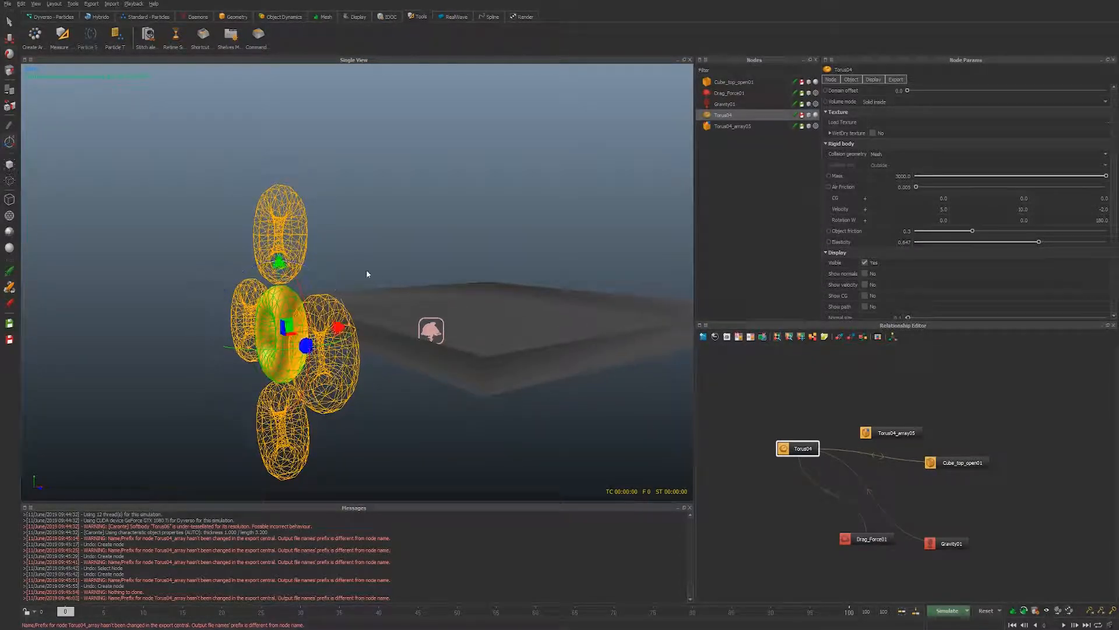
# - Hide the original Torus04 and raise the torus array beside the tray to a Y position of about 4.7
pyautogui.click(756, 127)
pyautogui.click(813, 114)
pyautogui.keyDown('alt'); pyautogui.moveTo(352, 345); pyautogui.dragTo(610, 227); pyautogui.keyUp('alt')
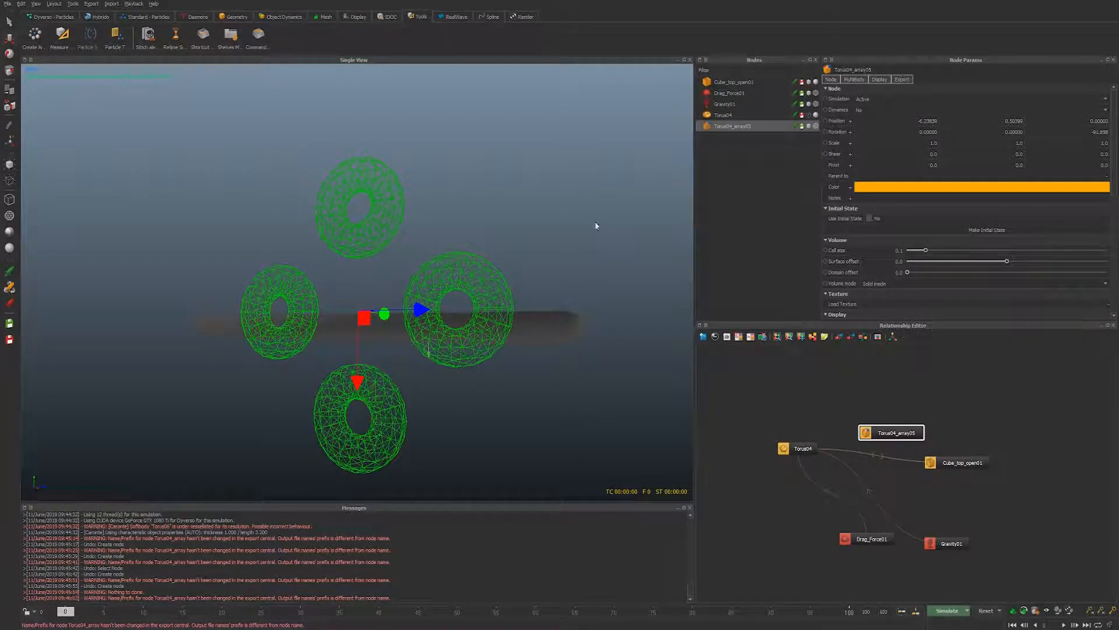
pyautogui.moveTo(357, 382); pyautogui.dragTo(250, 276)
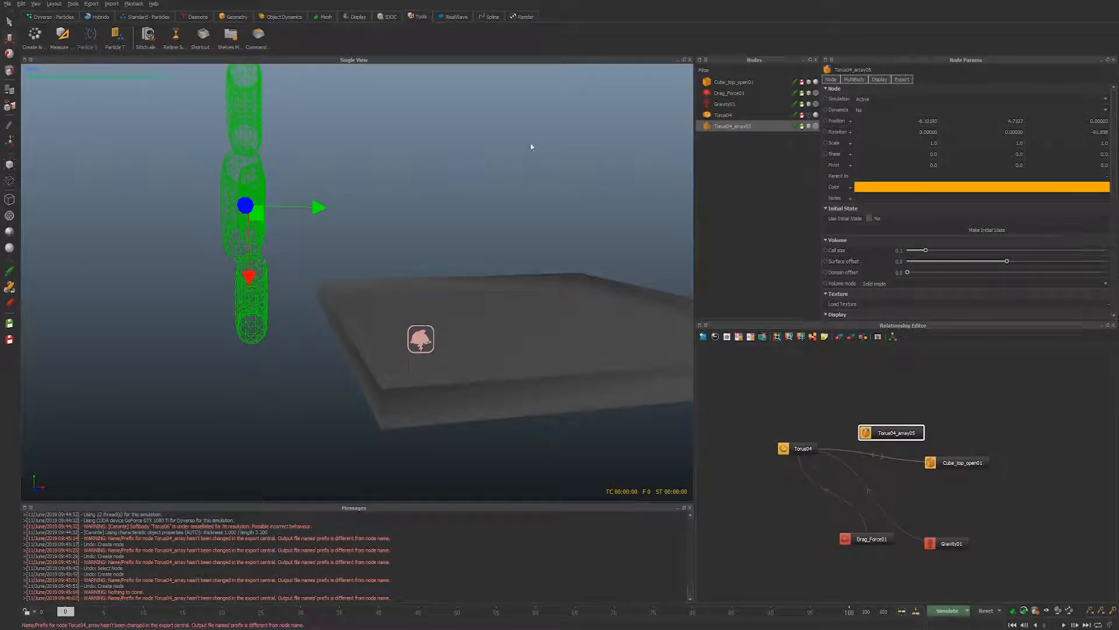
# - Make the torus array an active rigid body and run a short test simulation
pyautogui.click(273, 16)
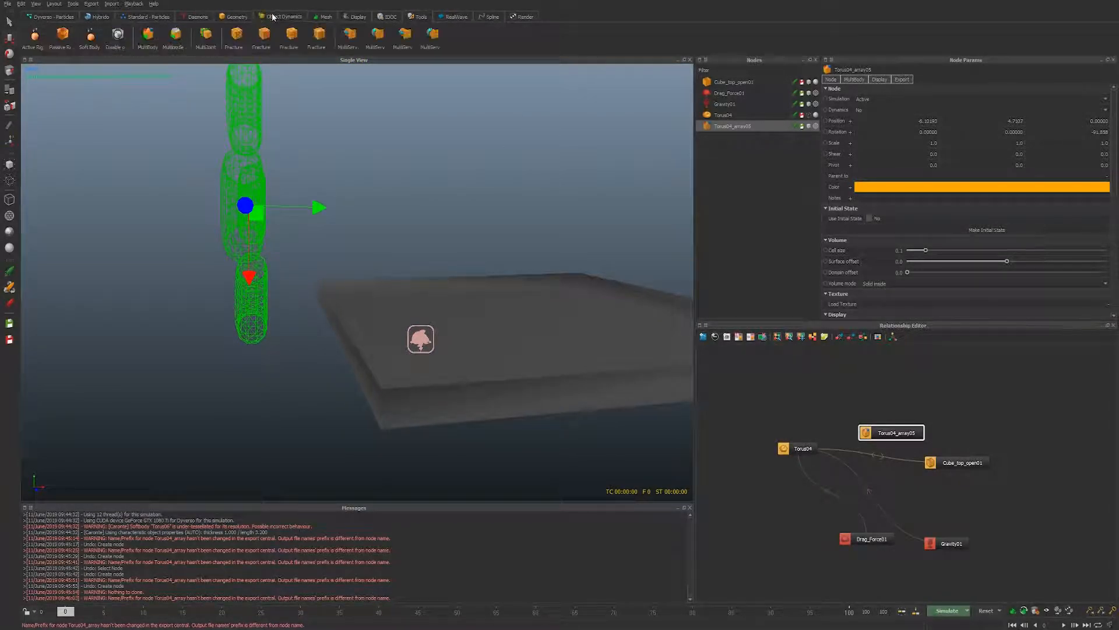
pyautogui.click(35, 35)
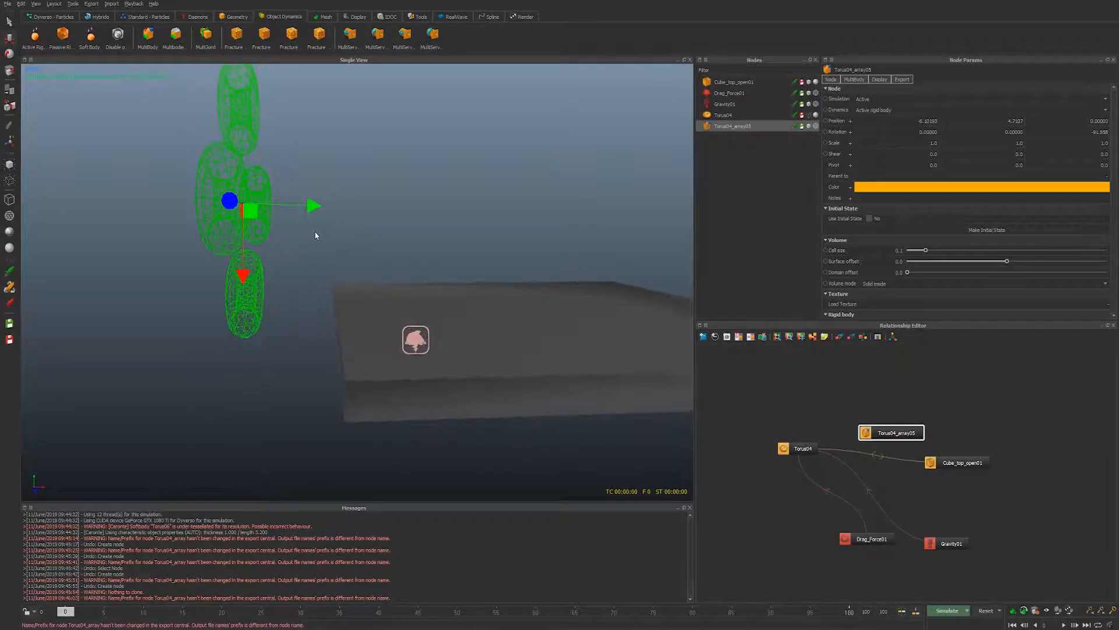
pyautogui.hotkey('ctrl', 'a')
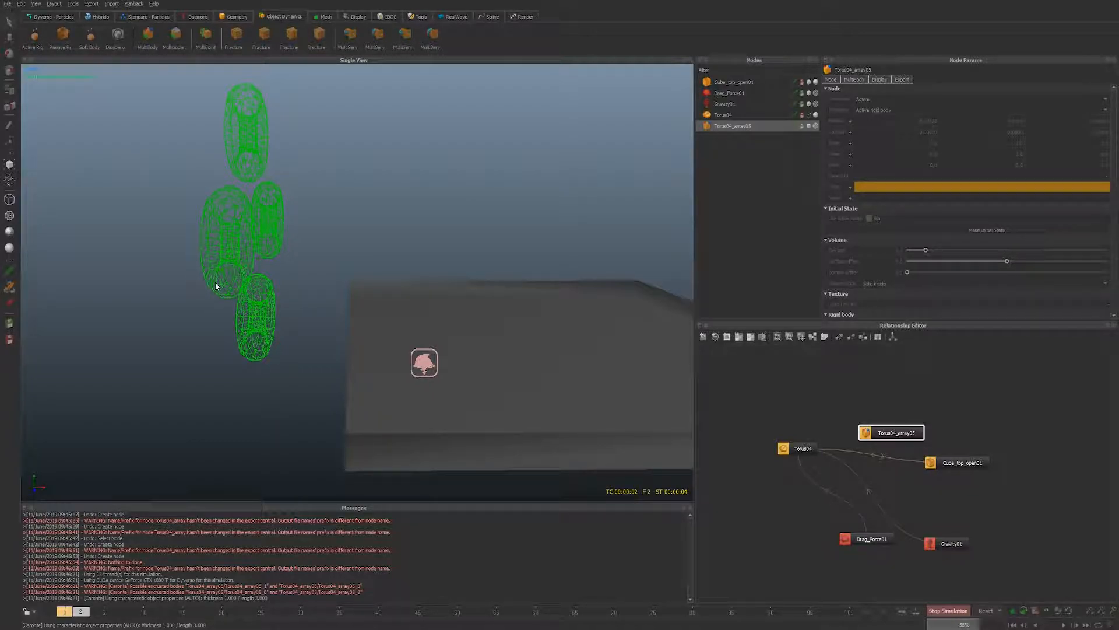
pyautogui.press('Escape')
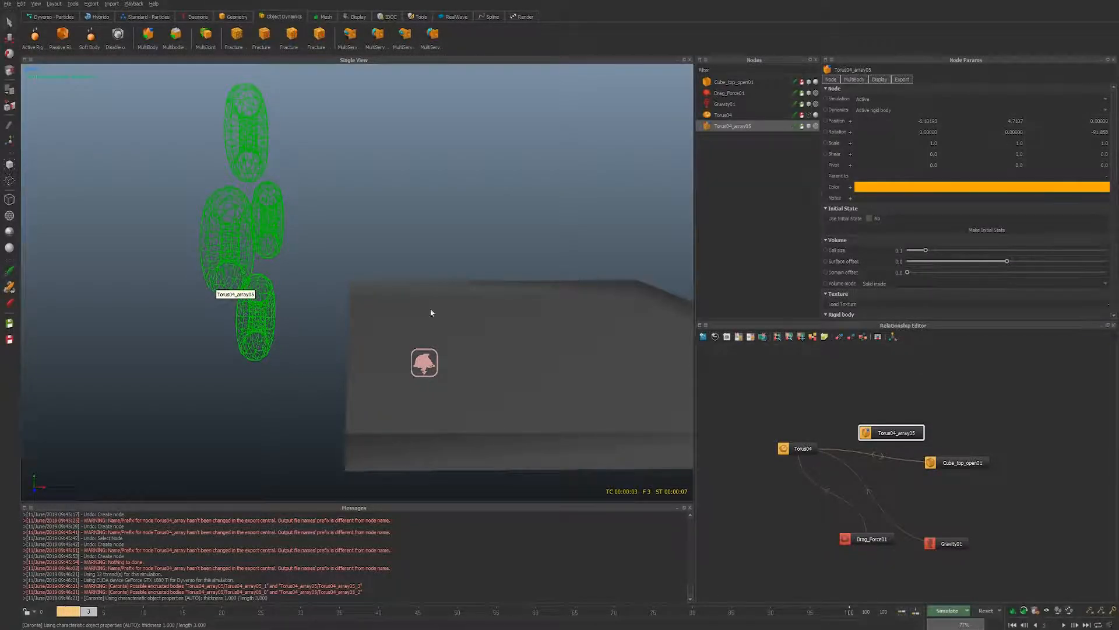
# - Link the torus array to Cube_top_open01 in the relationship graph, then briefly simulate and reset the scene
pyautogui.moveTo(896, 431); pyautogui.dragTo(848, 405)
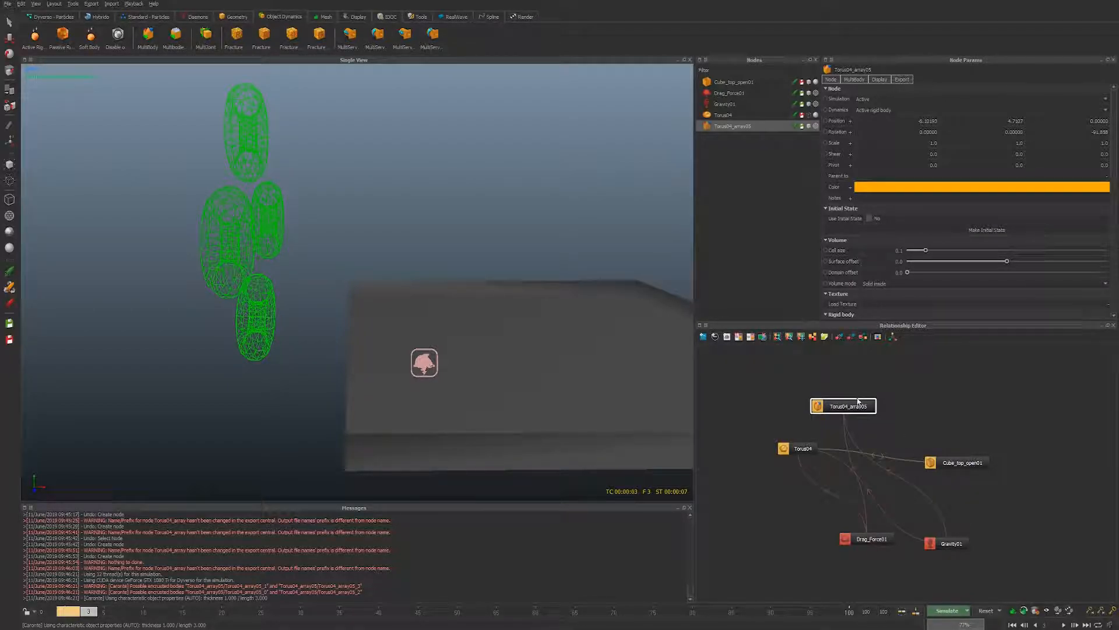
pyautogui.hotkey('ctrl', 'a')
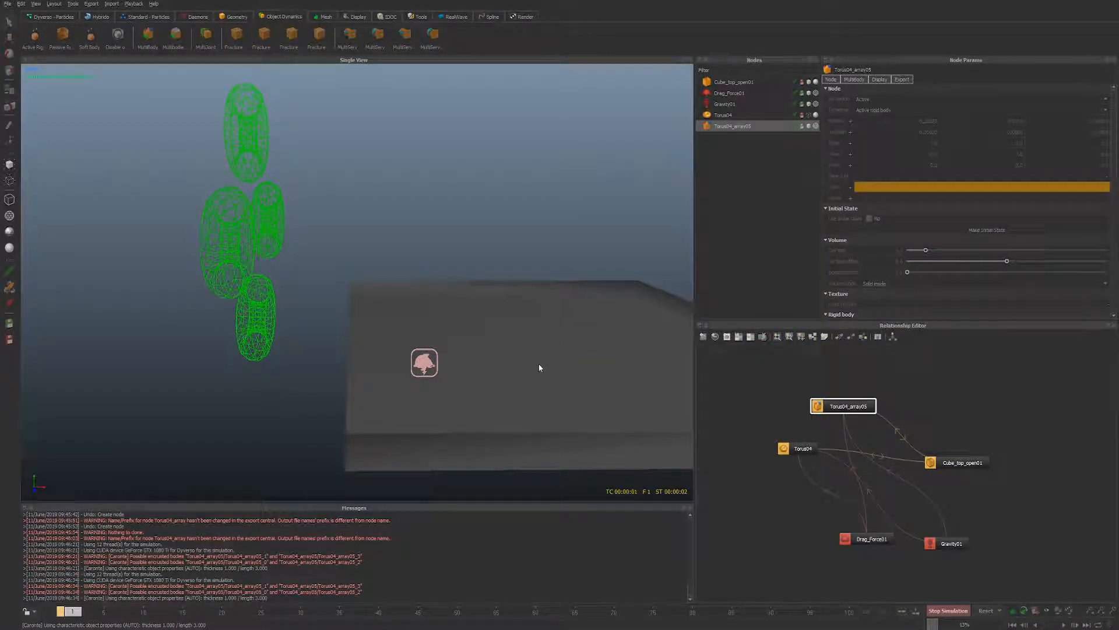
pyautogui.hotkey('ctrl', 'a')
pyautogui.hotkey('ctrl', 'r')
pyautogui.press('Return')
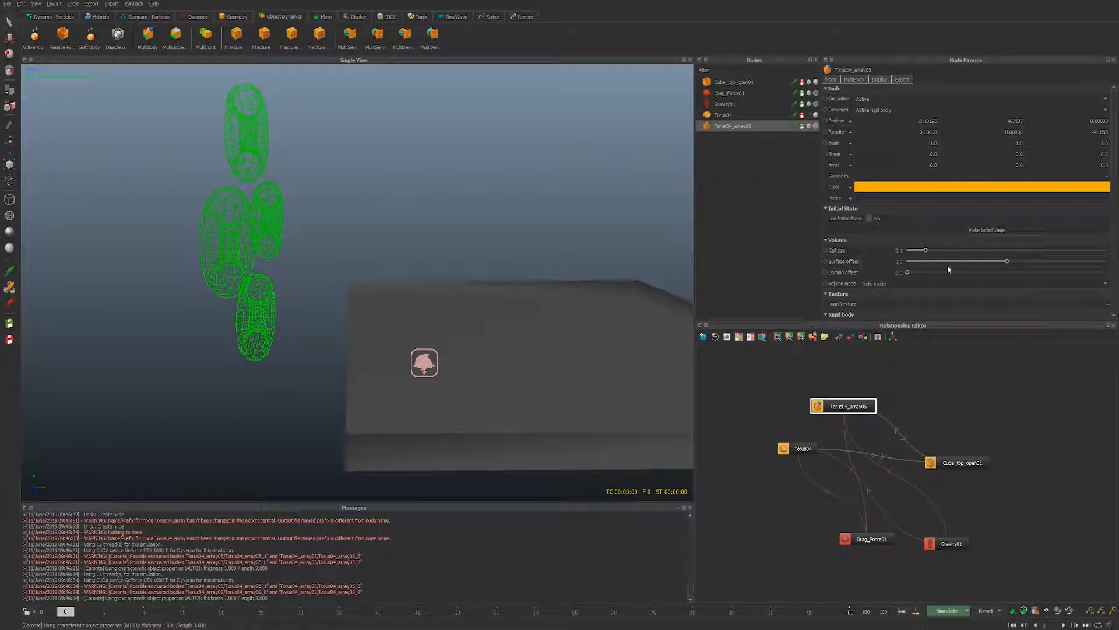
# - Set the torus array's rigid body velocity to 5 in X and 8 in Y
pyautogui.click(942, 258)
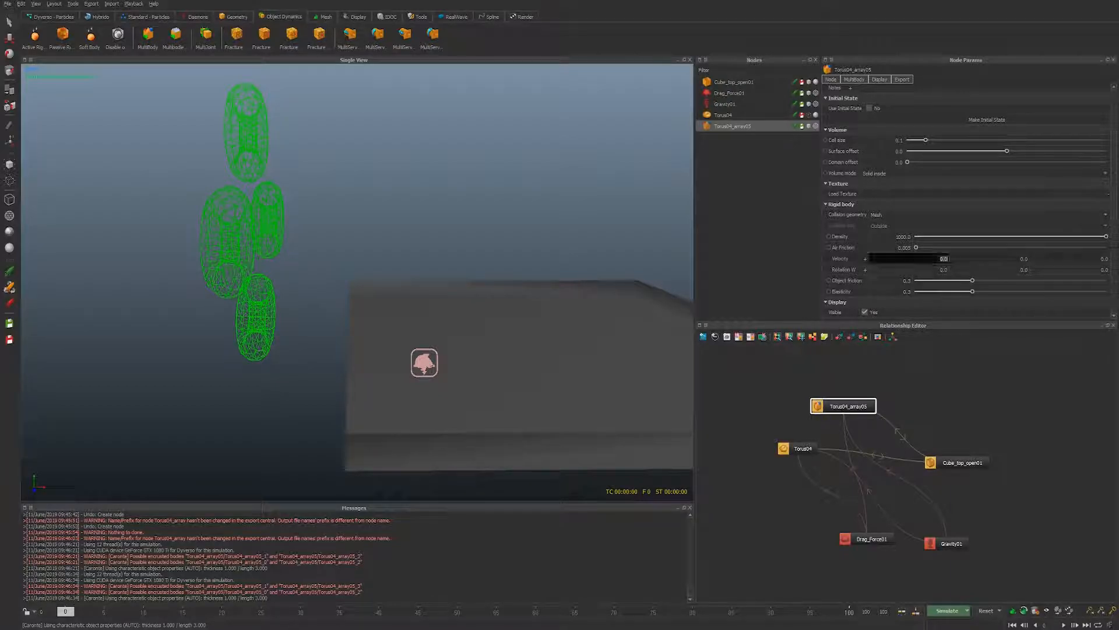
pyautogui.write('5')
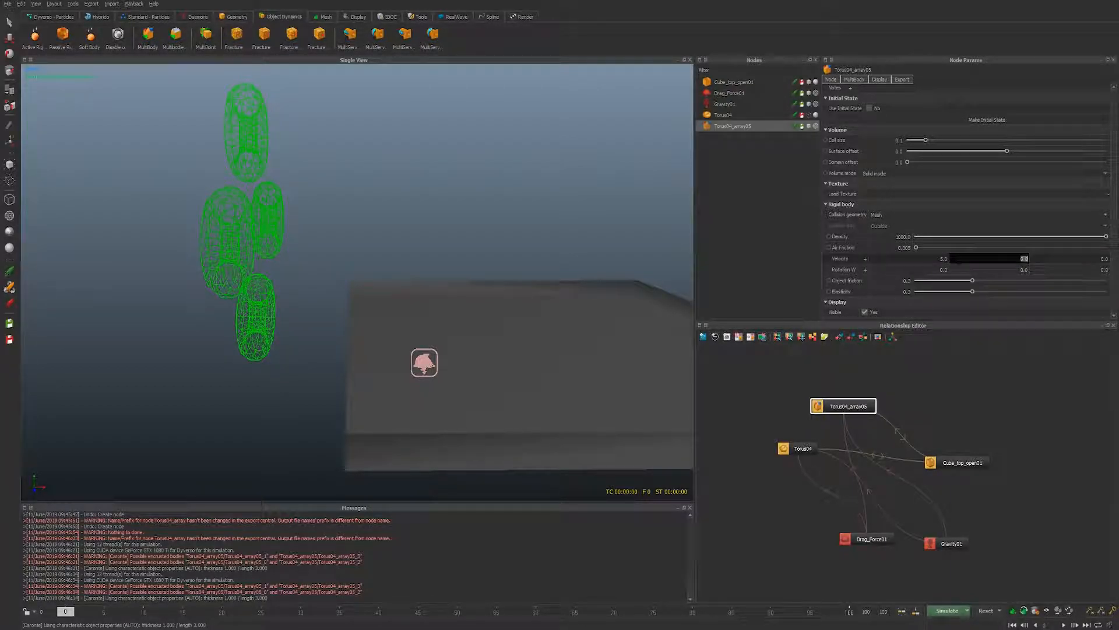
pyautogui.press('Tab')
pyautogui.write('8')
pyautogui.press('Tab')
# - Set the torus array's rotational velocity to 45 in X, 45 in Y and 180 in Z
pyautogui.press('Tab')
pyautogui.press('Tab')
pyautogui.press('Tab')
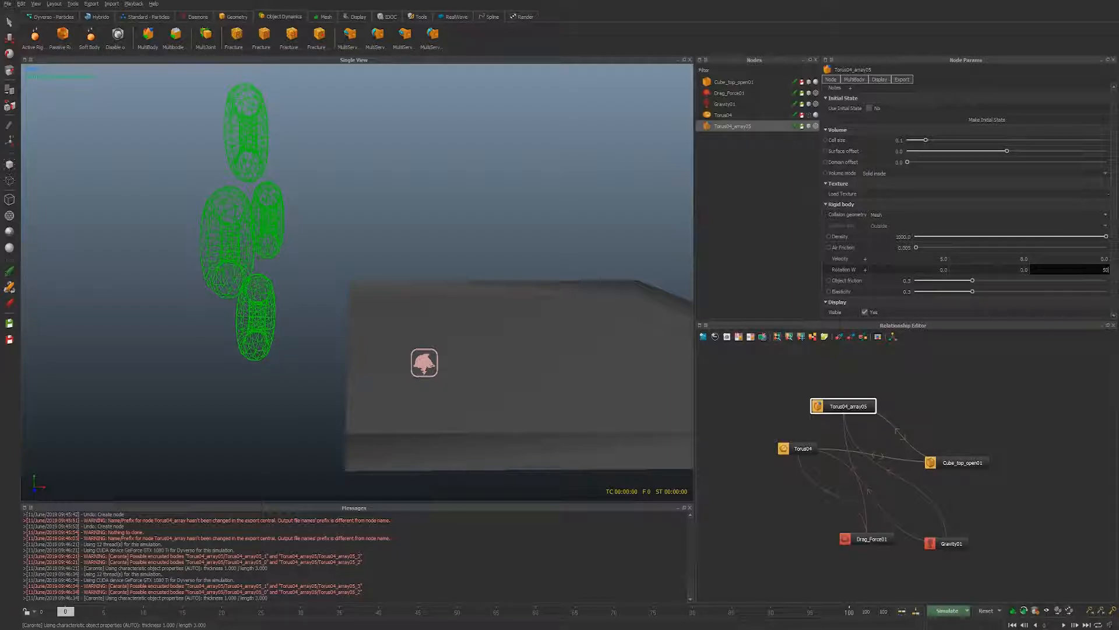
pyautogui.write('50')
pyautogui.press('Tab')
pyautogui.press('Tab')
pyautogui.press('Tab')
pyautogui.write('180')
pyautogui.press('Tab')
pyautogui.hotkey('shift', 'Tab')
pyautogui.hotkey('shift', 'Tab')
pyautogui.hotkey('shift', 'Tab')
pyautogui.write('45')
pyautogui.press('Tab')
pyautogui.write('45')
pyautogui.press('Return')
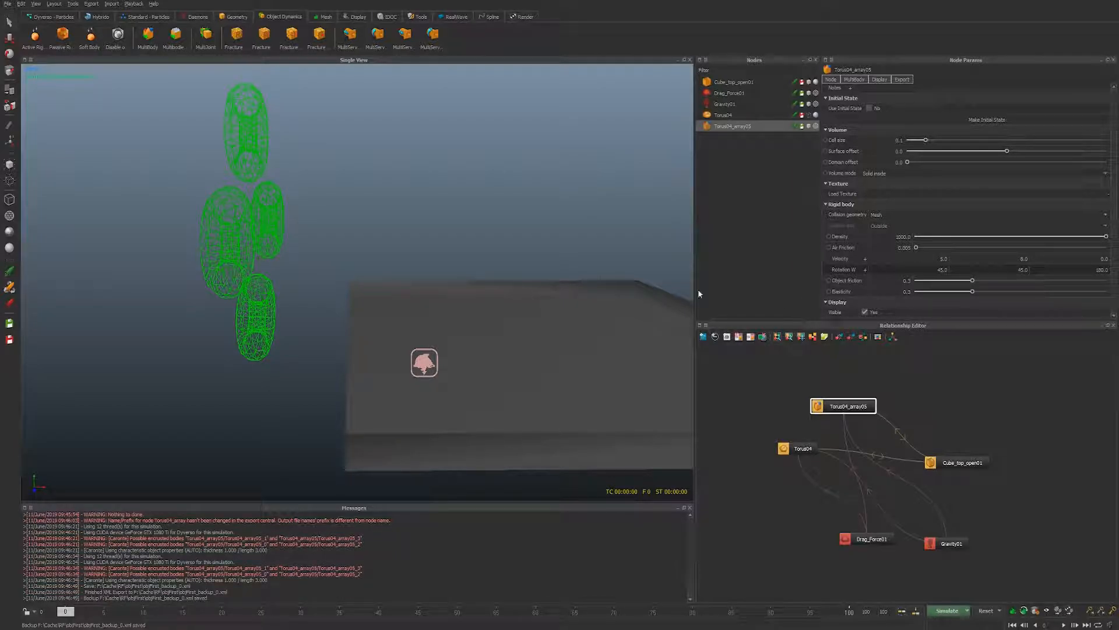
# - Simulate the thrown, spinning torus array, examine its motion beside the tray from several angles, and reset the simulation
pyautogui.hotkey('ctrl', 'a')
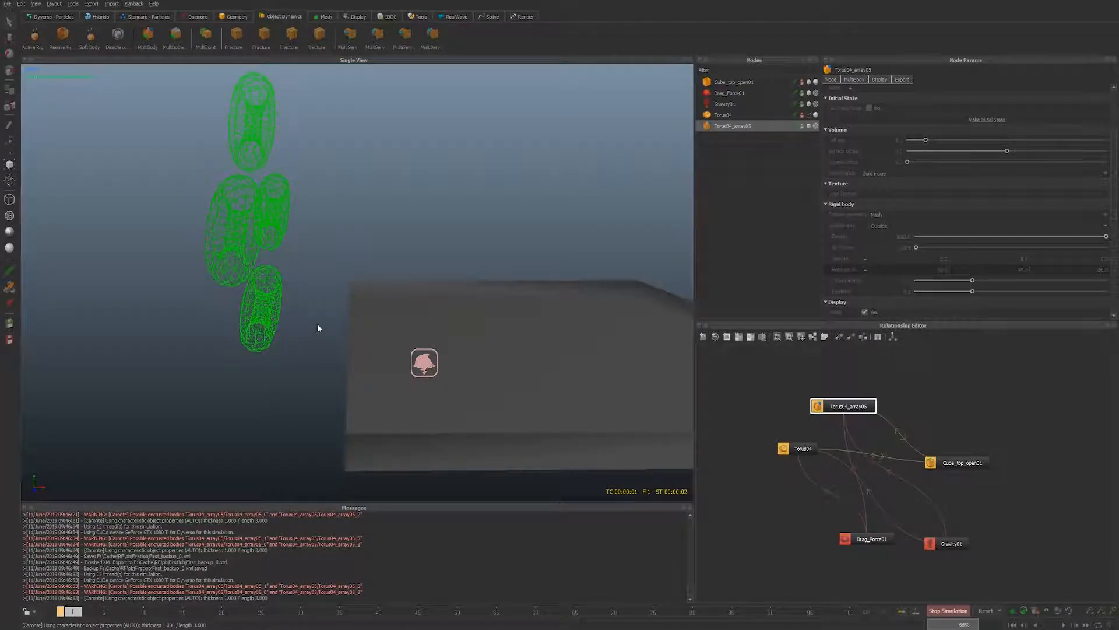
pyautogui.keyDown('alt'); pyautogui.moveTo(347, 298); pyautogui.dragTo(449, 321); pyautogui.keyUp('alt')
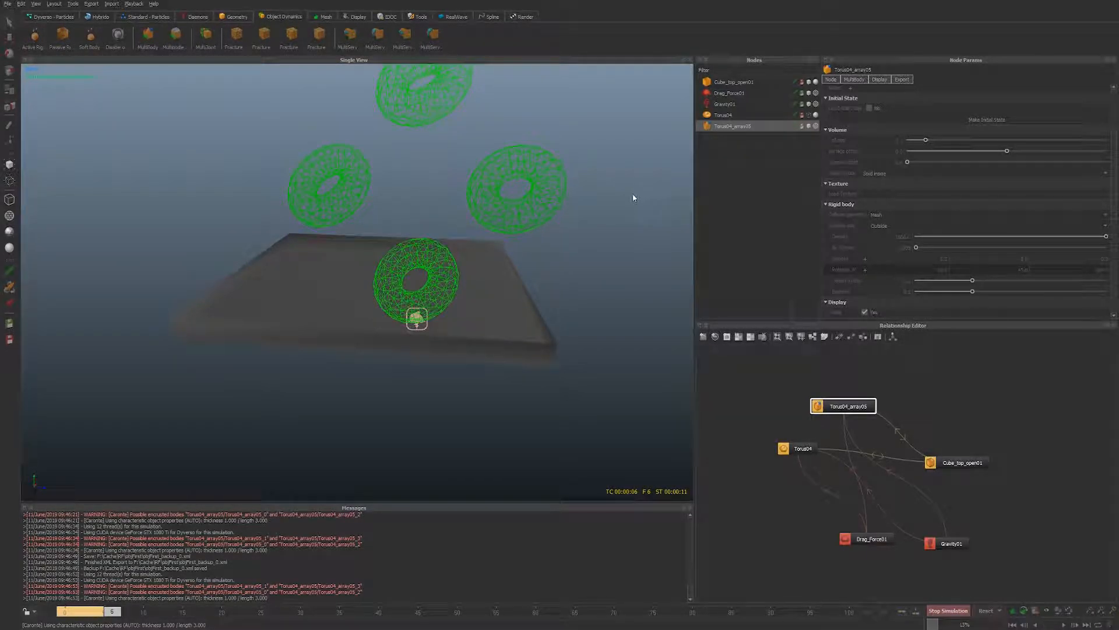
pyautogui.keyDown('alt'); pyautogui.moveTo(619, 205); pyautogui.dragTo(453, 292); pyautogui.keyUp('alt')
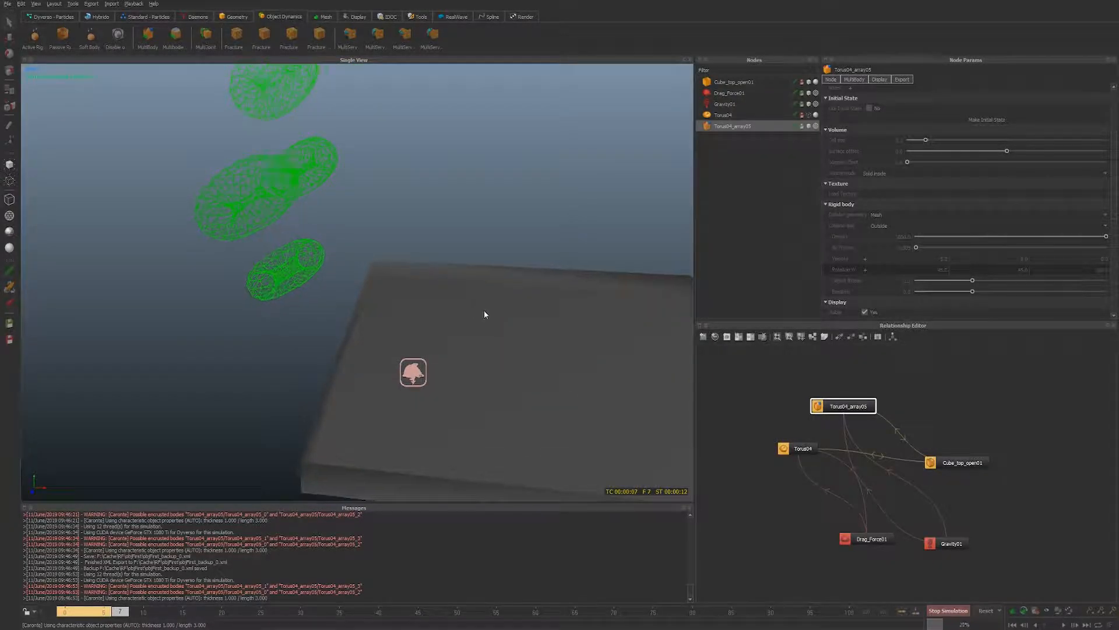
pyautogui.keyDown('alt'); pyautogui.moveTo(449, 338); pyautogui.dragTo(572, 314); pyautogui.keyUp('alt')
pyautogui.keyDown('alt'); pyautogui.moveTo(582, 260); pyautogui.dragTo(547, 315); pyautogui.keyUp('alt')
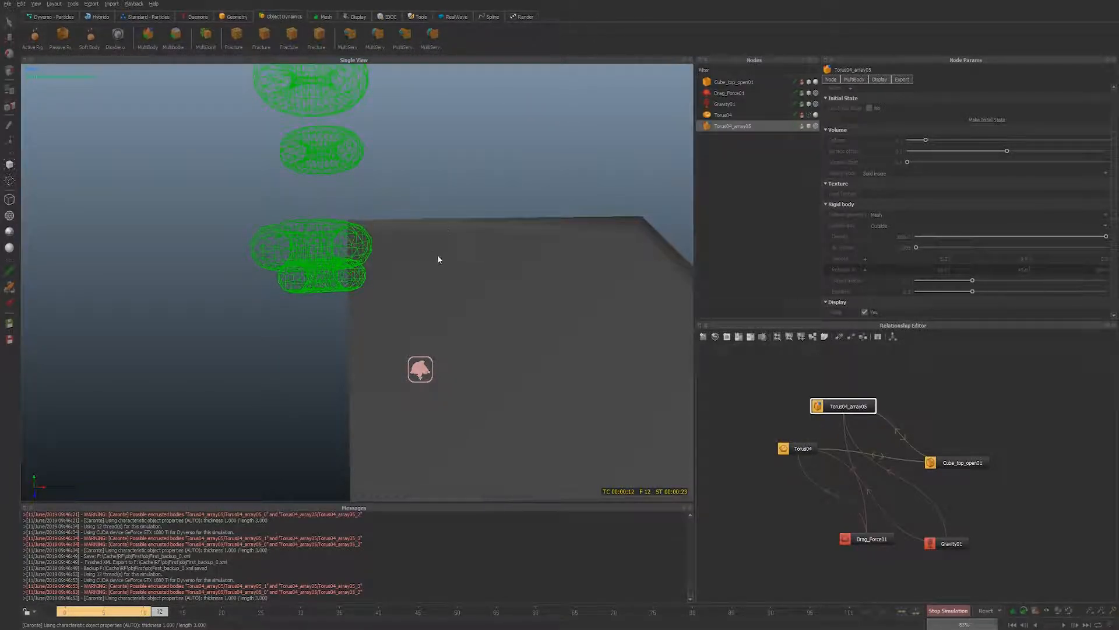
pyautogui.hotkey('alt', 'a')
pyautogui.hotkey('alt', 'r')
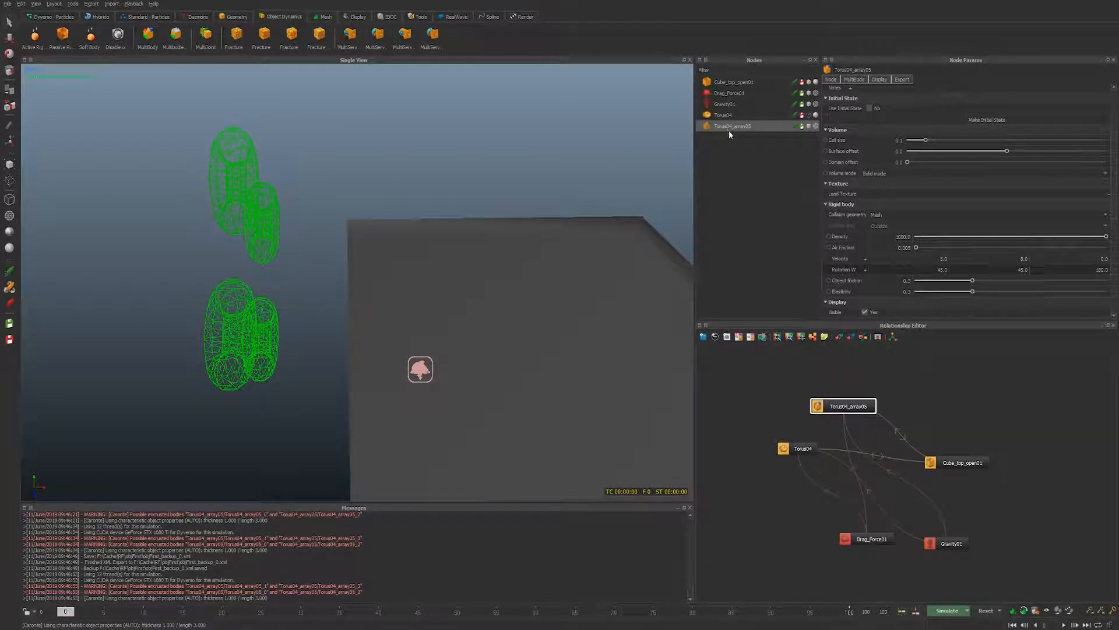
# - Delete the torus array and make the original Torus04 visible again
pyautogui.press('Delete')
pyautogui.click(732, 114)
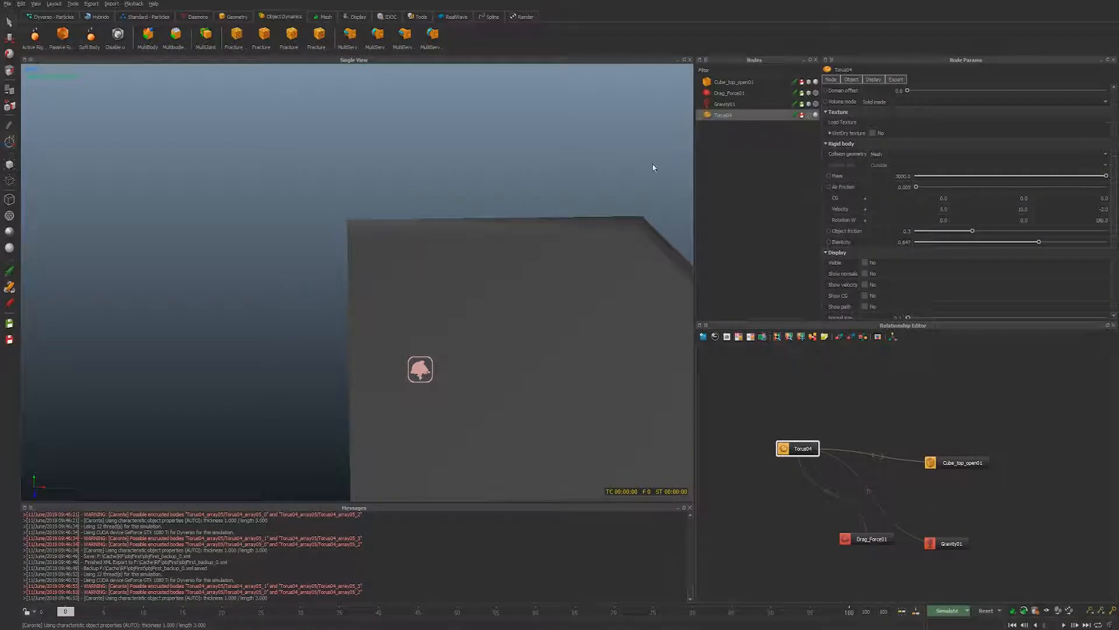
pyautogui.click(814, 116)
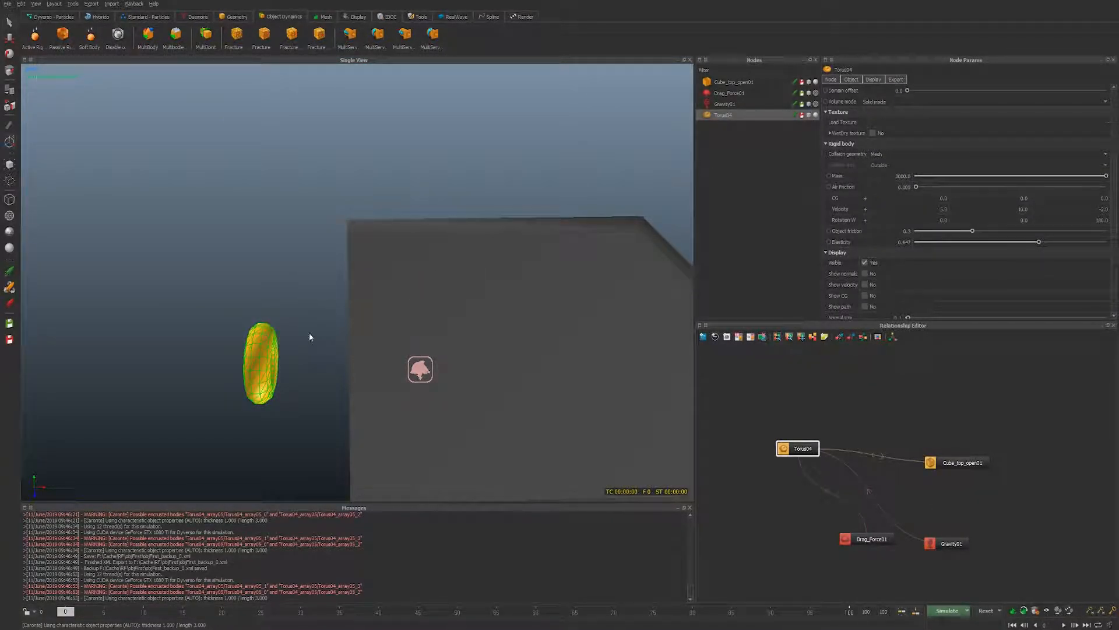
# - Set Torus04's Z rotation to 0 and move the torus over the tray
pyautogui.scroll(5, 934, 188)
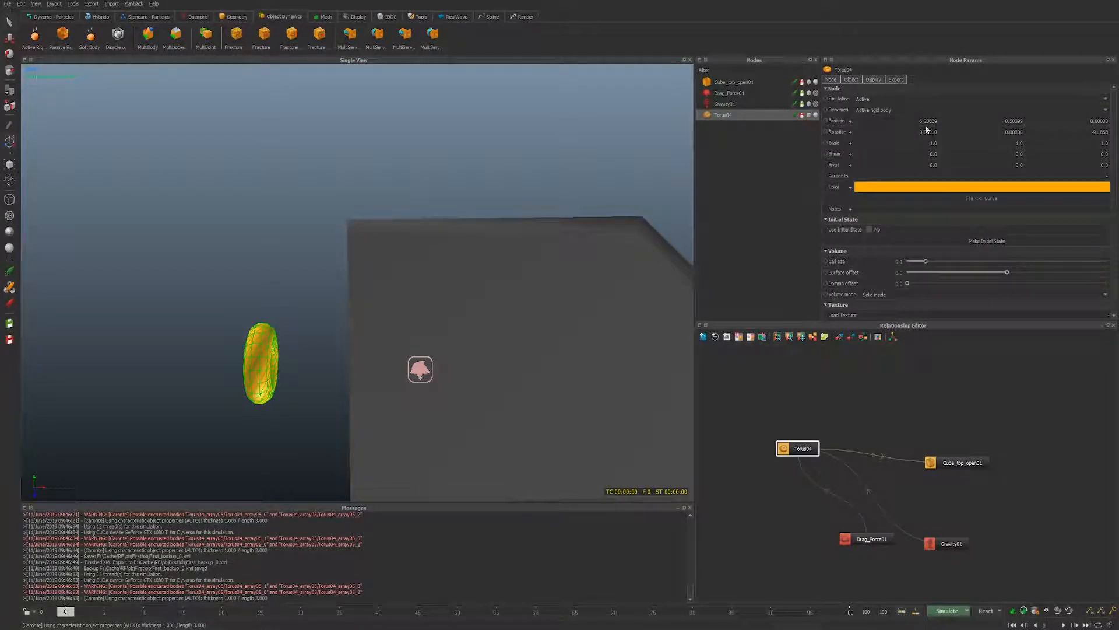
pyautogui.doubleClick(986, 135)
pyautogui.press('Tab')
pyautogui.write('0')
pyautogui.press('Return')
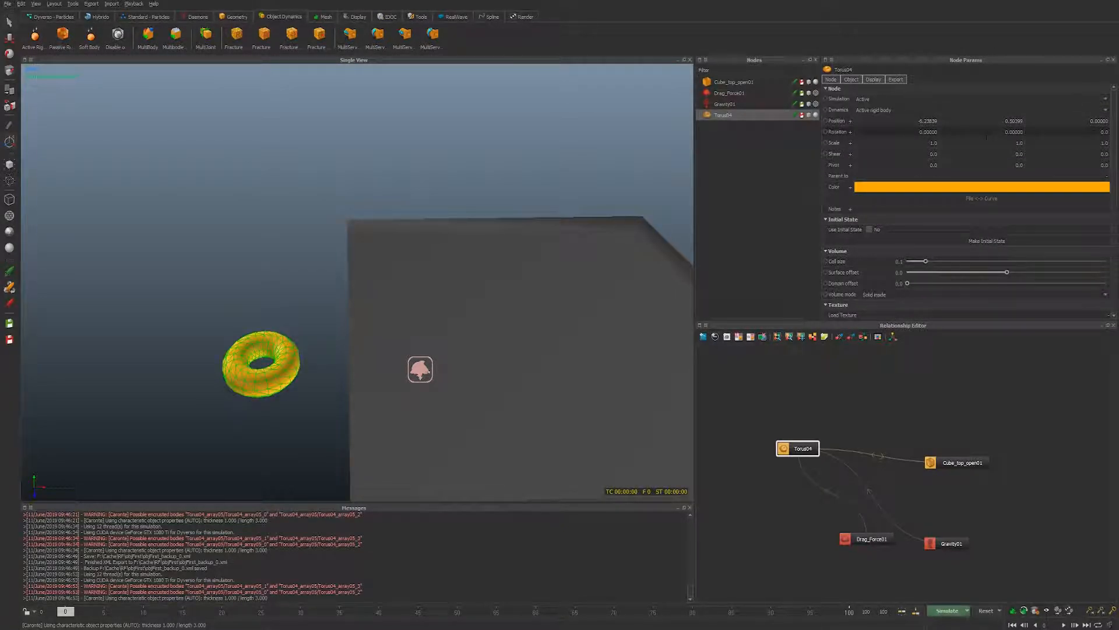
pyautogui.press('w')
pyautogui.moveTo(263, 364); pyautogui.dragTo(500, 331)
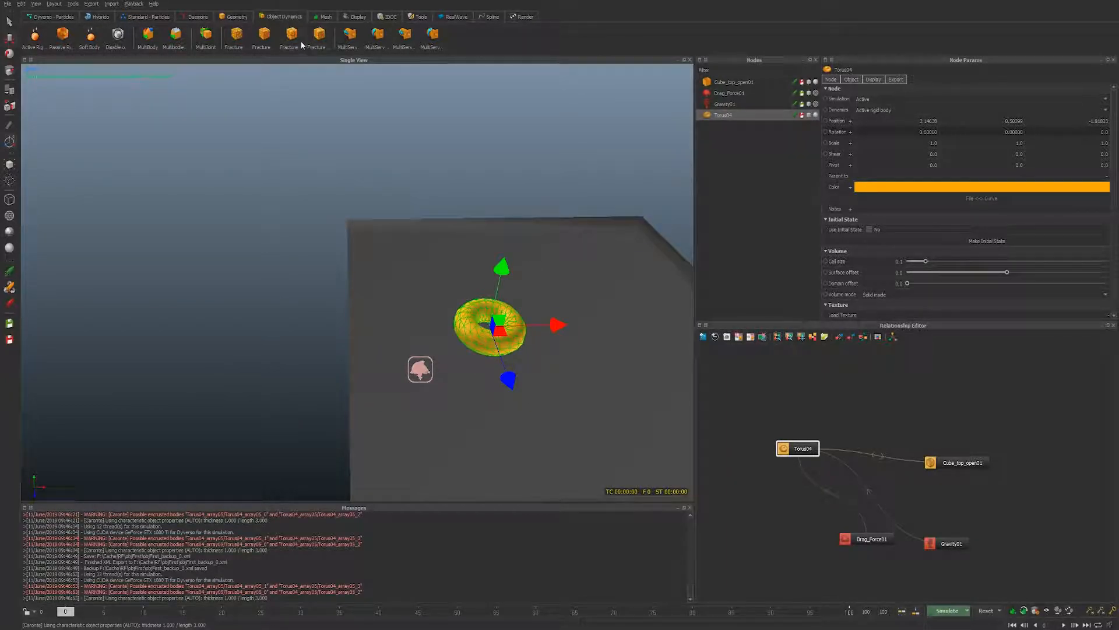
# - Try a vertical rectangular multibody array of Torus04 with 1 item in X, 6 in Y and 1 in Z, and undo it
pyautogui.click(407, 16)
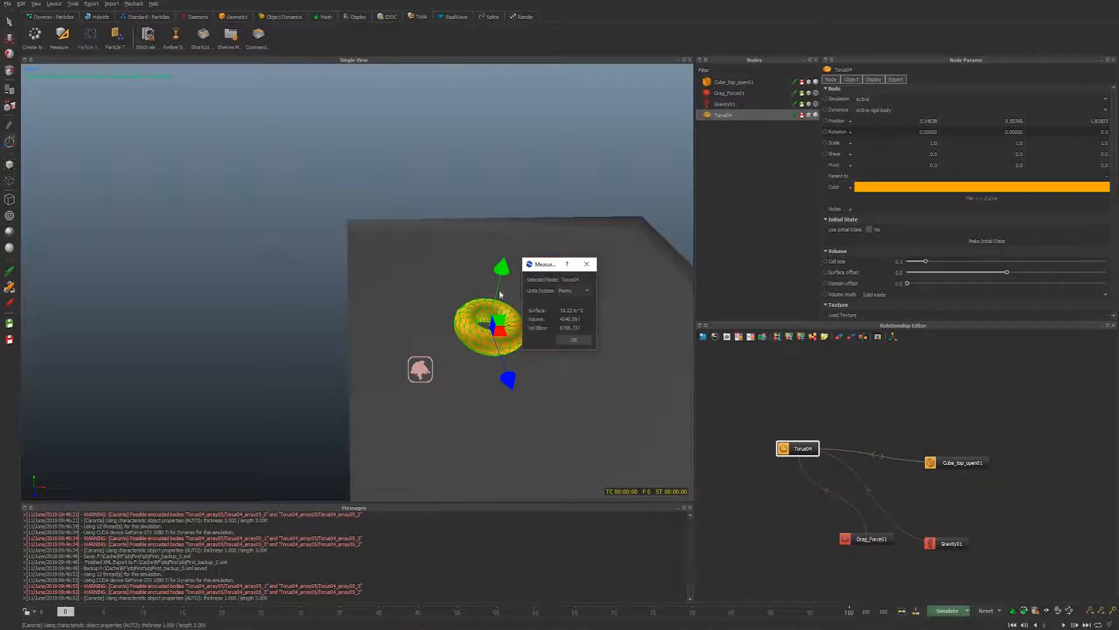
pyautogui.click(570, 340)
pyautogui.click(35, 35)
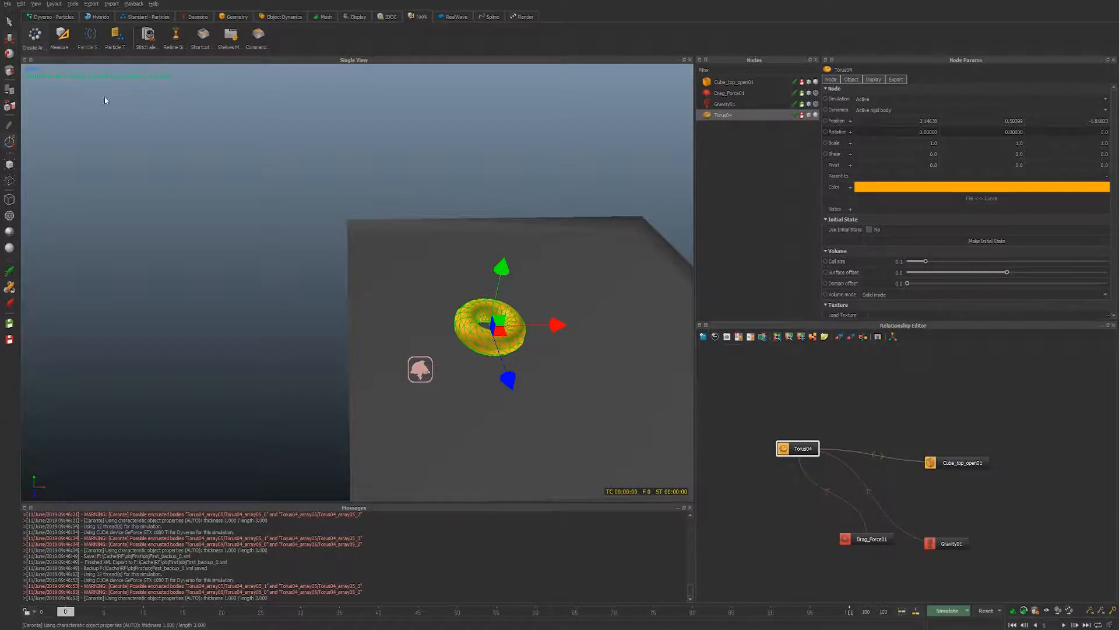
pyautogui.click(527, 228)
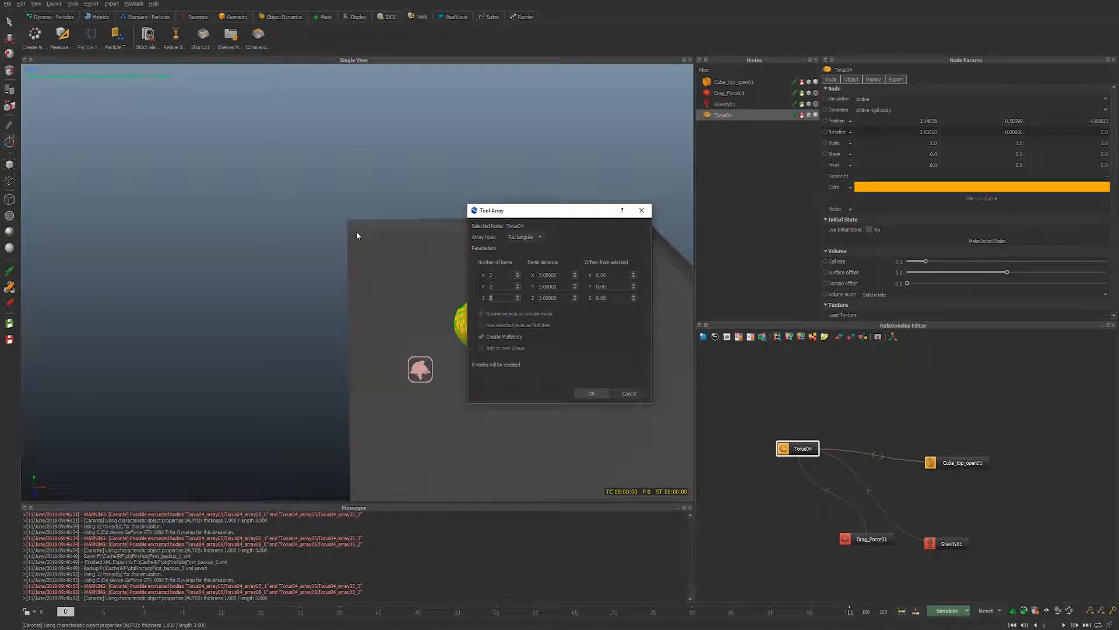
pyautogui.write('0')
pyautogui.moveTo(528, 214); pyautogui.dragTo(625, 197)
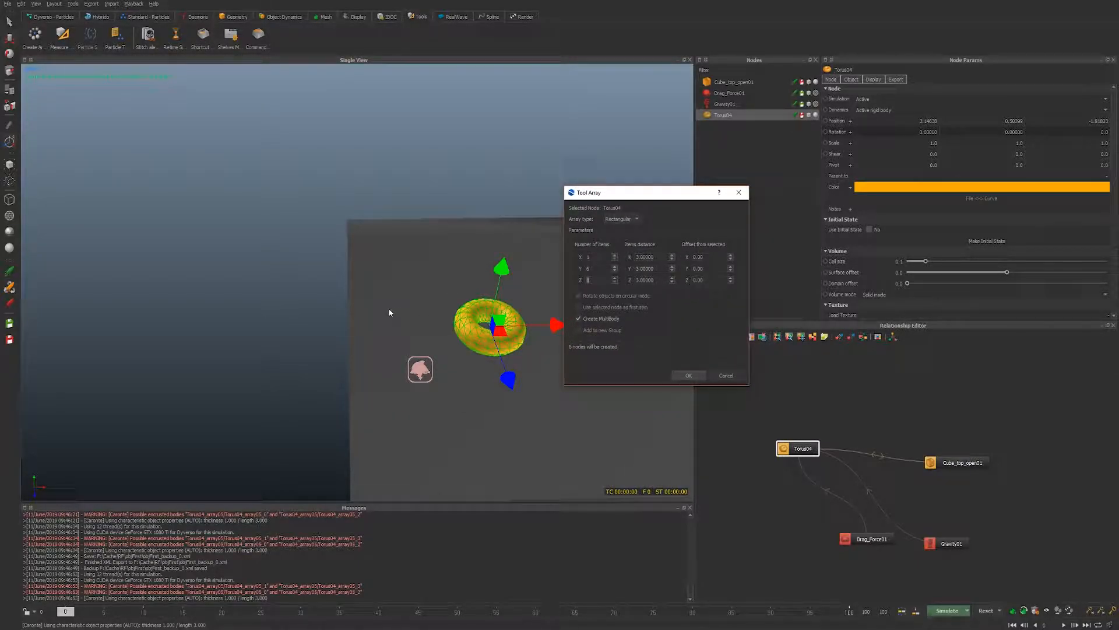
pyautogui.click(693, 374)
pyautogui.keyDown('alt'); pyautogui.moveTo(564, 381); pyautogui.dragTo(549, 368); pyautogui.keyUp('alt')
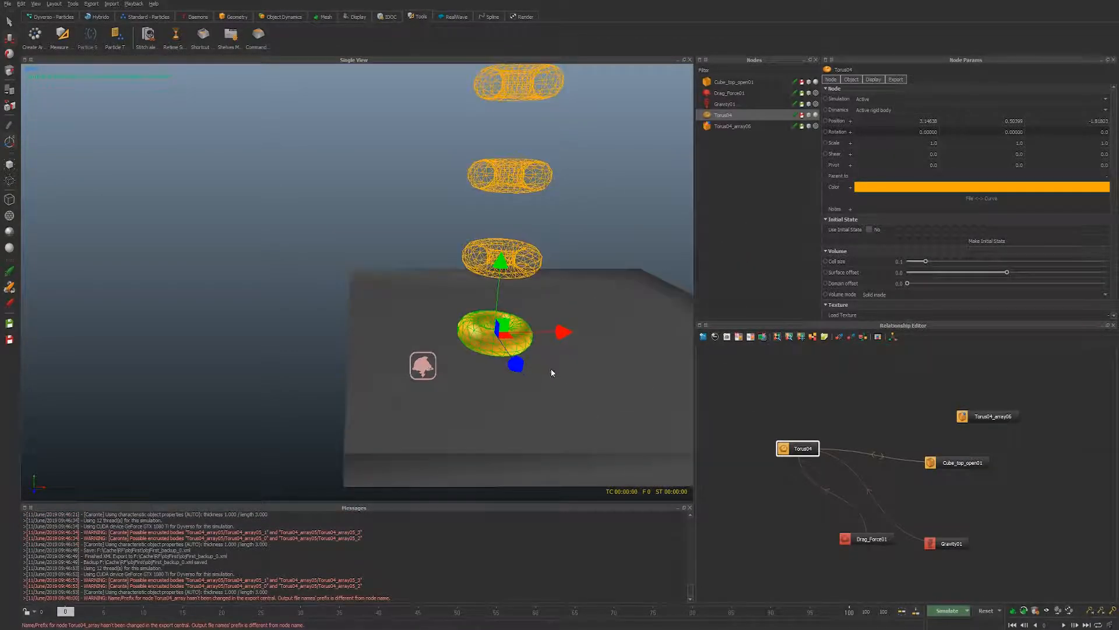
pyautogui.keyDown('alt'); pyautogui.moveTo(549, 367); pyautogui.dragTo(524, 383, button='middle'); pyautogui.keyUp('alt')
pyautogui.keyDown('alt'); pyautogui.moveTo(524, 384); pyautogui.dragTo(489, 390, button='right'); pyautogui.keyUp('alt')
pyautogui.hotkey('ctrl', 'z')
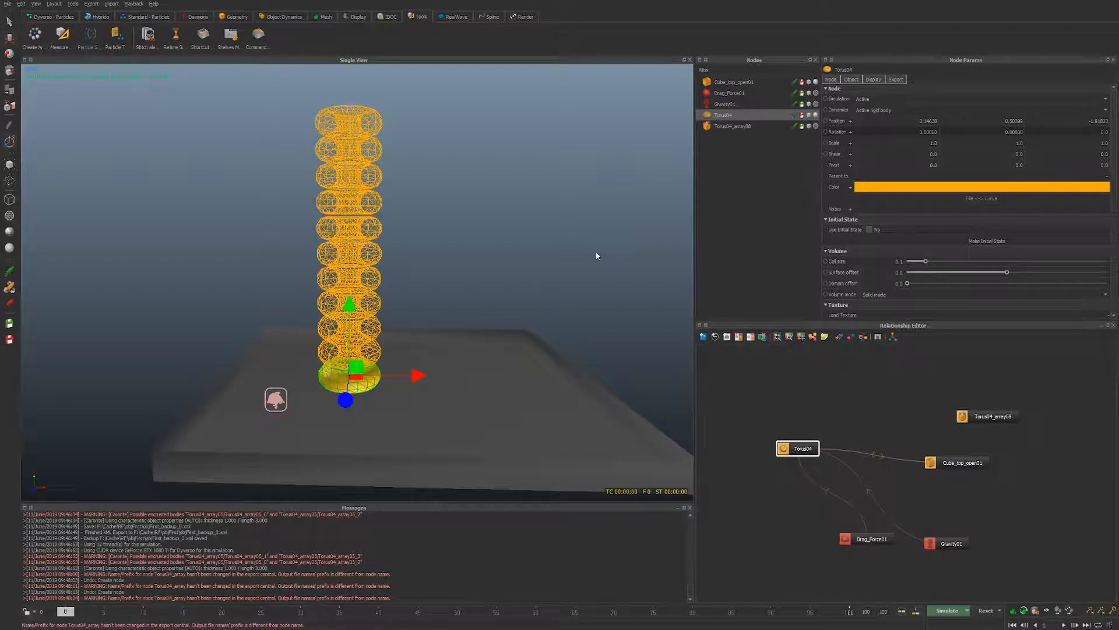
pyautogui.hotkey('ctrl', 'z')
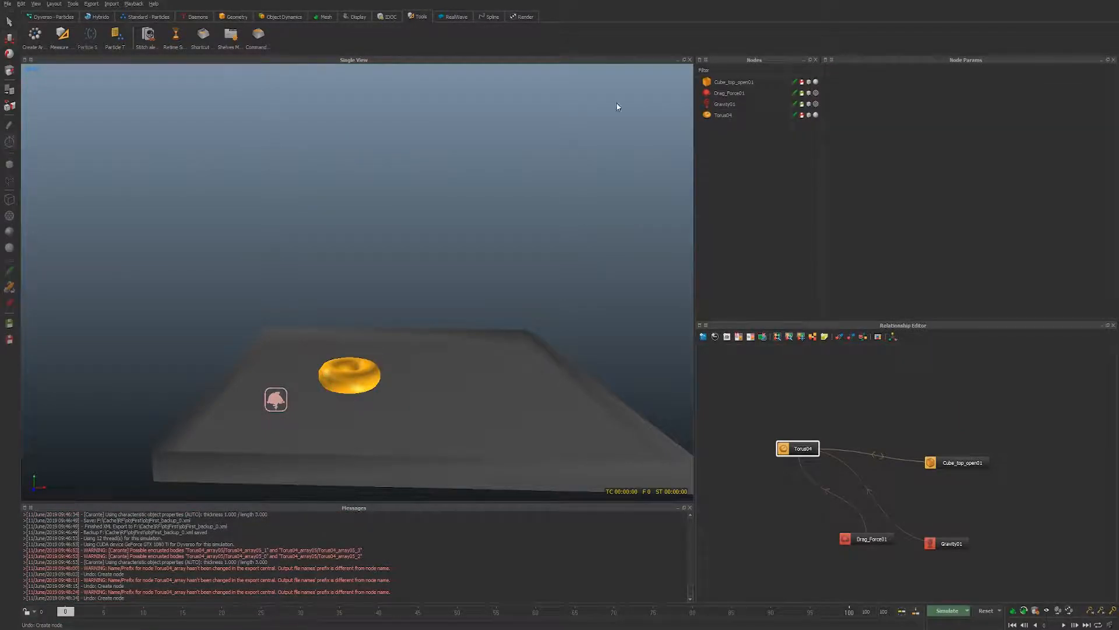
# - Set the Y item distance to 2.5 for an 11-item vertical array of Torus04, create it and undo it
pyautogui.click(723, 115)
pyautogui.click(34, 37)
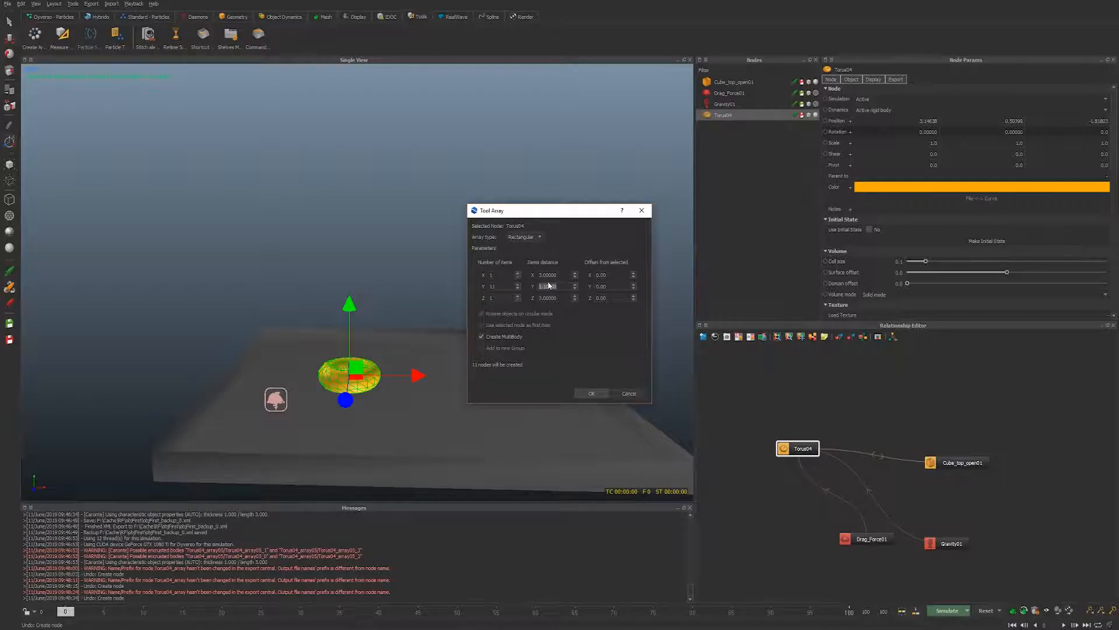
pyautogui.hotkey('ctrl', 'a')
pyautogui.write('02.5')
pyautogui.press('Return')
pyautogui.hotkey('ctrl', 'z')
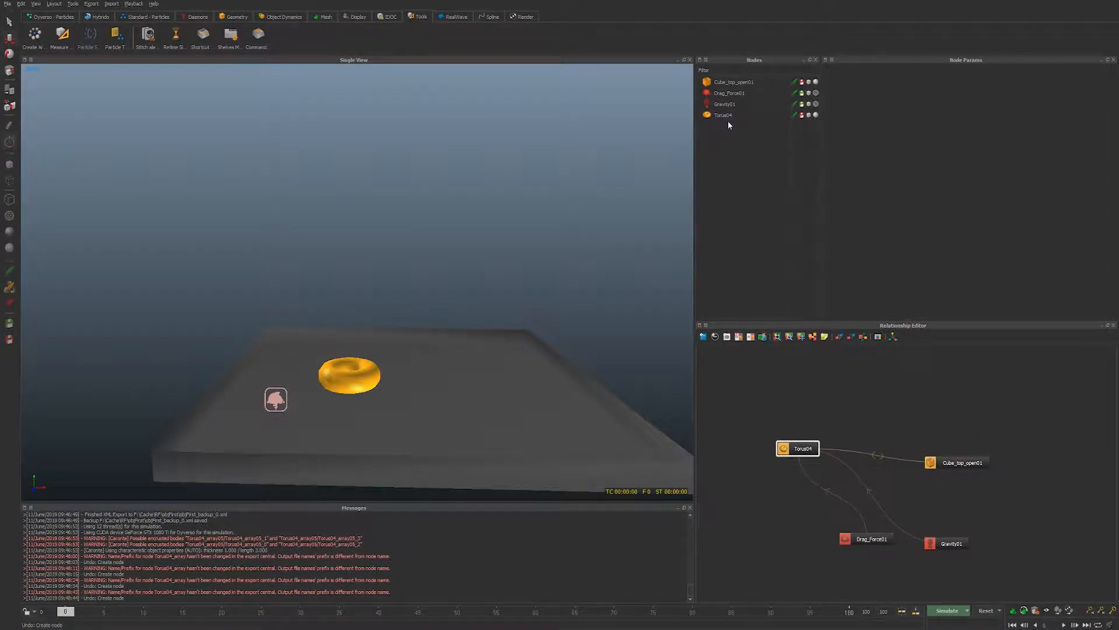
# - Tilt Torus04 to about 29 degrees around Z and create a vertical multibody array of 11 items spaced 2.5 apart
pyautogui.click(724, 116)
pyautogui.press('e')
pyautogui.click(373, 304)
pyautogui.click(366, 367)
pyautogui.moveTo(365, 305); pyautogui.dragTo(328, 307)
pyautogui.click(38, 36)
pyautogui.click(593, 390)
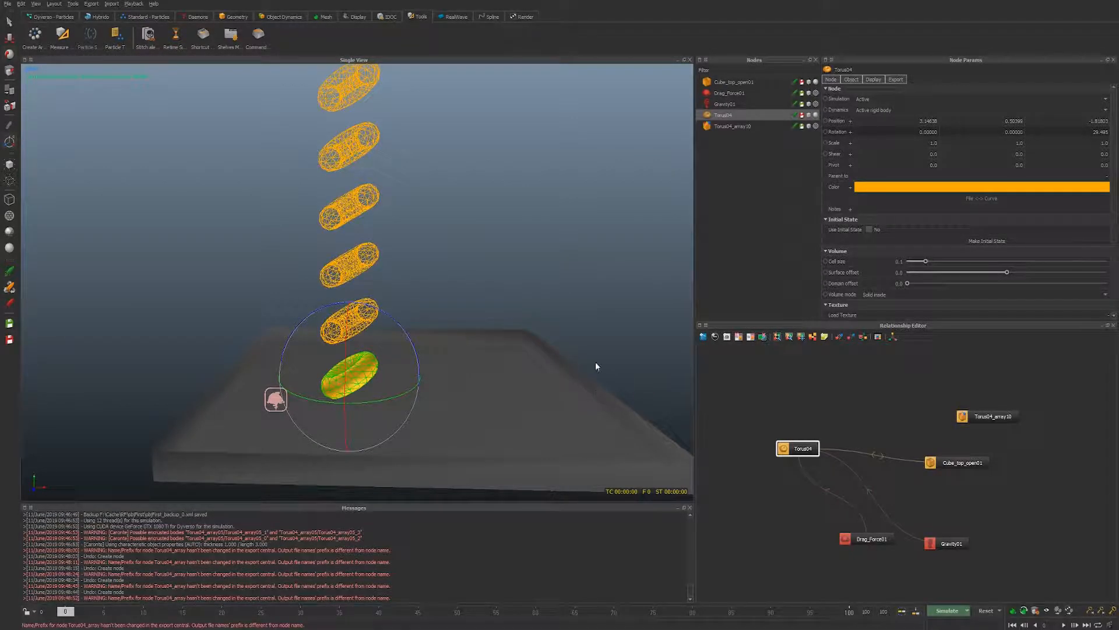
# - Tilt Torus04 the opposite way to about -34 degrees in Z and create a second 11-item vertical multibody array
pyautogui.click(672, 133)
pyautogui.click(743, 118)
pyautogui.moveTo(386, 313); pyautogui.dragTo(455, 394)
pyautogui.click(38, 36)
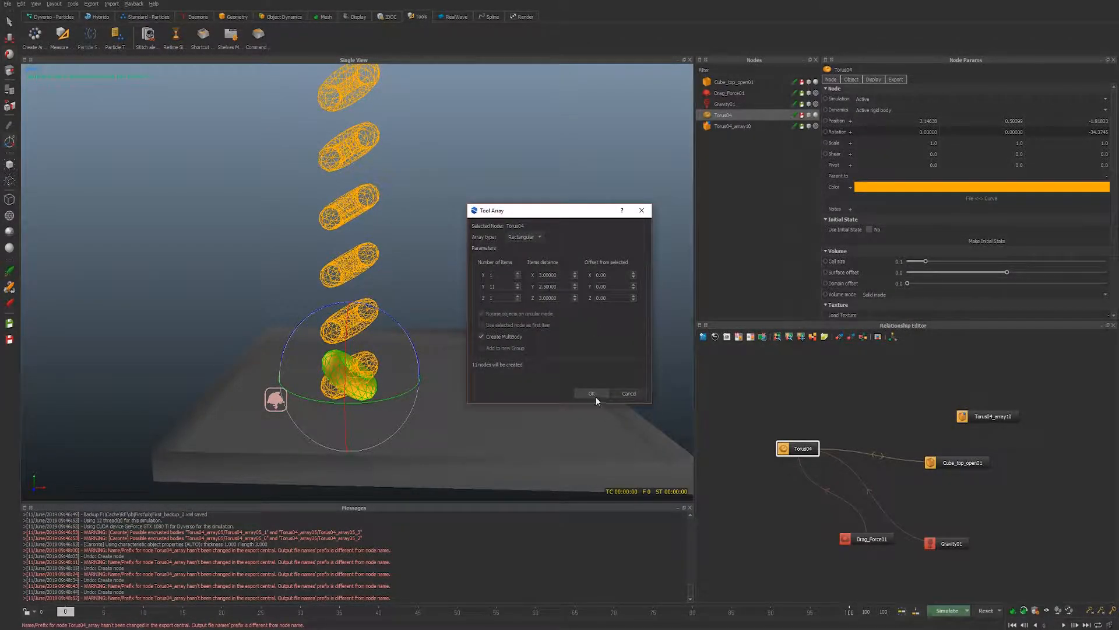
pyautogui.click(591, 394)
# - Shift the second torus array beside the first so the tori alternate, and delete the original Torus04
pyautogui.click(729, 136)
pyautogui.moveTo(361, 375)
pyautogui.mouseDown()
pyautogui.moveTo(404, 352)
pyautogui.moveTo(641, 368)
pyautogui.moveTo(502, 369)
pyautogui.moveTo(383, 449)
pyautogui.moveTo(361, 389)
pyautogui.mouseUp()
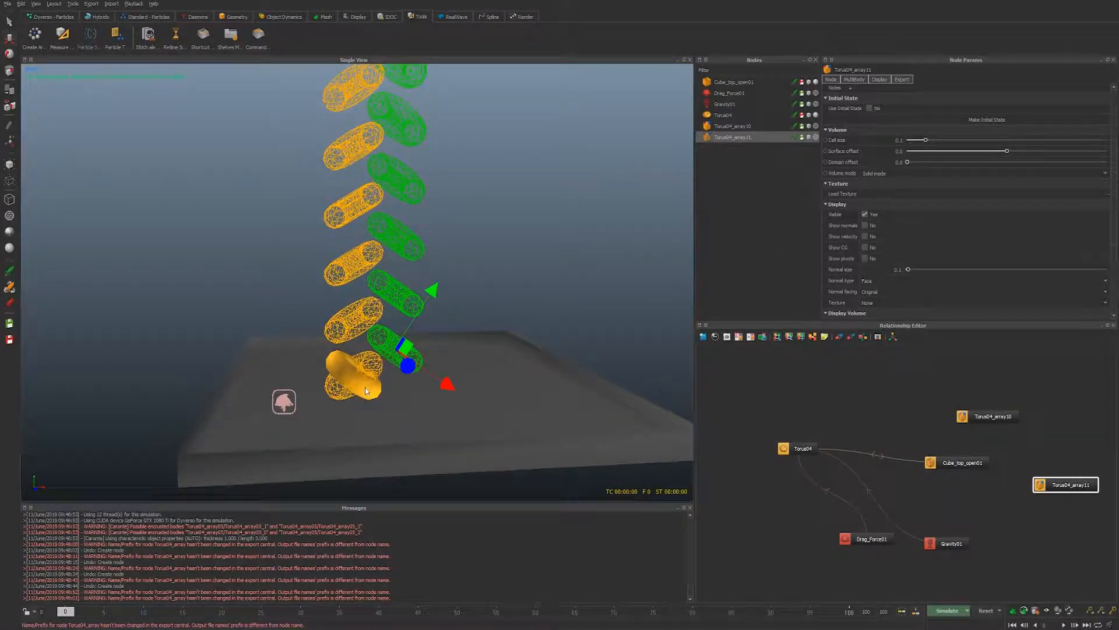
pyautogui.click(377, 398)
pyautogui.press('Delete')
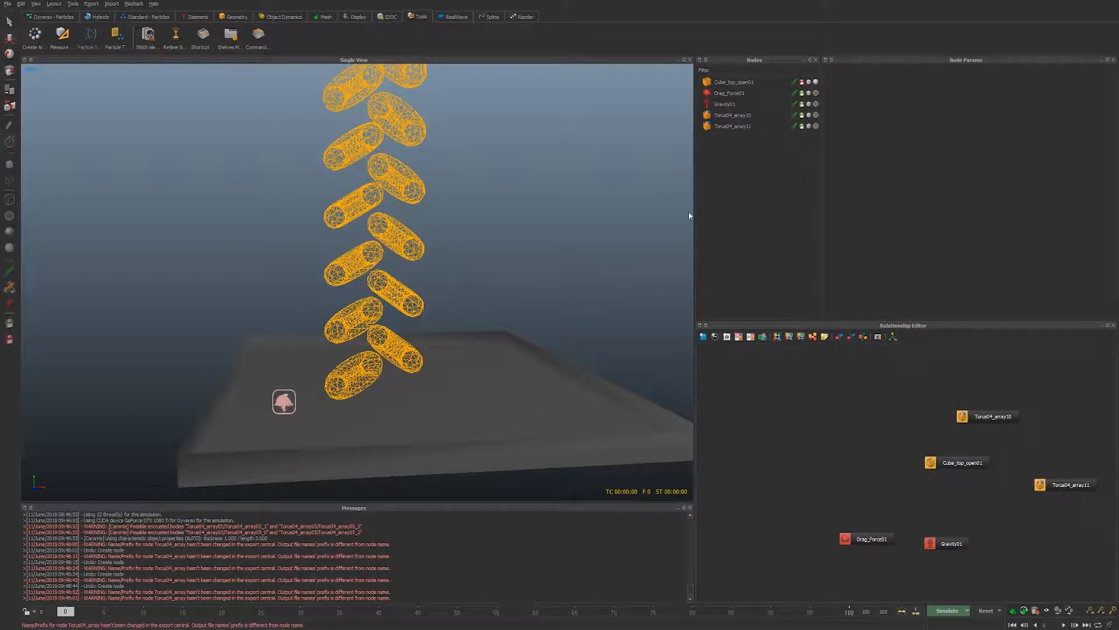
# - Make both torus arrays active rigid bodies
pyautogui.moveTo(738, 116); pyautogui.dragTo(745, 127)
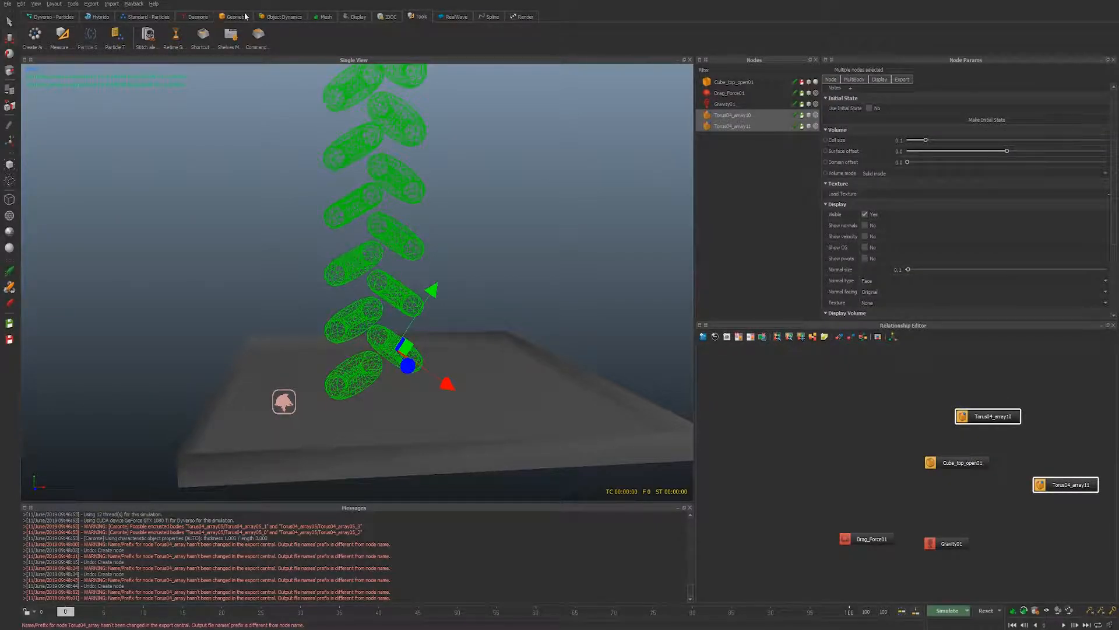
pyautogui.click(281, 17)
pyautogui.click(38, 42)
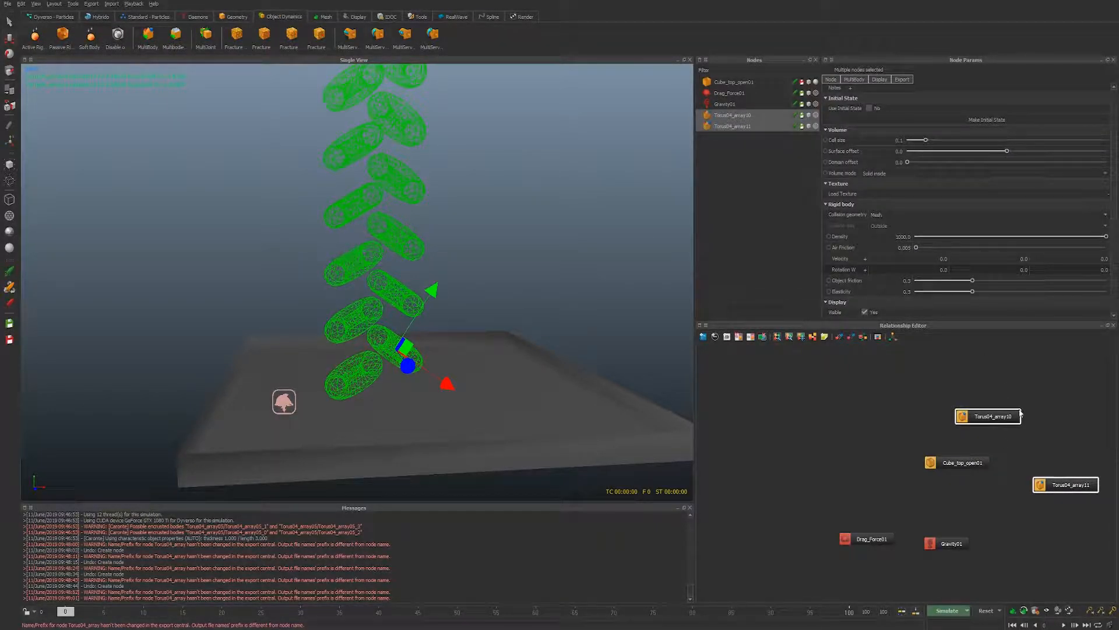
# - Connect both torus arrays, Cube_top_open01, Drag_Force01 and Gravity01 through a hub in the relationship graph
pyautogui.moveTo(991, 420); pyautogui.dragTo(1002, 472)
pyautogui.moveTo(1001, 472); pyautogui.dragTo(852, 404, button='middle')
pyautogui.moveTo(930, 457); pyautogui.dragTo(962, 508)
pyautogui.moveTo(800, 475); pyautogui.dragTo(810, 488)
# - Simulate the two torus stacks falling into the tray and scrub the result to frame 60 to examine the pile
pyautogui.click(947, 610)
pyautogui.click(500, 366)
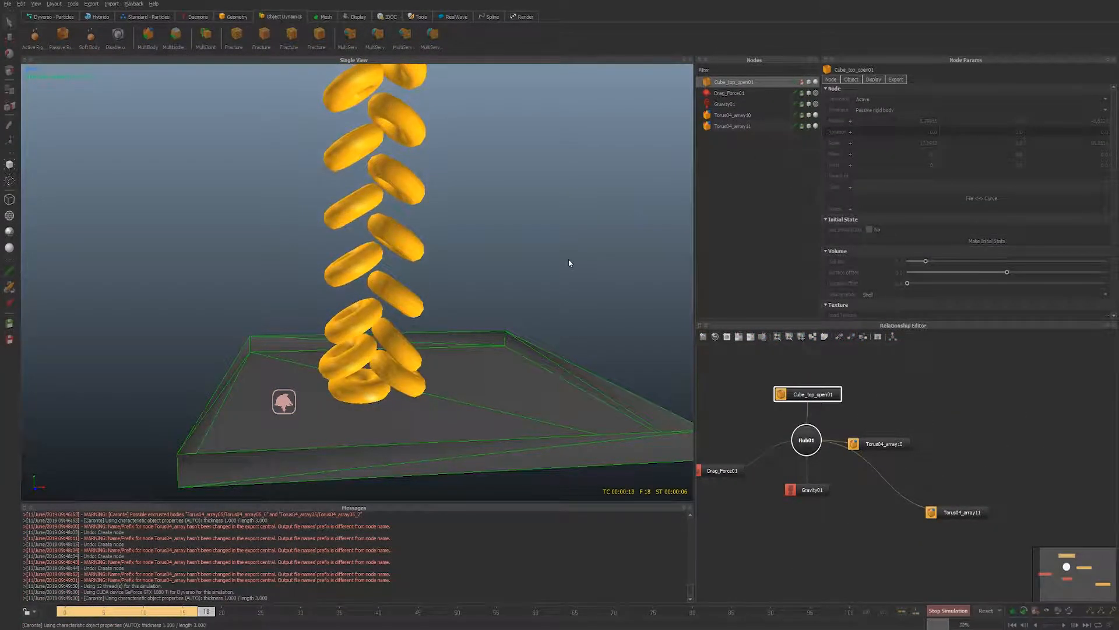
pyautogui.keyDown('alt'); pyautogui.moveTo(395, 359); pyautogui.dragTo(382, 403); pyautogui.keyUp('alt')
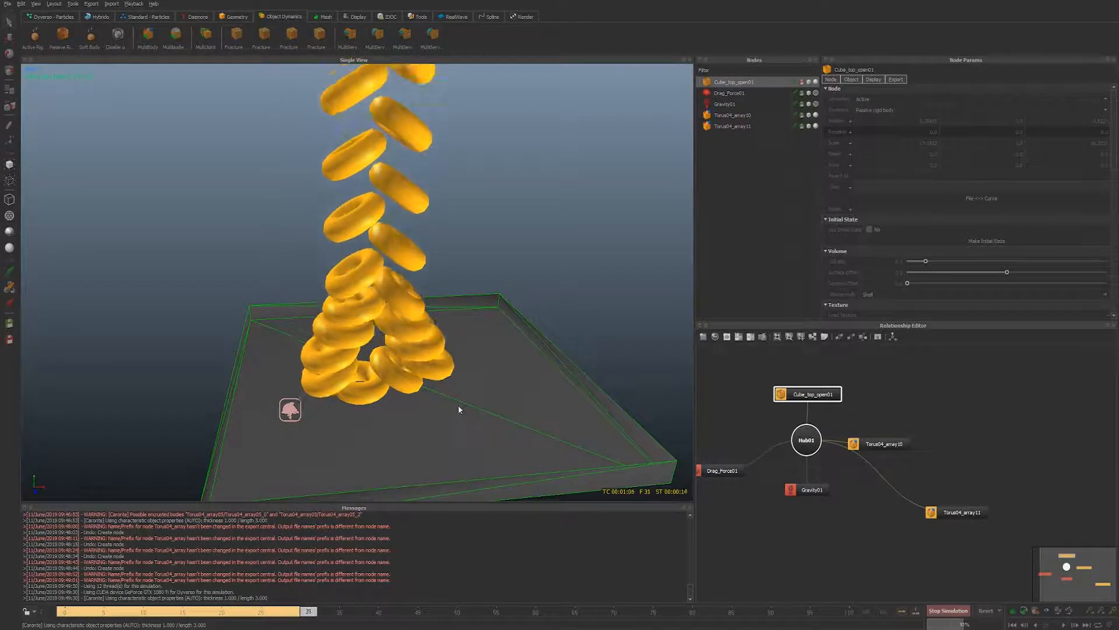
pyautogui.moveTo(70, 611)
pyautogui.mouseDown()
pyautogui.moveTo(647, 622)
pyautogui.moveTo(93, 621)
pyautogui.moveTo(629, 623)
pyautogui.moveTo(151, 612)
pyautogui.mouseUp()
pyautogui.moveTo(211, 591)
pyautogui.mouseDown()
pyautogui.moveTo(373, 609)
pyautogui.moveTo(536, 602)
pyautogui.mouseUp()
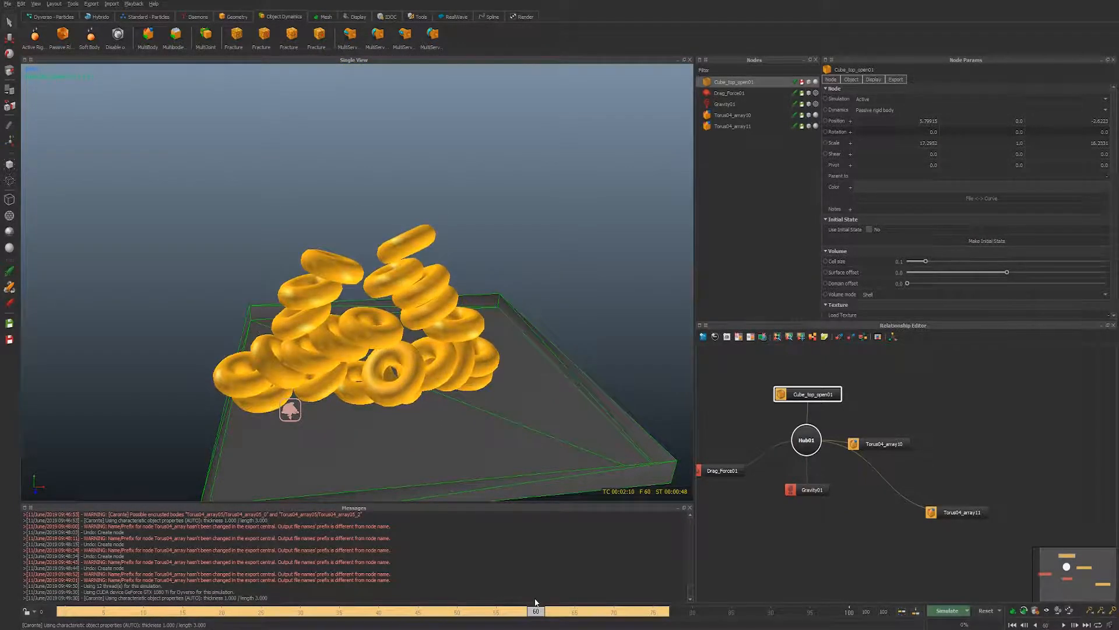
pyautogui.keyDown('alt'); pyautogui.moveTo(469, 366); pyautogui.dragTo(373, 309); pyautogui.keyUp('alt')
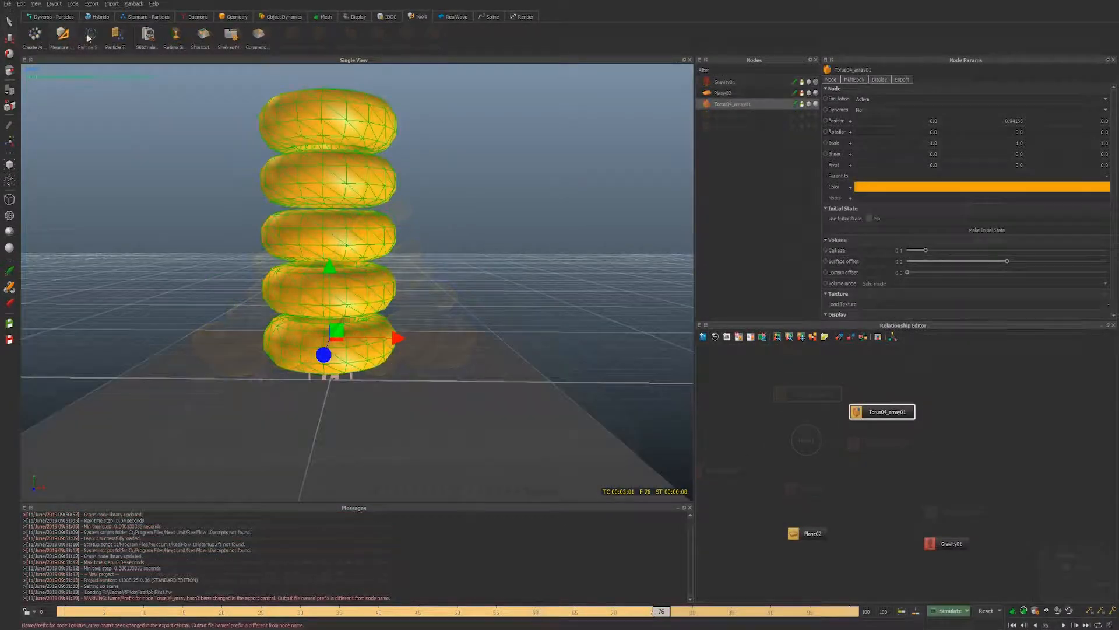
# - Make the five-torus stack a soft body linked to Plane02 and Gravity01, run the command-line simulation over frames 0 to 100, and return to frame 0
pyautogui.click(278, 16)
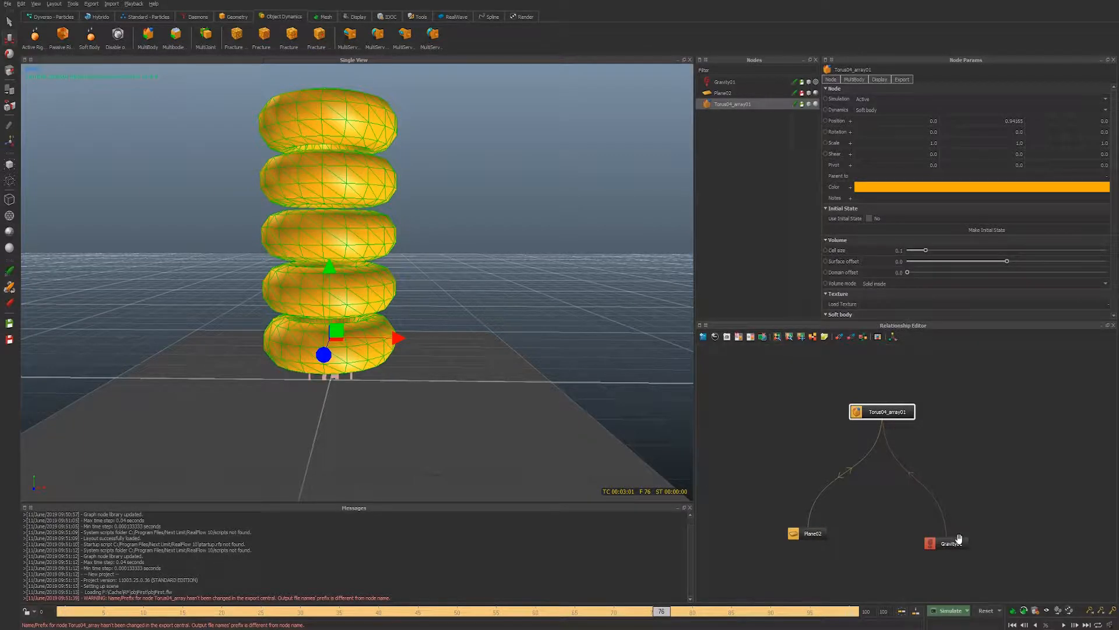
pyautogui.moveTo(959, 537); pyautogui.dragTo(941, 527)
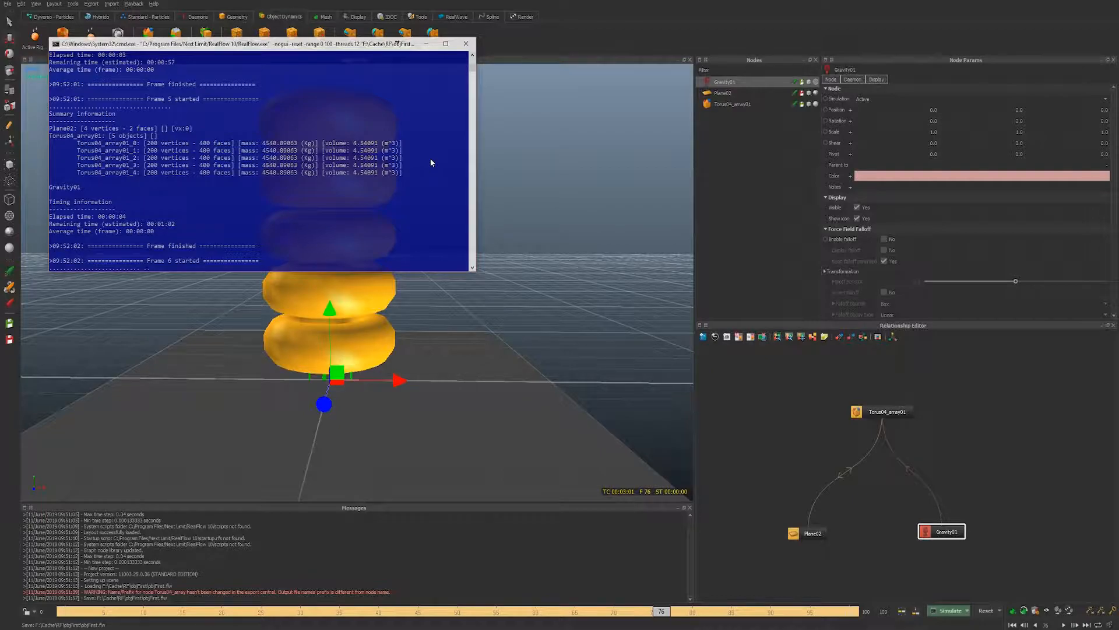
pyautogui.moveTo(334, 51); pyautogui.dragTo(796, 26)
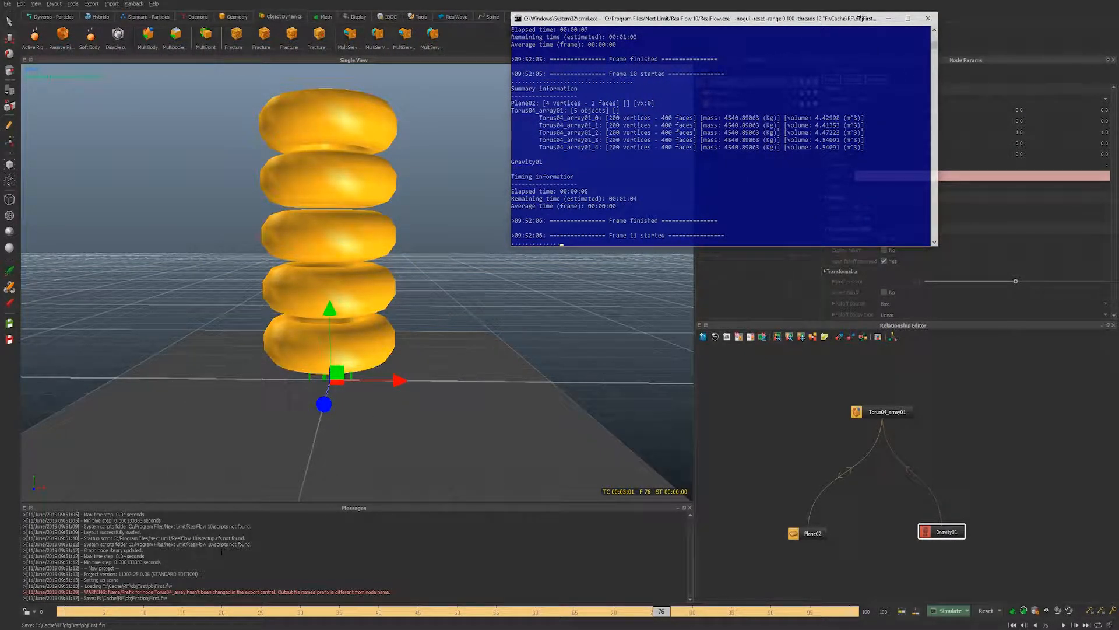
pyautogui.moveTo(72, 614); pyautogui.dragTo(368, 100)
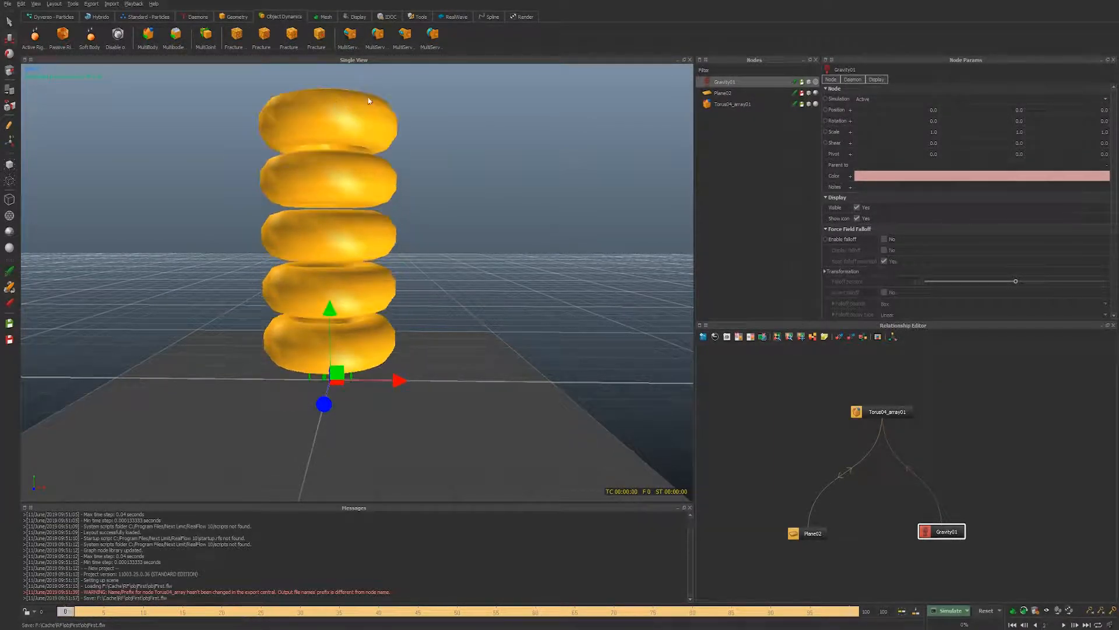
# - Delete the soft body torus array from the scene
pyautogui.click(717, 104)
pyautogui.press('Delete')
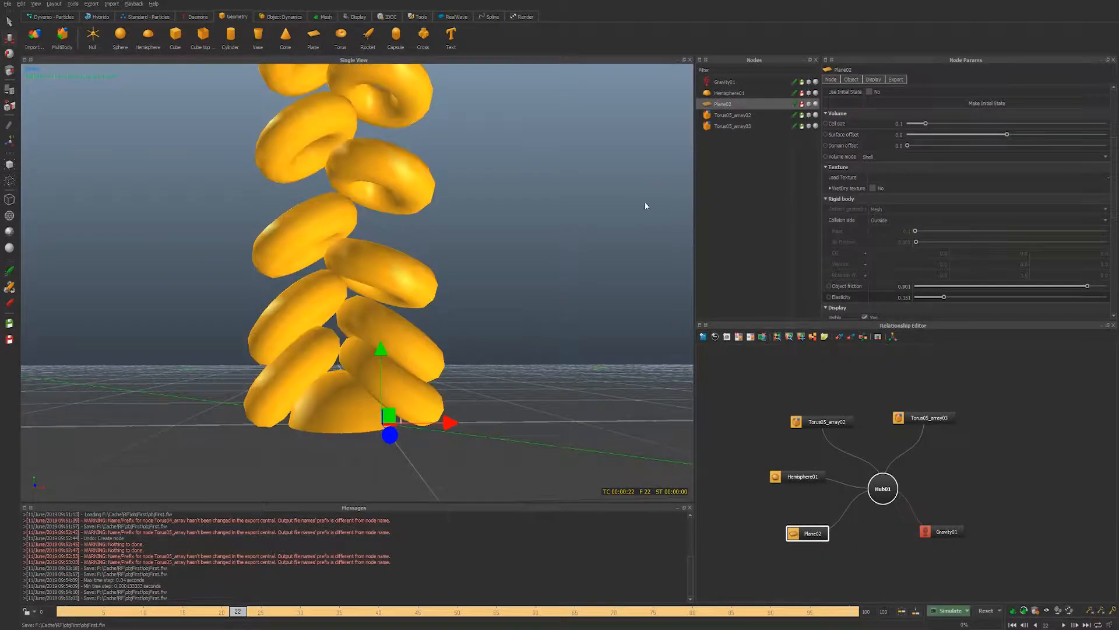
# - Hide the viewport grid around the two torus stacks resting over the hemisphere on the ground plane
pyautogui.scroll(-4, 508, 255)
pyautogui.keyDown('alt'); pyautogui.moveTo(506, 257); pyautogui.dragTo(442, 331); pyautogui.keyUp('alt')
pyautogui.press('g')
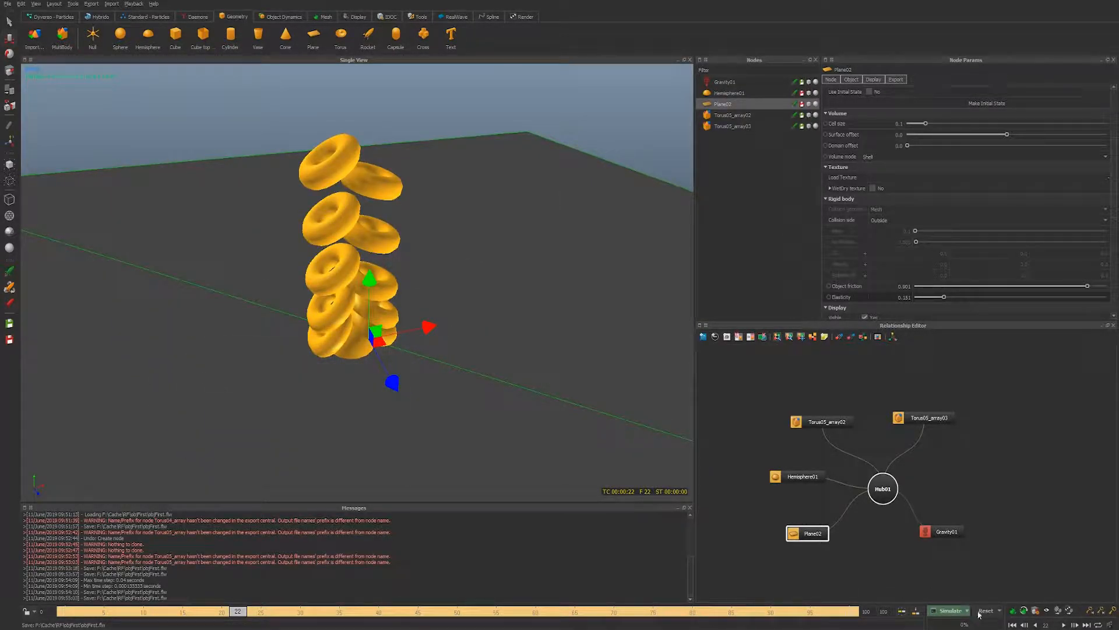
# - Replay the simulated torus stacks collapsing over the hemisphere from frame 0 and examine the settled rings up close
pyautogui.click(1012, 625)
pyautogui.click(1066, 624)
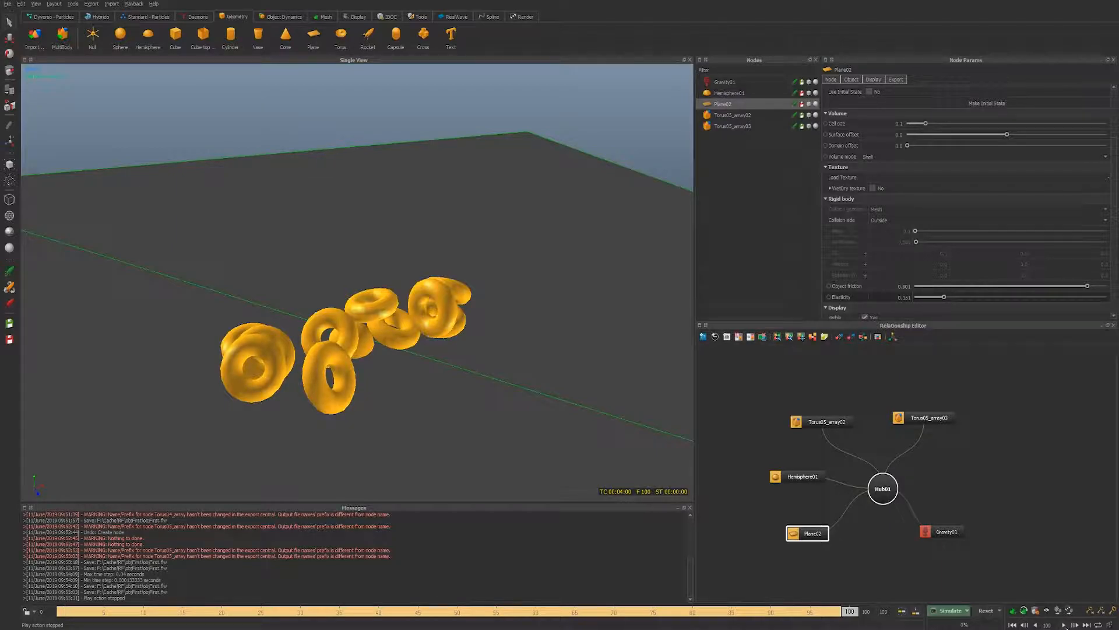
pyautogui.click(1012, 625)
pyautogui.click(1064, 624)
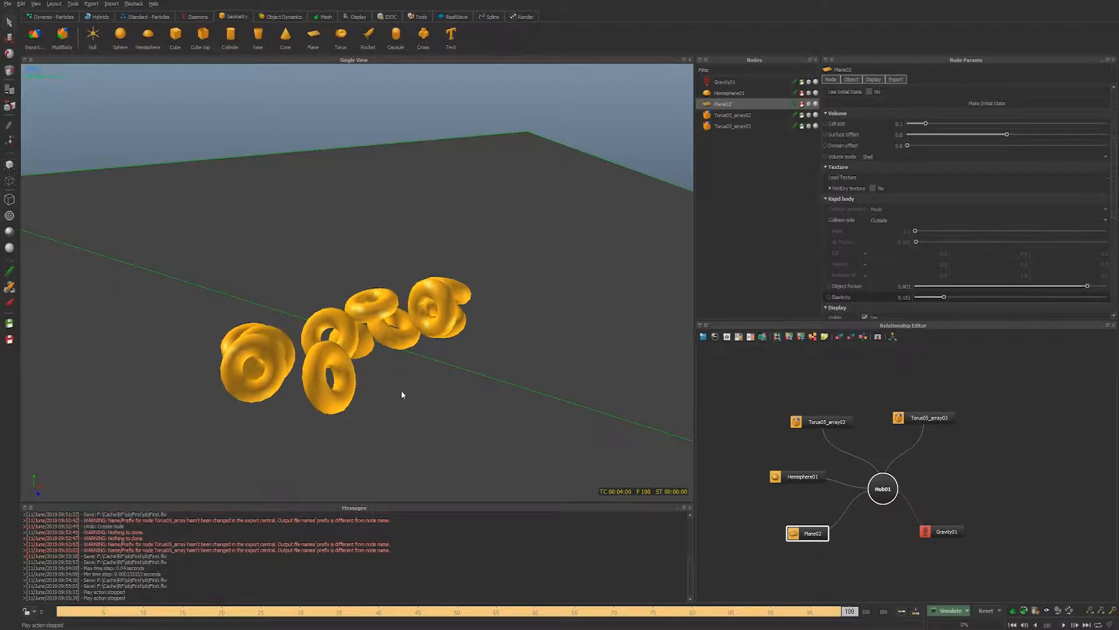
pyautogui.keyDown('alt'); pyautogui.moveTo(338, 347); pyautogui.dragTo(364, 361, button='right'); pyautogui.keyUp('alt')
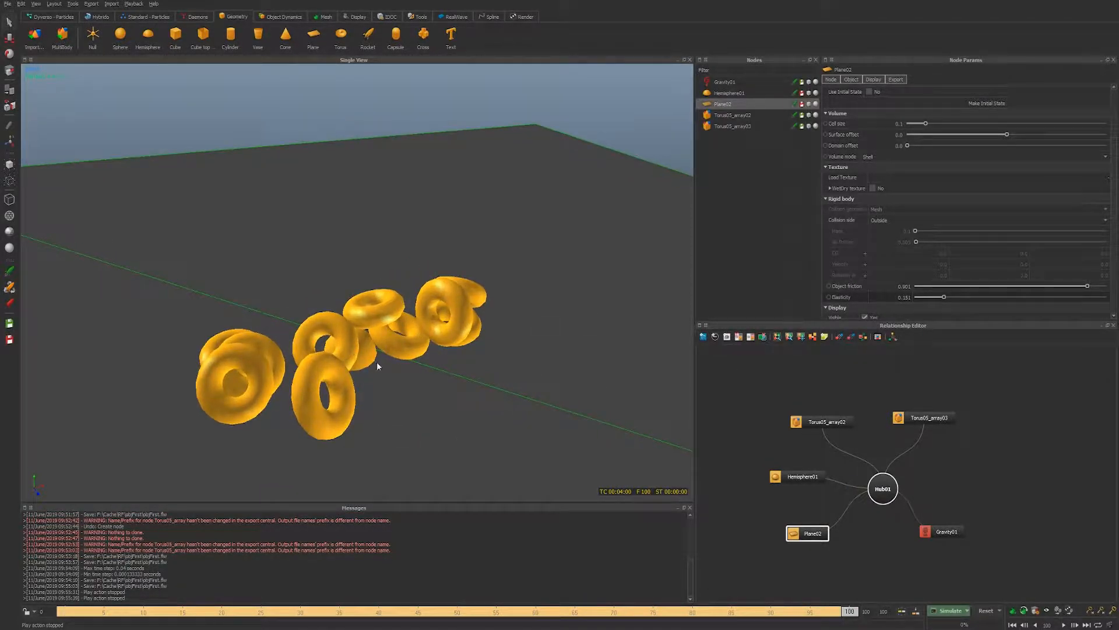
pyautogui.click(1012, 626)
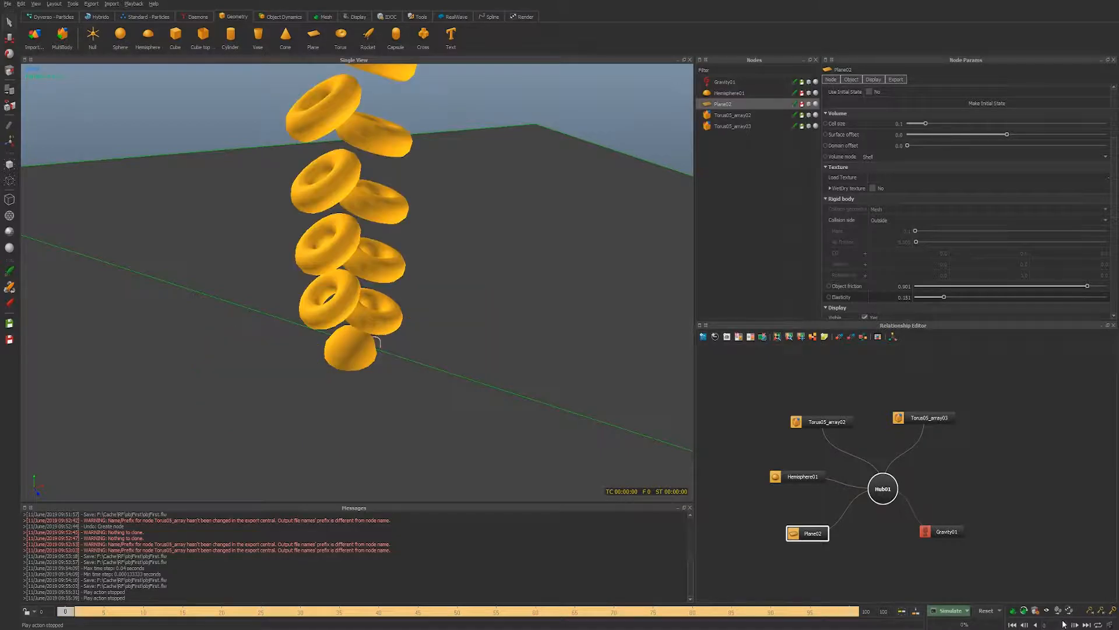
pyautogui.click(1064, 625)
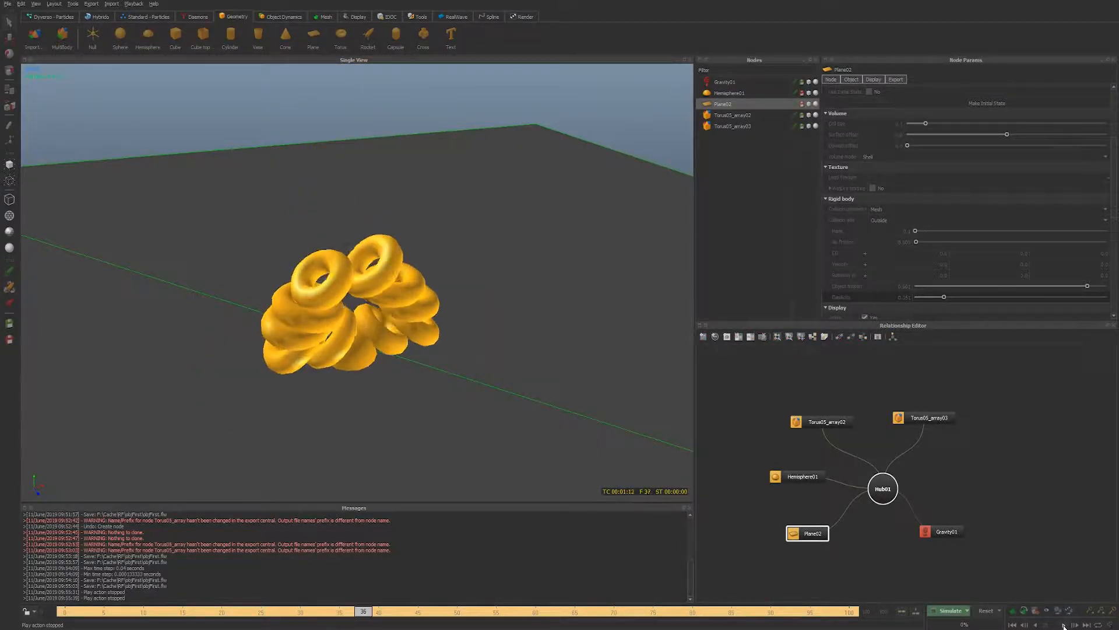
pyautogui.click(1064, 625)
# - Reset the simulation, add a sphere, and raise it above the top of the two torus stacks
pyautogui.click(1002, 612)
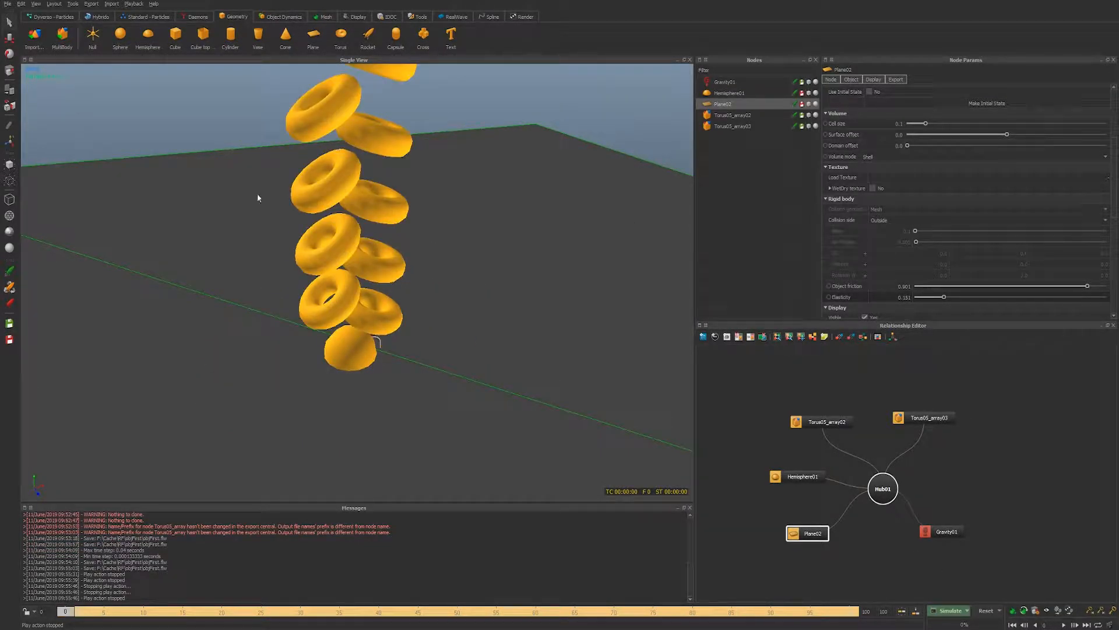
pyautogui.click(113, 36)
pyautogui.moveTo(369, 292); pyautogui.dragTo(373, 69)
pyautogui.keyDown('alt'); pyautogui.moveTo(375, 102); pyautogui.dragTo(373, 211, button='middle'); pyautogui.keyUp('alt')
pyautogui.moveTo(373, 184); pyautogui.dragTo(373, 76)
pyautogui.keyDown('alt'); pyautogui.moveTo(374, 108); pyautogui.dragTo(375, 195, button='middle'); pyautogui.keyUp('alt')
pyautogui.moveTo(375, 219); pyautogui.dragTo(367, 147)
# - Make the sphere an active rigid body and play its simulated fall onto the torus stacks
pyautogui.click(281, 17)
pyautogui.click(34, 36)
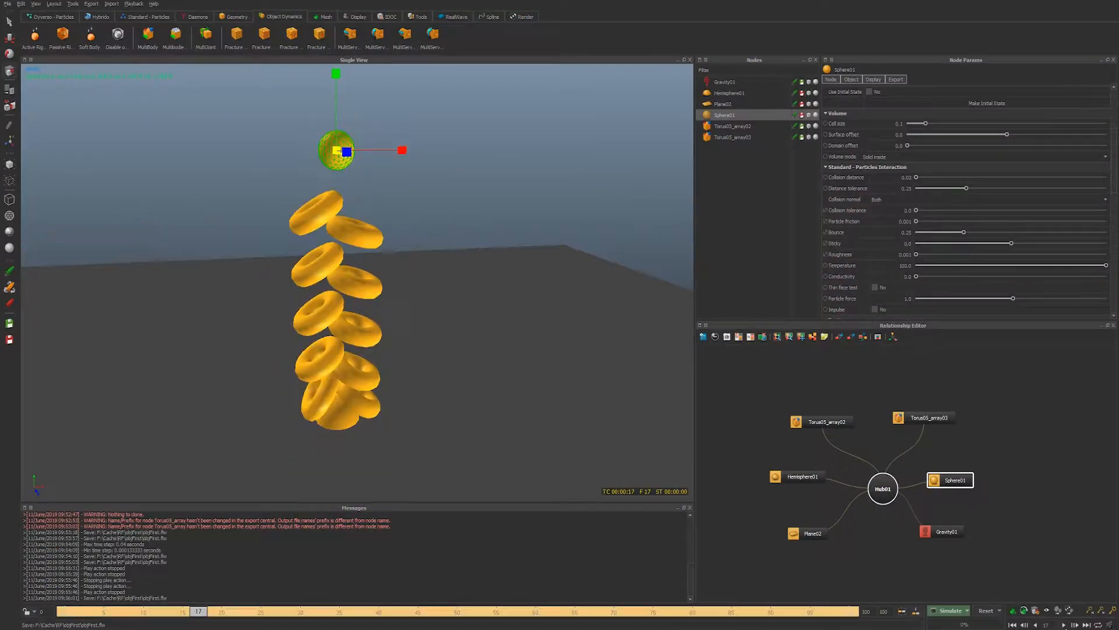
pyautogui.click(1064, 625)
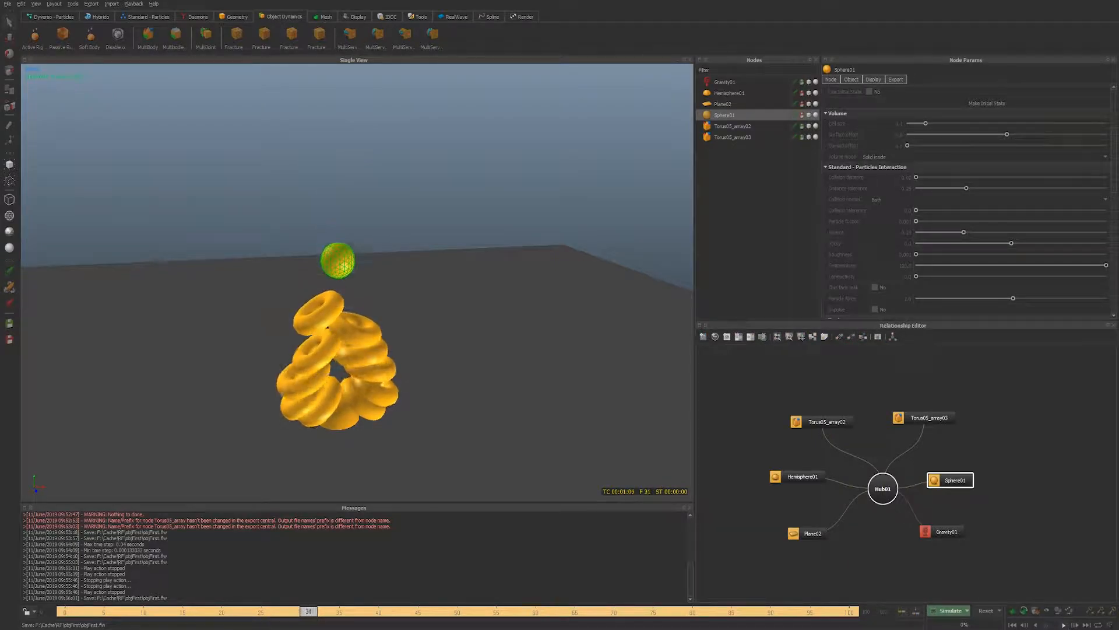